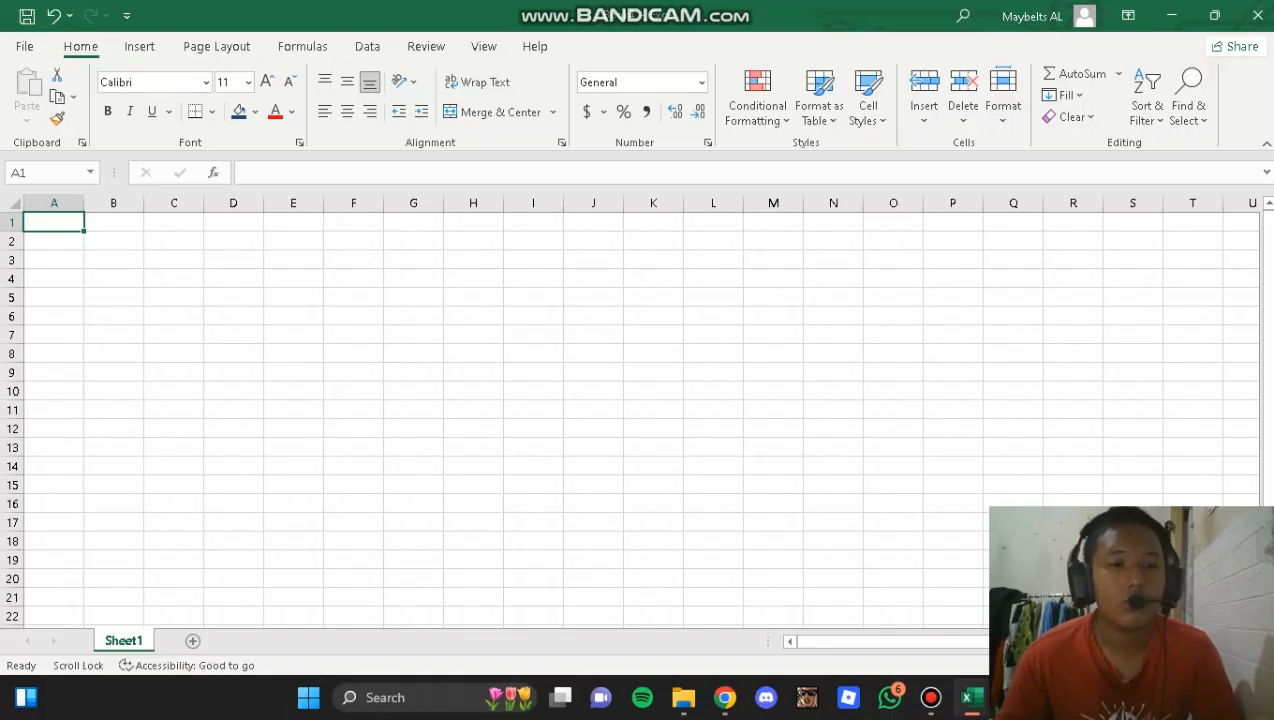
- Enter the title FUNGSI LOGIKA in cell A1
text(FUNGSI L)
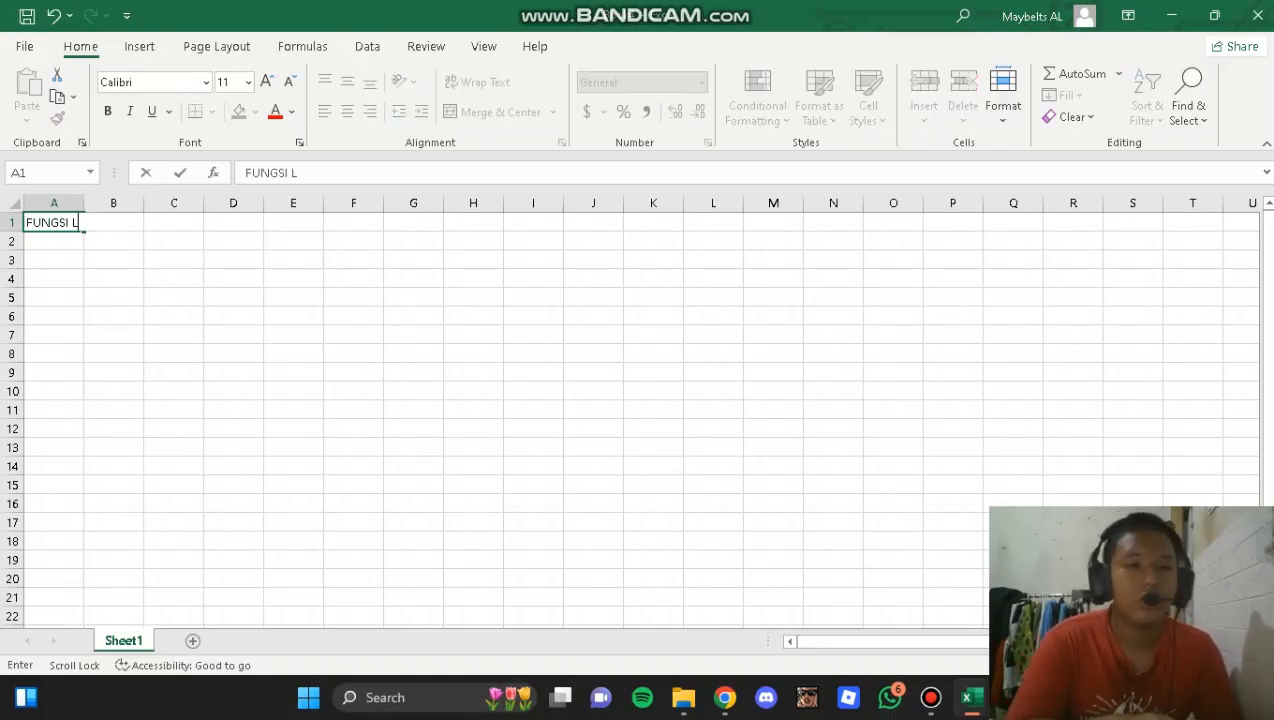
text(OGIKA)
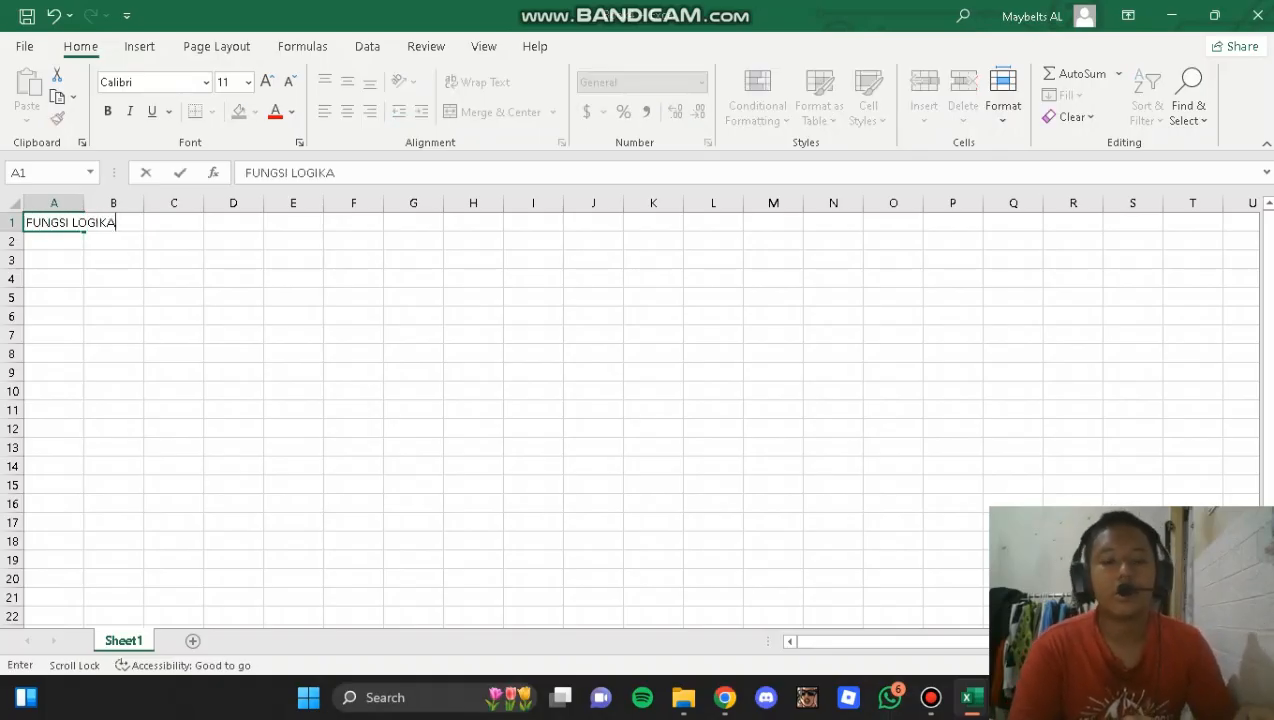
click(114, 297)
- Merge and center the title across A1:D1 and fill it with dark blue
drag(54, 223, 233, 223)
click(495, 112)
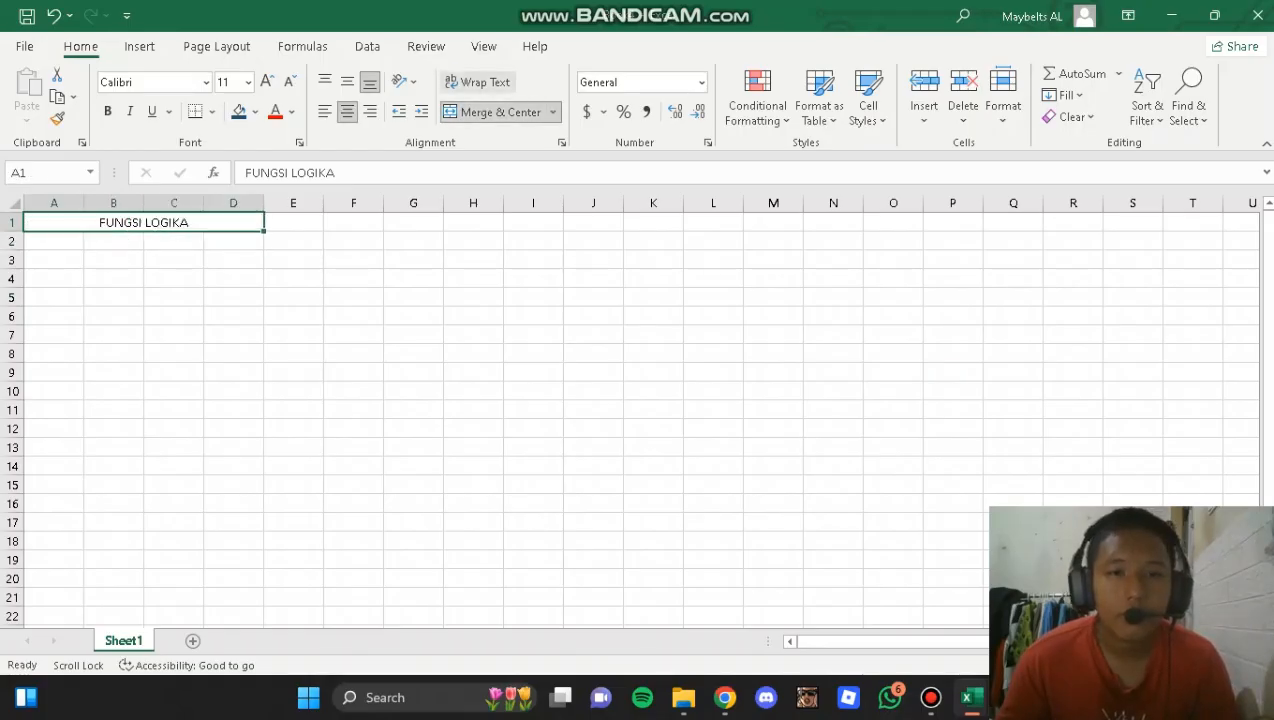
click(239, 111)
click(173, 297)
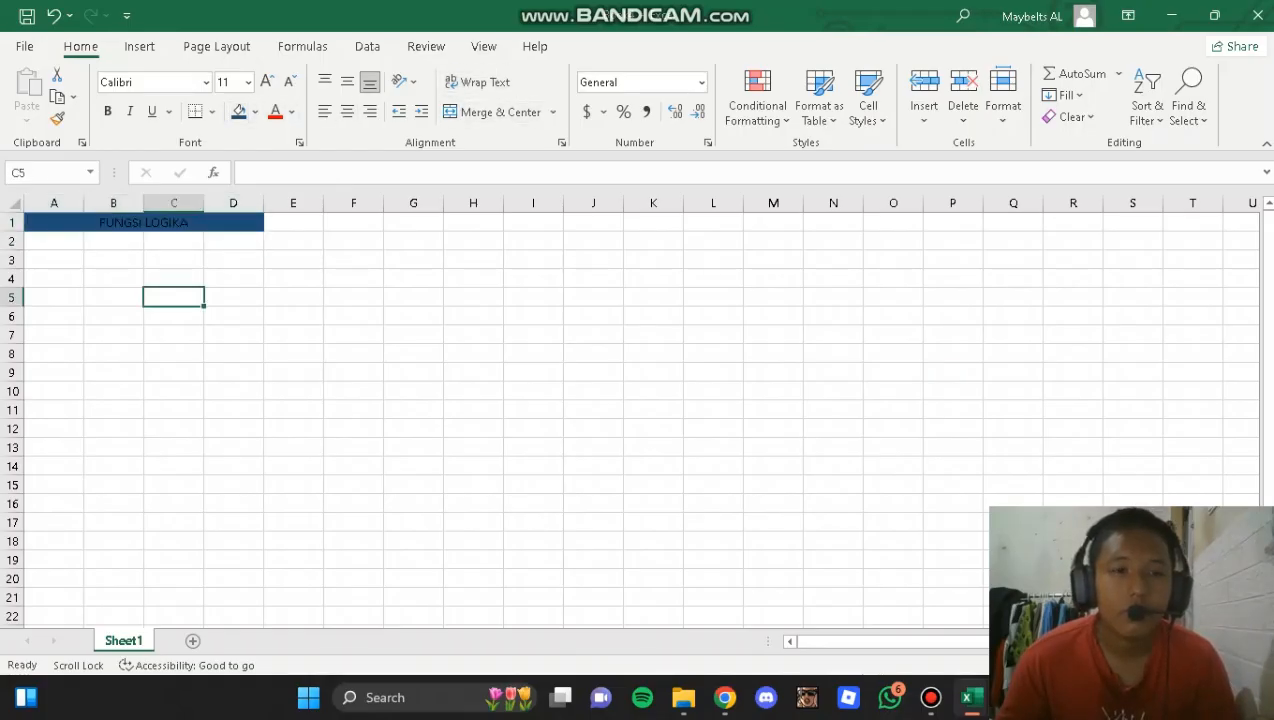
- Enter "1. FUNGSI NOT --> HASIL EKSEKUSI BERUPA TRUE ATAU FALSE, TRUE BERNILAI 1 DAN FALSE BERNILAI 0" in cell A3
click(54, 260)
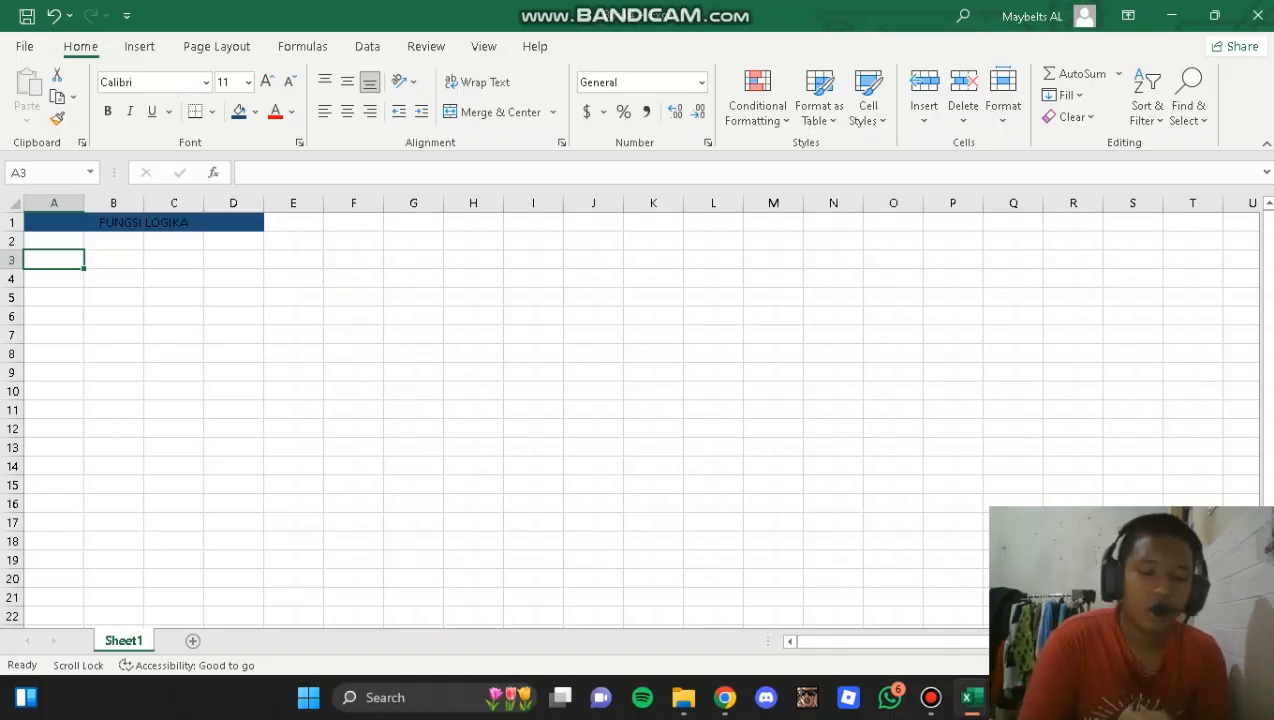
text(1. FUNGSI)
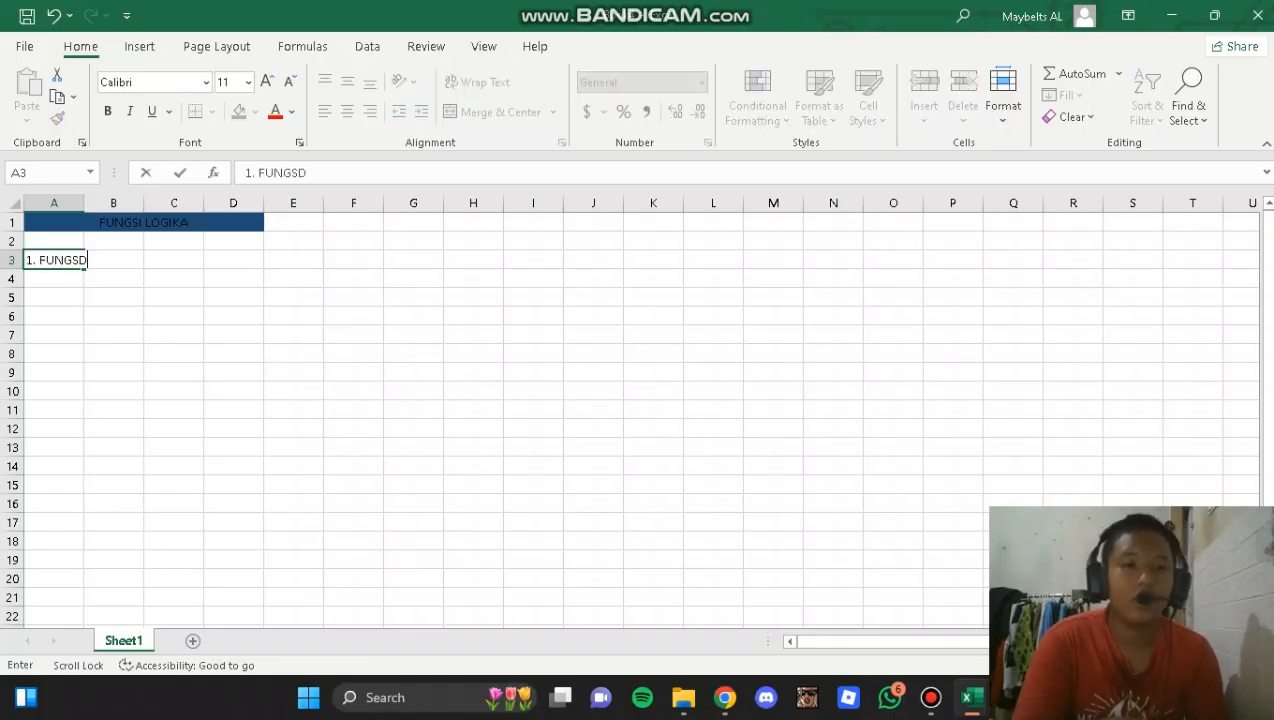
text( NOT --)
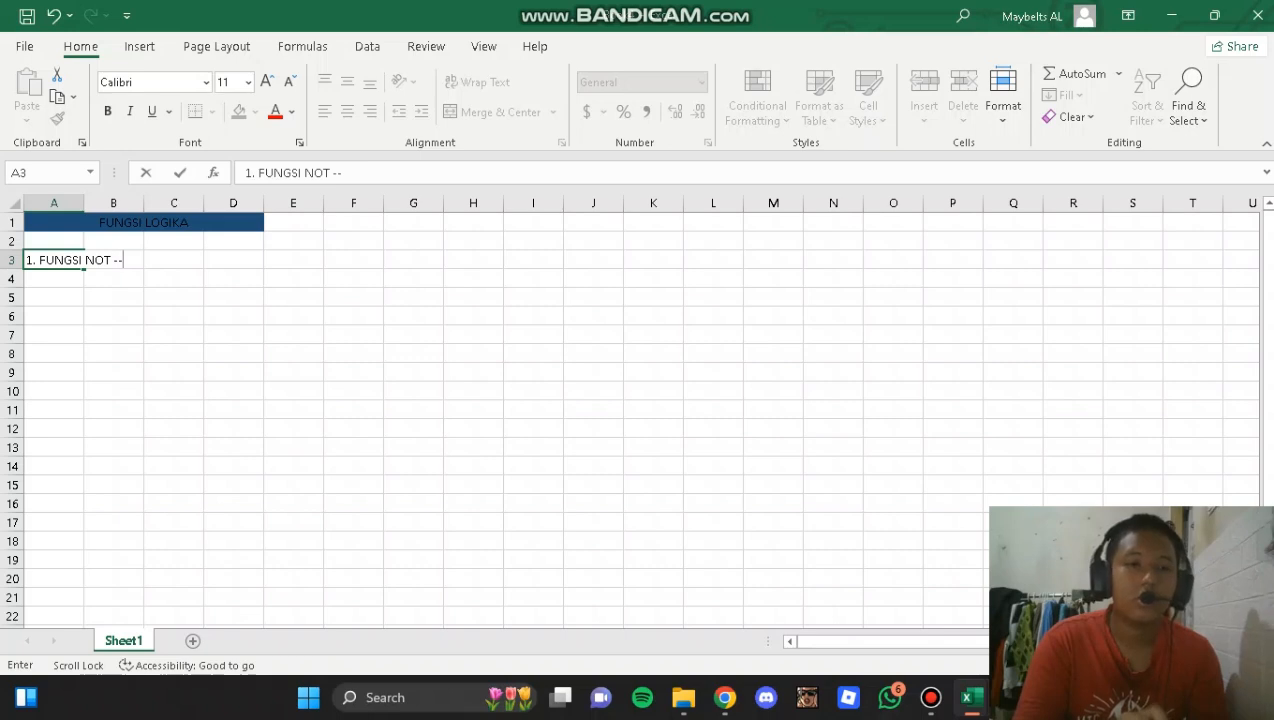
text(>)
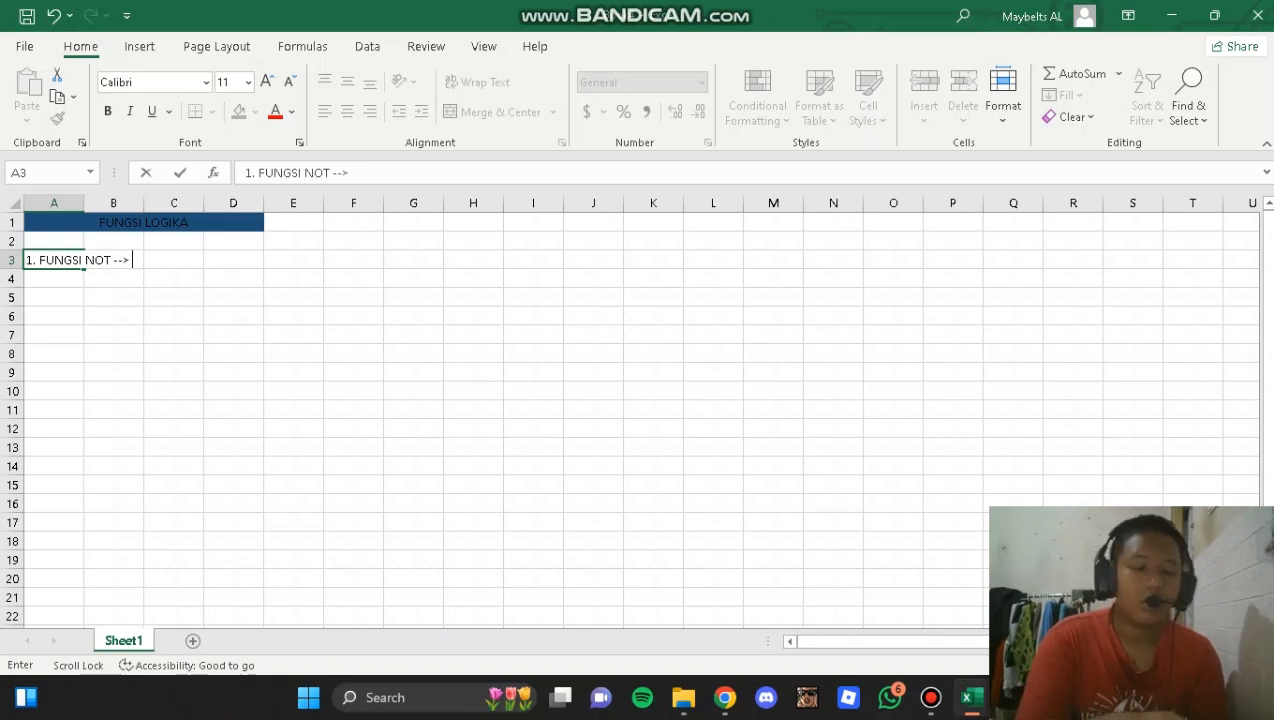
text( HASIL EKSEK)
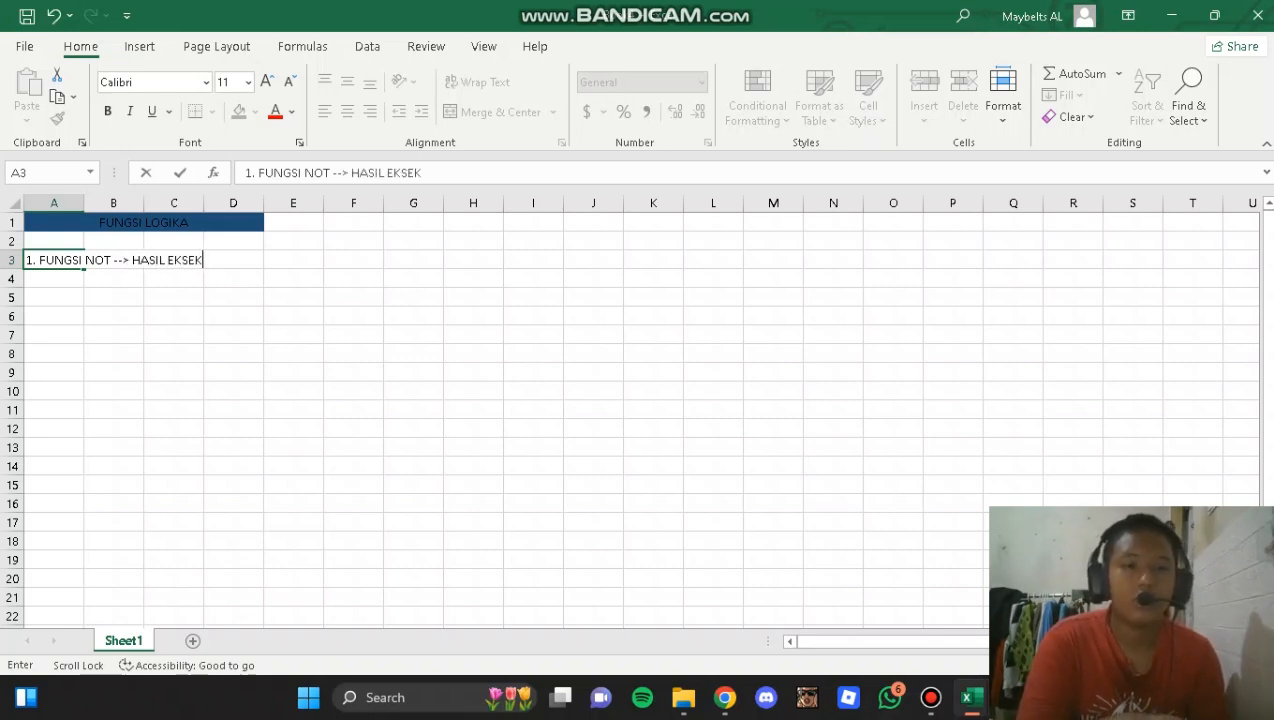
text(USI BERUPA)
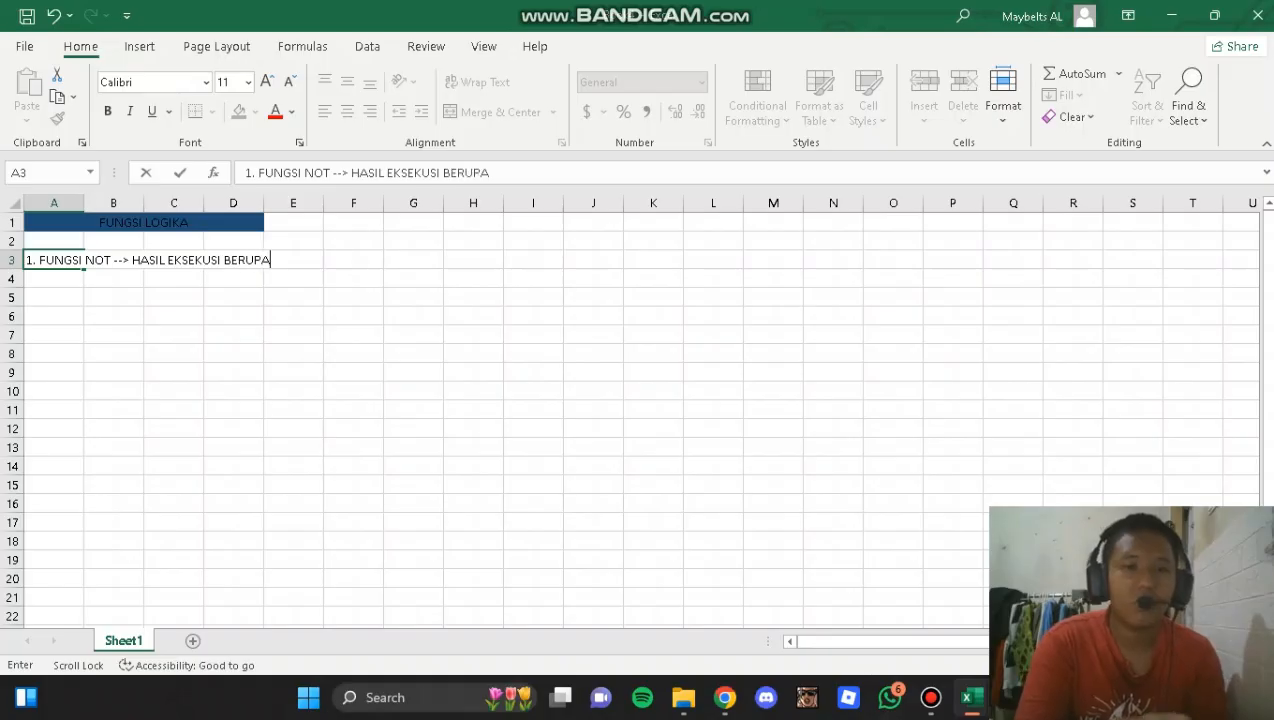
text( TRUE ATAU FALSE,)
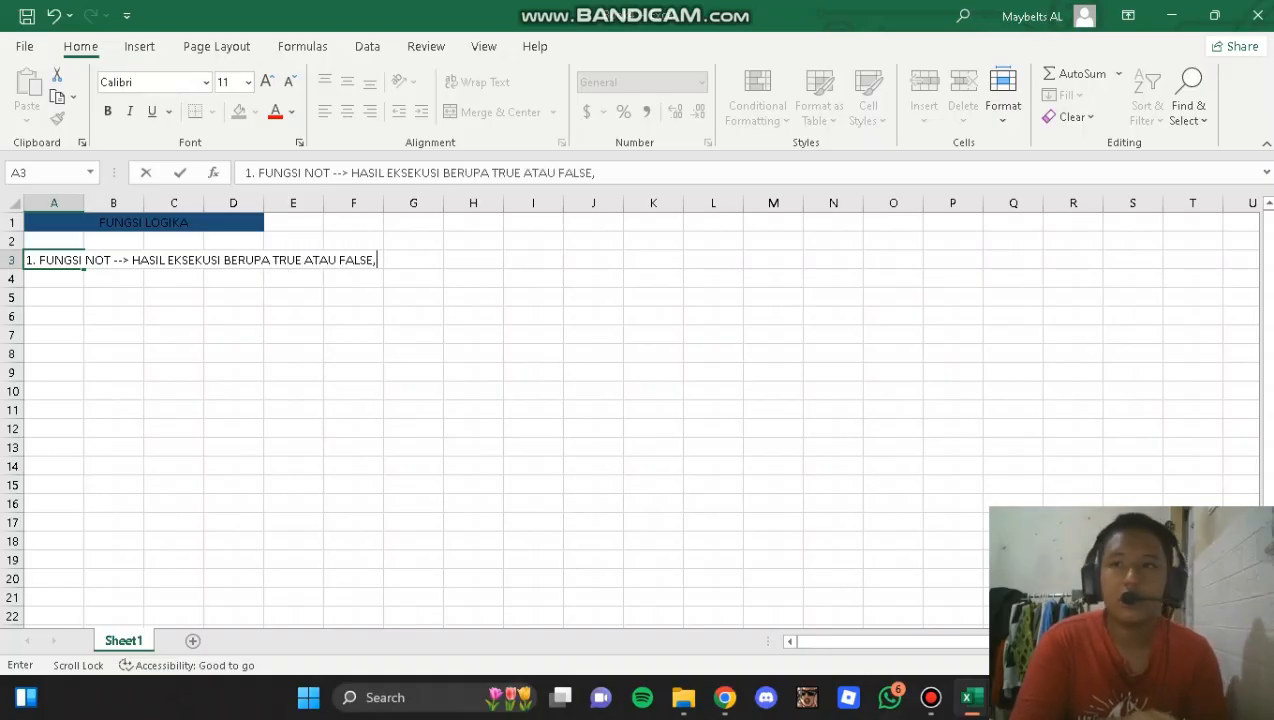
text( TRUE BERNILAI)
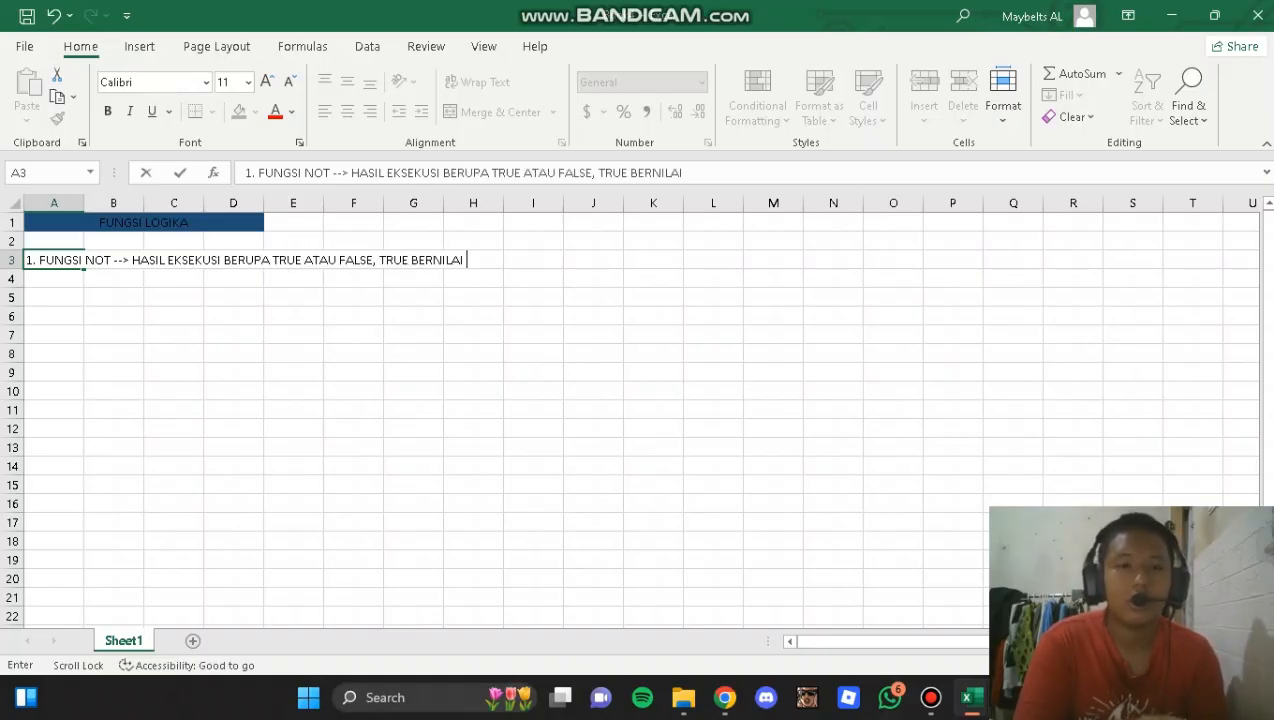
text( 1 DAN FALSE B)
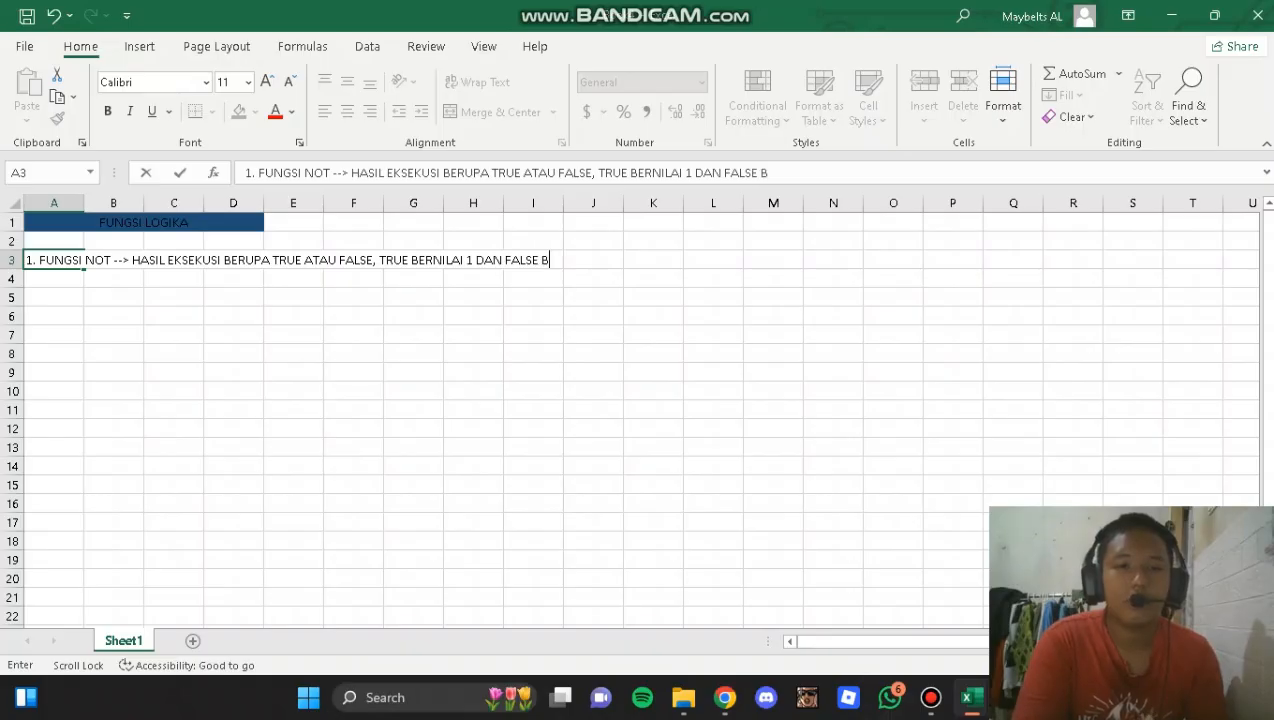
text(ERNILAI 0)
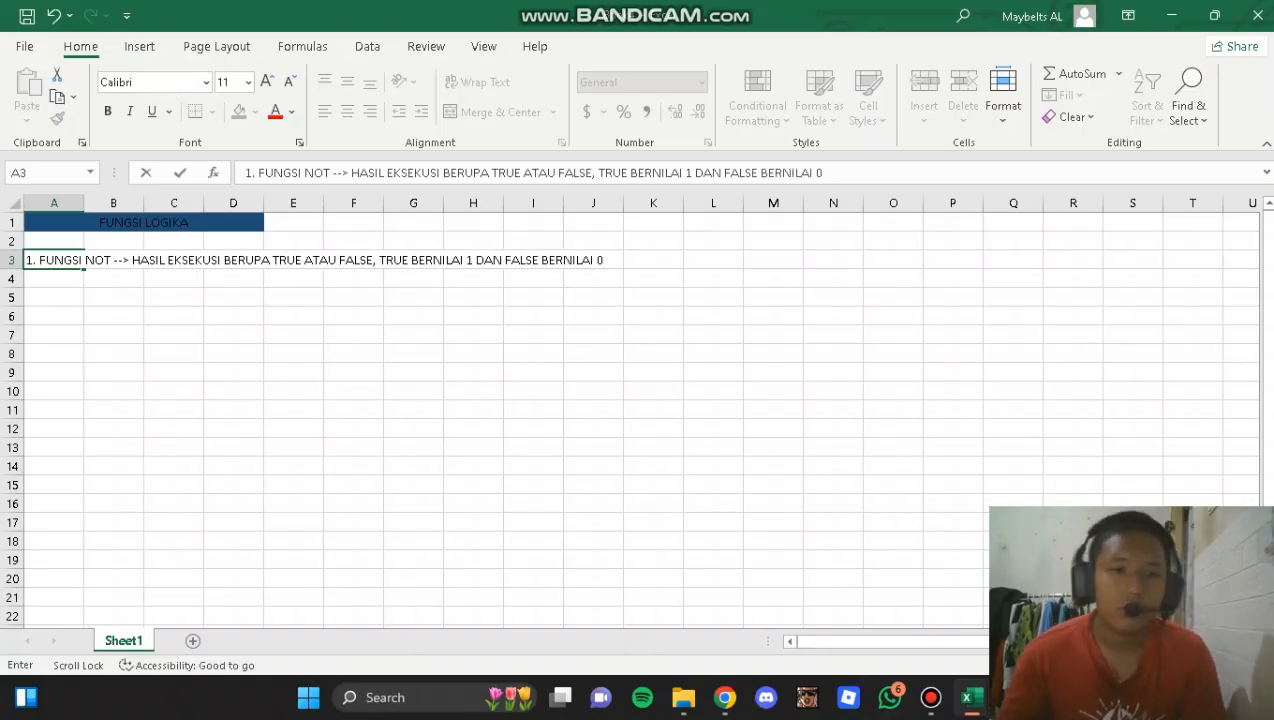
click(593, 335)
- Merge and center the NOT function description across A3:J3
click(54, 297)
drag(54, 260, 593, 260)
click(500, 111)
click(473, 447)
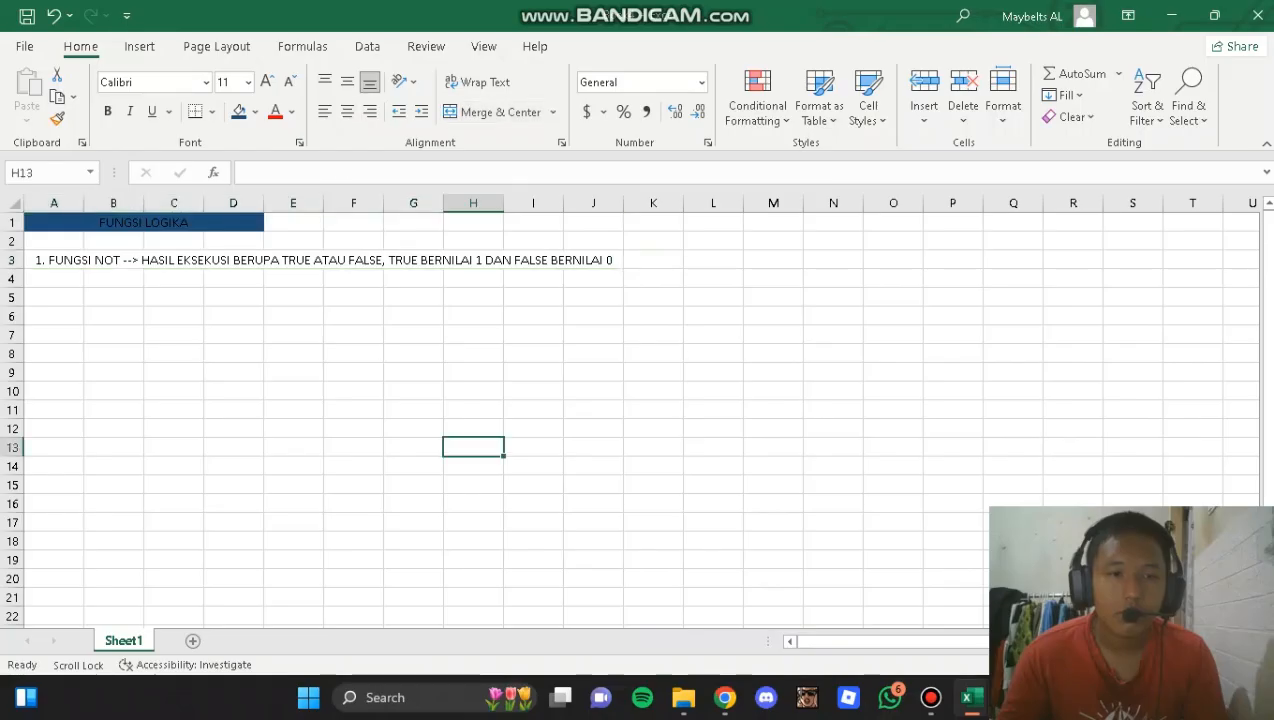
- Enter the header STATEMENT 1 in A5 and widen column A to fit it
click(54, 297)
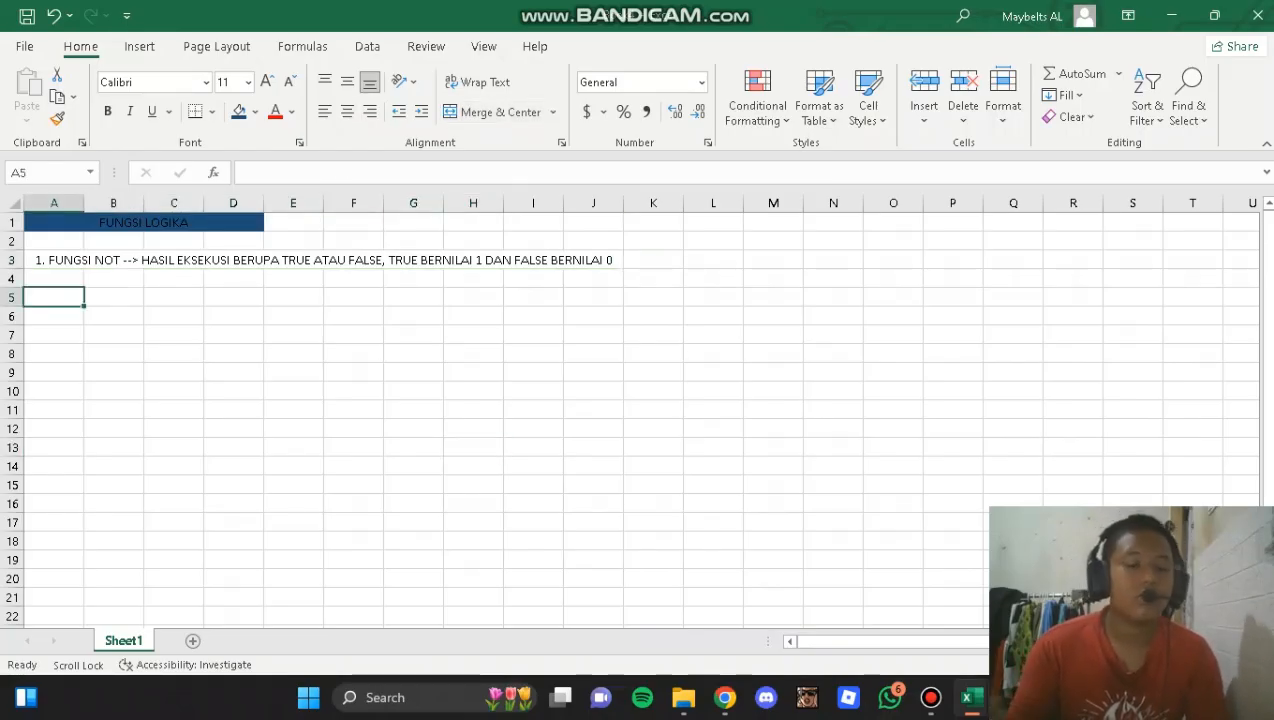
text(STATEMENT 1)
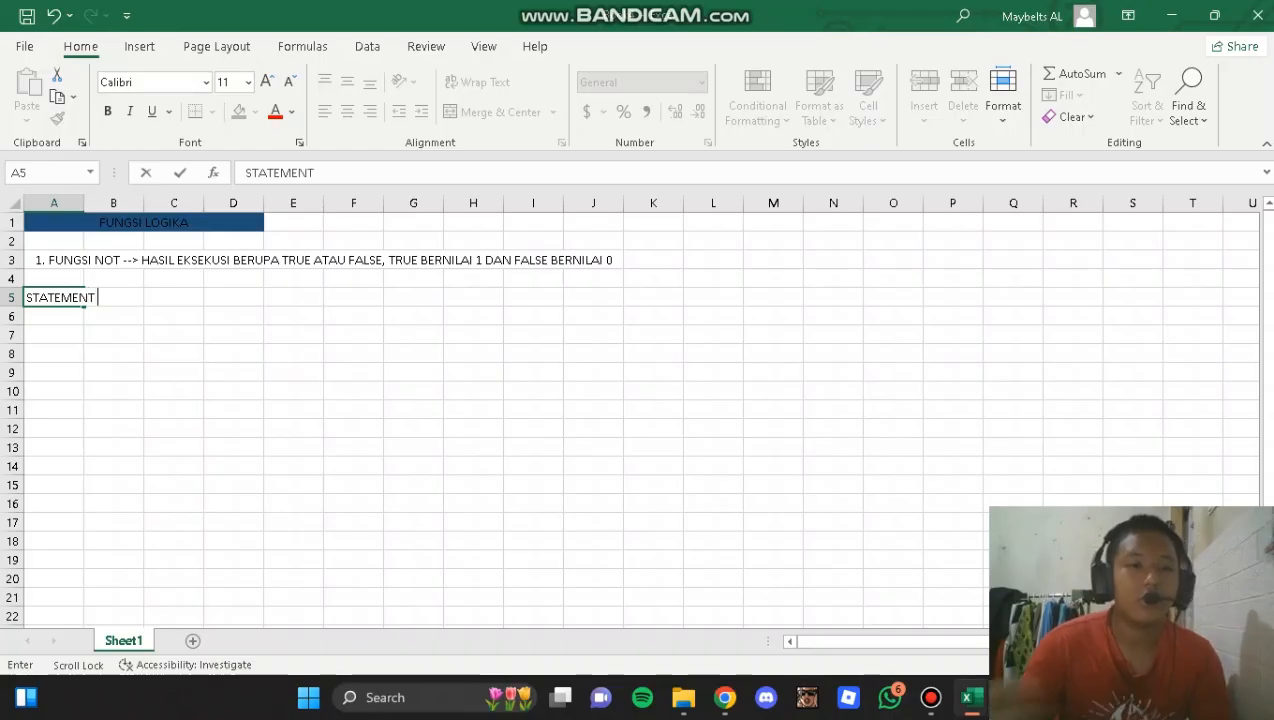
key(Return)
key(Return)
key(Return)
click(54, 297)
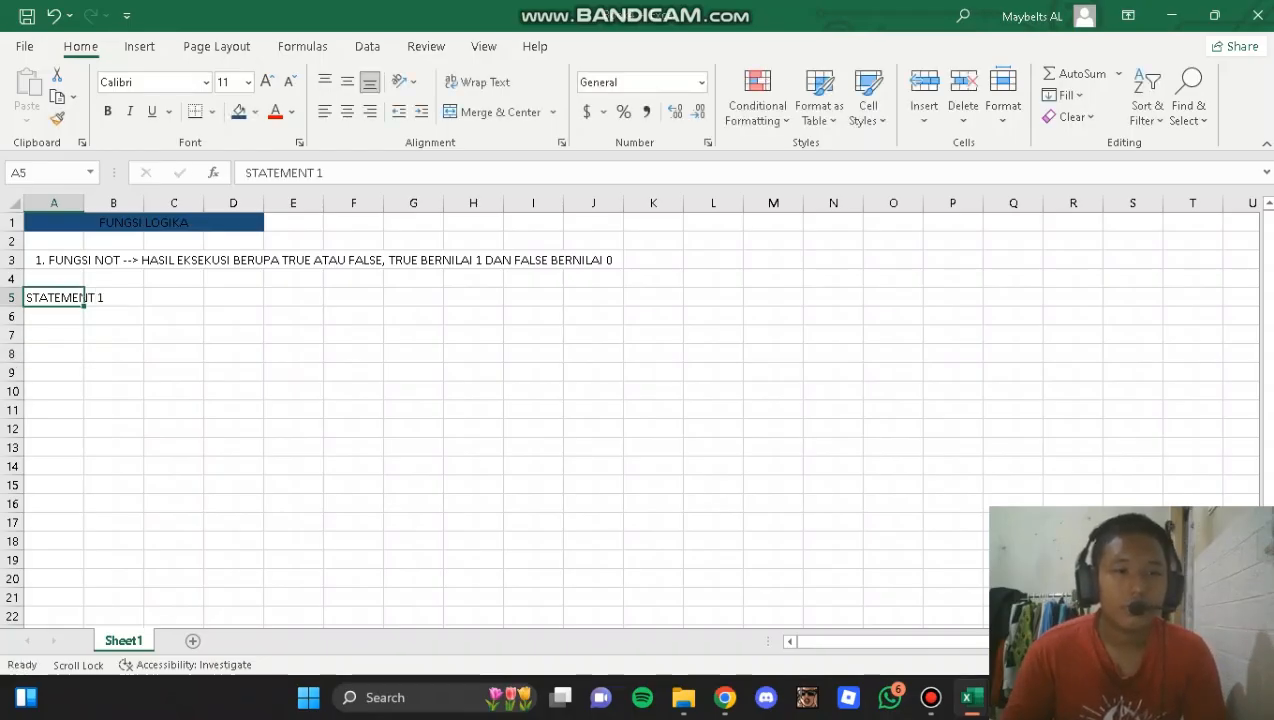
drag(84, 203, 110, 203)
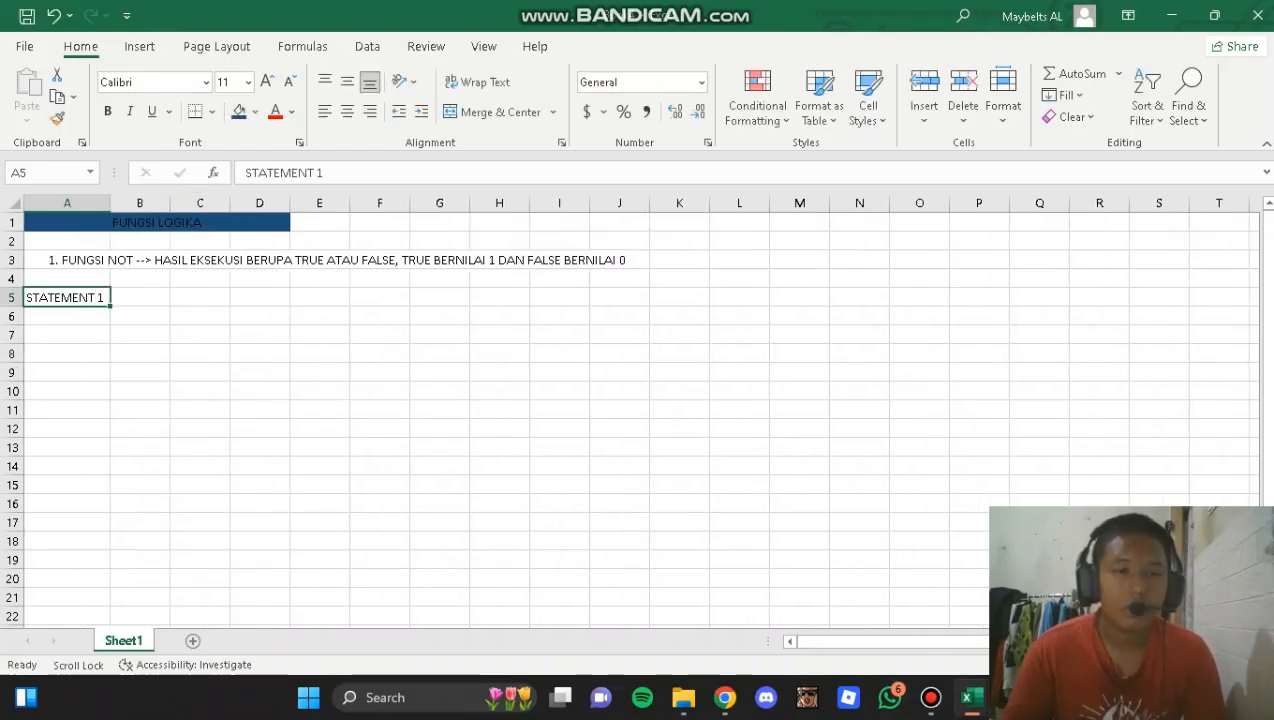
- Enter the header NOT in B5 and the statement values 1 in A6 and 0 in A7
click(139, 297)
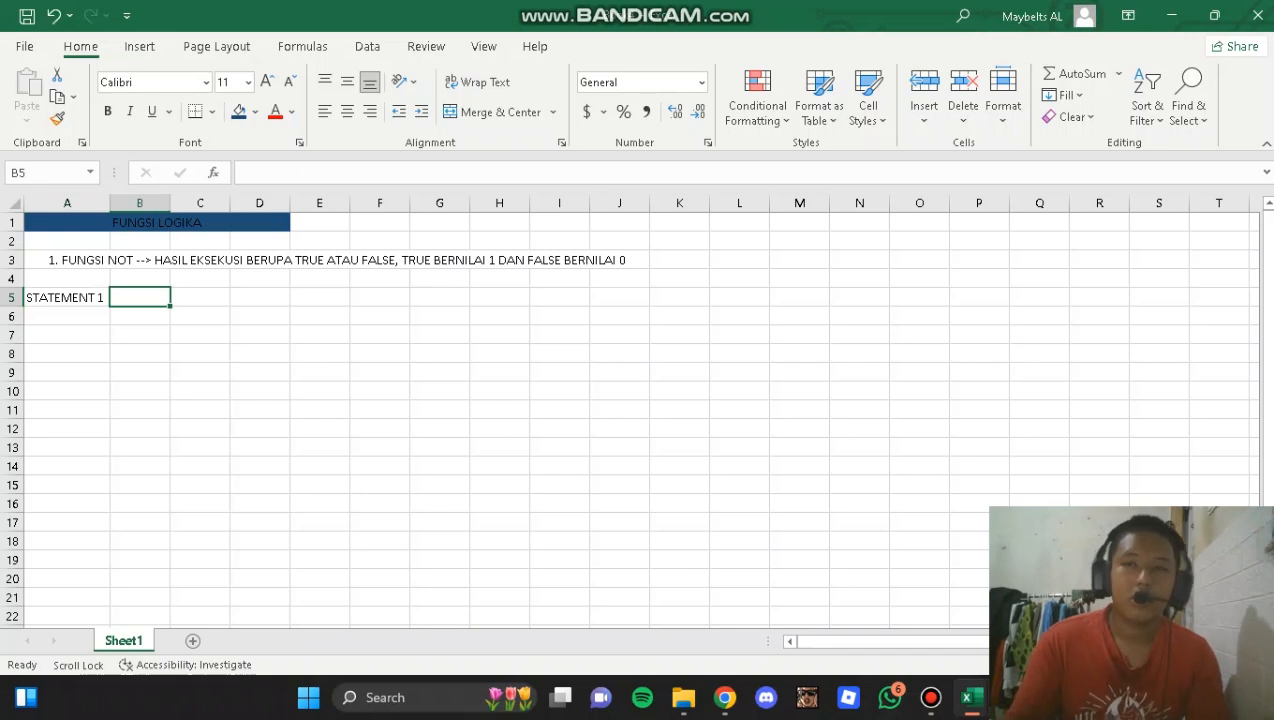
text(NOT)
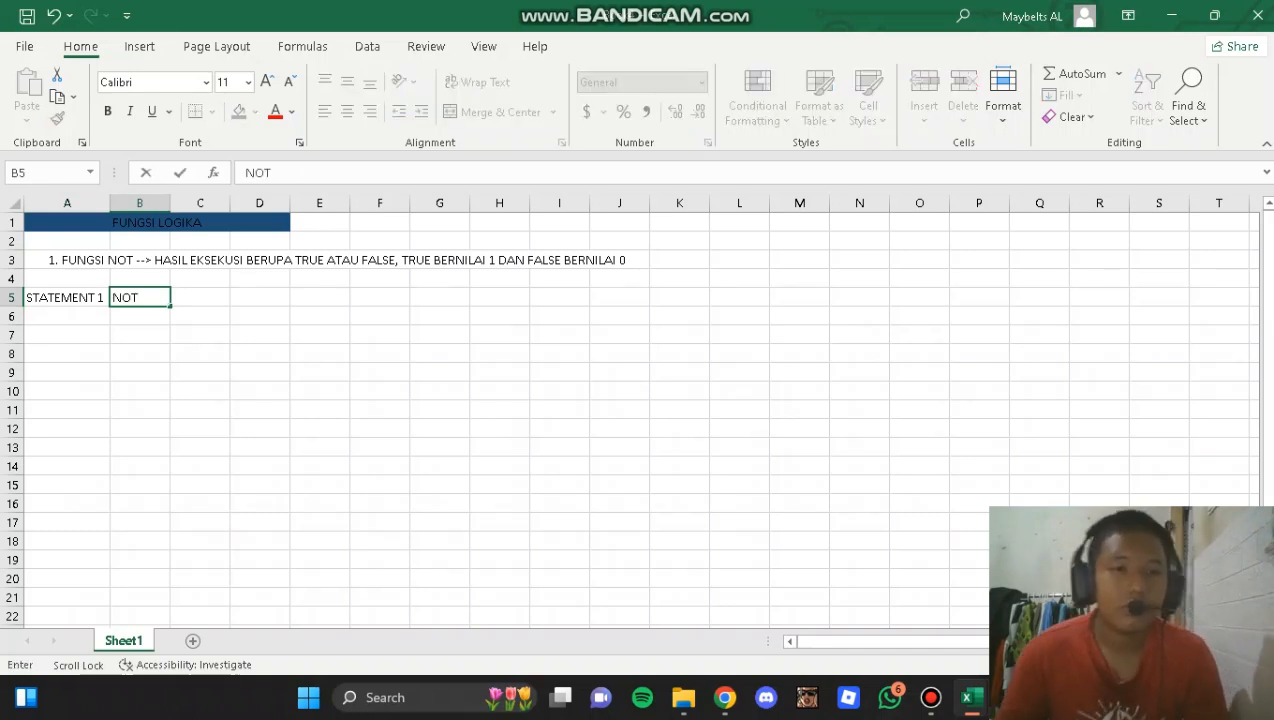
key(Return)
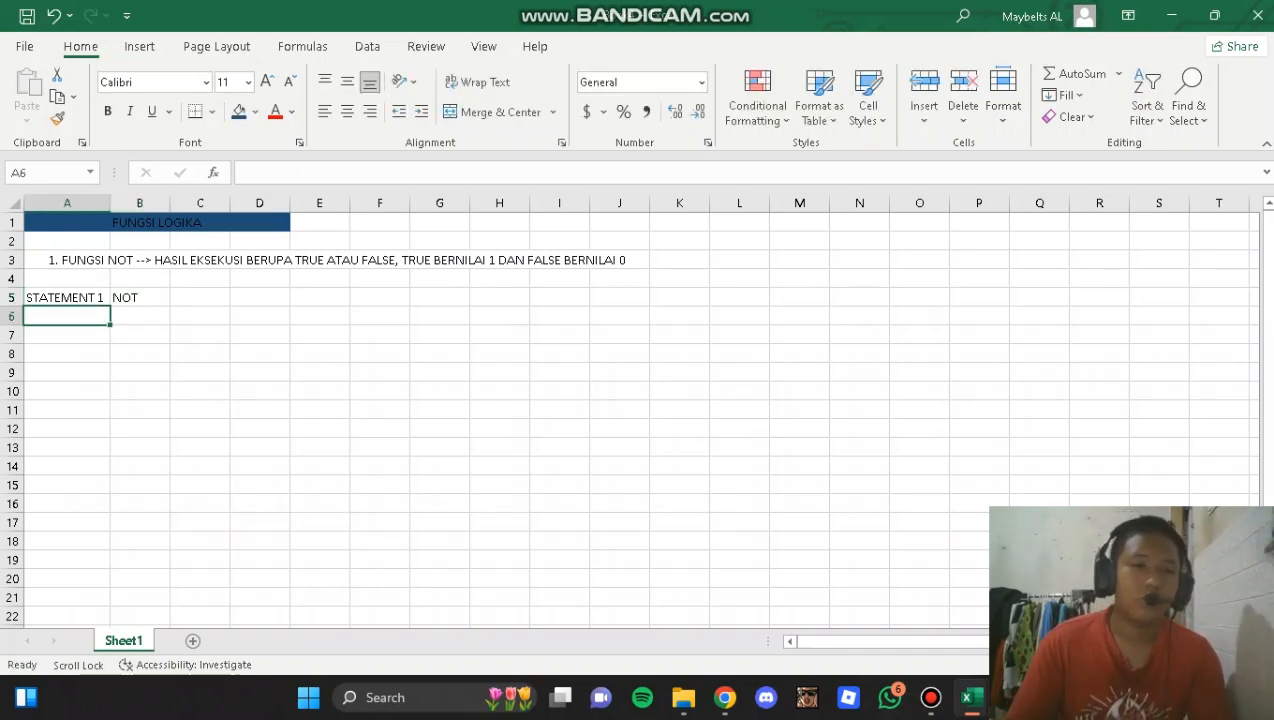
text(1)
key(Return)
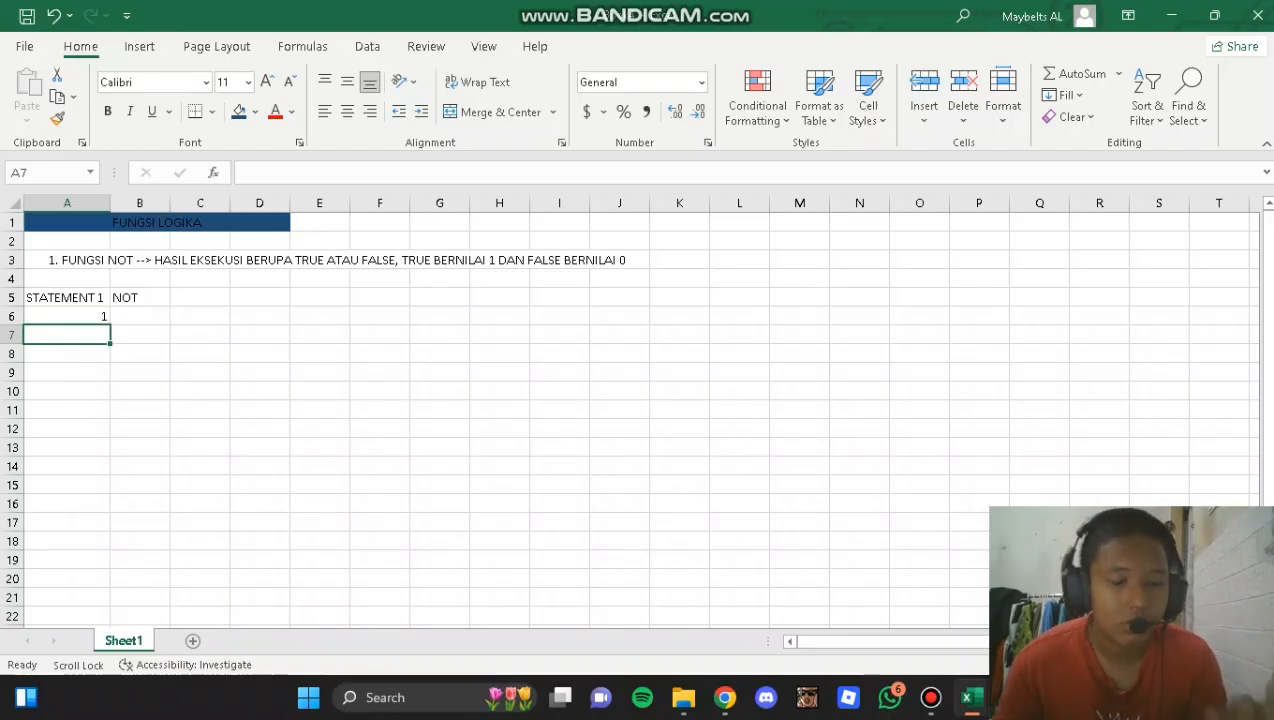
text(0)
- Enter the formula =NOT(A6) in cell B6 to negate the first statement value
click(140, 316)
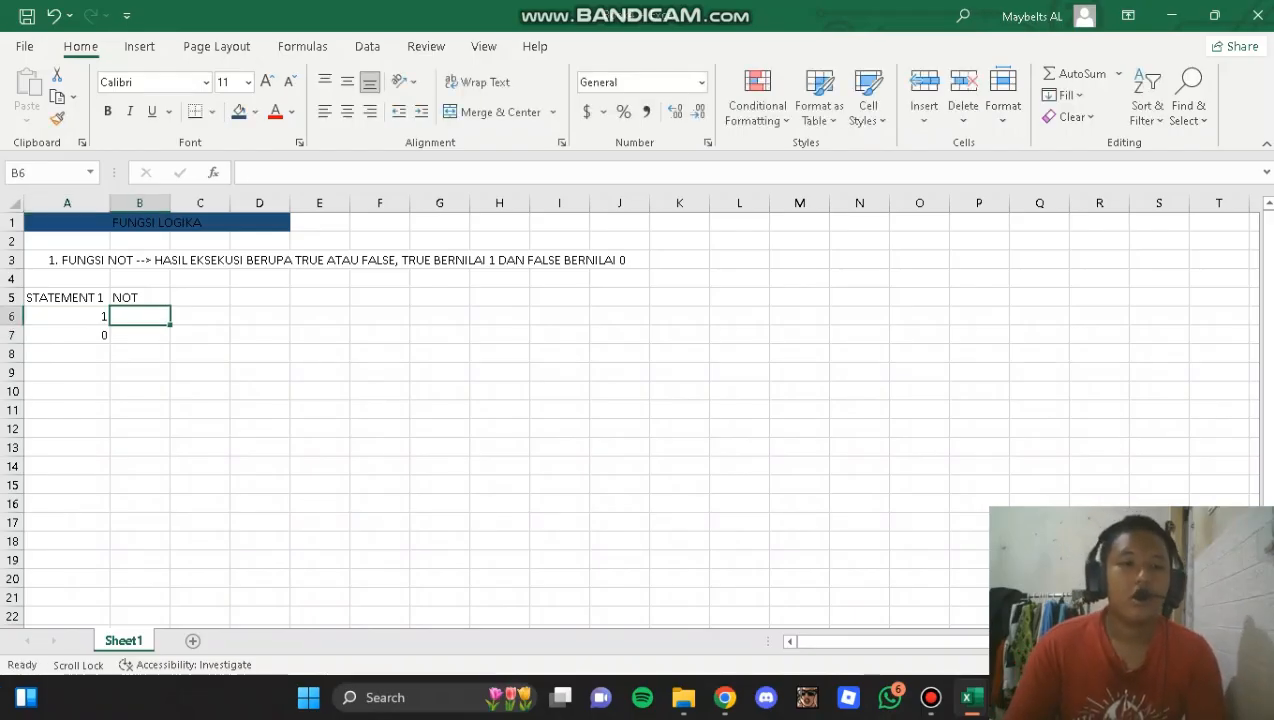
text(=)
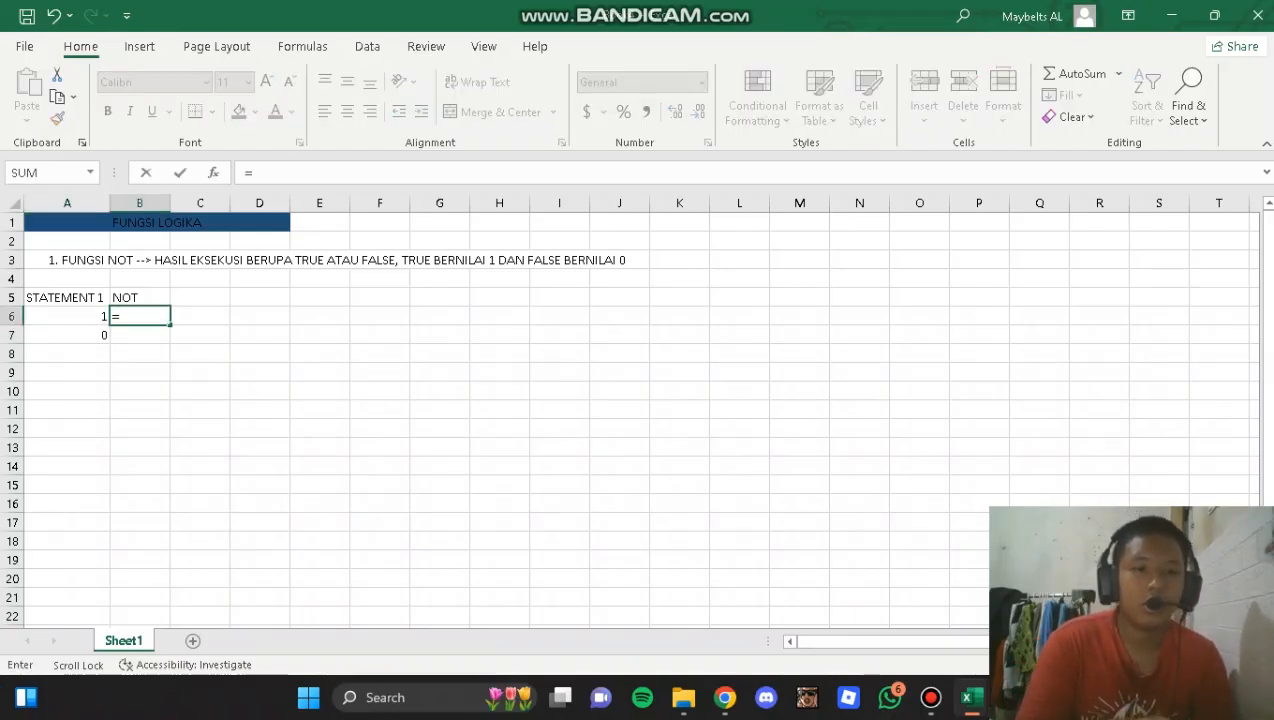
text(NOT)
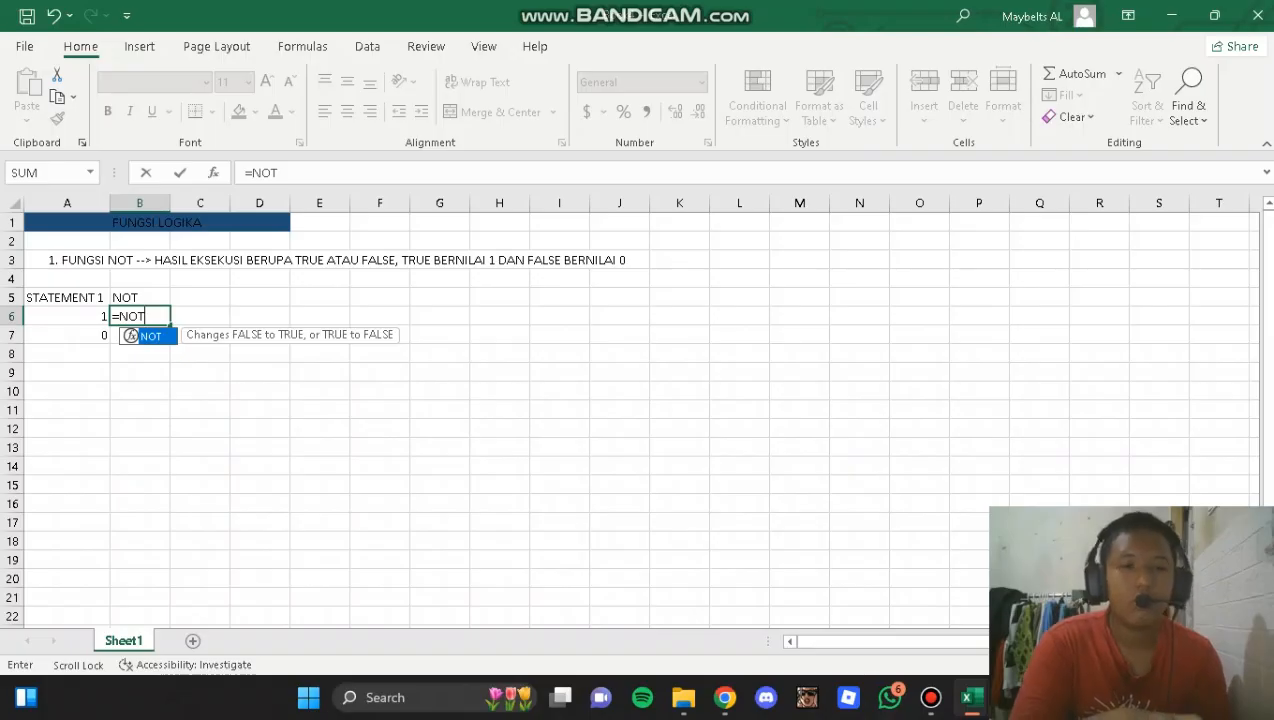
text(()
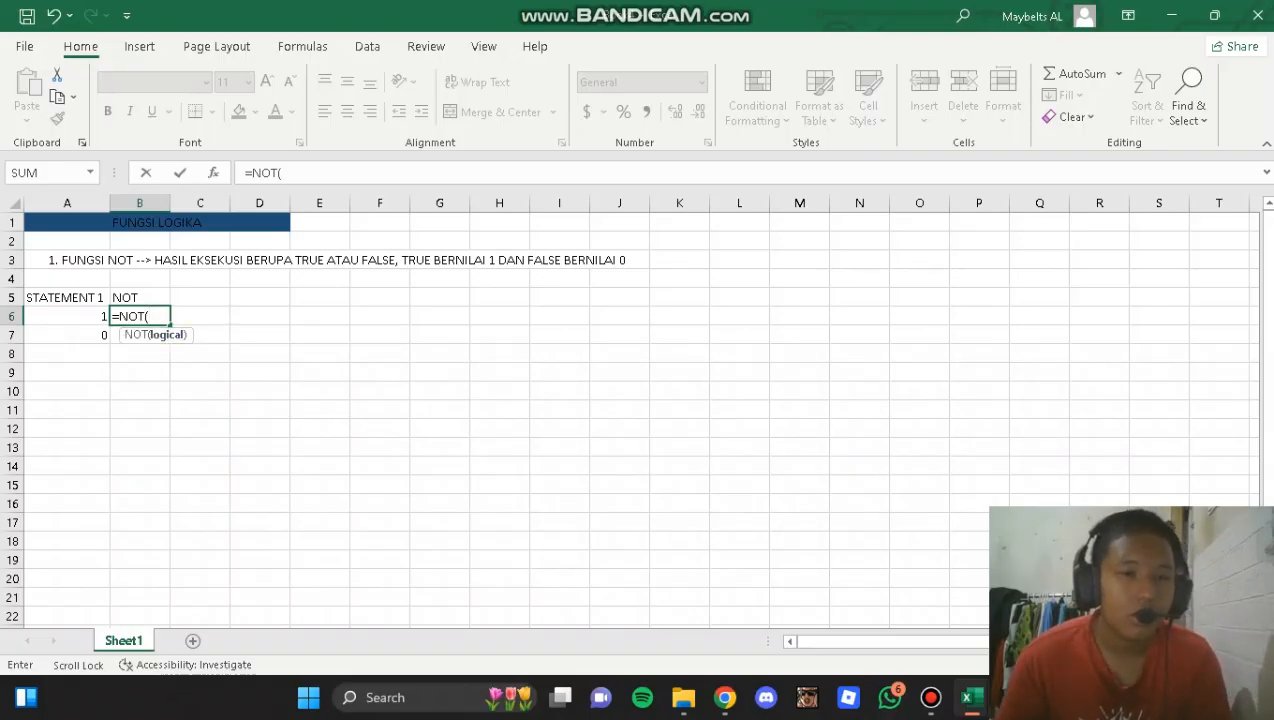
key(Left)
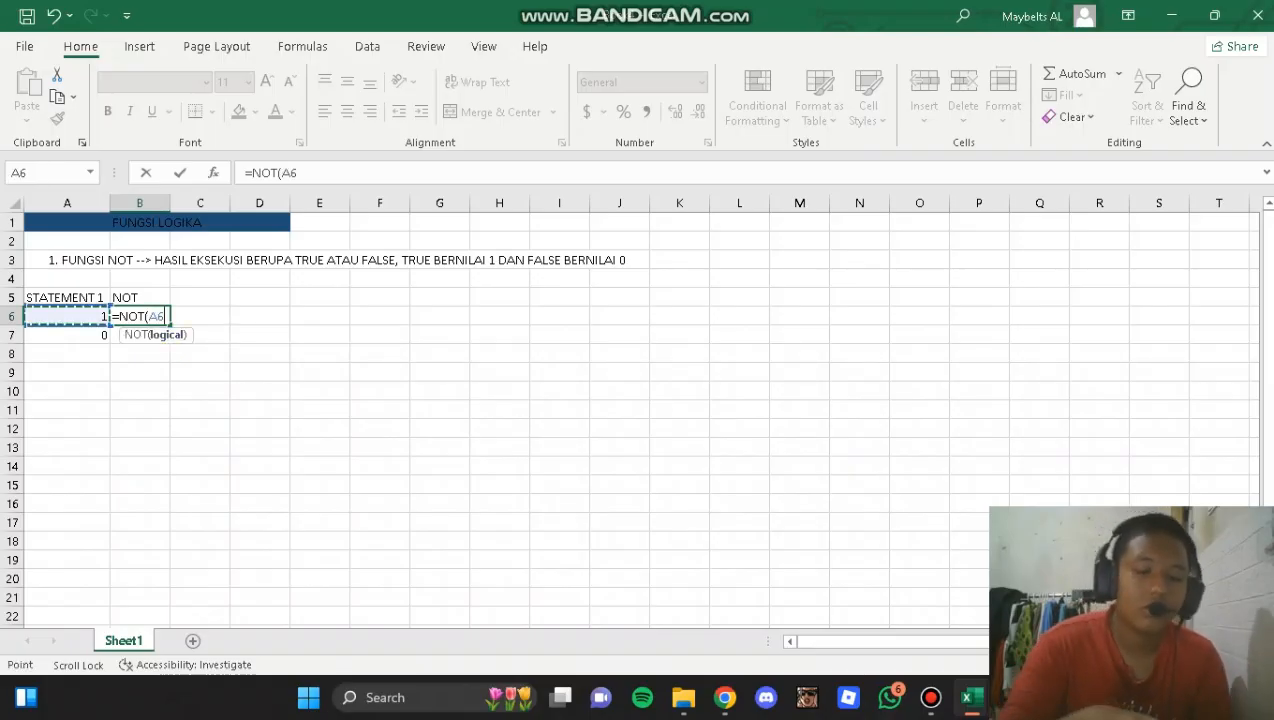
text())
key(Return)
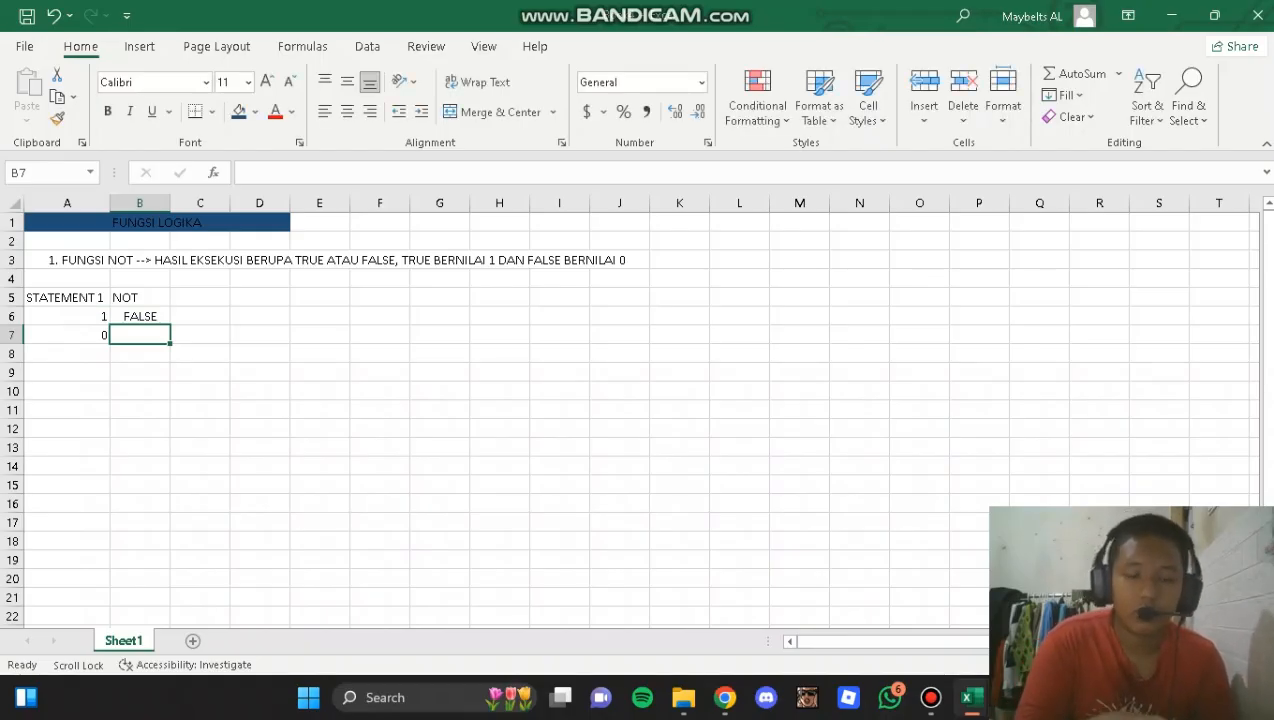
- Enter the formula =NOT(A7) in cell B7 to negate the second statement value
text(=)
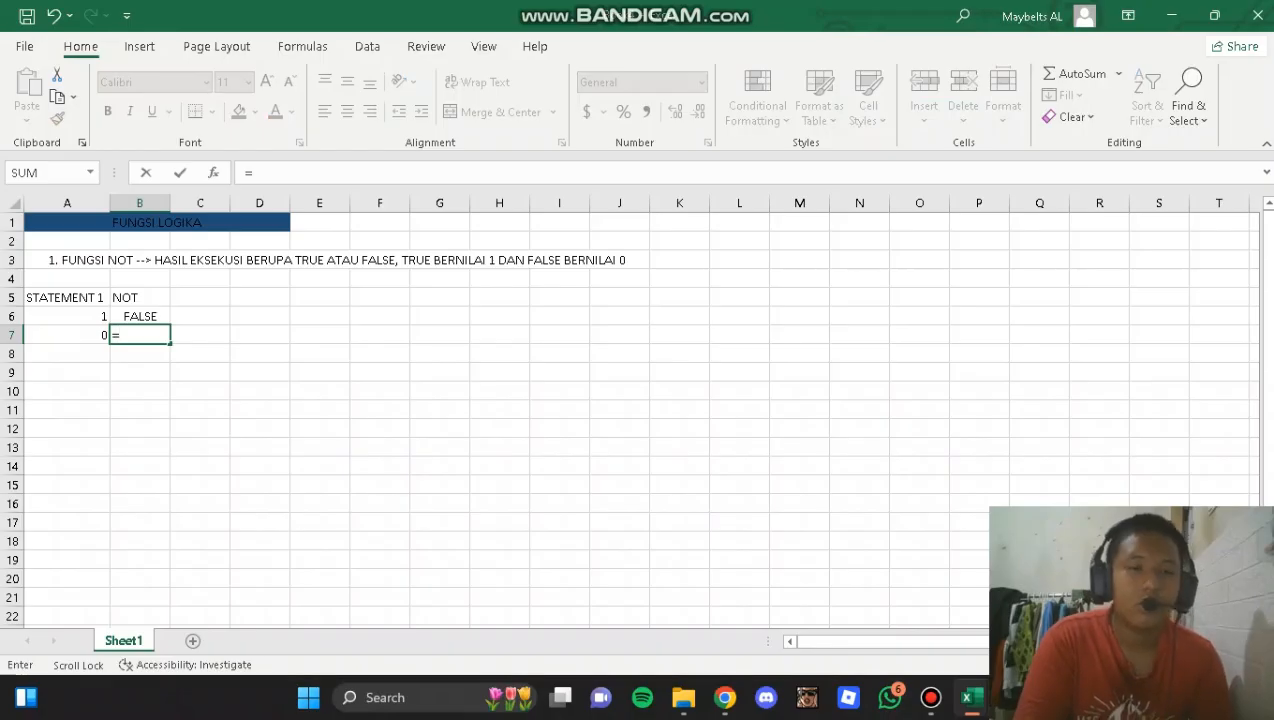
text(NOT()
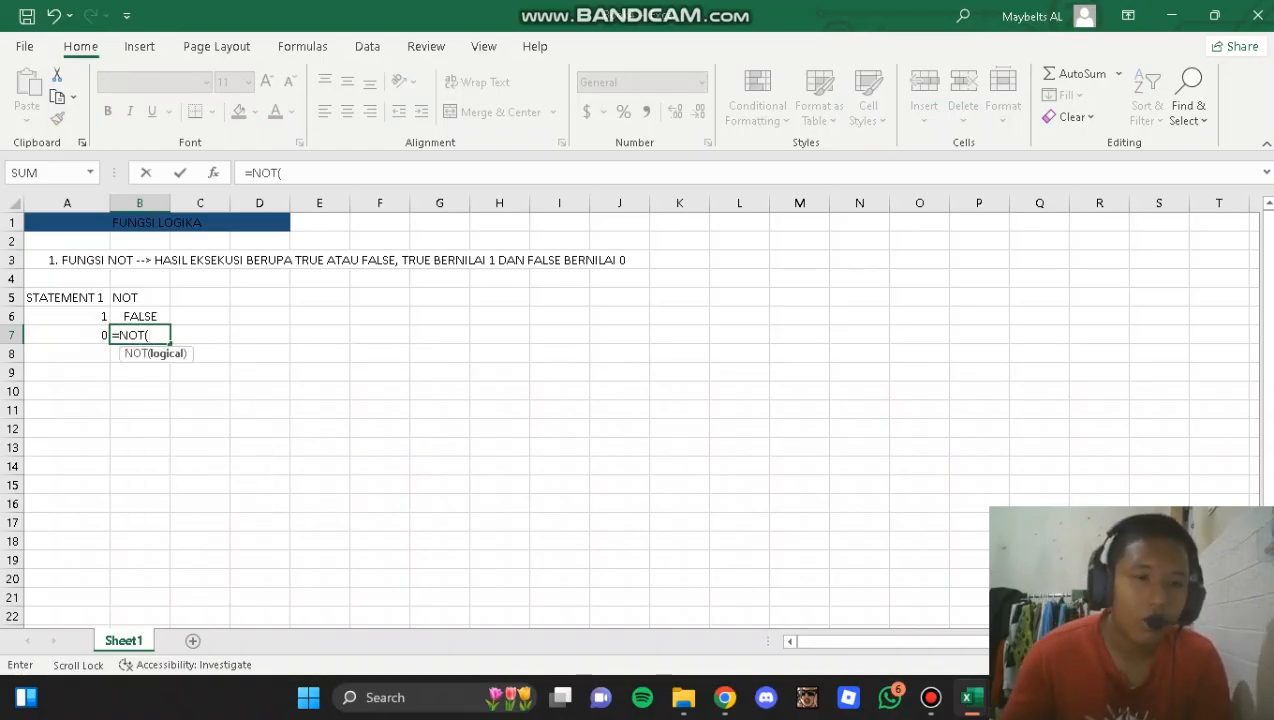
key(Left)
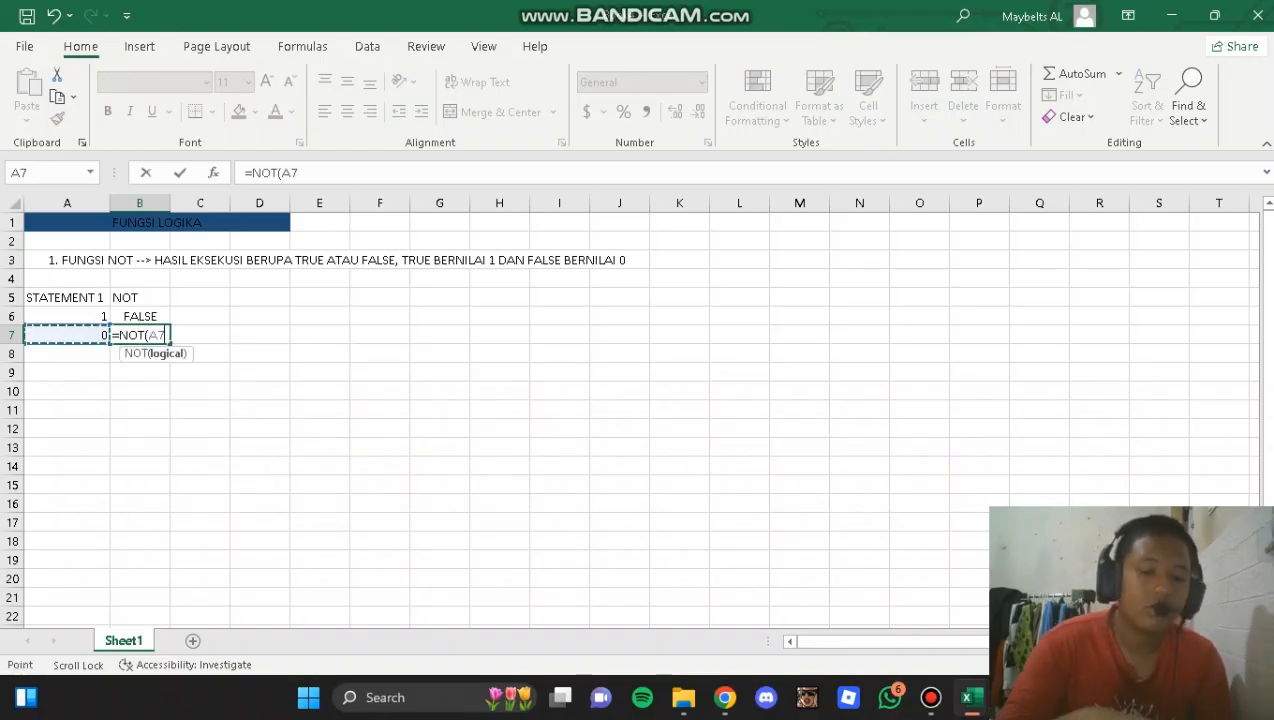
text())
key(Return)
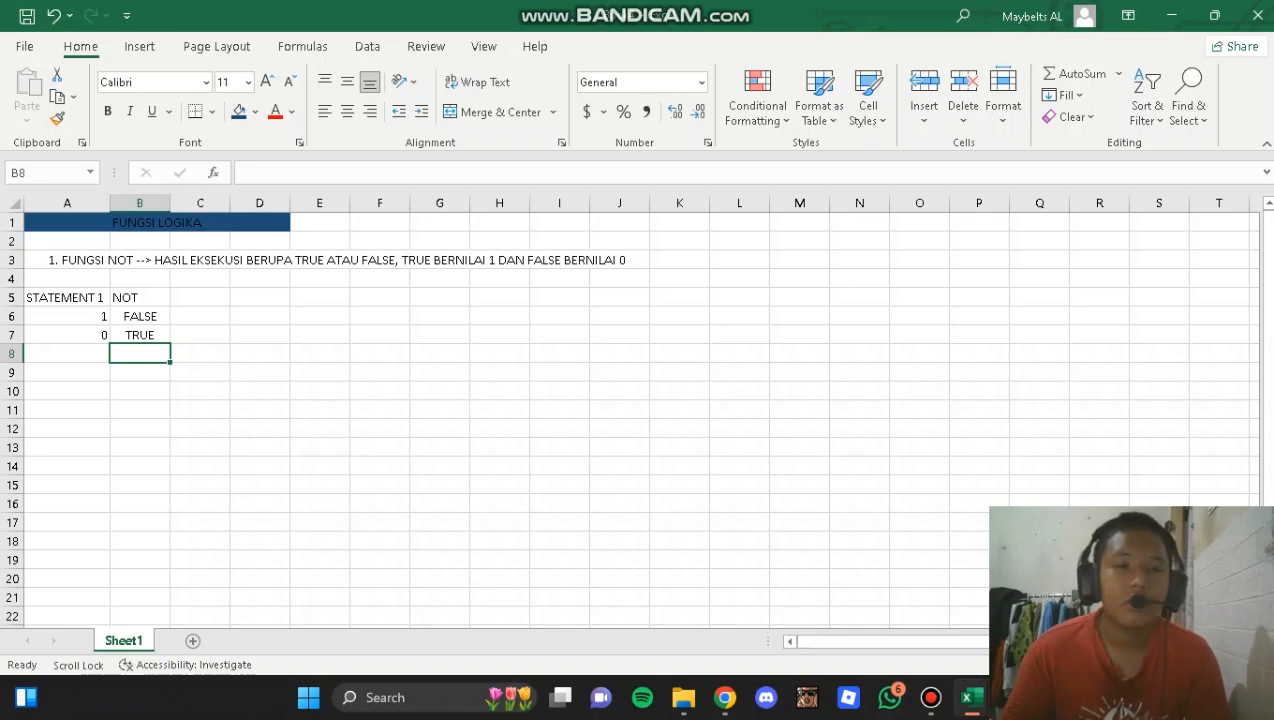
- Apply all borders to the NOT table in A5:B7 and make its text bold
drag(65, 297, 140, 335)
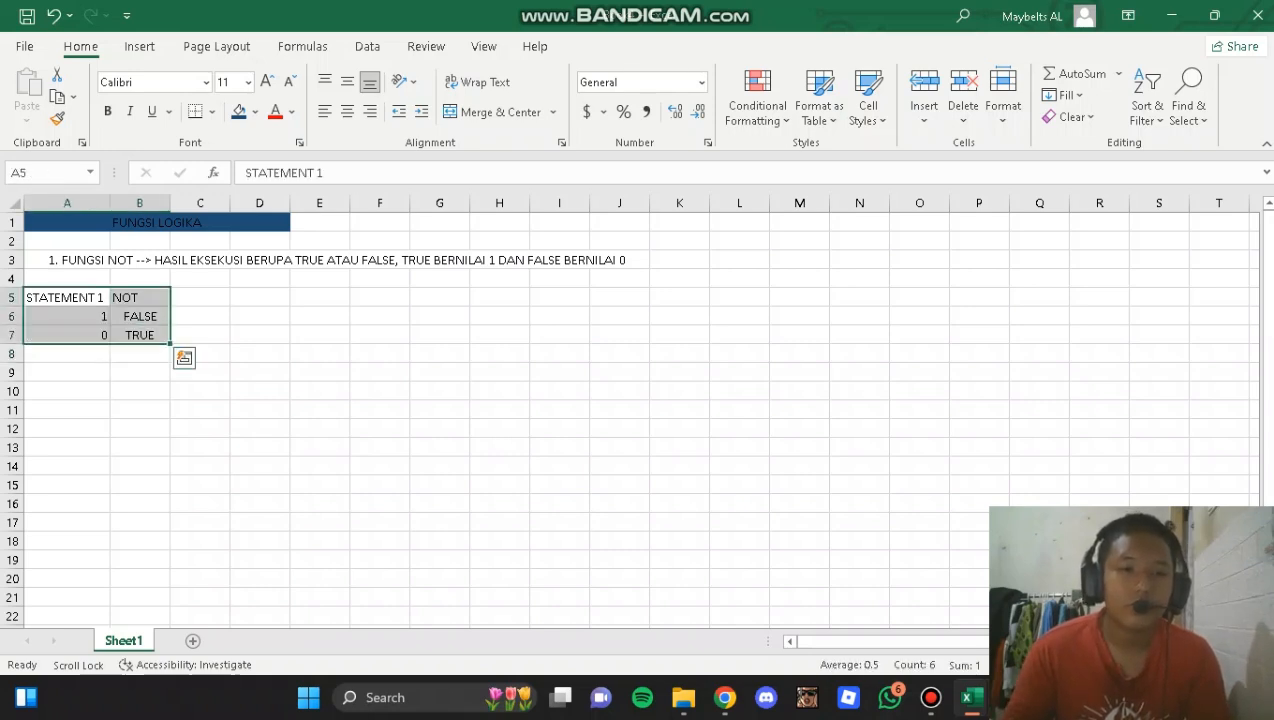
click(212, 111)
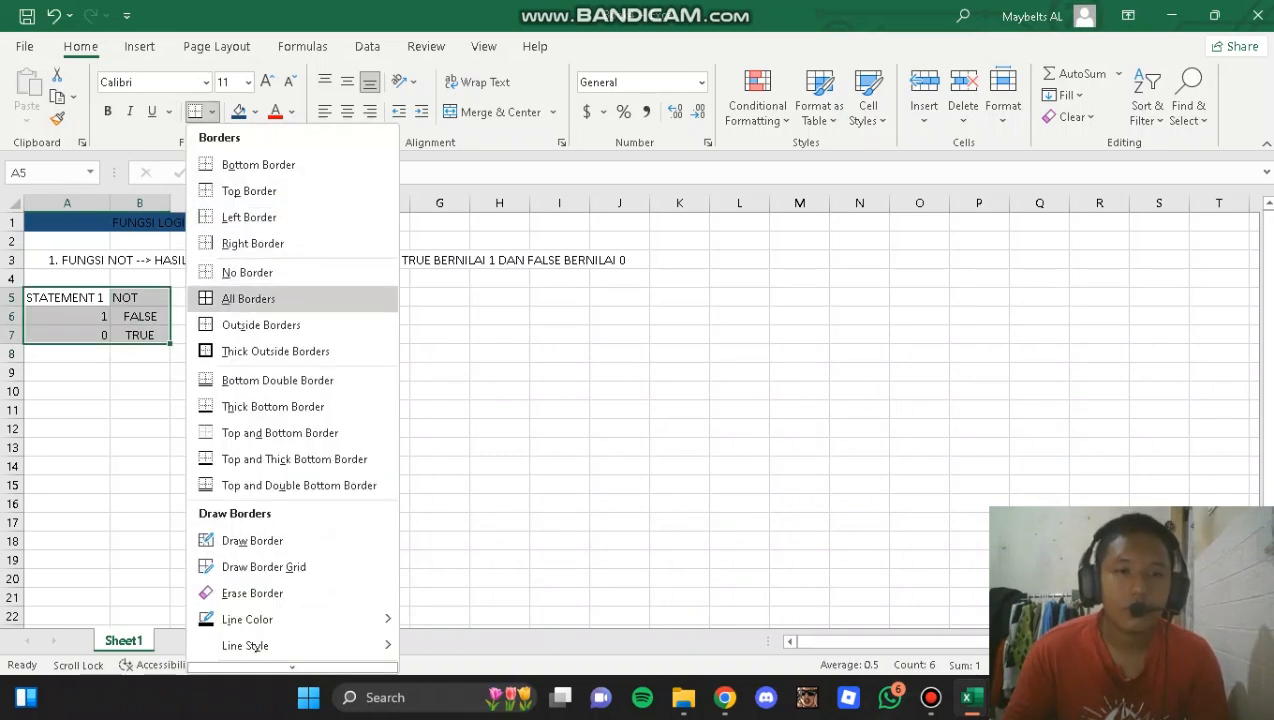
click(242, 296)
click(107, 111)
- Center the headers and values of the NOT table in A5:B7 horizontally and vertically
drag(66, 297, 140, 298)
click(347, 81)
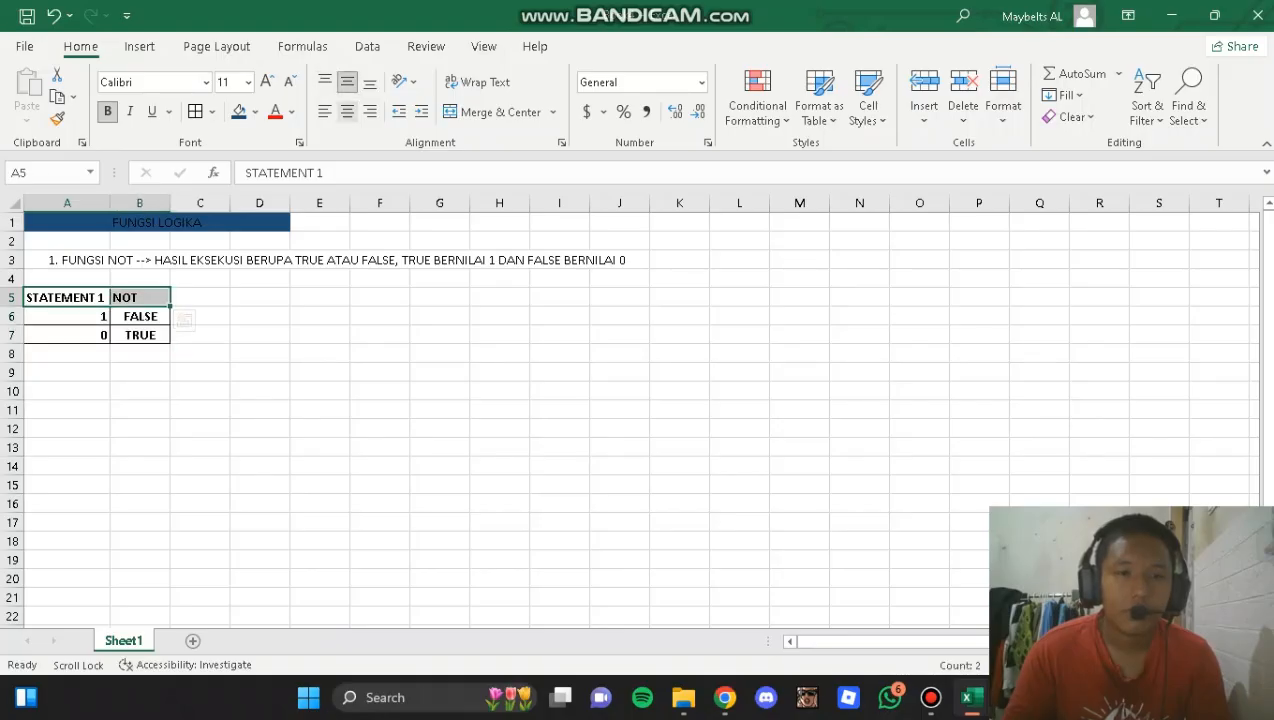
click(347, 111)
drag(66, 316, 140, 335)
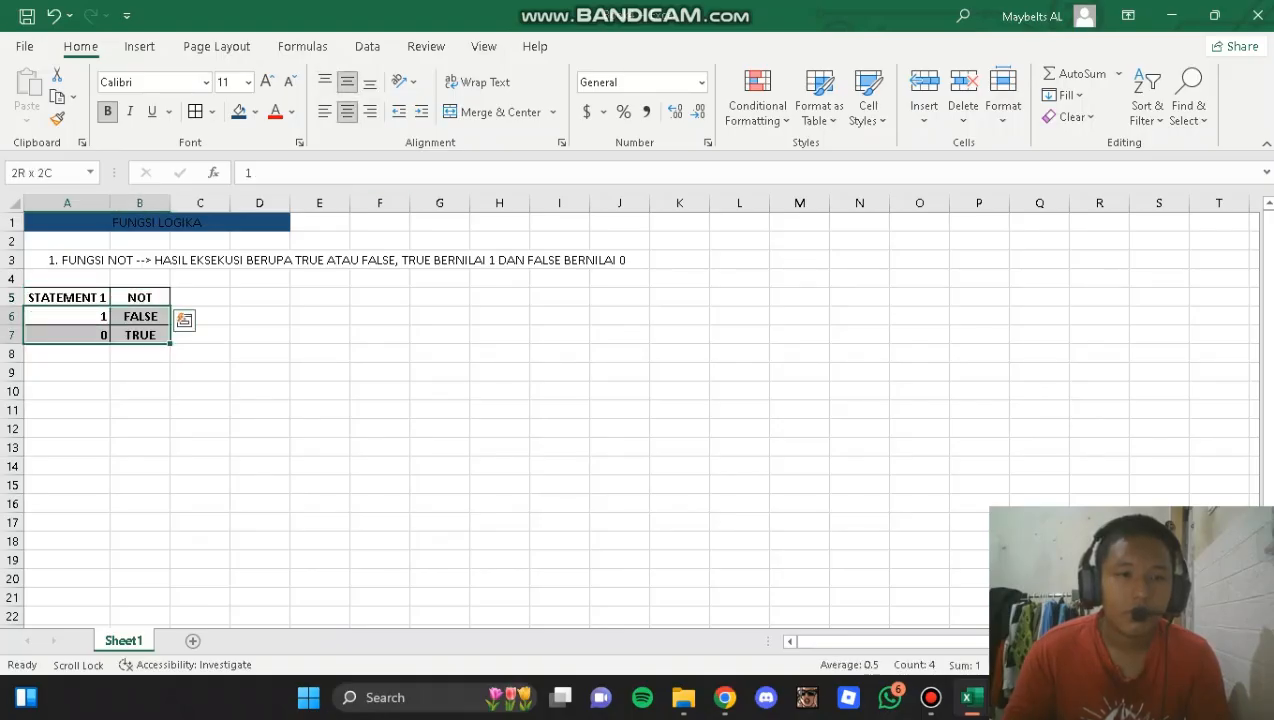
click(347, 111)
click(347, 81)
click(320, 429)
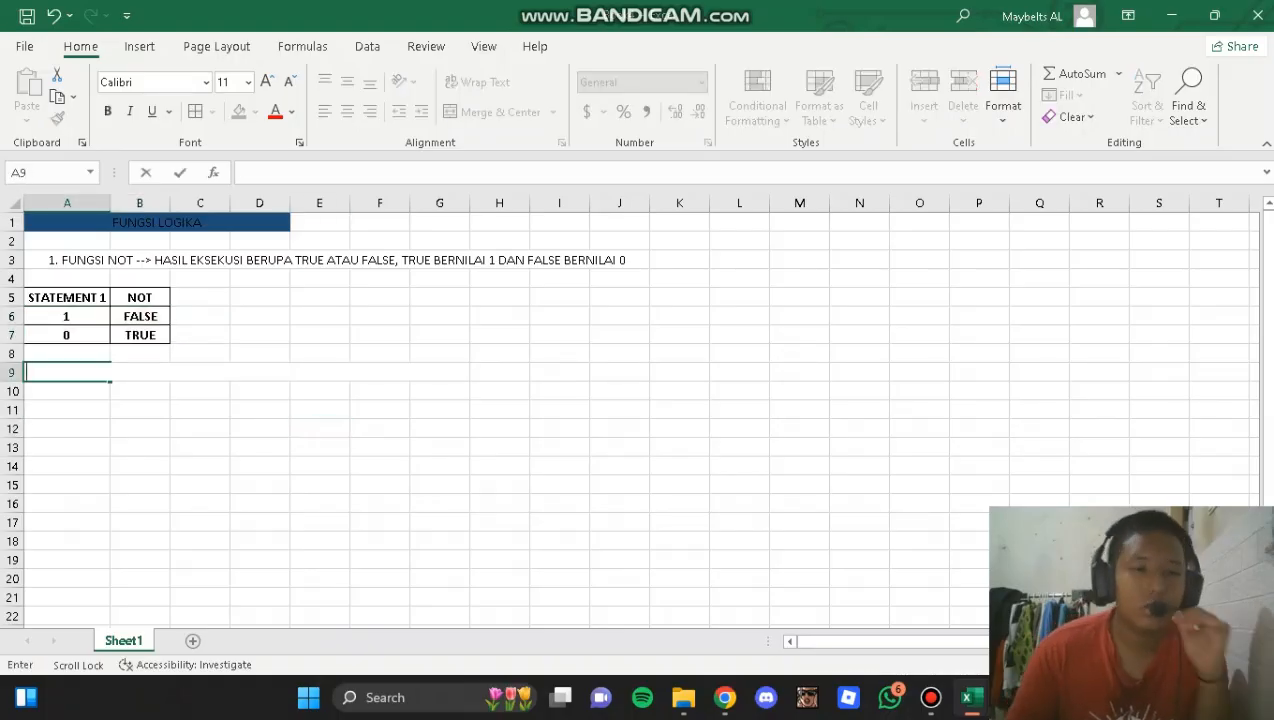
- Enter the description "2. FUNGSI AND --> MEMBANDINGKAN 2 ATAU LEBIH ARGUMEN, HASIL EKSEKUSI BERUPA FALSE ATAU TRUE" in cell A9
text(2)
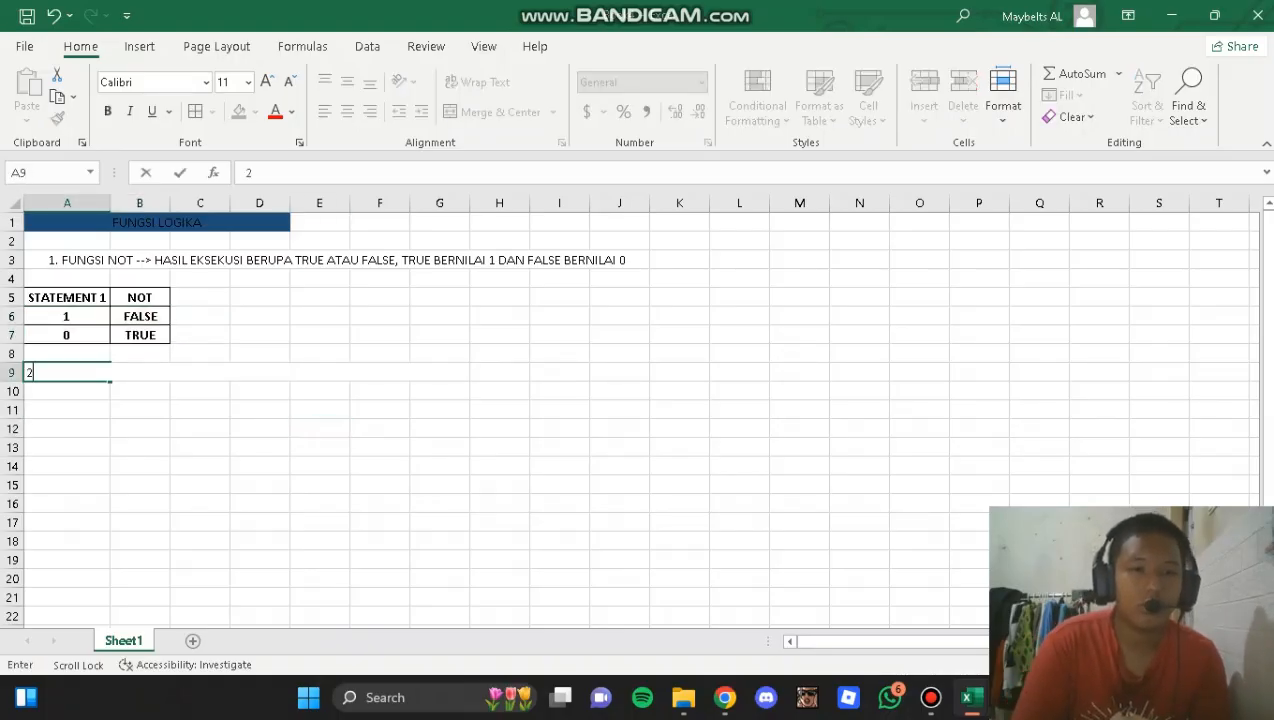
text(. FUNG)
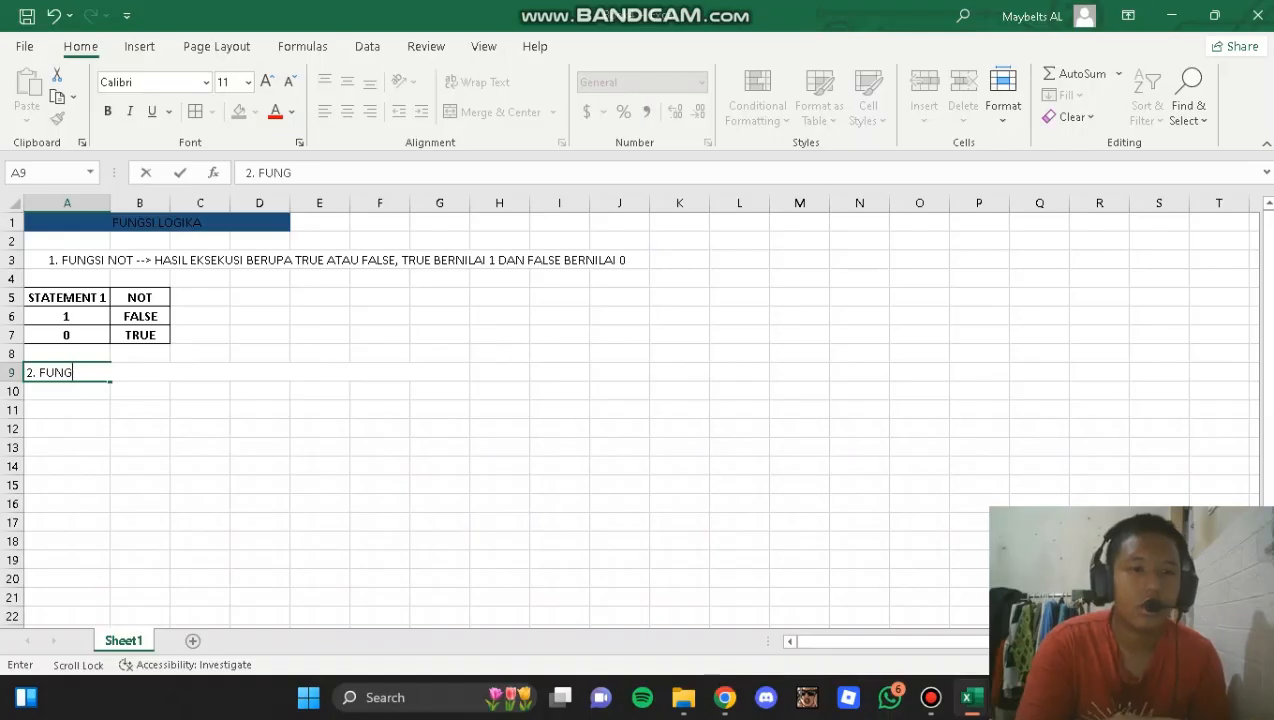
text(SI AND)
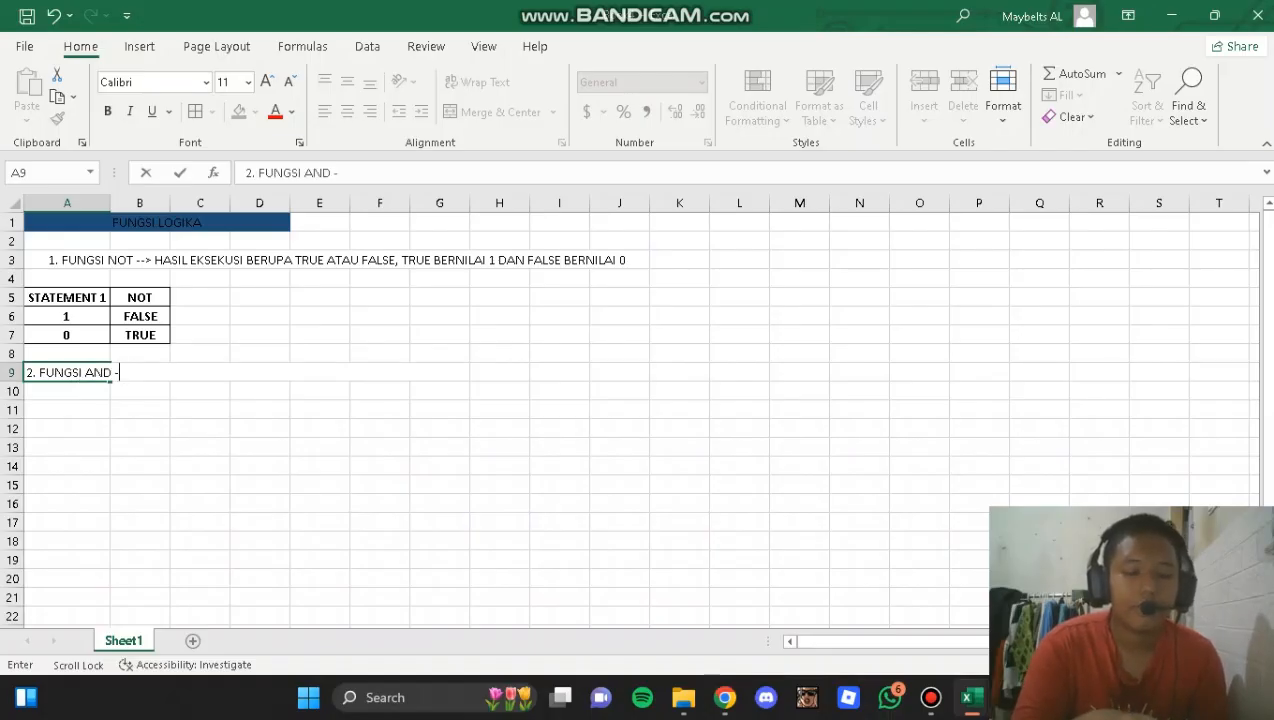
text( -->)
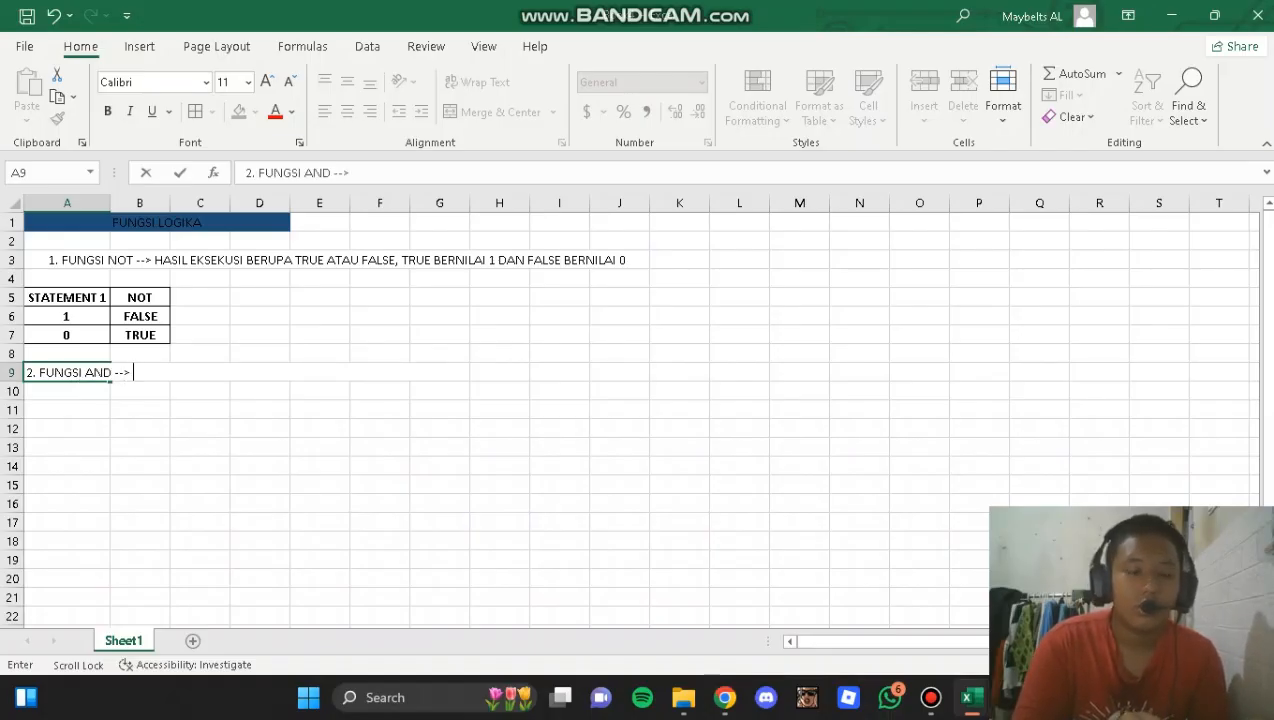
text( MEMBANDING)
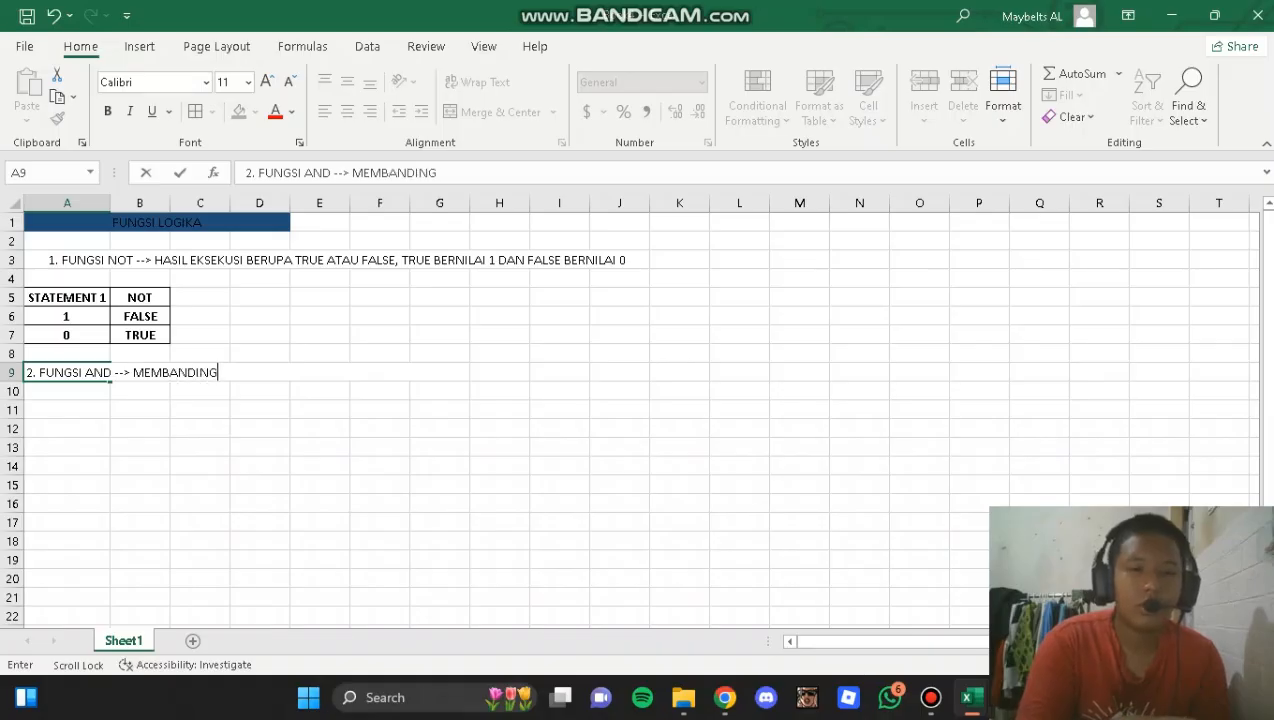
text(KAN 2 ATAU LEBIH)
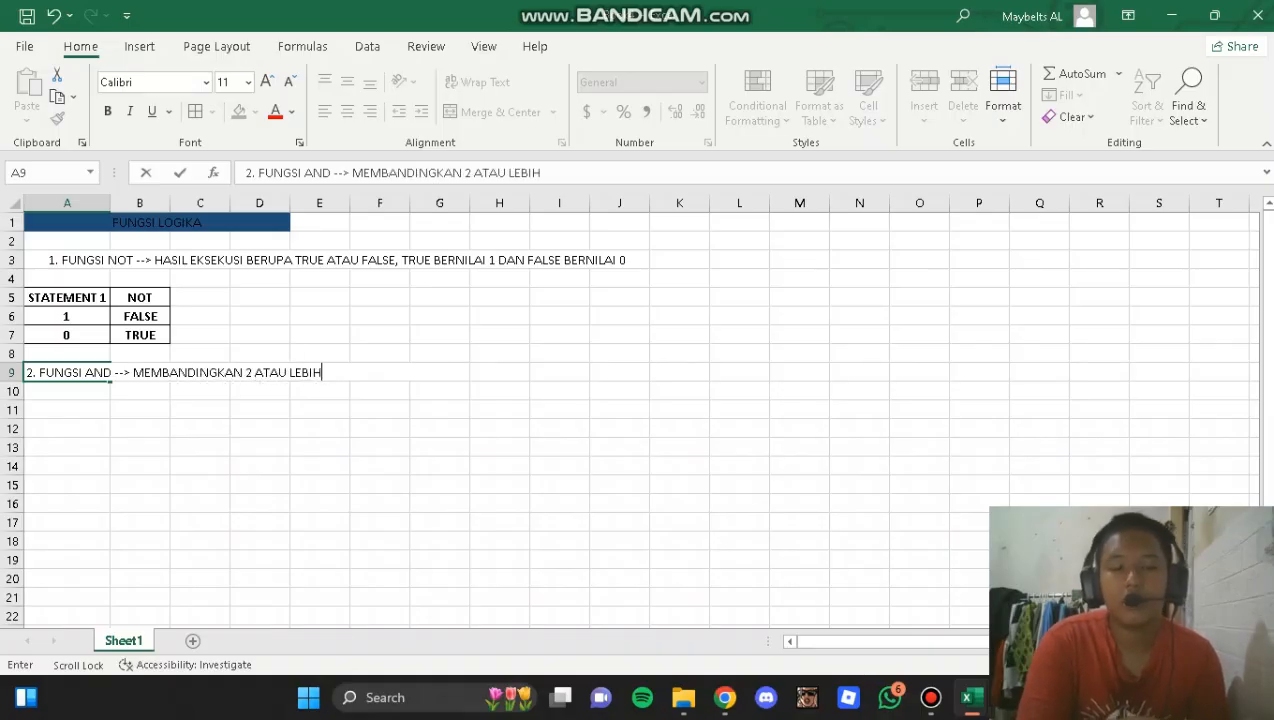
text( ARGUMEN, HASI)
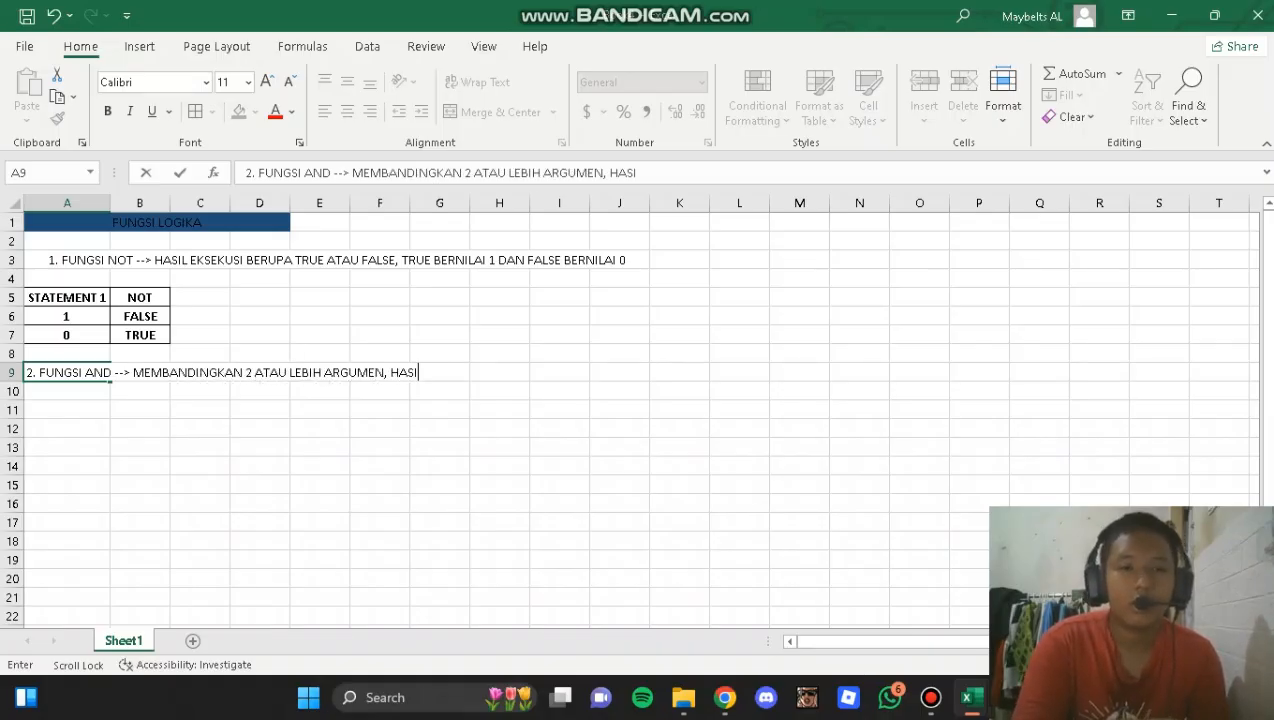
text(L EKSEKUSI BERUPA)
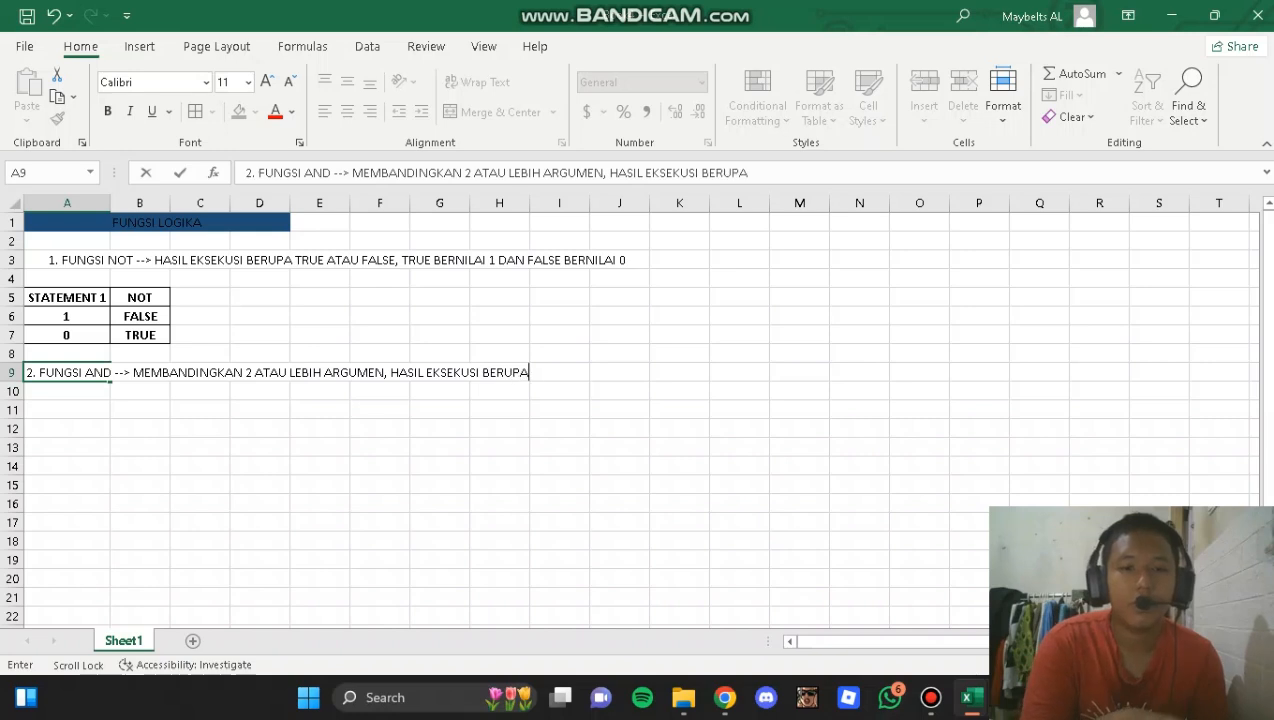
text( FALSE ATAU TRUE)
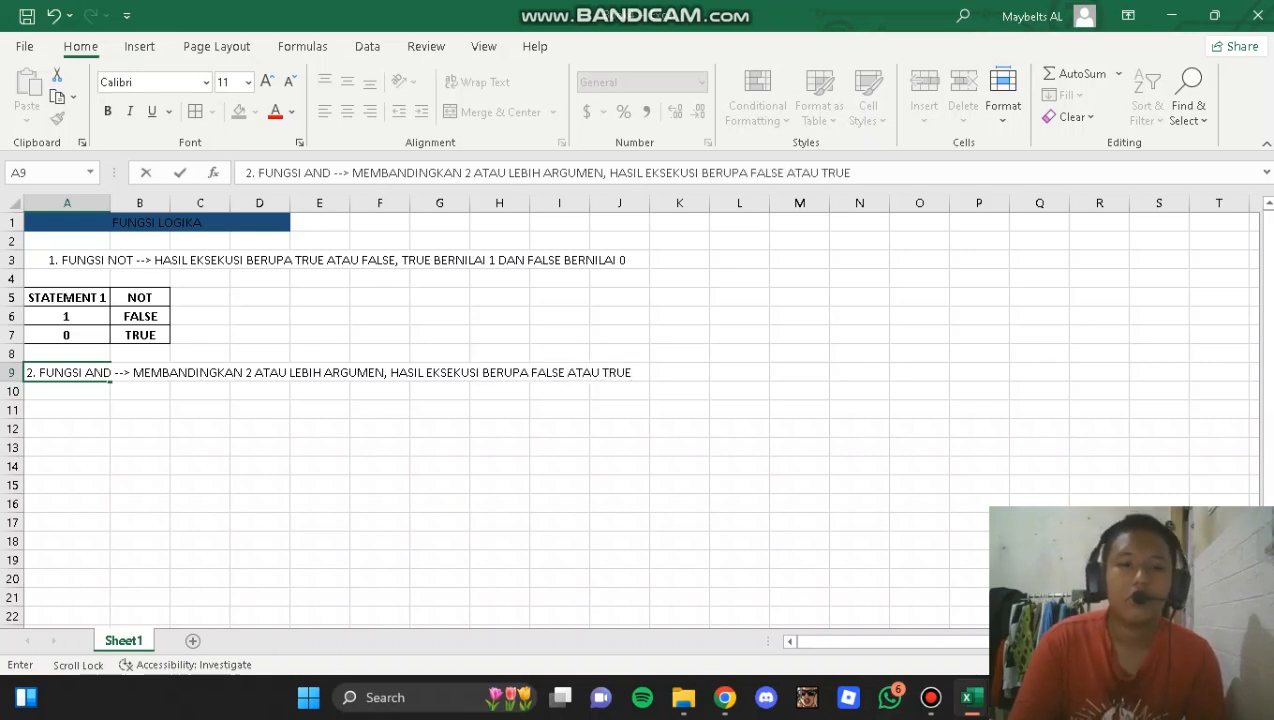
key(Return)
- Merge and center the AND description across A9:J9 with middle vertical alignment and without text wrapping
drag(60, 372, 620, 372)
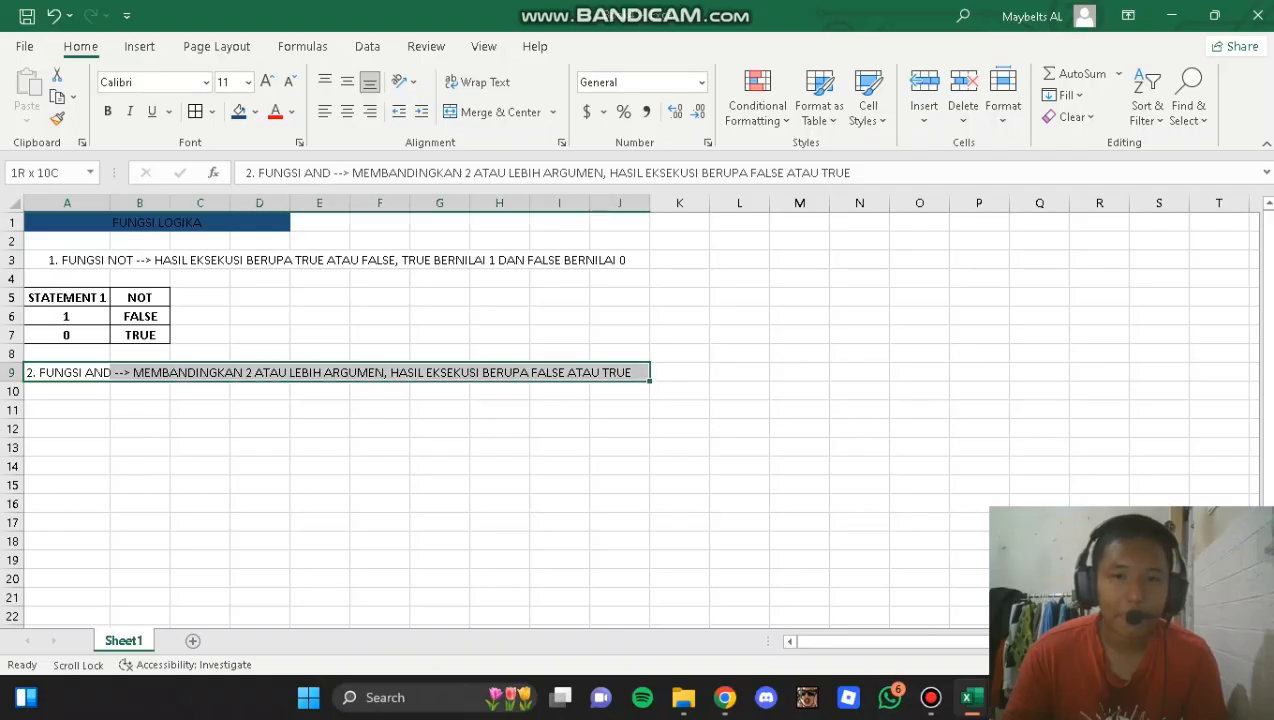
click(347, 82)
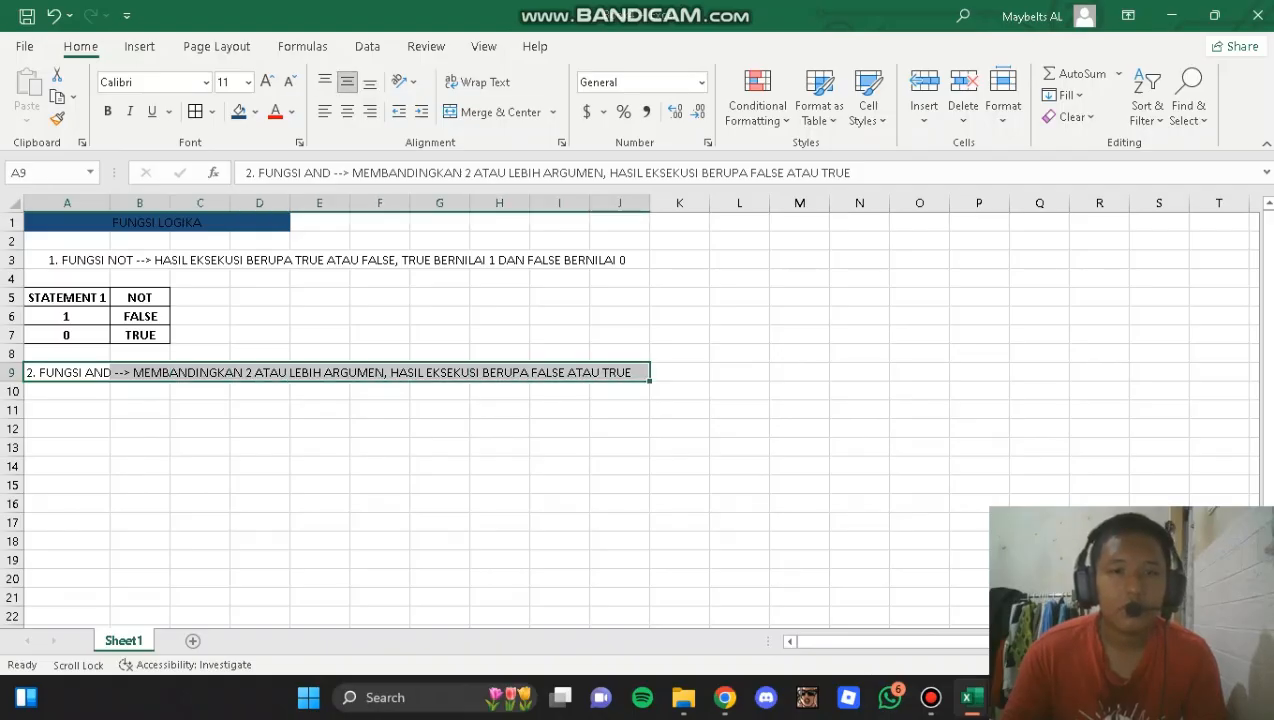
click(478, 82)
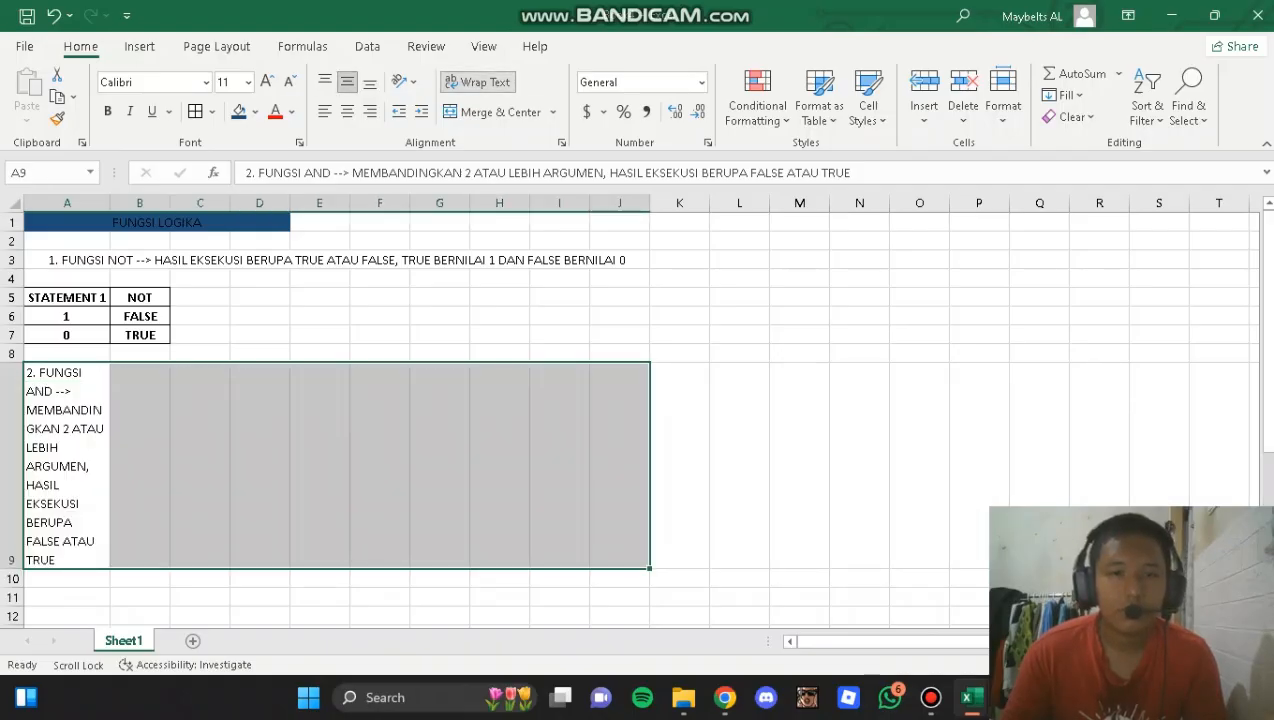
click(478, 82)
click(493, 112)
click(440, 465)
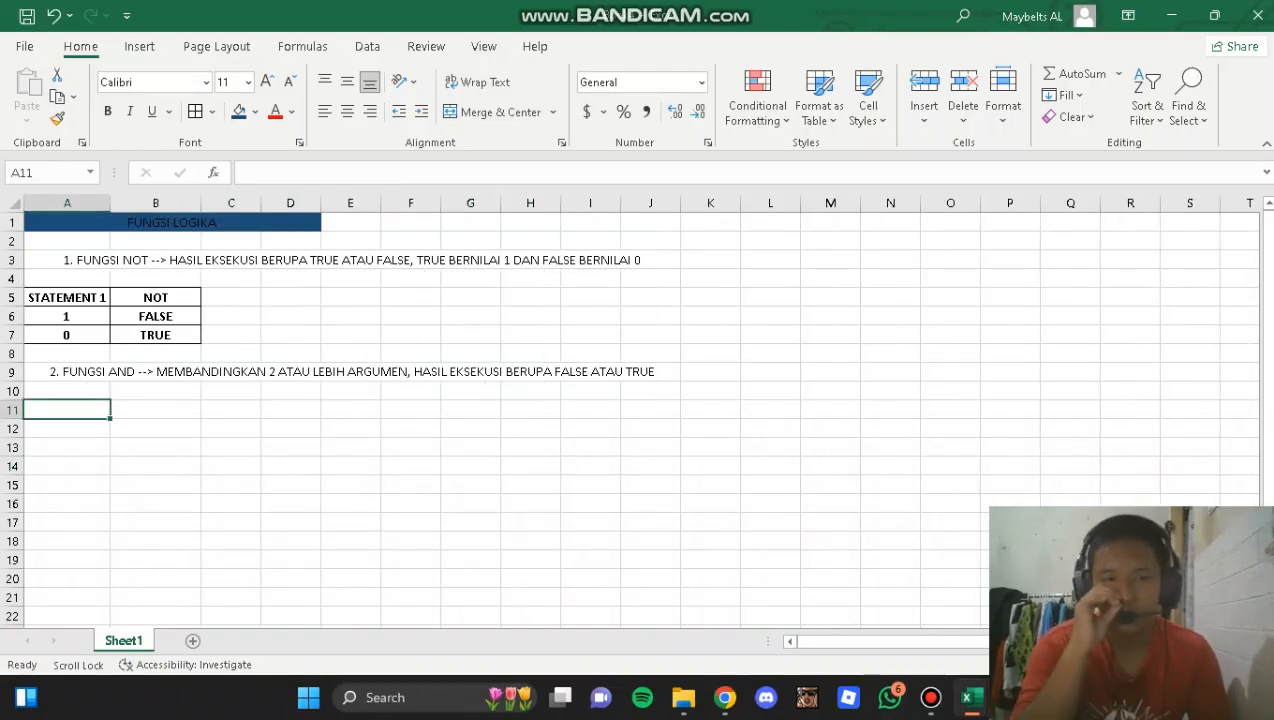
- Enter three age headers in A11:C11, each made of USIA and a person's first name, and widen column C to fit
text(USIA )
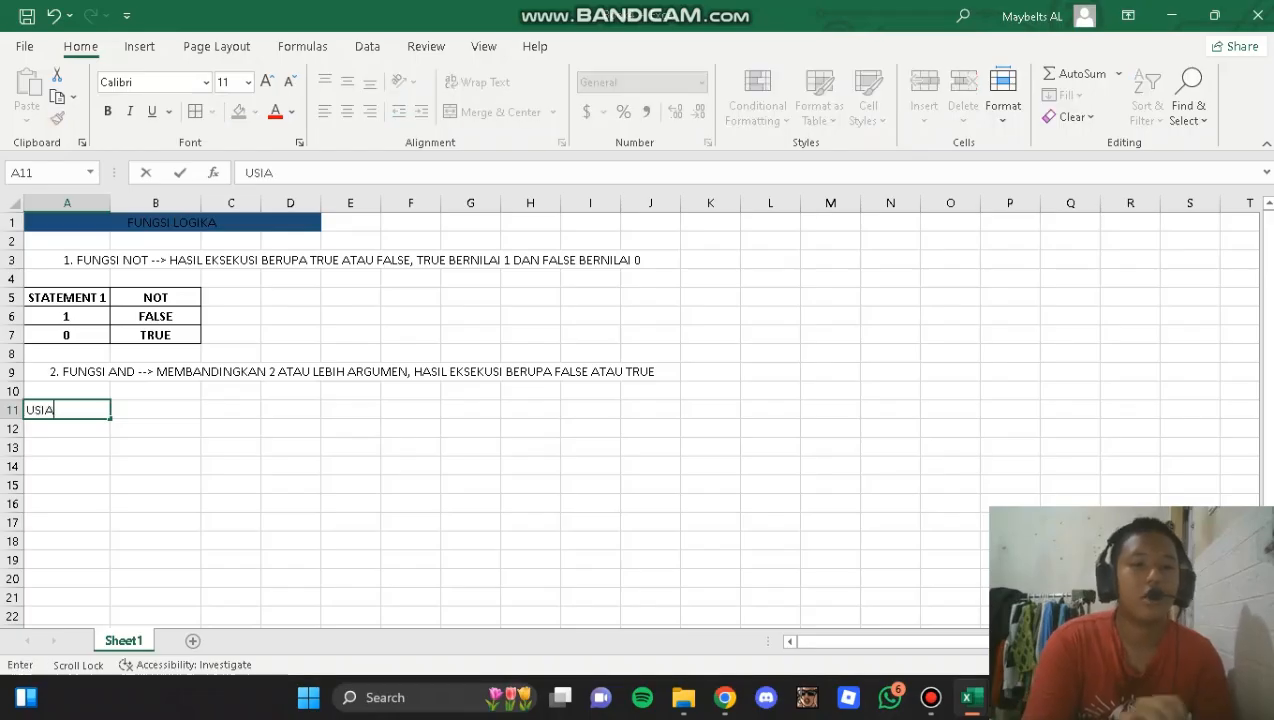
text(REYHAN)
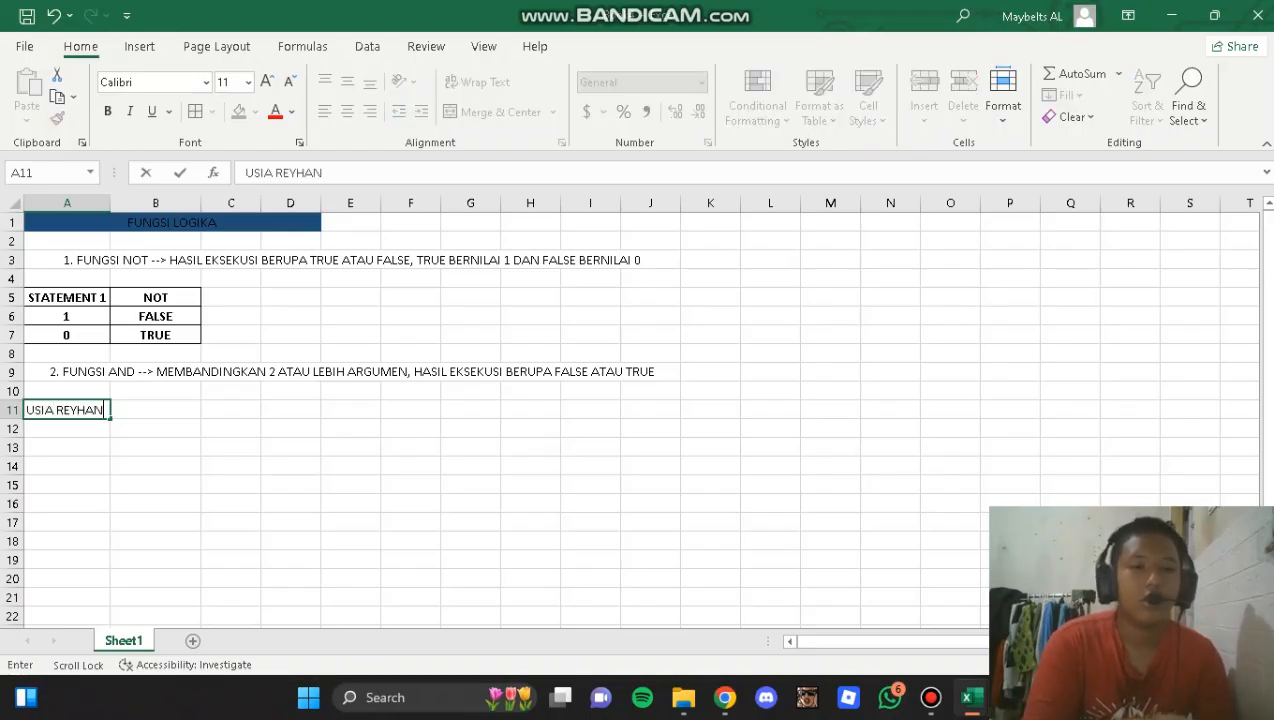
key(Tab)
text(USIA RAA)
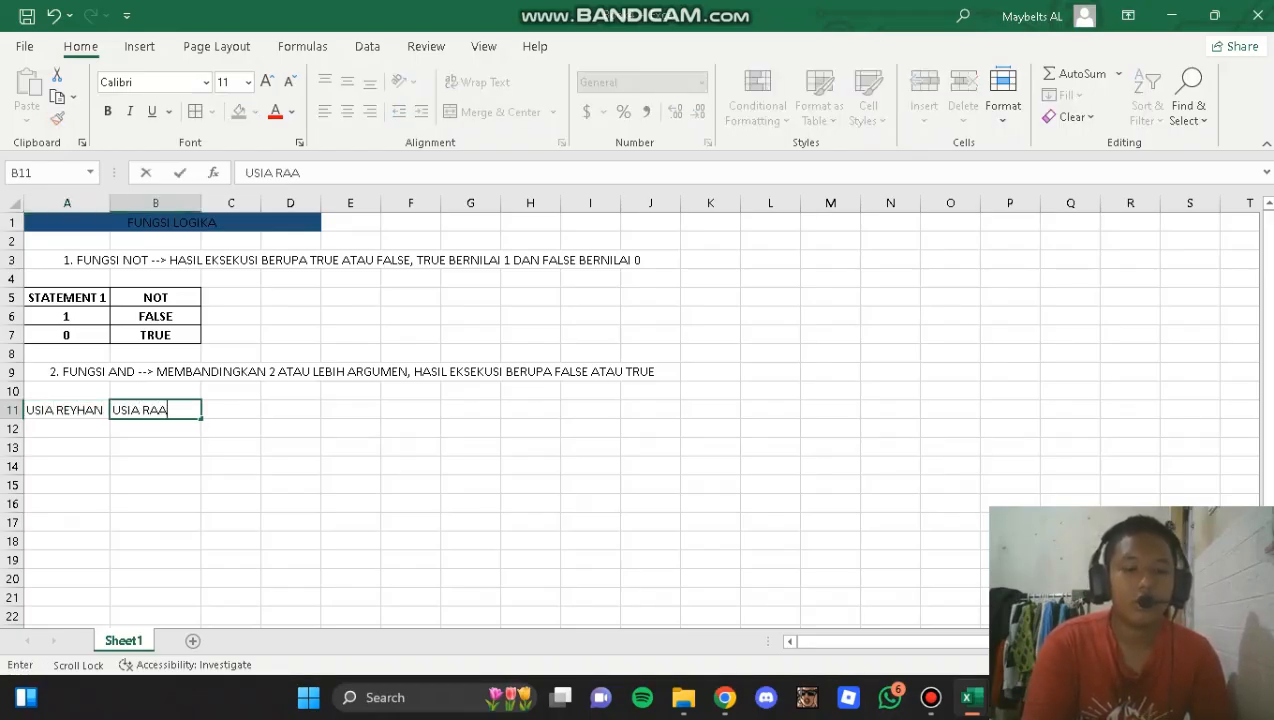
key(BackSpace)
text(MA)
key(Tab)
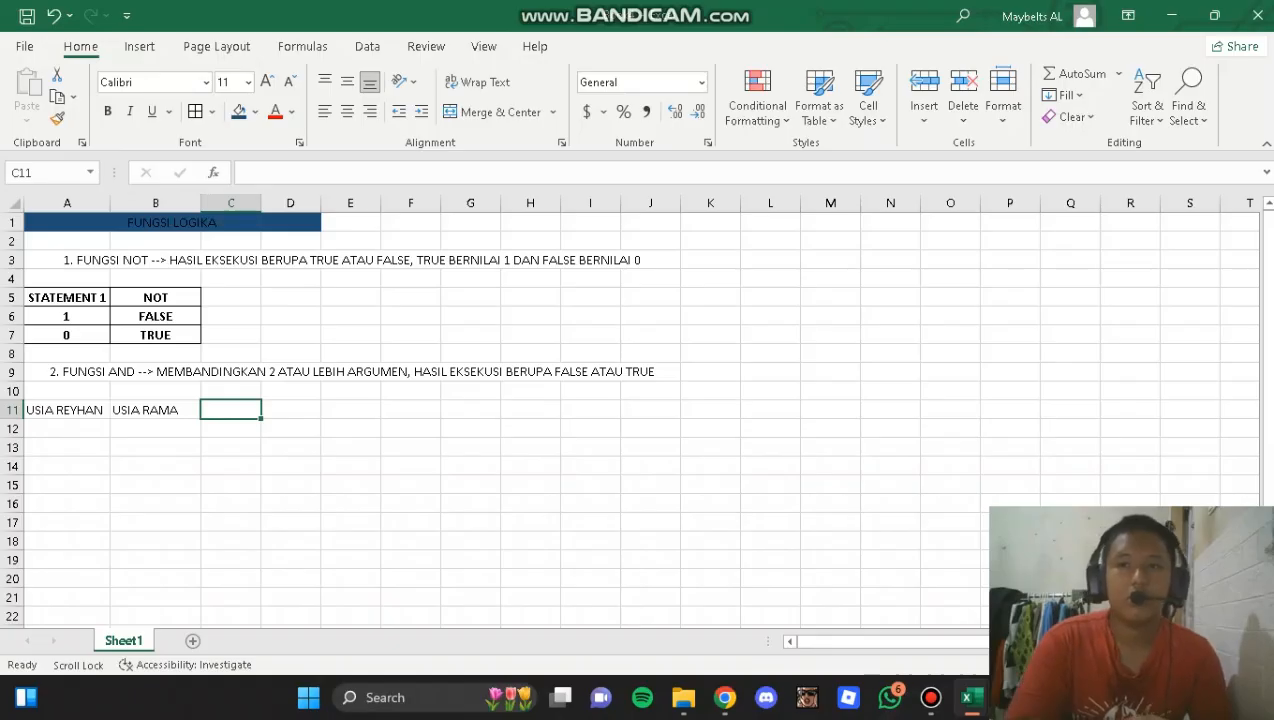
text(USIA RAFA)
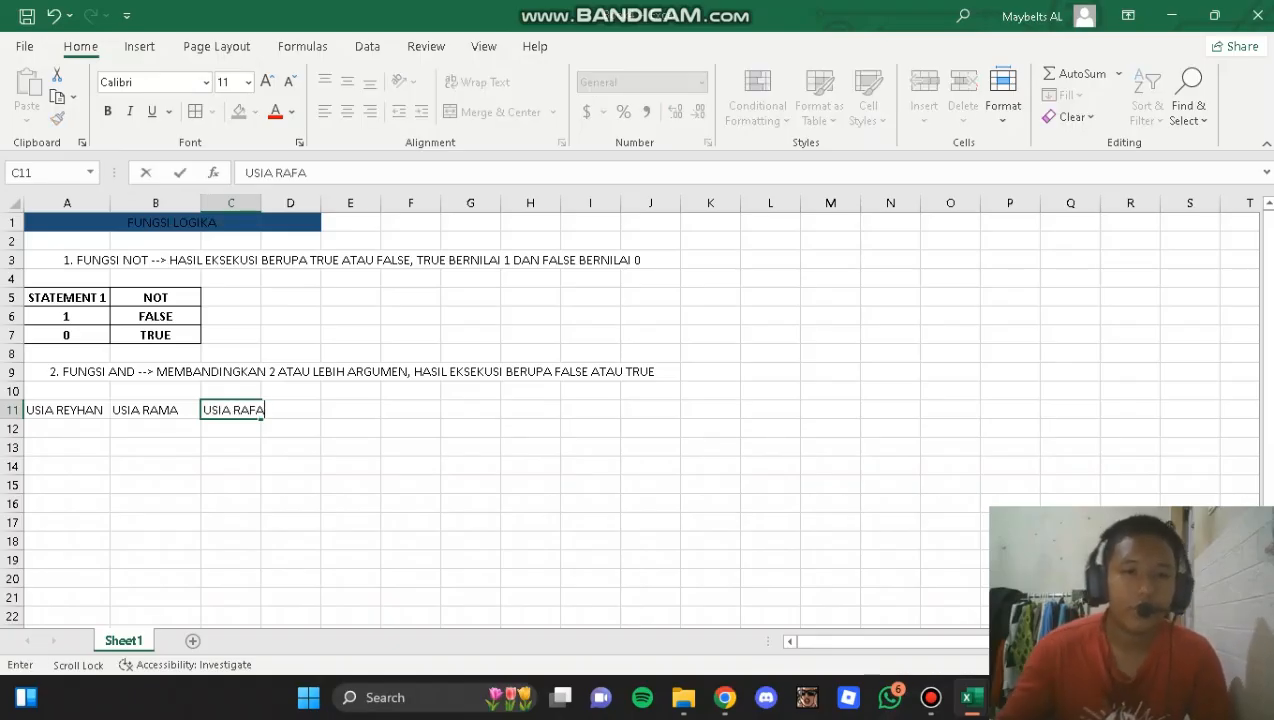
click(290, 540)
drag(261, 203, 270, 203)
- Enter the ages 20, 30 and 40 in cells A12, B12 and C12
click(67, 429)
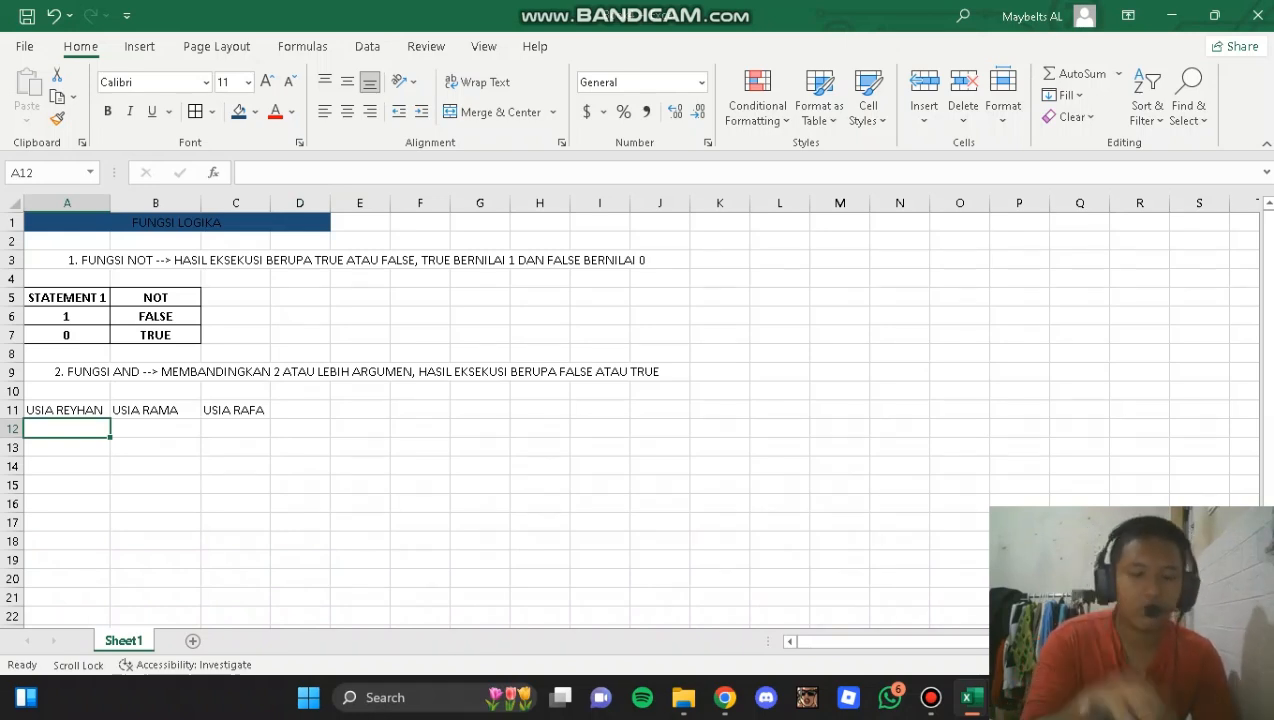
text(20)
key(Tab)
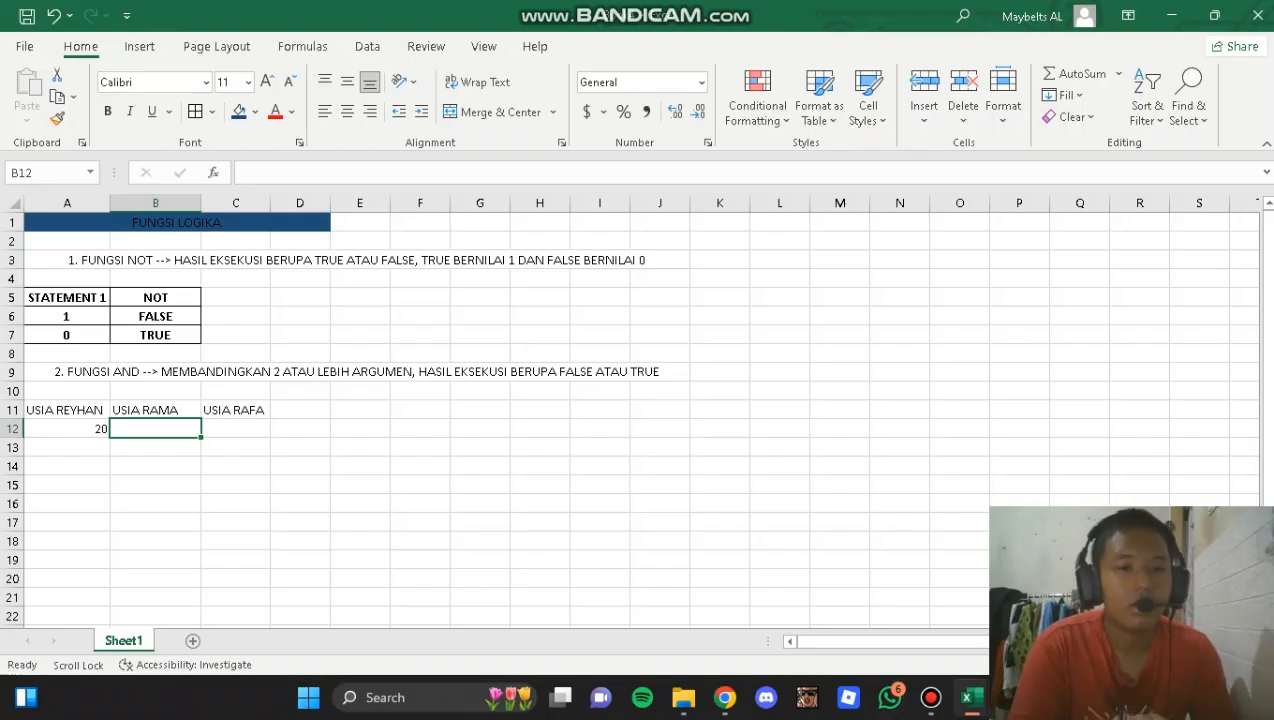
text(30)
key(Tab)
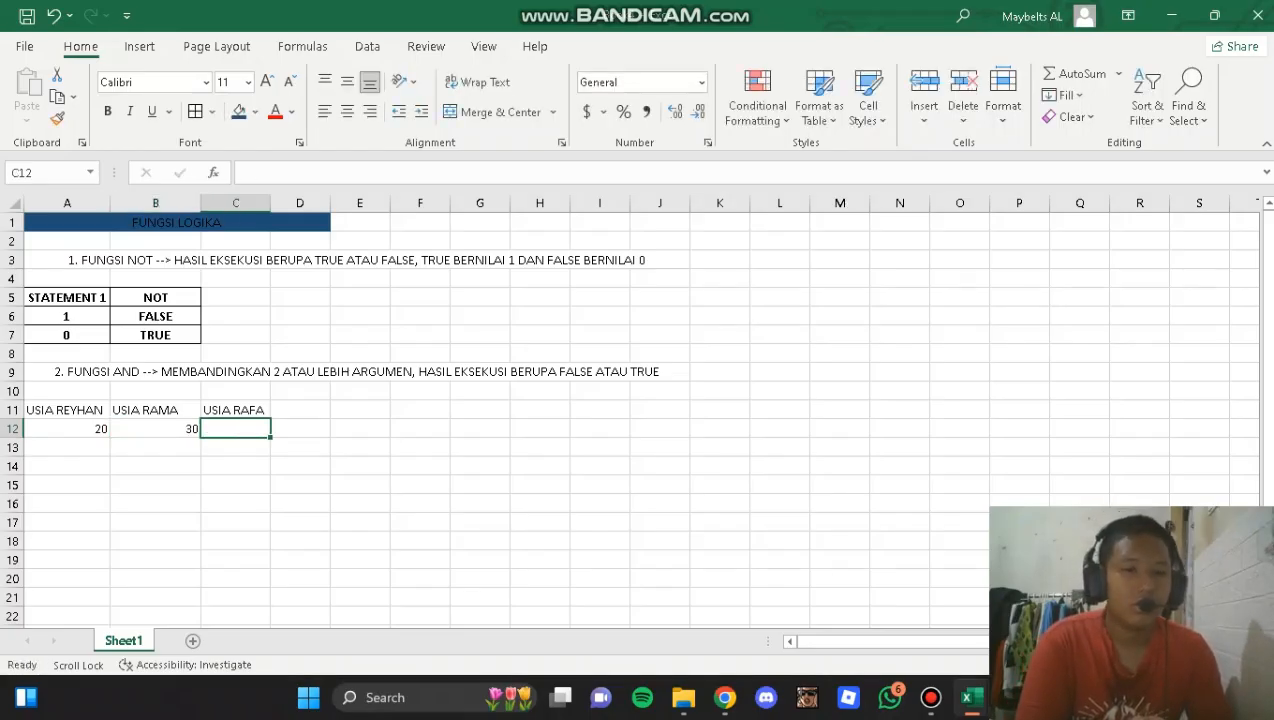
text(40)
click(155, 522)
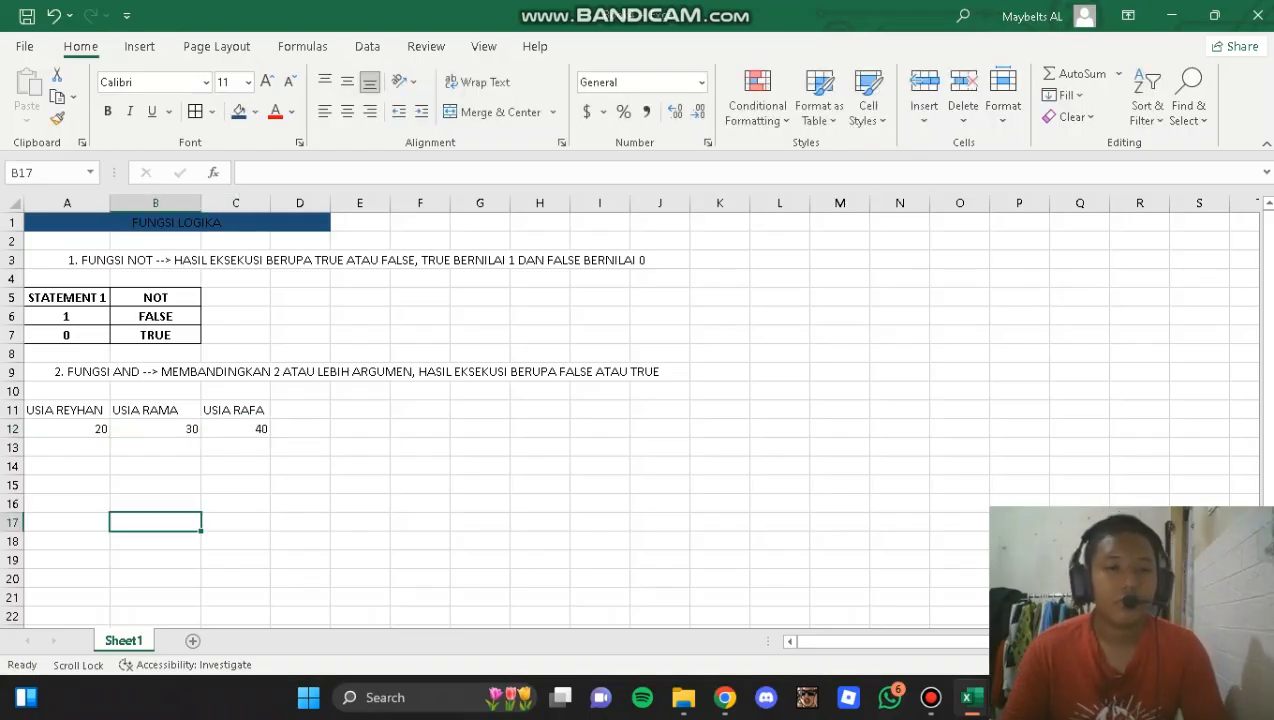
- Center the age headers and values in A11:C12 horizontally and vertically, with text wrapping and without merging the cells
click(67, 391)
drag(67, 410, 240, 429)
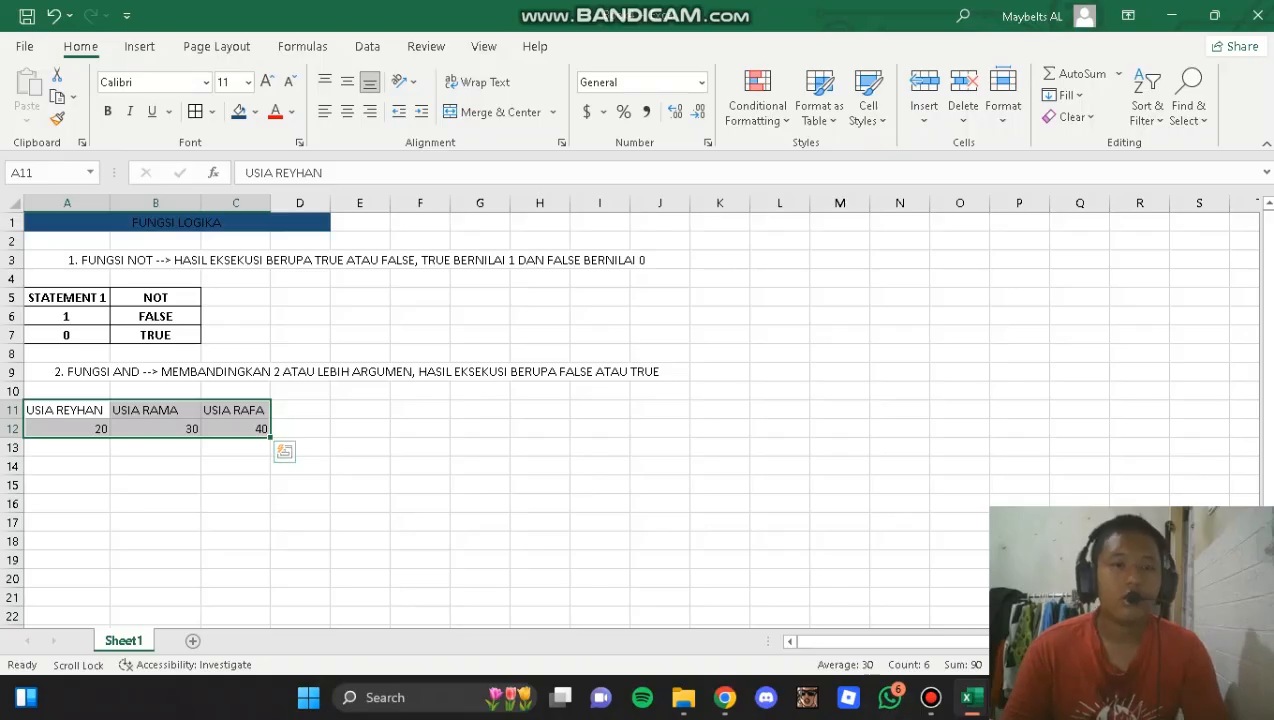
click(495, 111)
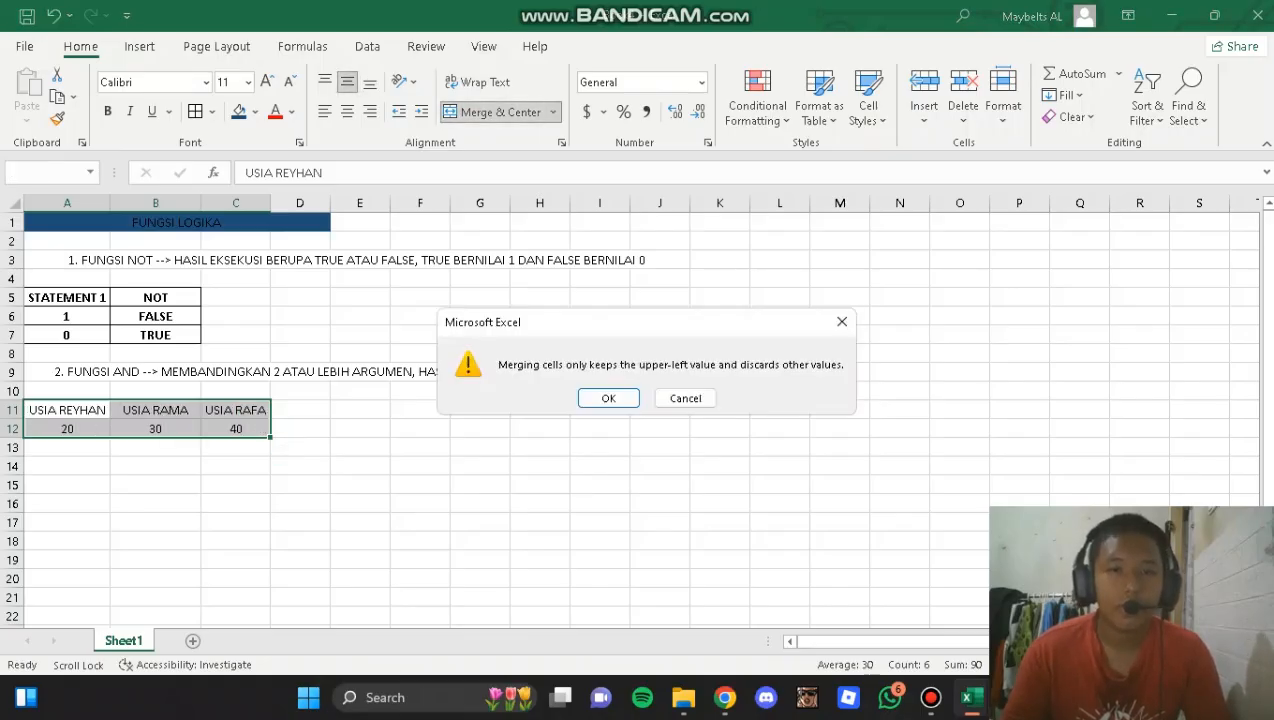
key(Escape)
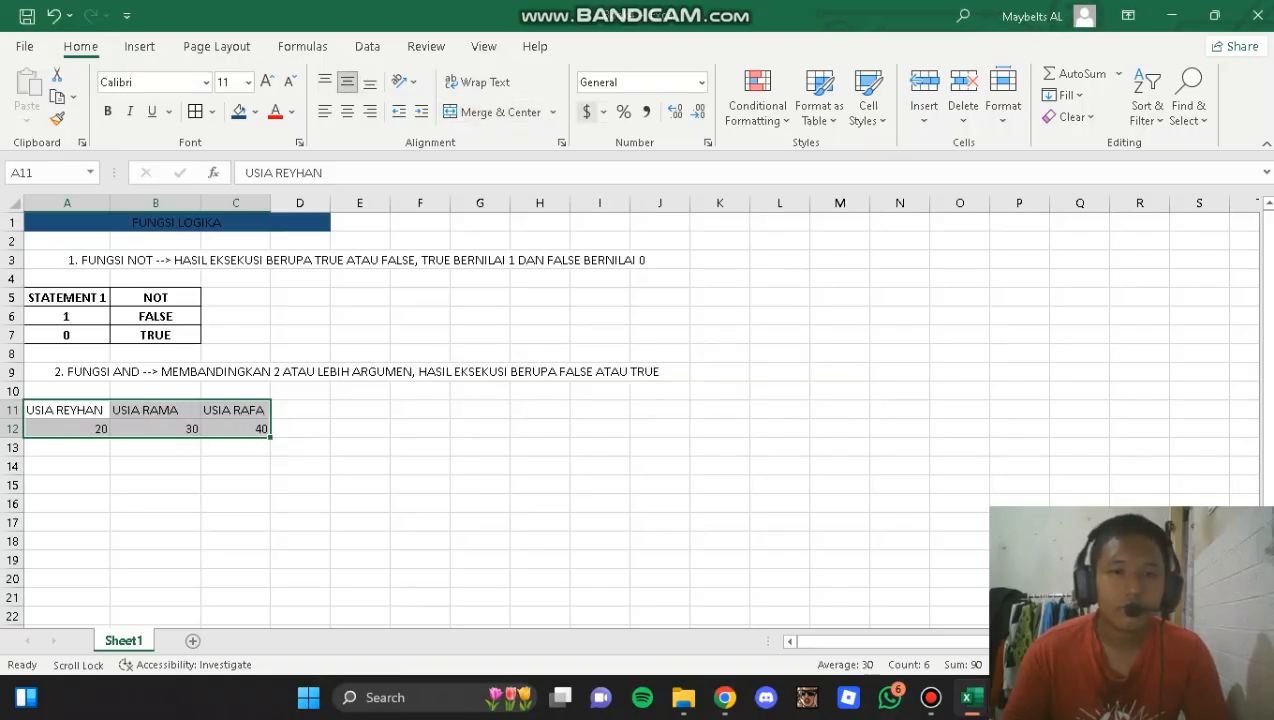
click(478, 82)
click(347, 112)
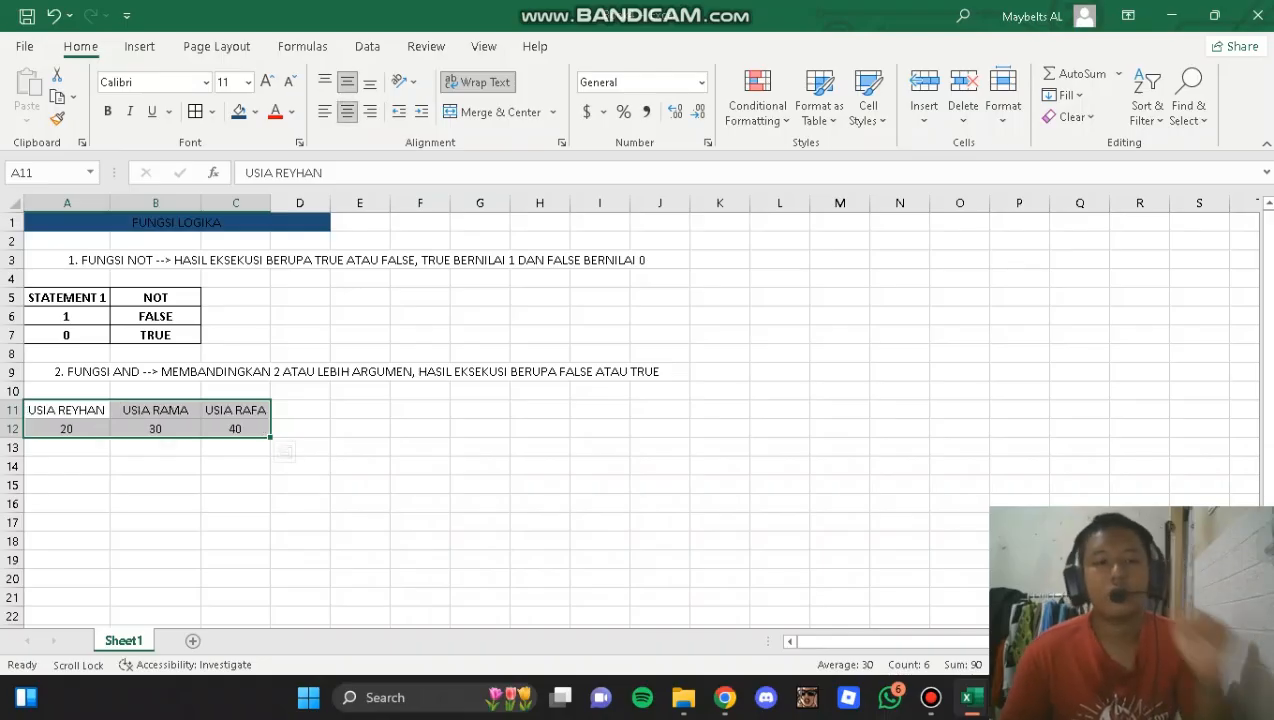
- Enter the truth table headers STATEMENT 1, STATEMENT 2 and AND in cells A14:C14
click(67, 466)
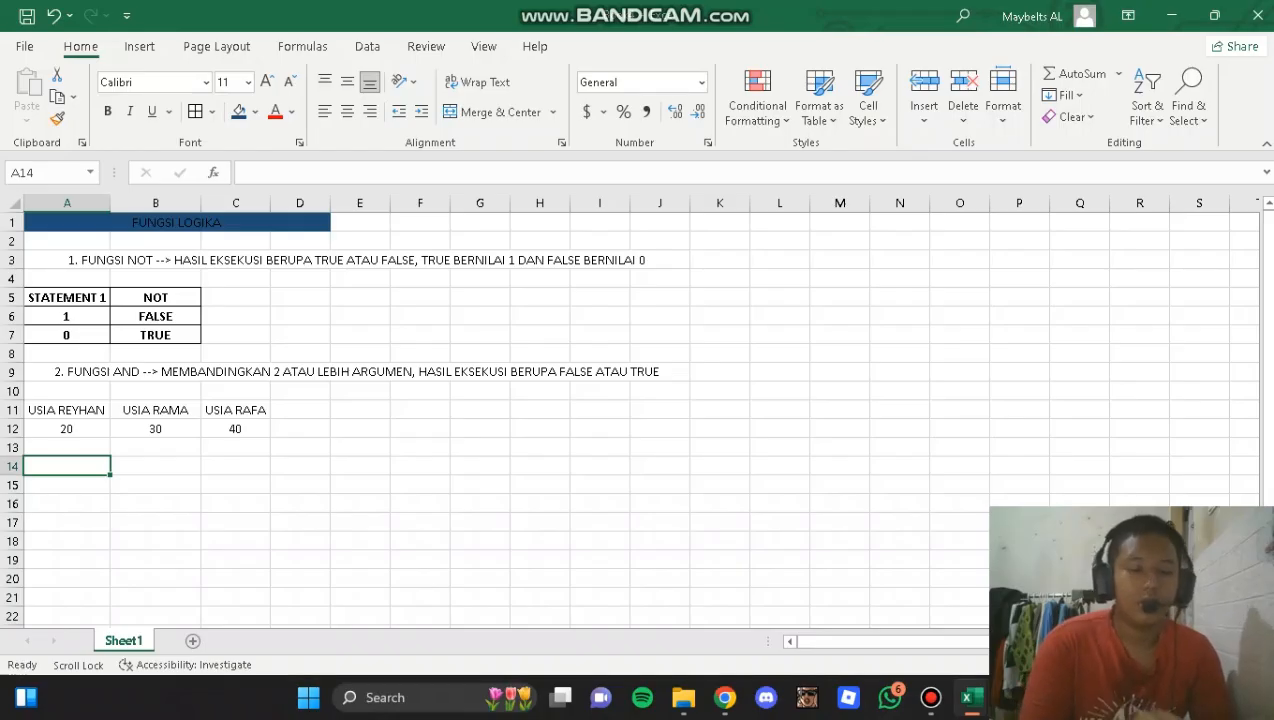
text(STATEMENT 1)
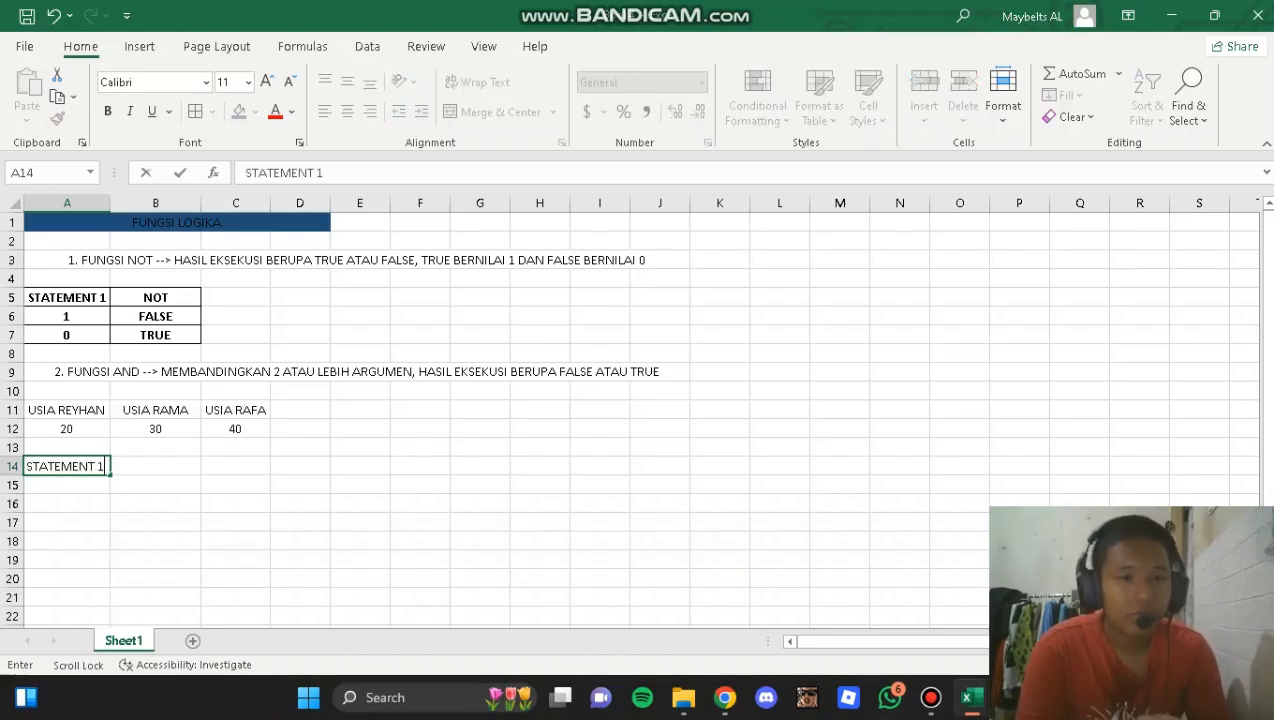
key(Tab)
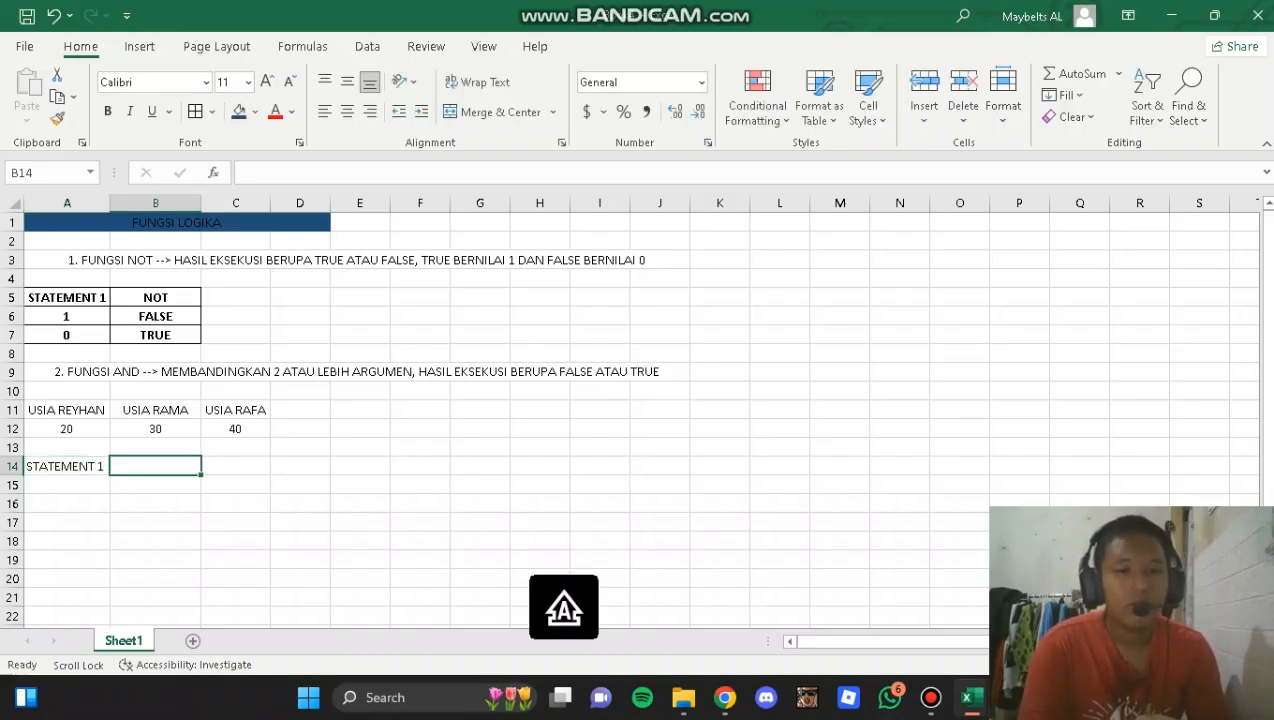
text(STATEMENT 2)
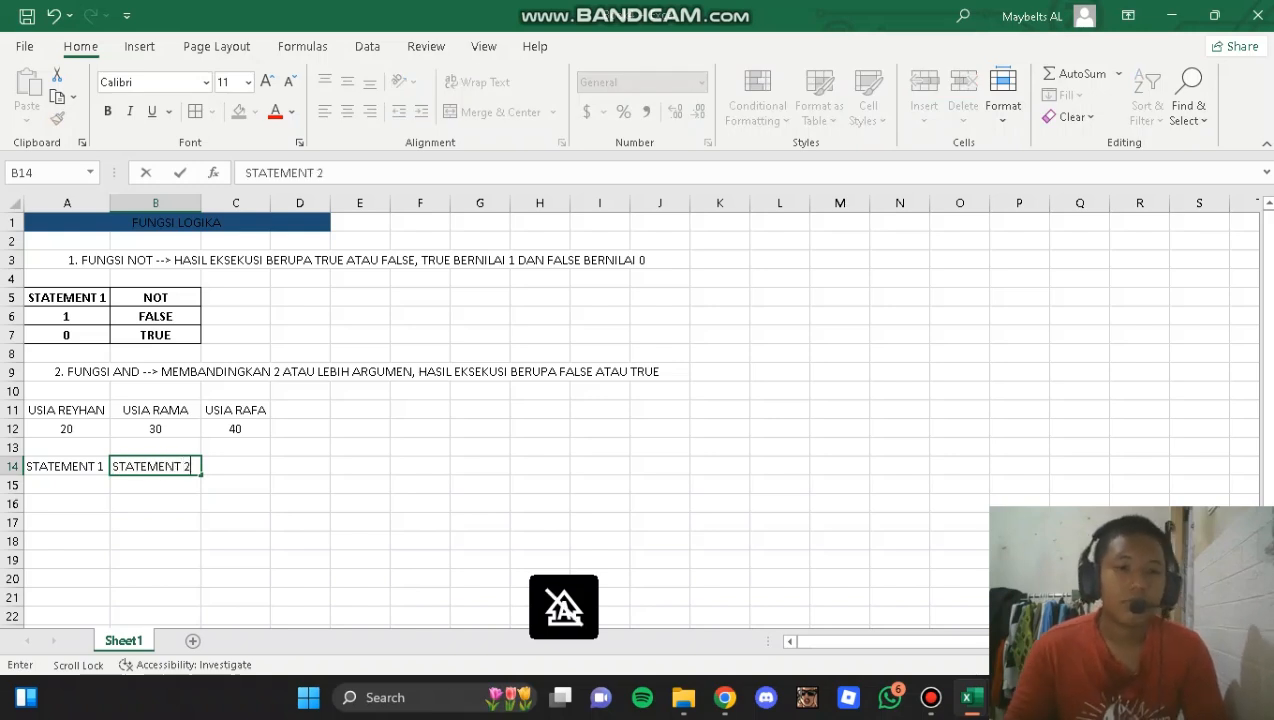
key(Tab)
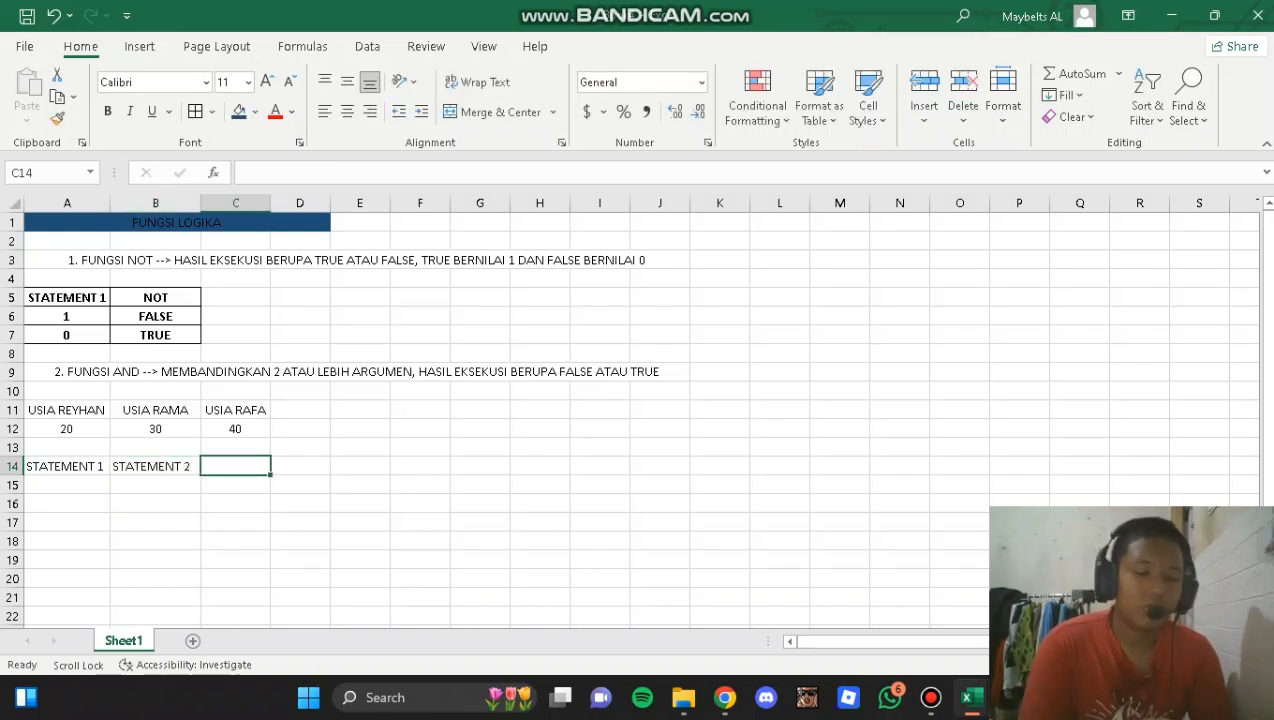
text(AND)
key(Return)
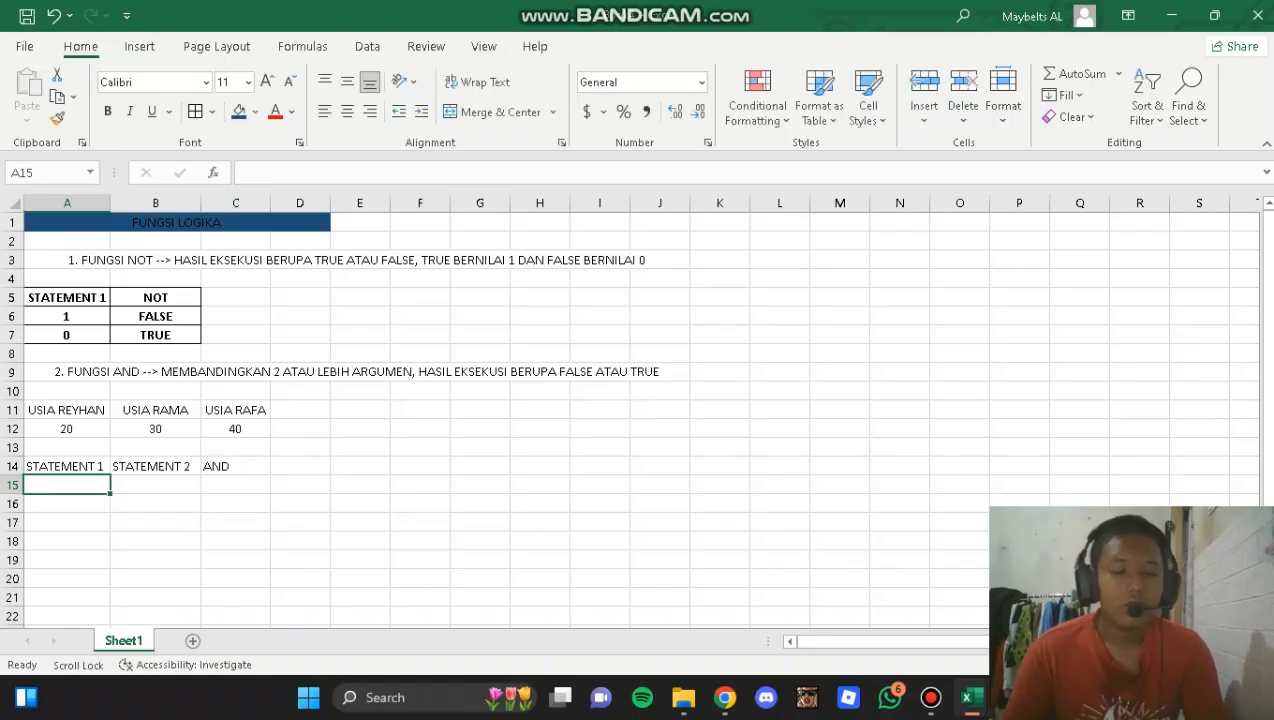
- Fill the first two statement rows with 1 and 1 in A15:B15, and 1 and 0 in A16:B16
text(1)
key(Tab)
text(1)
key(Return)
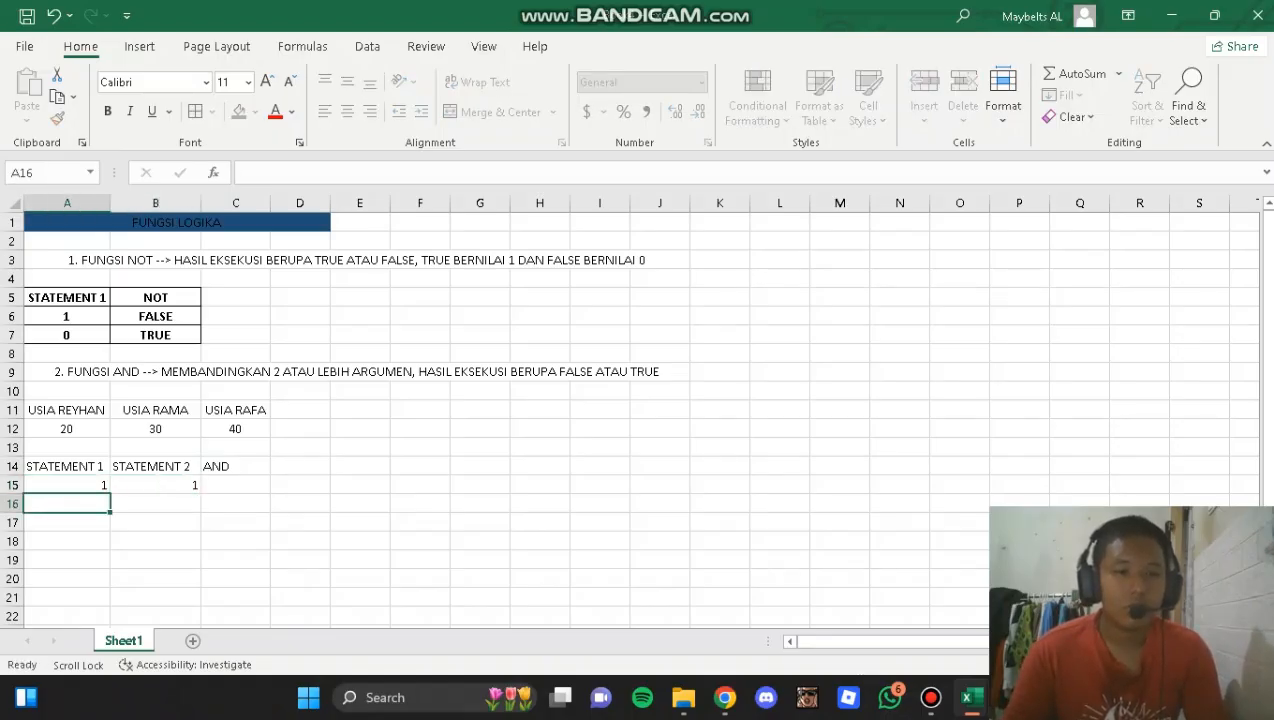
text(1)
key(Tab)
text(0)
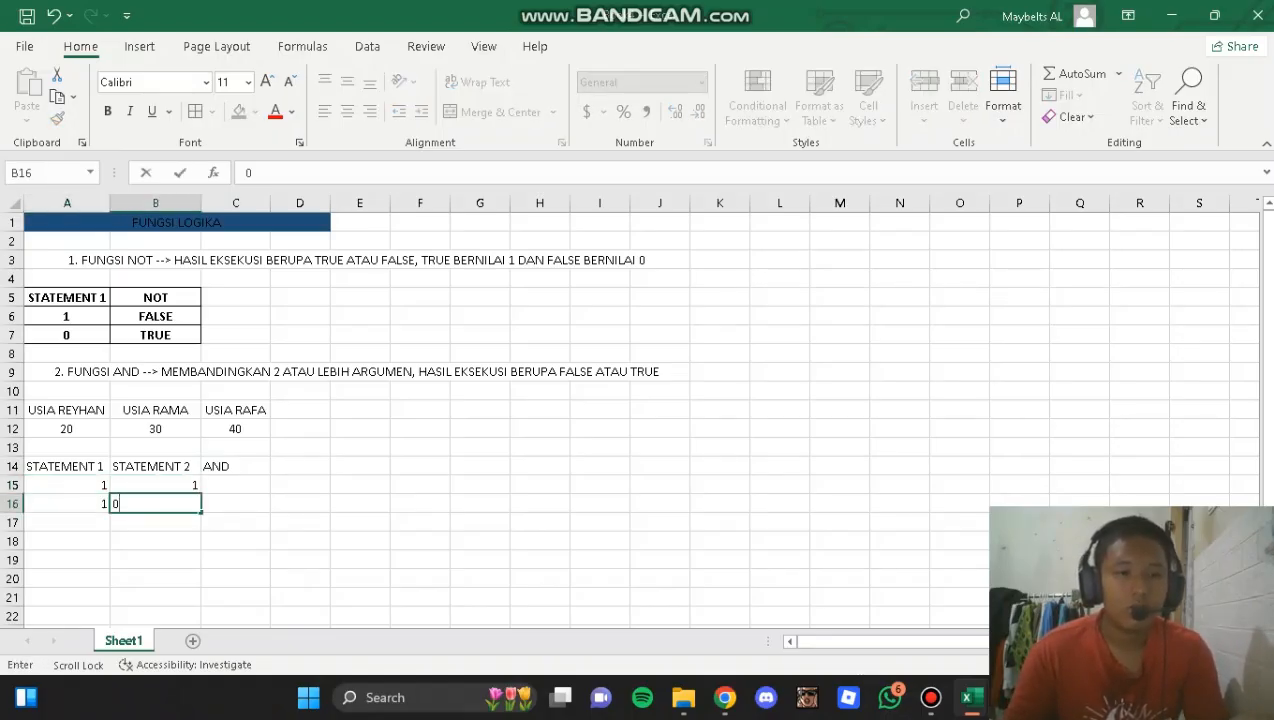
key(Return)
- Fill A17:B17 with 0 and 1 and A18:B18 with 0 and 0, leaving cell A19 empty
text(0)
key(Tab)
text(1)
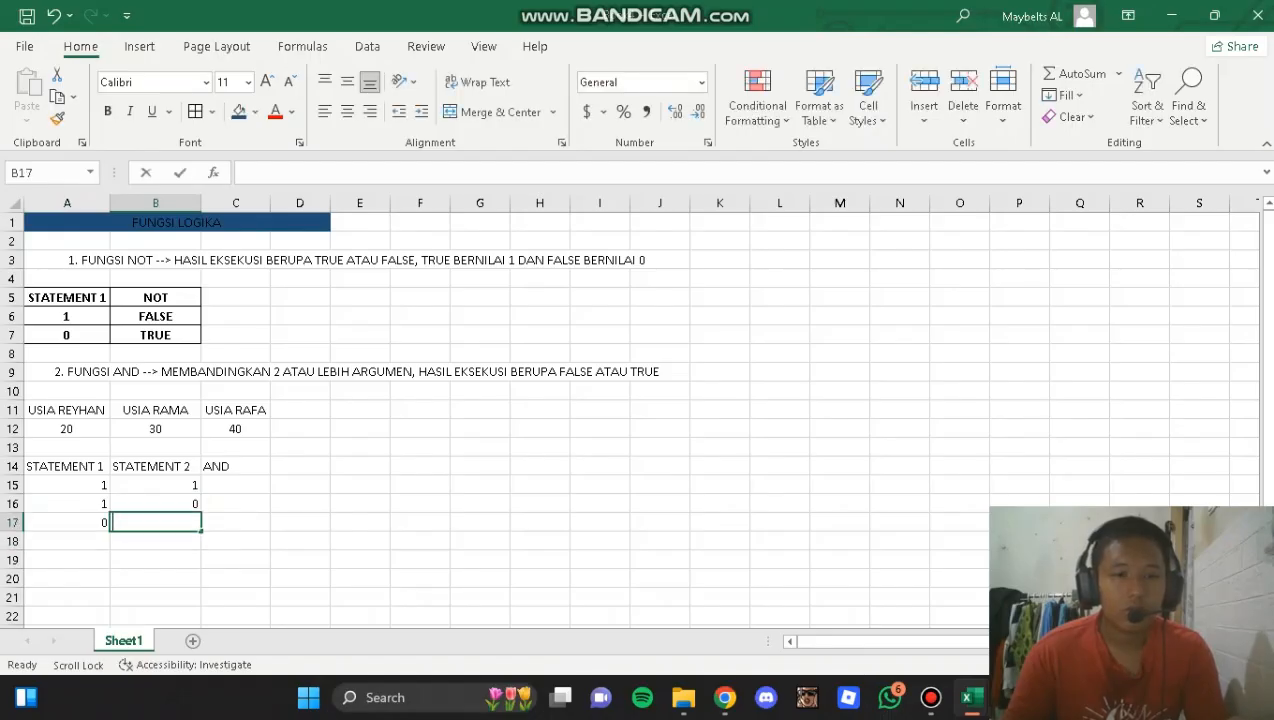
key(Return)
key(Return)
text(0)
key(Tab)
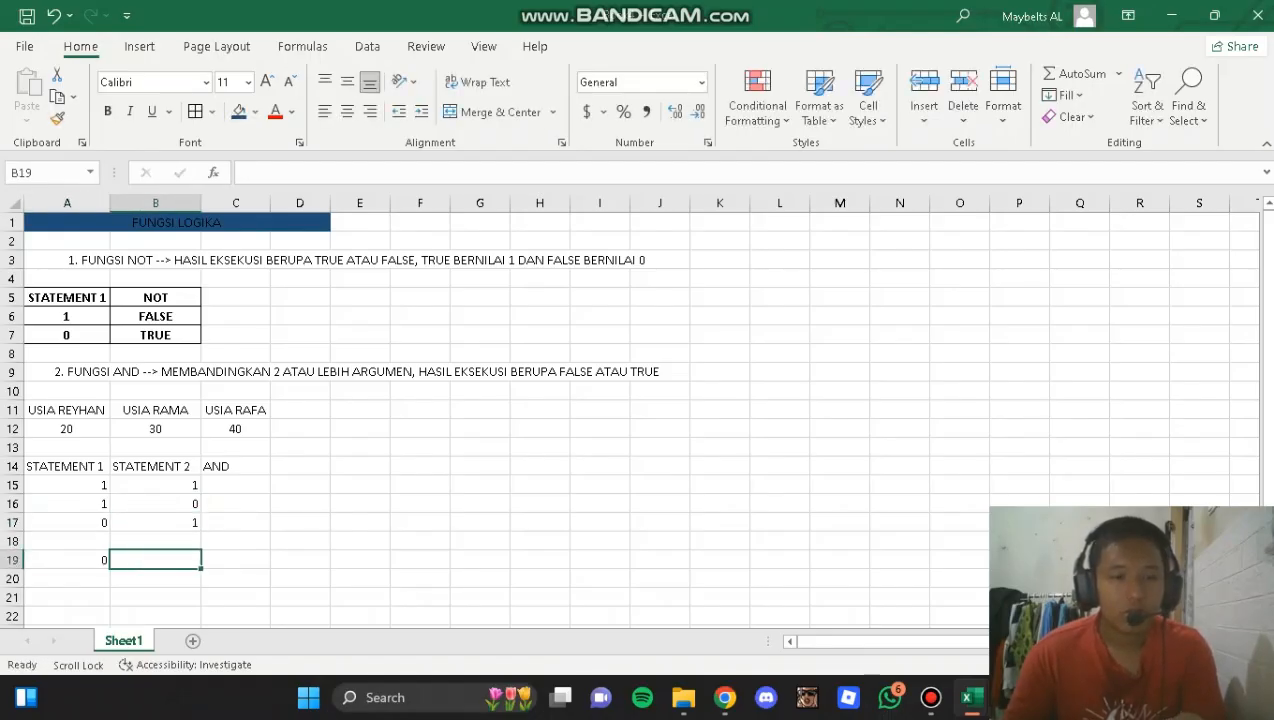
click(67, 541)
text(0)
key(Tab)
text(0)
key(Return)
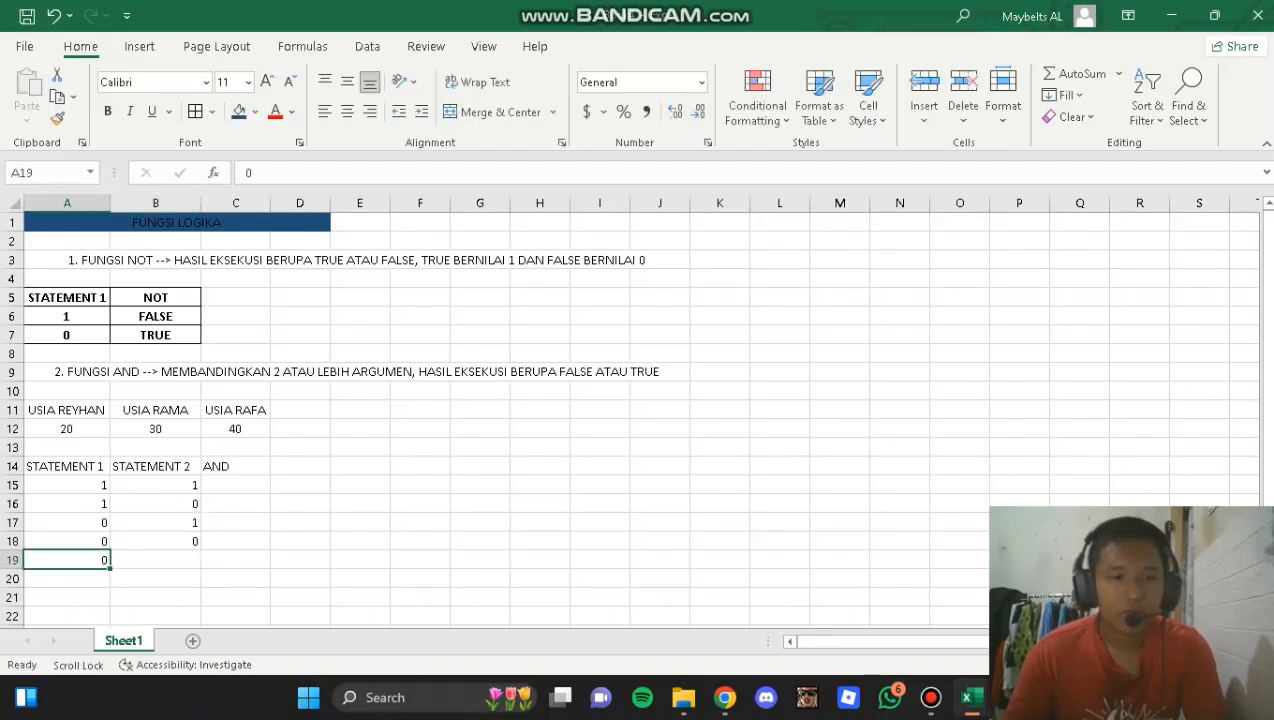
key(BackSpace)
key(Return)
- Enter the formula =AND(A12<B12,C12>B12) in cell C15 to compare the three ages for the 1 and 1 row
click(235, 578)
click(235, 485)
scroll(235, 485, up, 1)
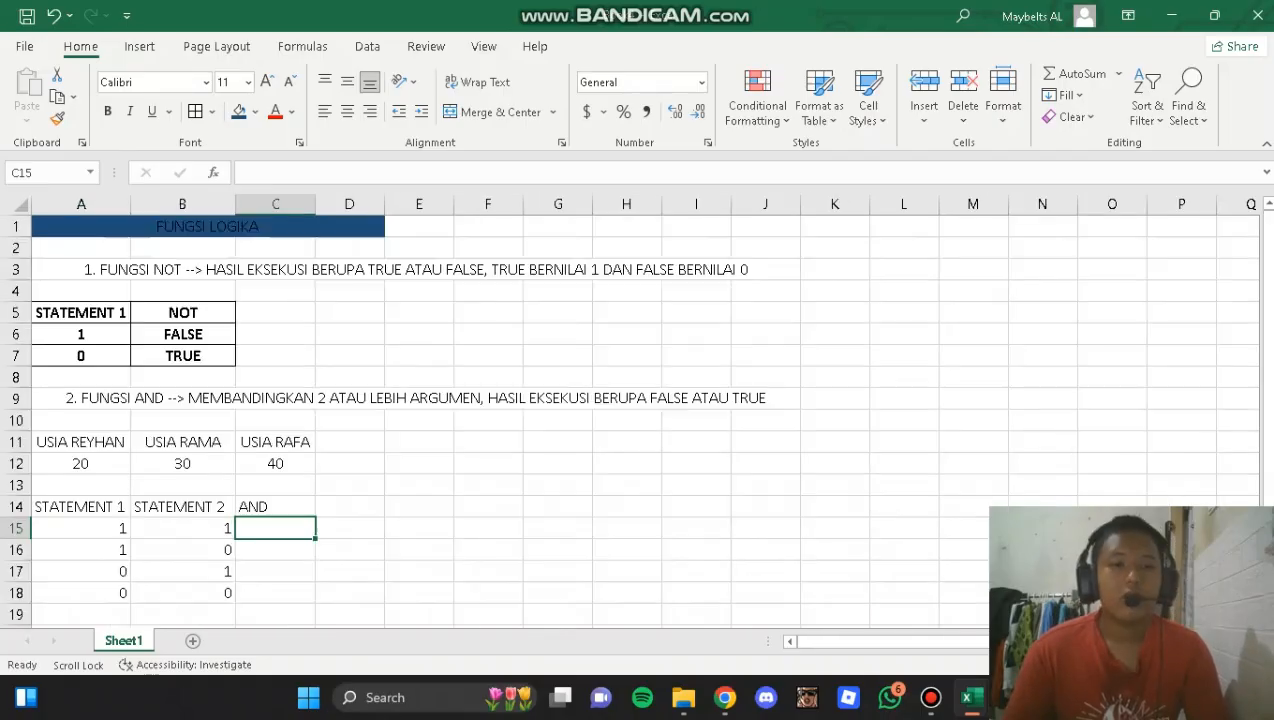
scroll(510, 415, down, 3)
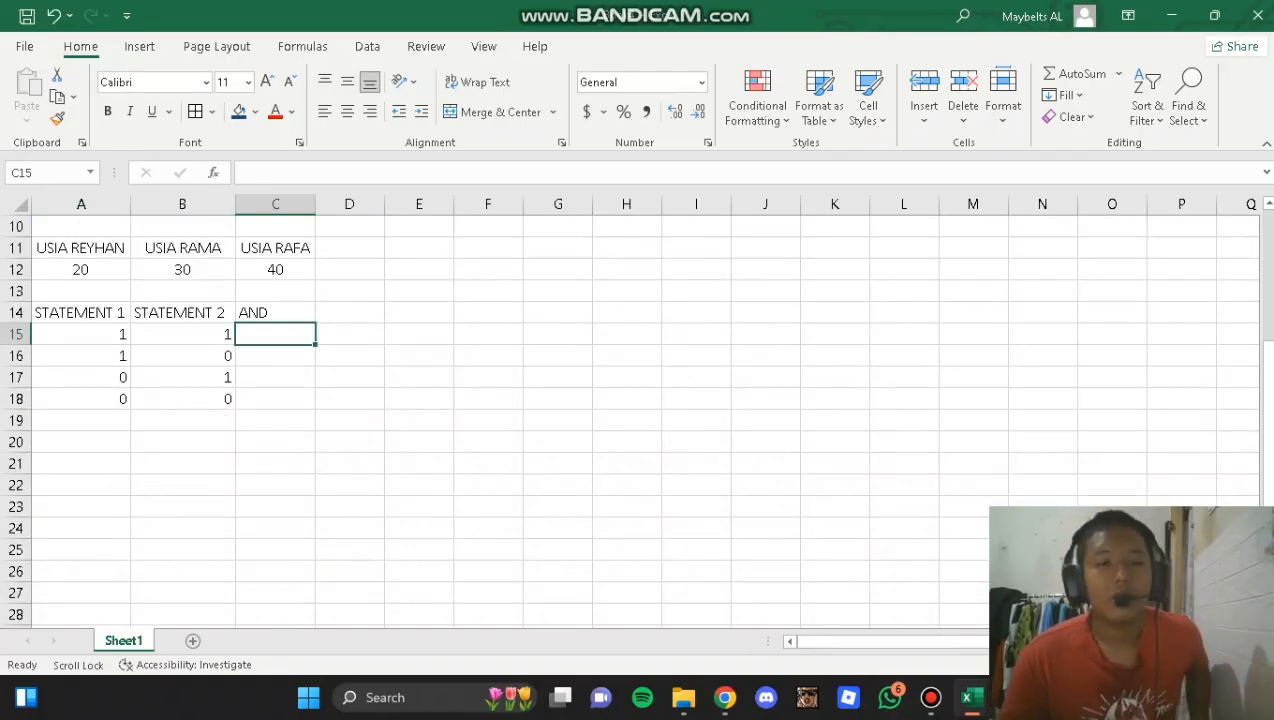
double_click(275, 334)
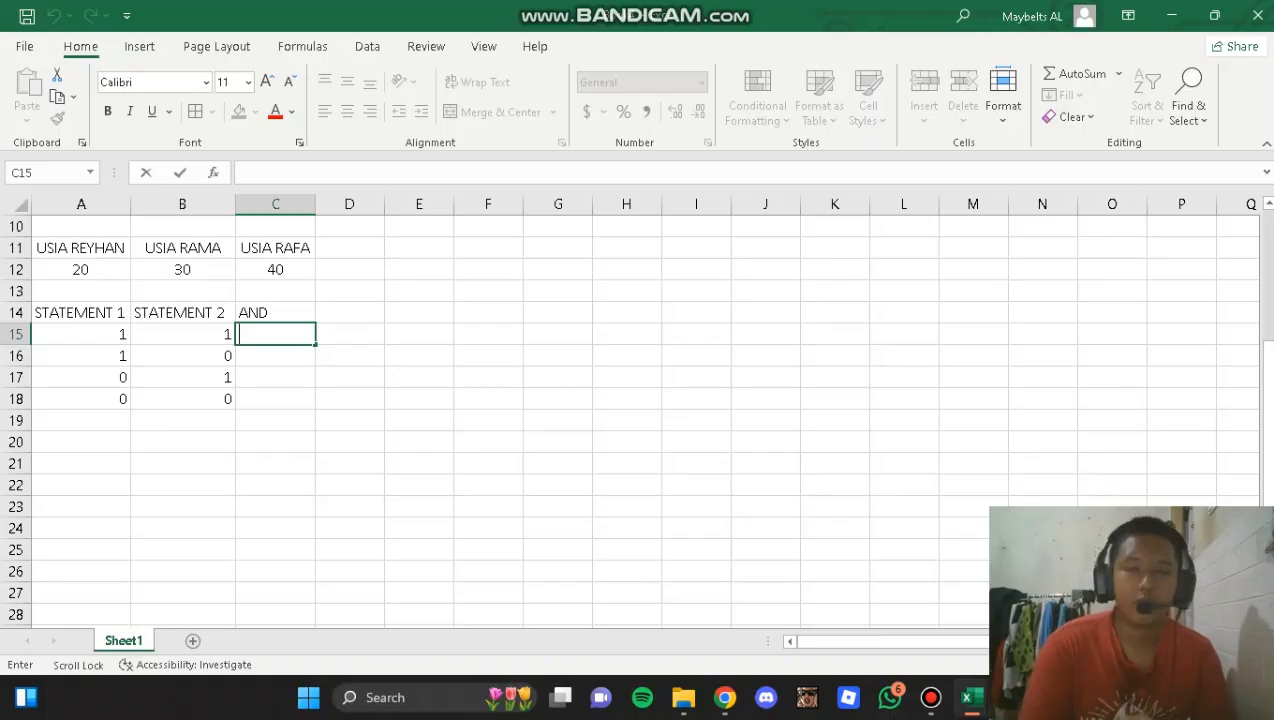
text(=AND)
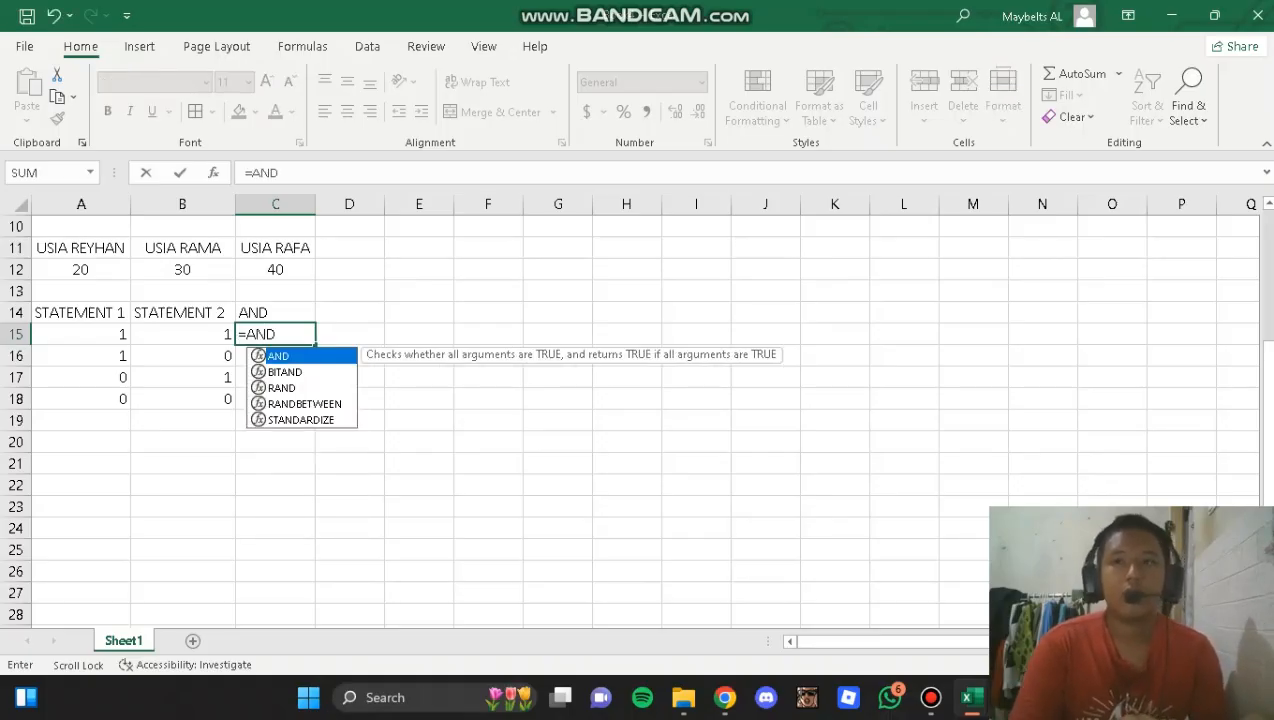
text(()
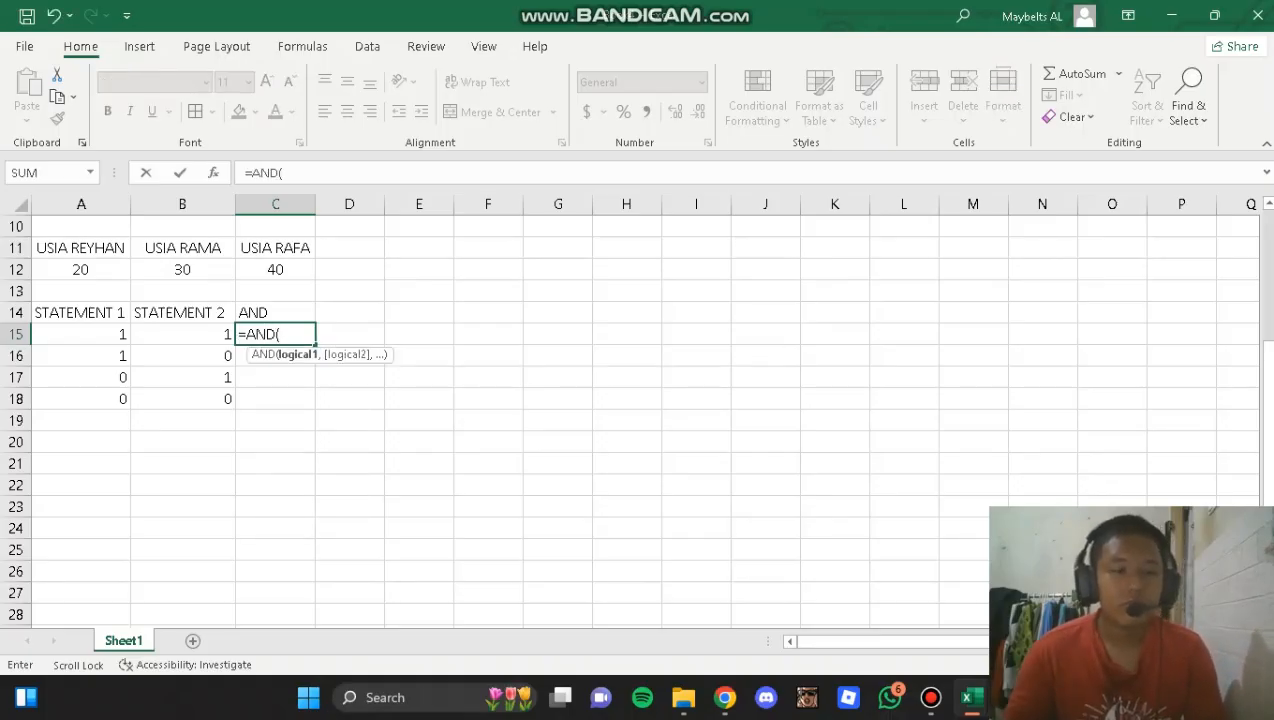
click(81, 270)
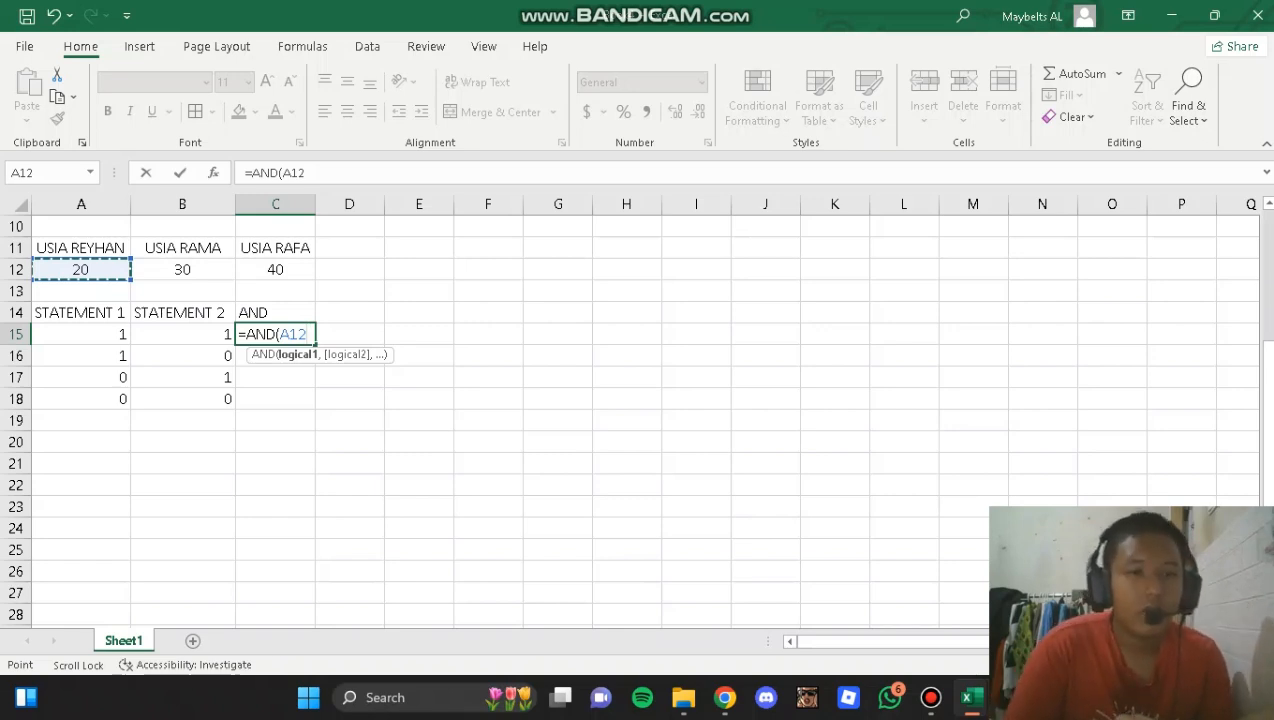
text(>)
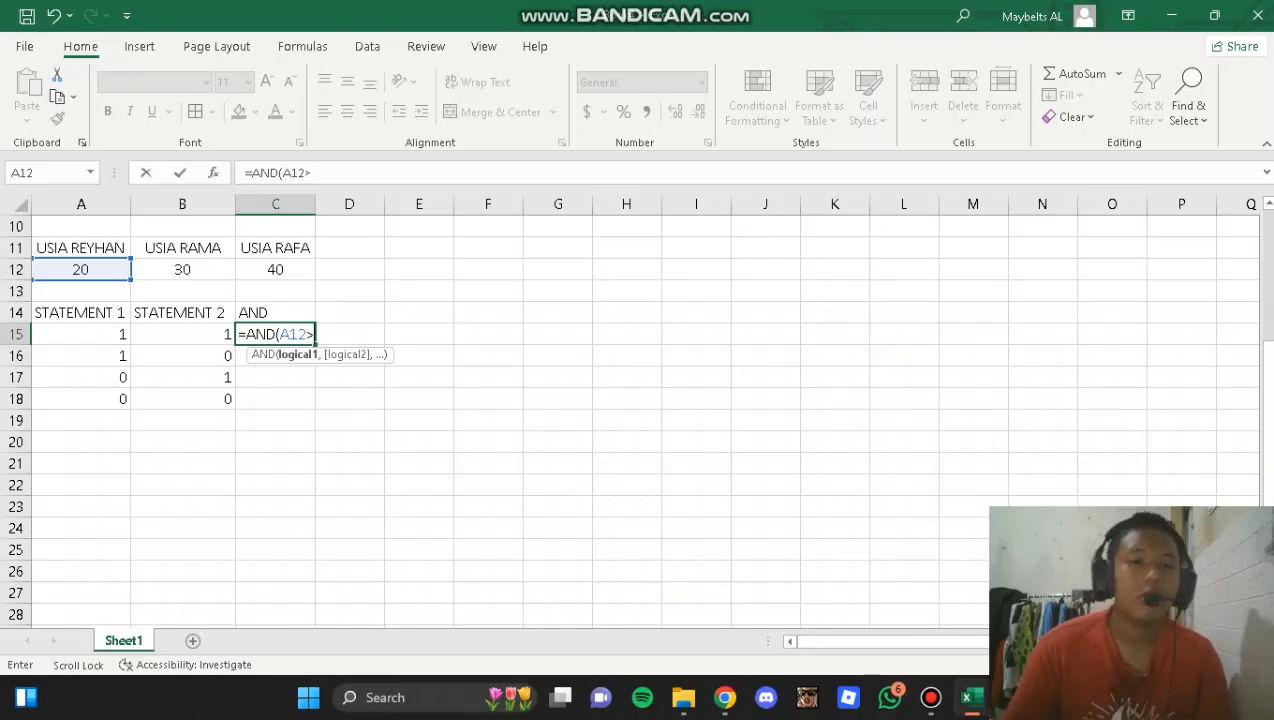
key(BackSpace)
text(<)
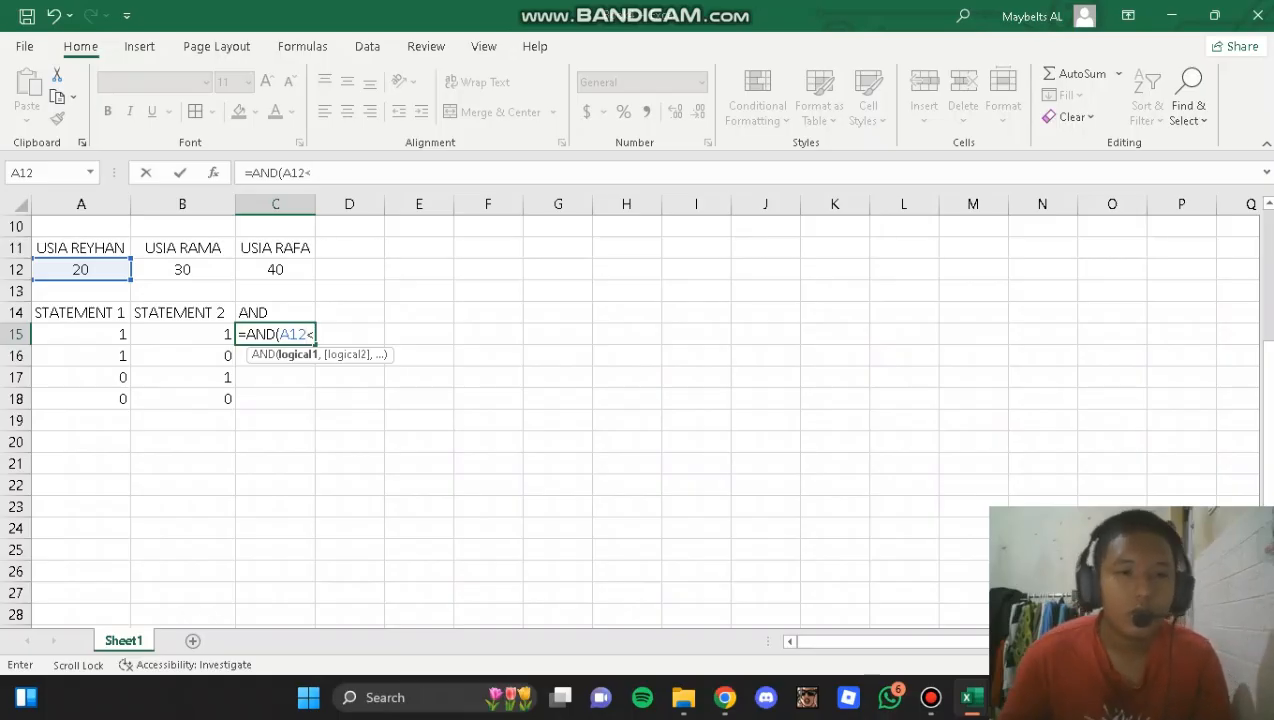
click(182, 270)
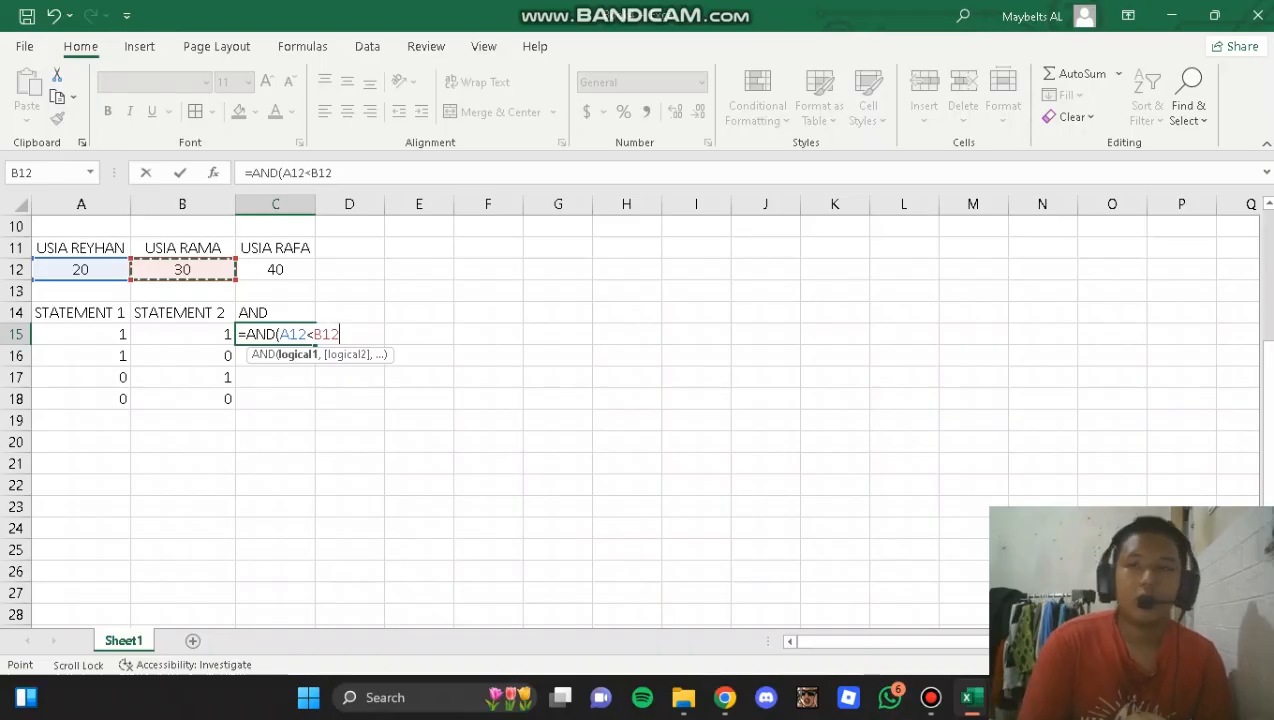
text(,)
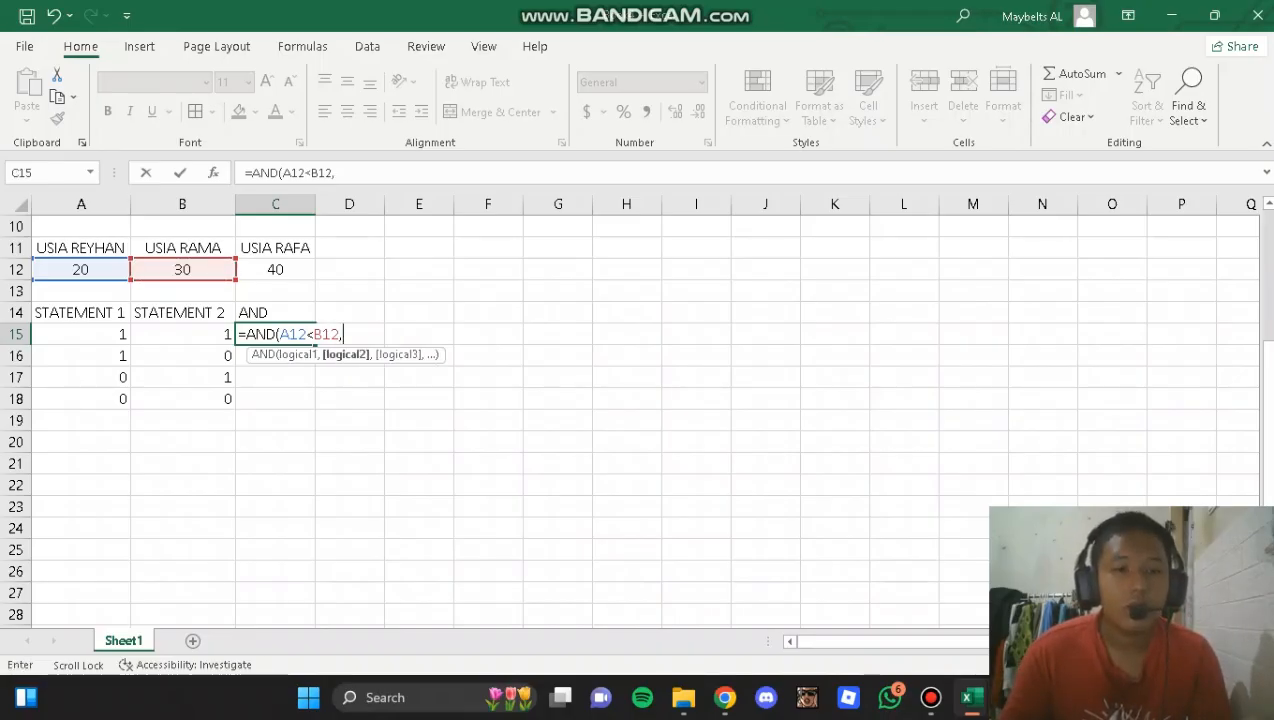
text(C12)
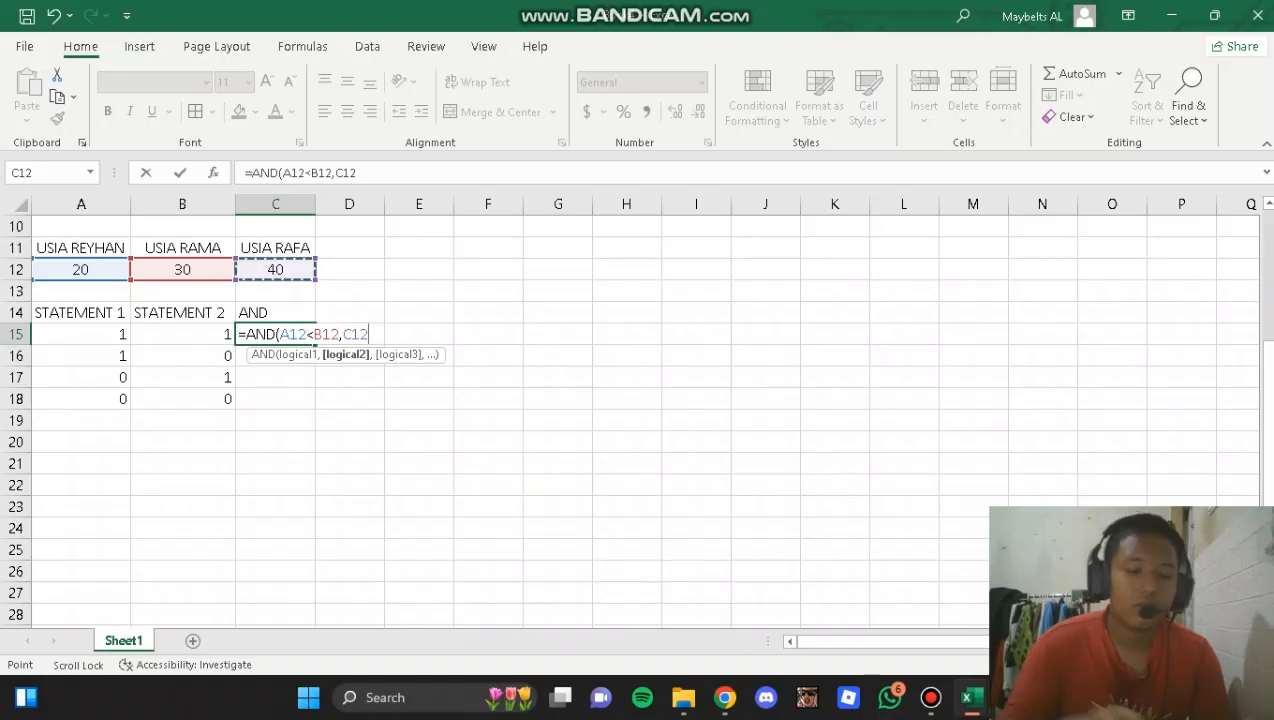
text(>)
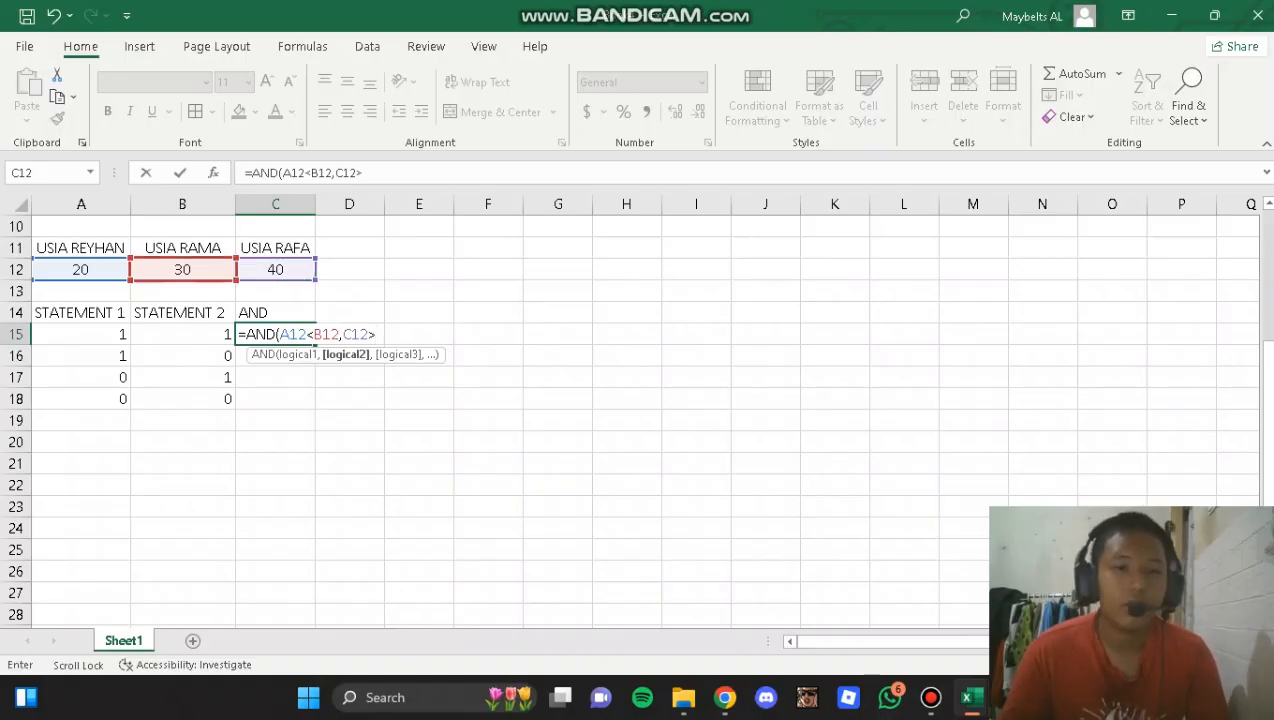
click(182, 269)
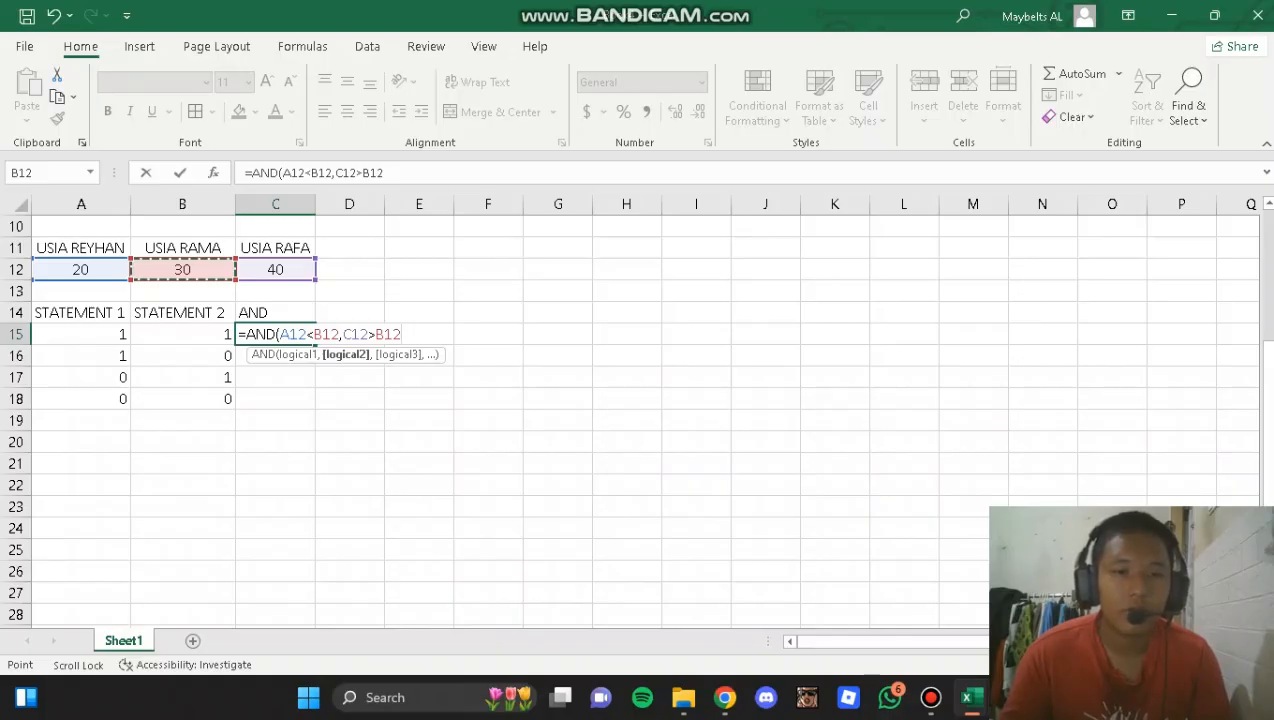
text())
key(Return)
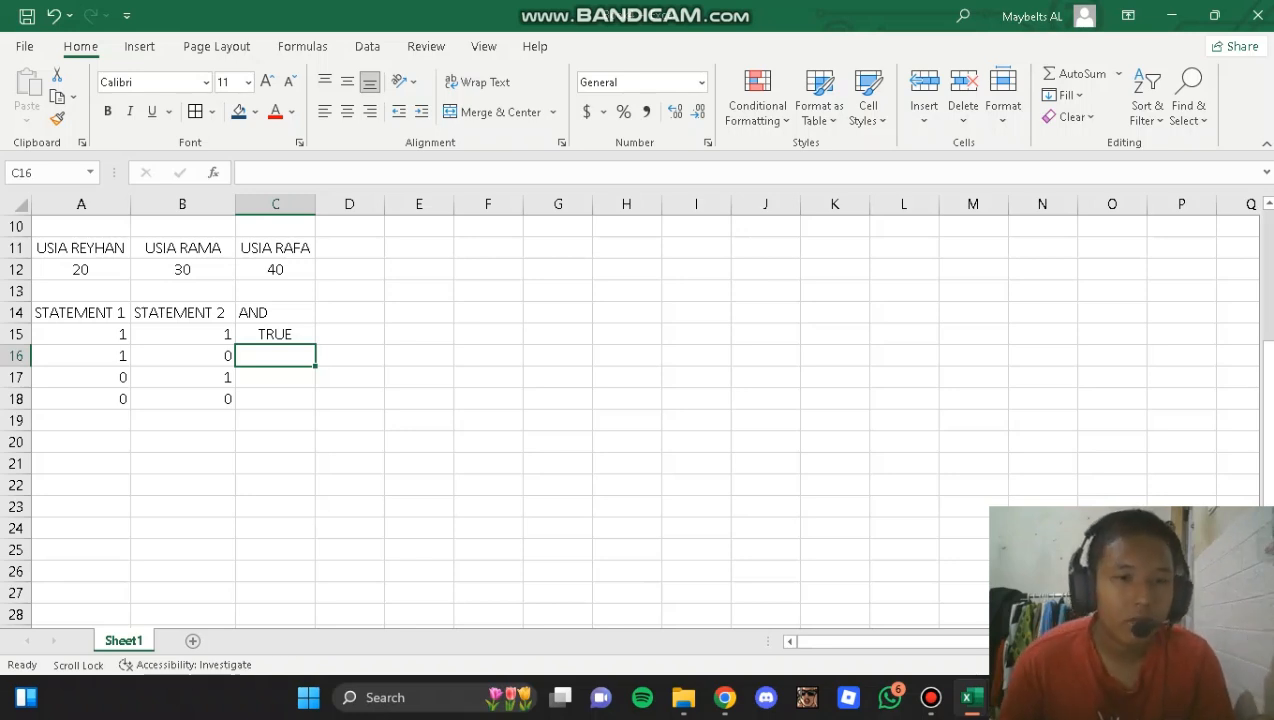
- Enter the formula =AND(A12<B12,B12>C12) in cell C16 for the 1 and 0 row
text(=)
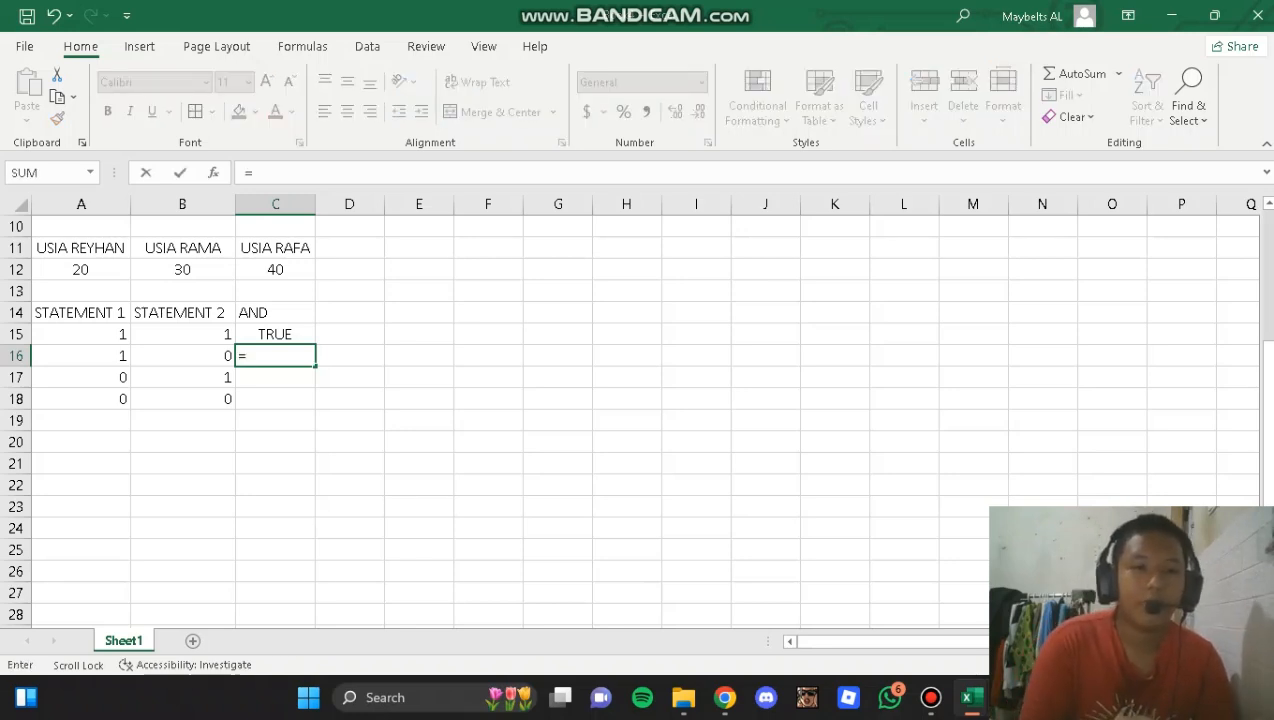
text(AND()
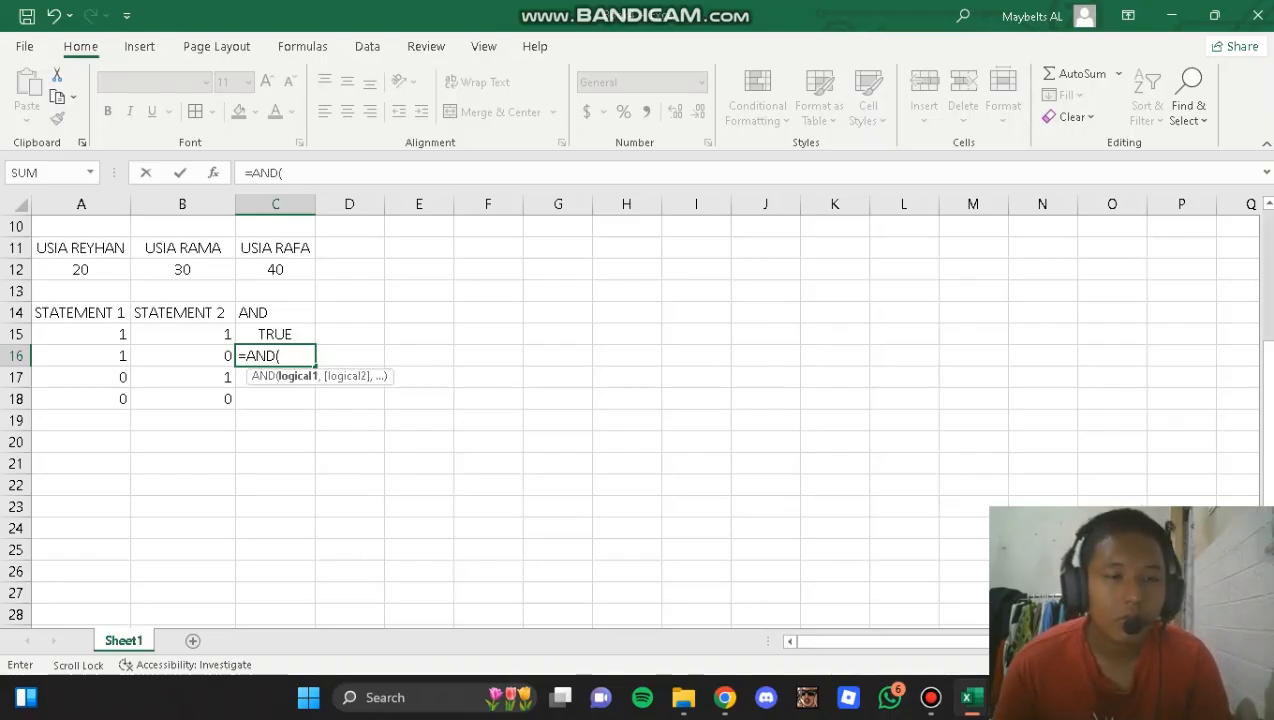
click(81, 270)
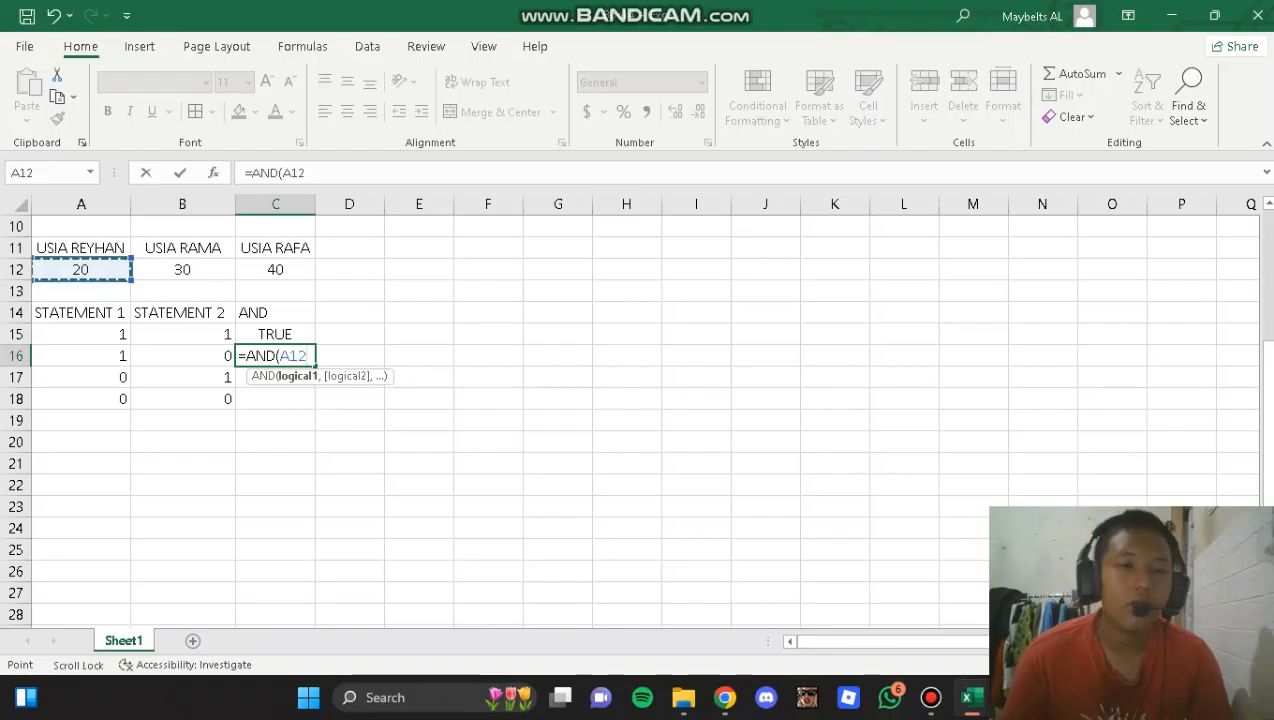
text(<)
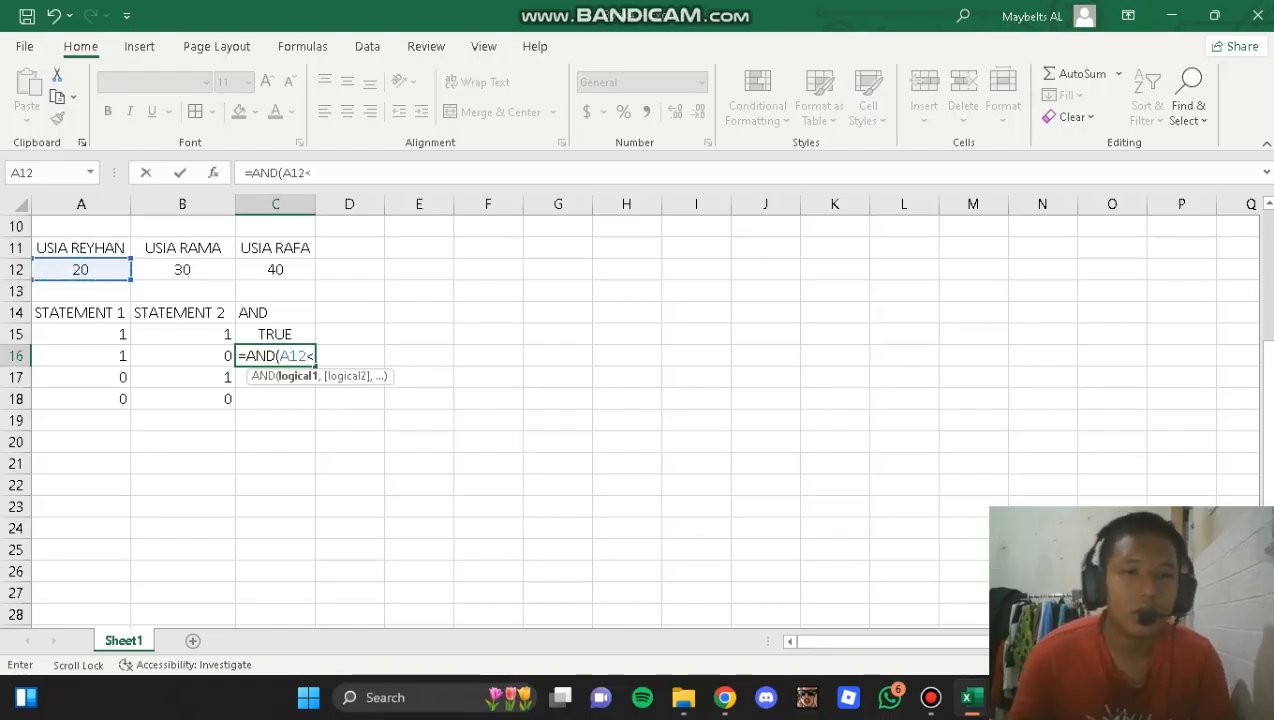
click(182, 270)
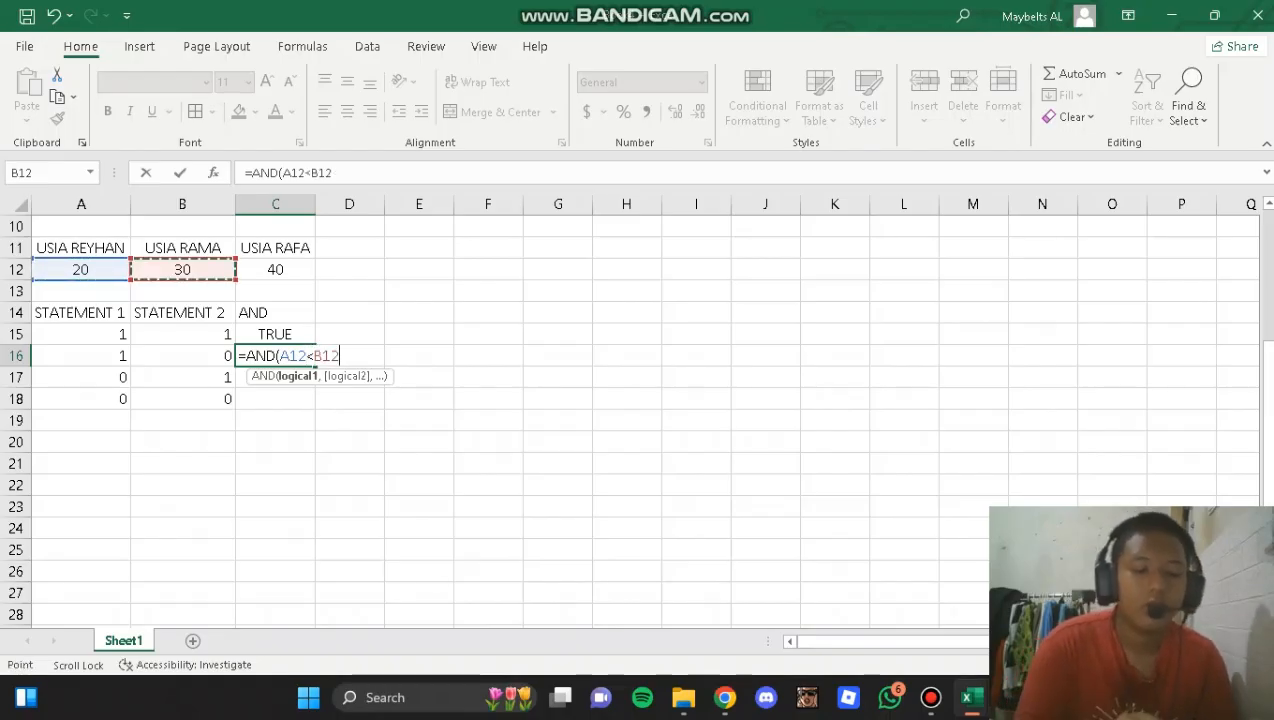
text(,)
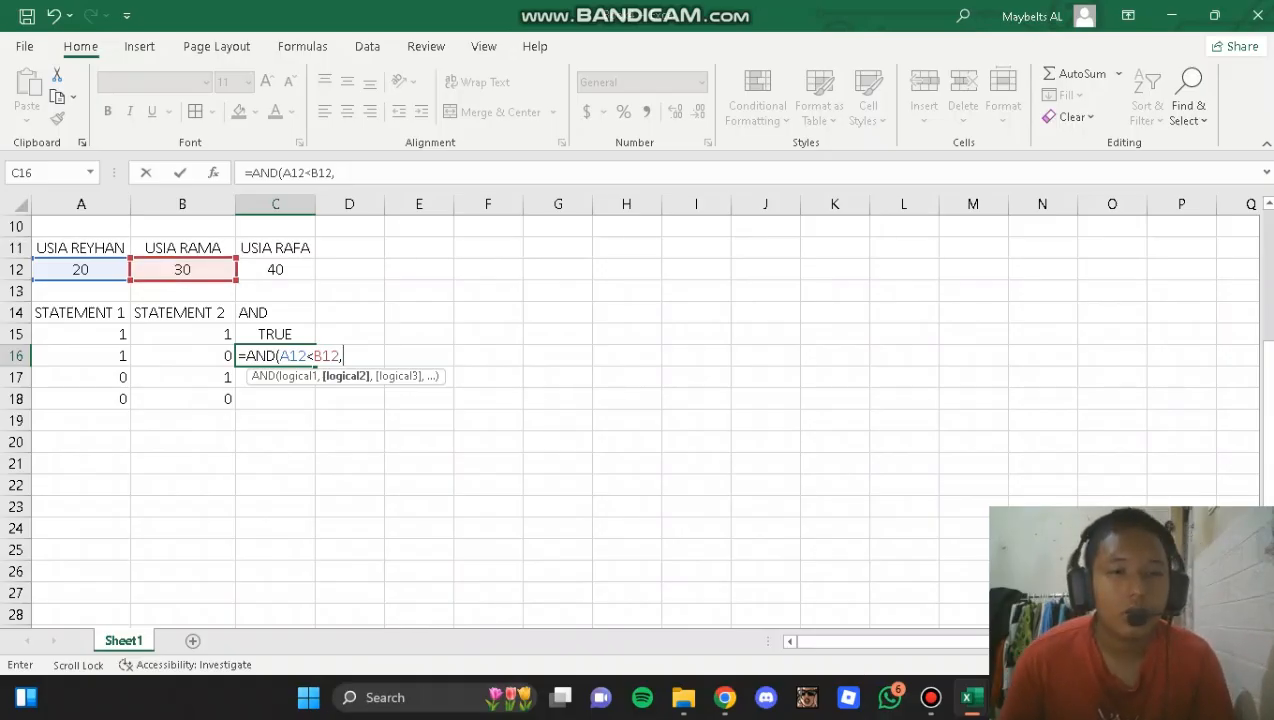
click(182, 270)
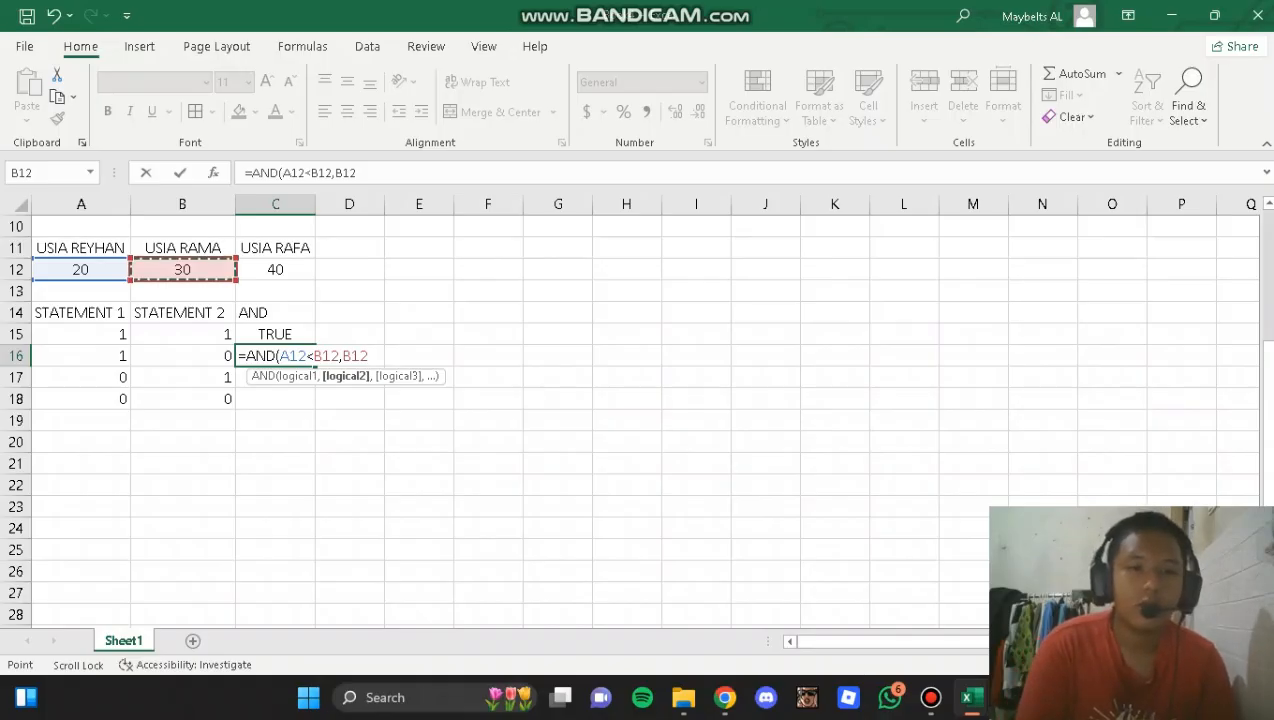
text(>)
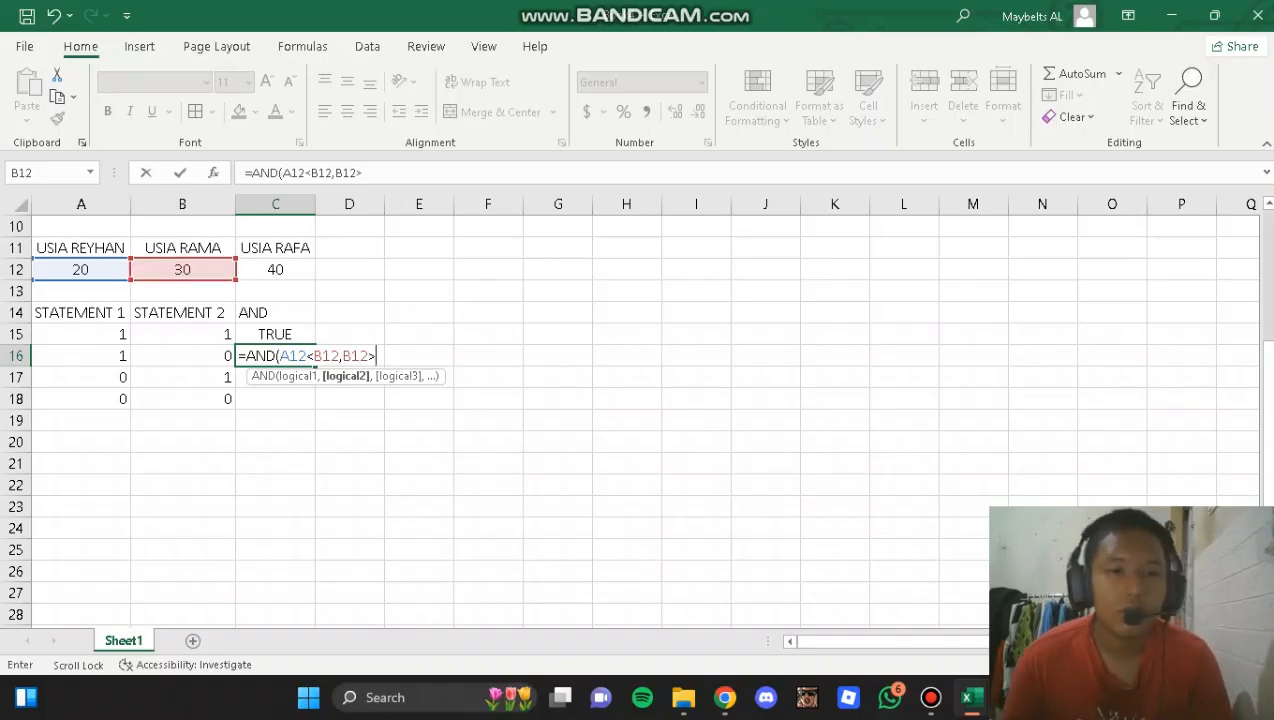
click(275, 270)
text())
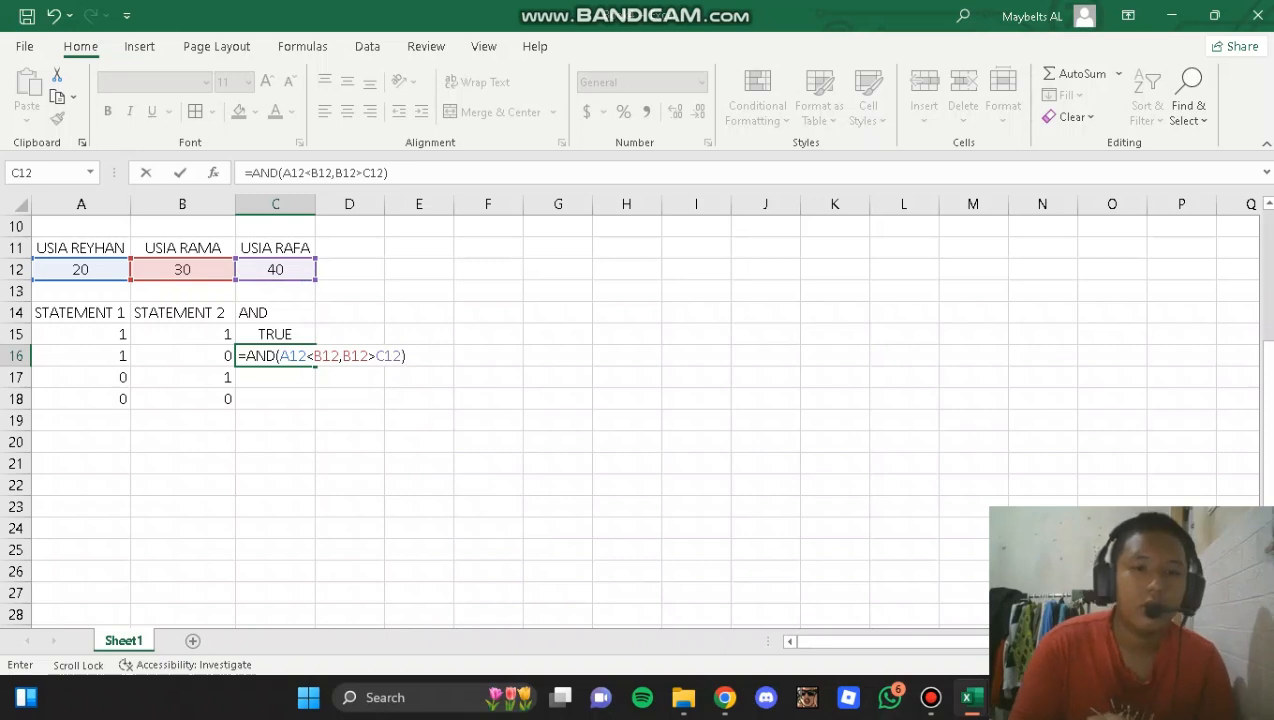
key(Return)
click(275, 356)
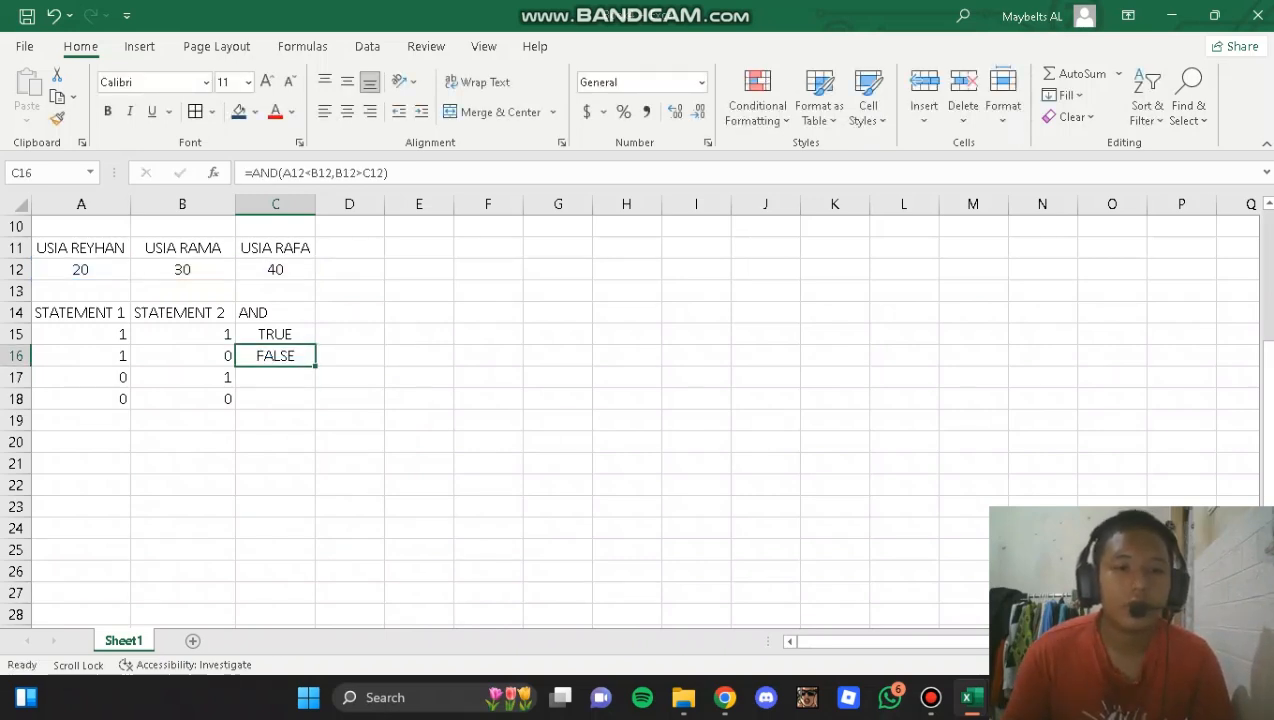
- Enter the formula =AND(A12>B12,B12>A12) in cell C17 for the 0 and 1 row
scroll(500, 420, up, 1)
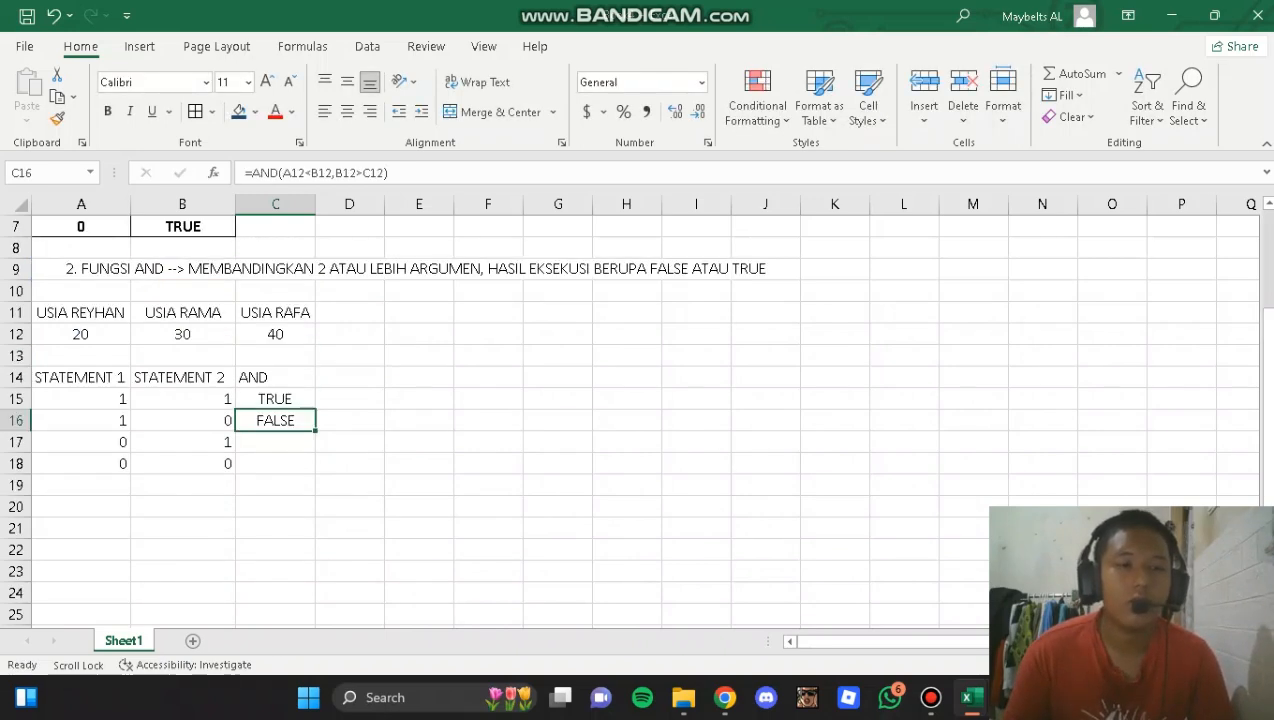
scroll(500, 420, down, 1)
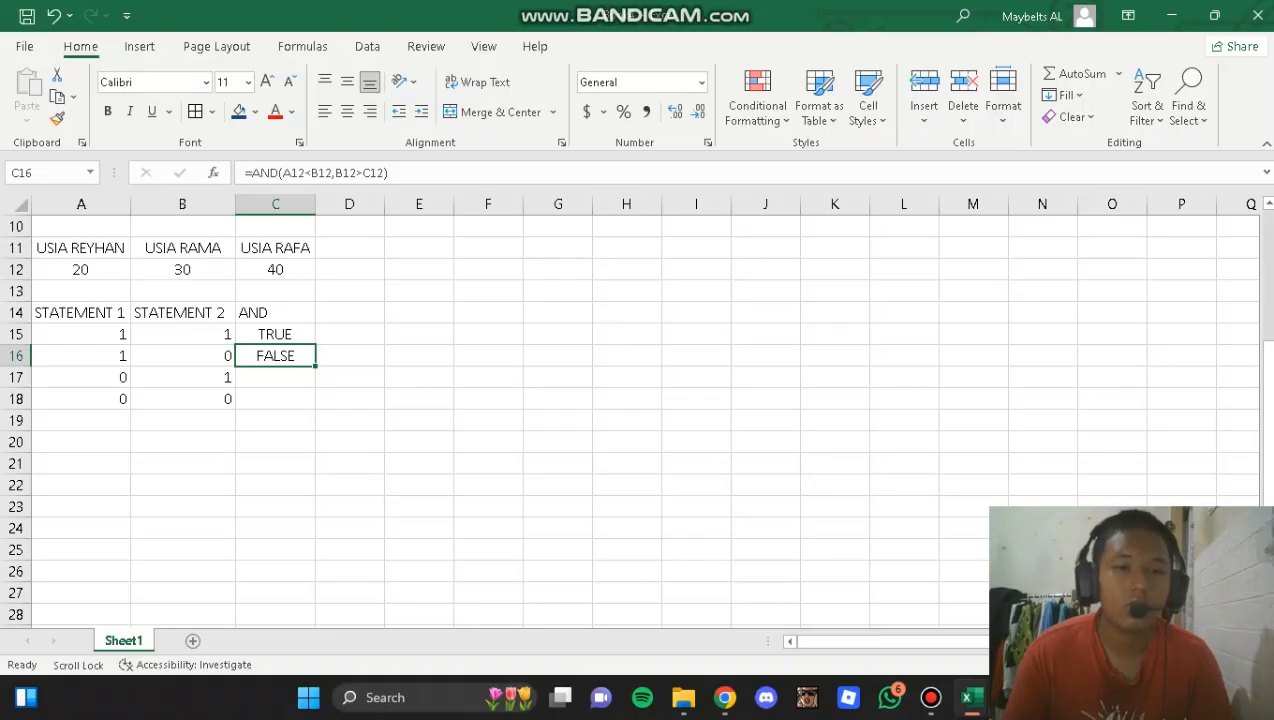
click(275, 378)
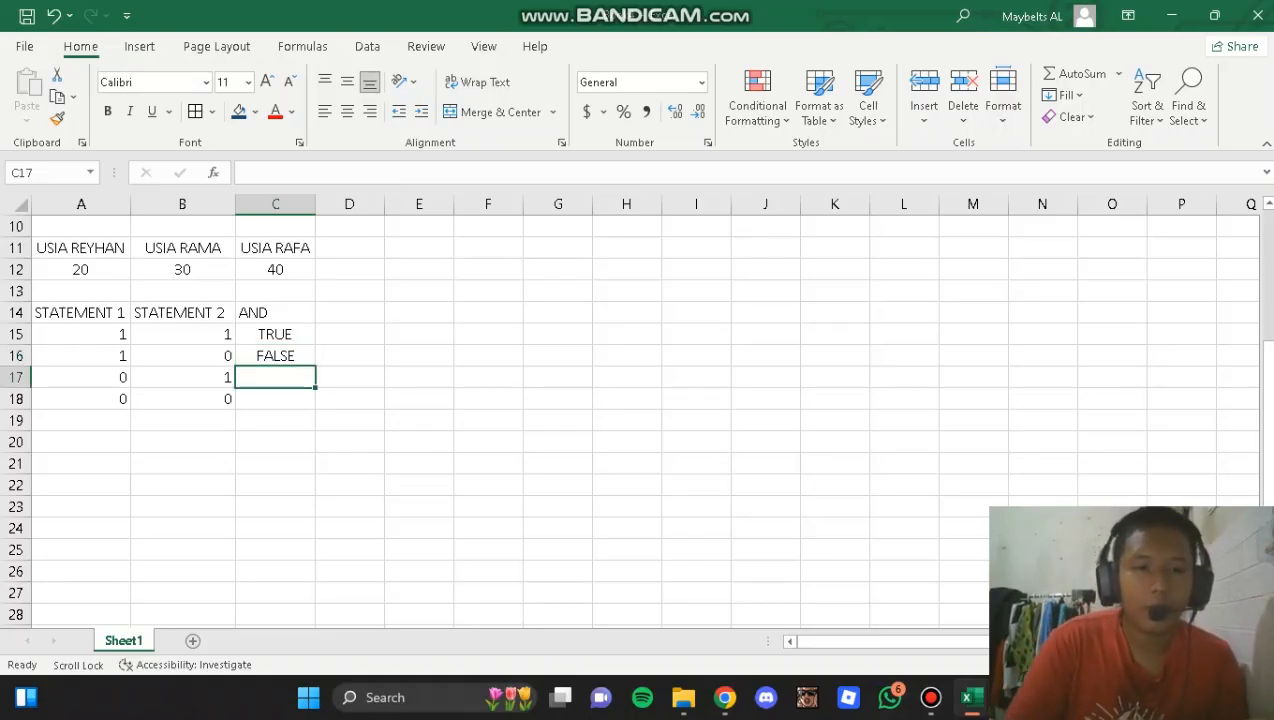
text(=AND()
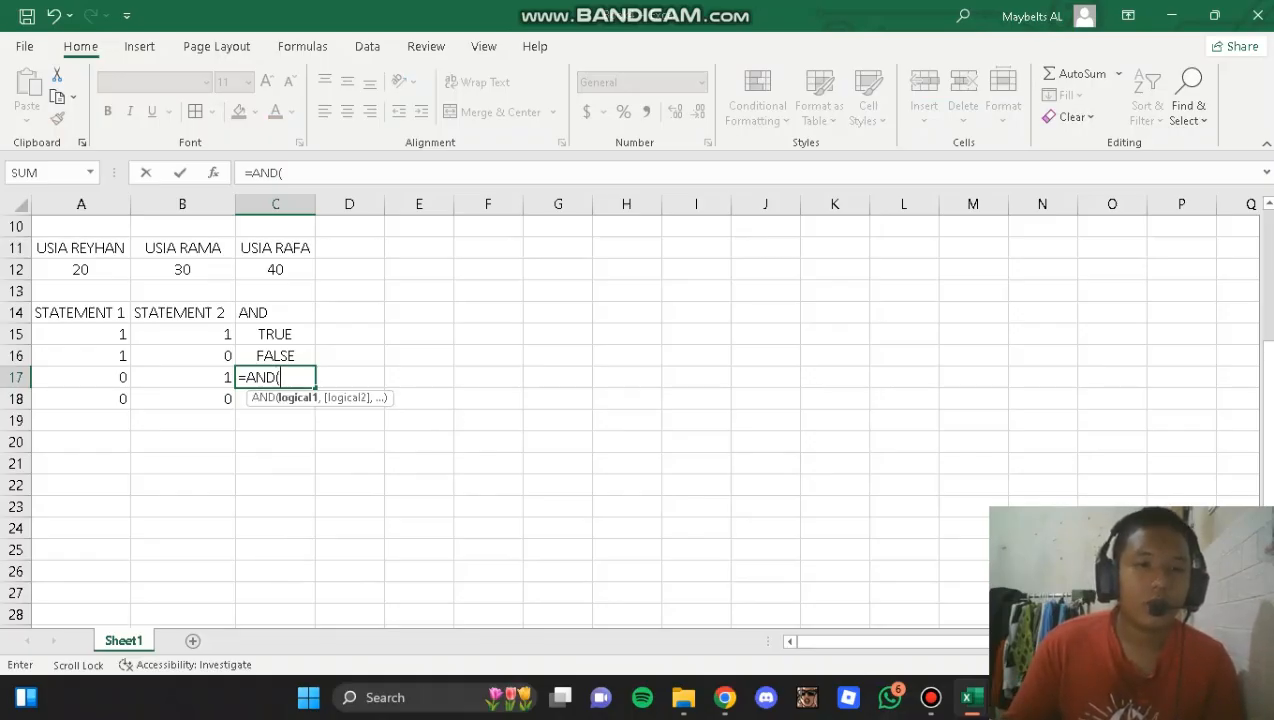
click(81, 270)
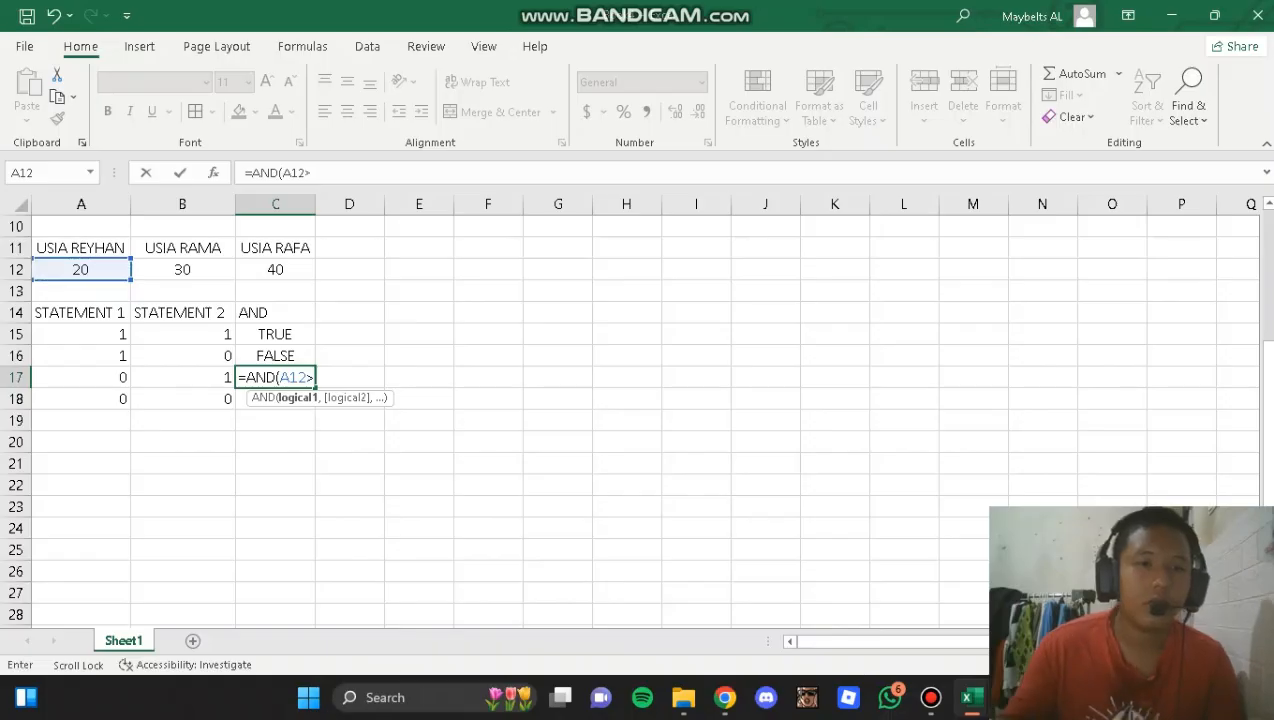
click(182, 270)
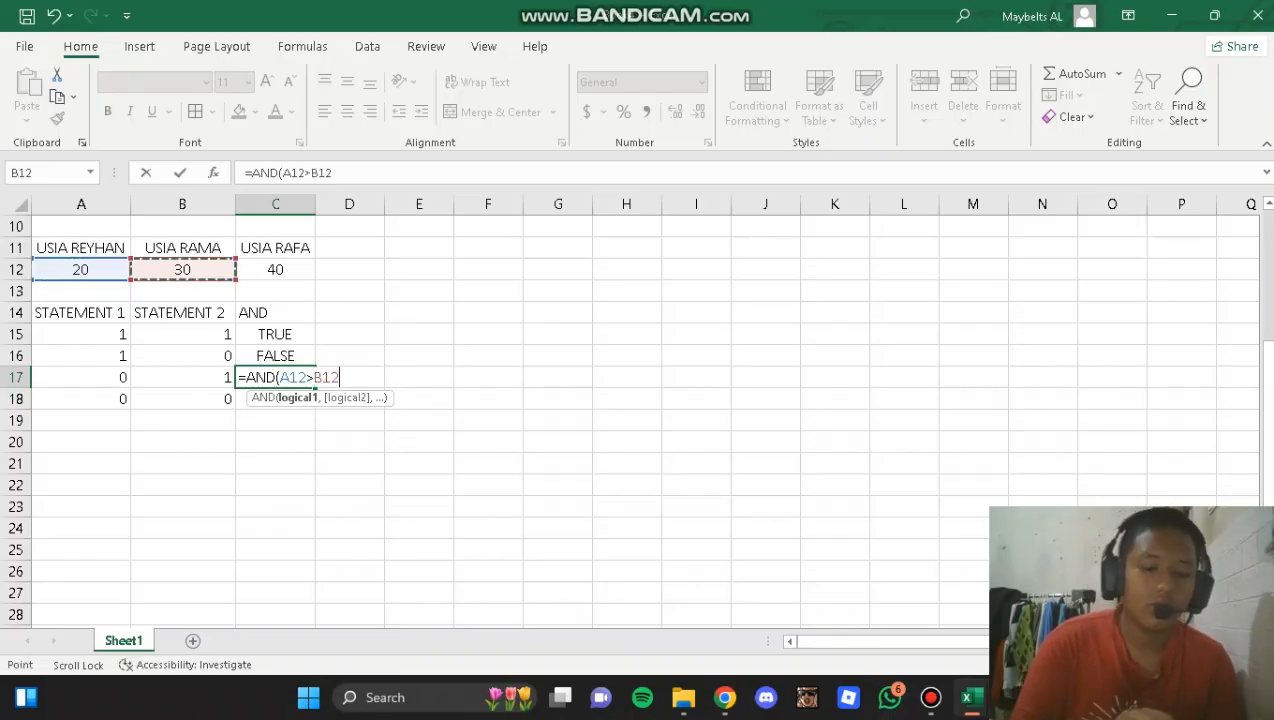
text(,)
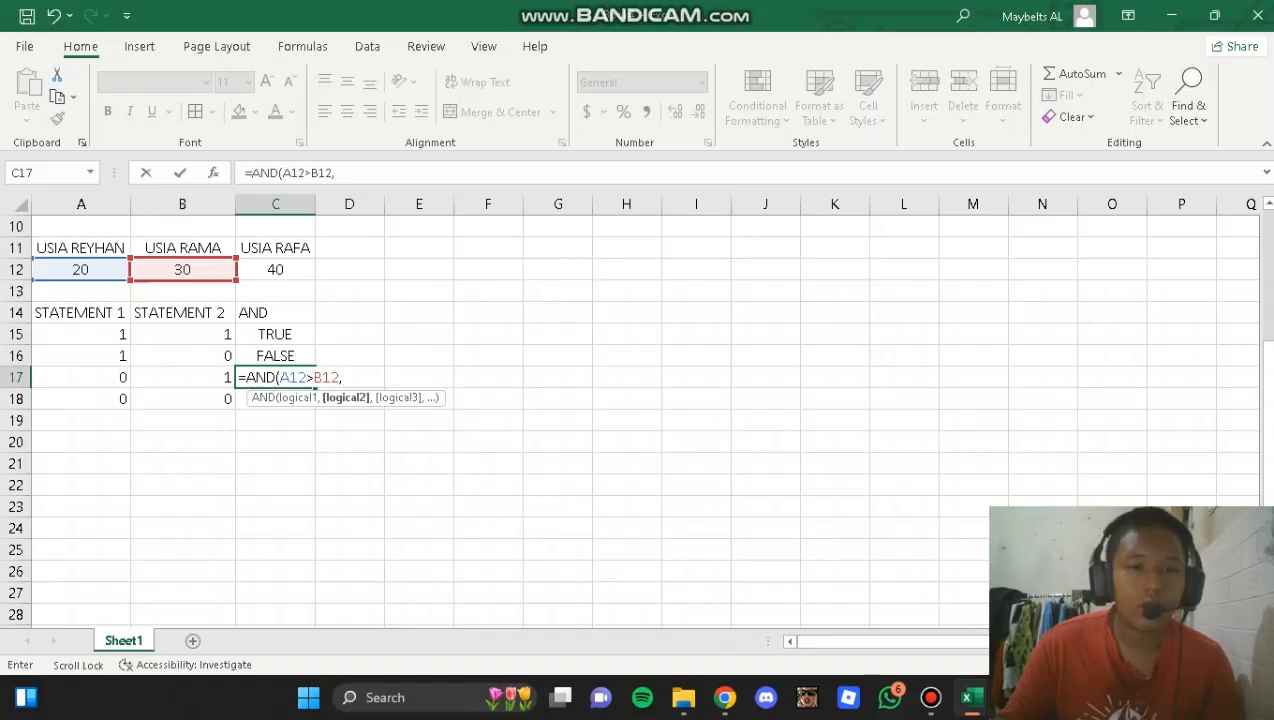
click(183, 270)
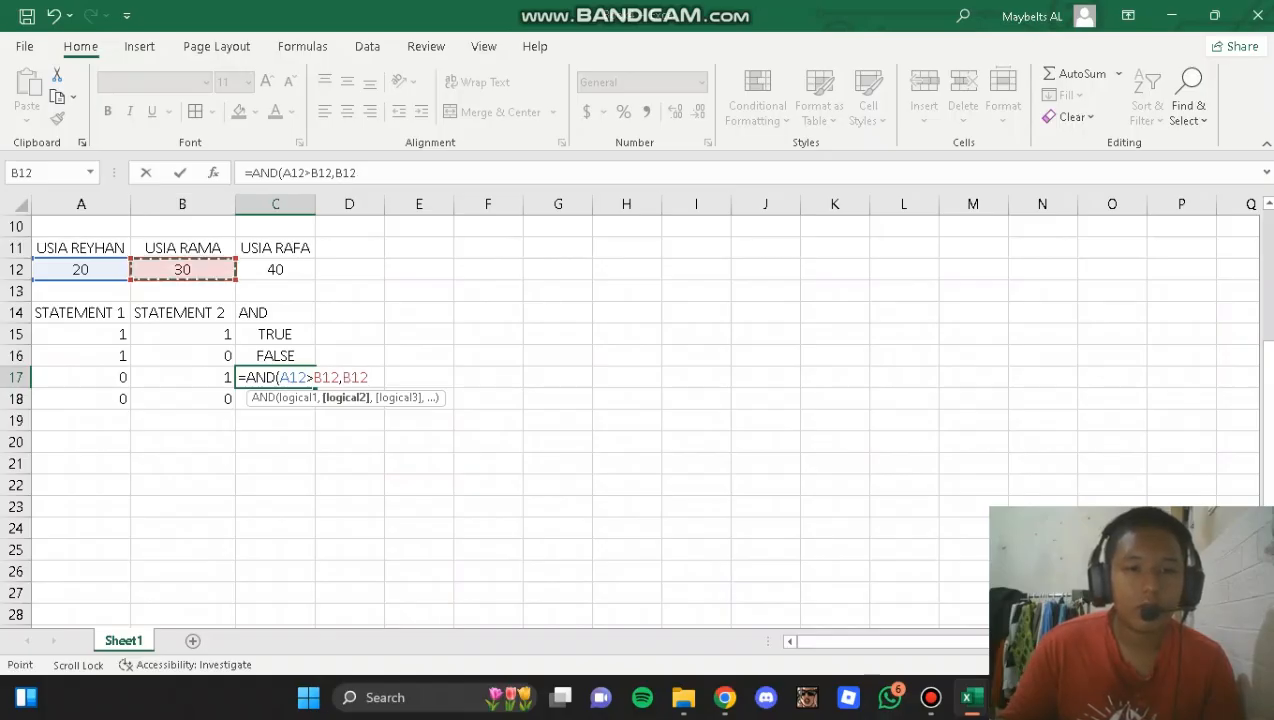
text(>)
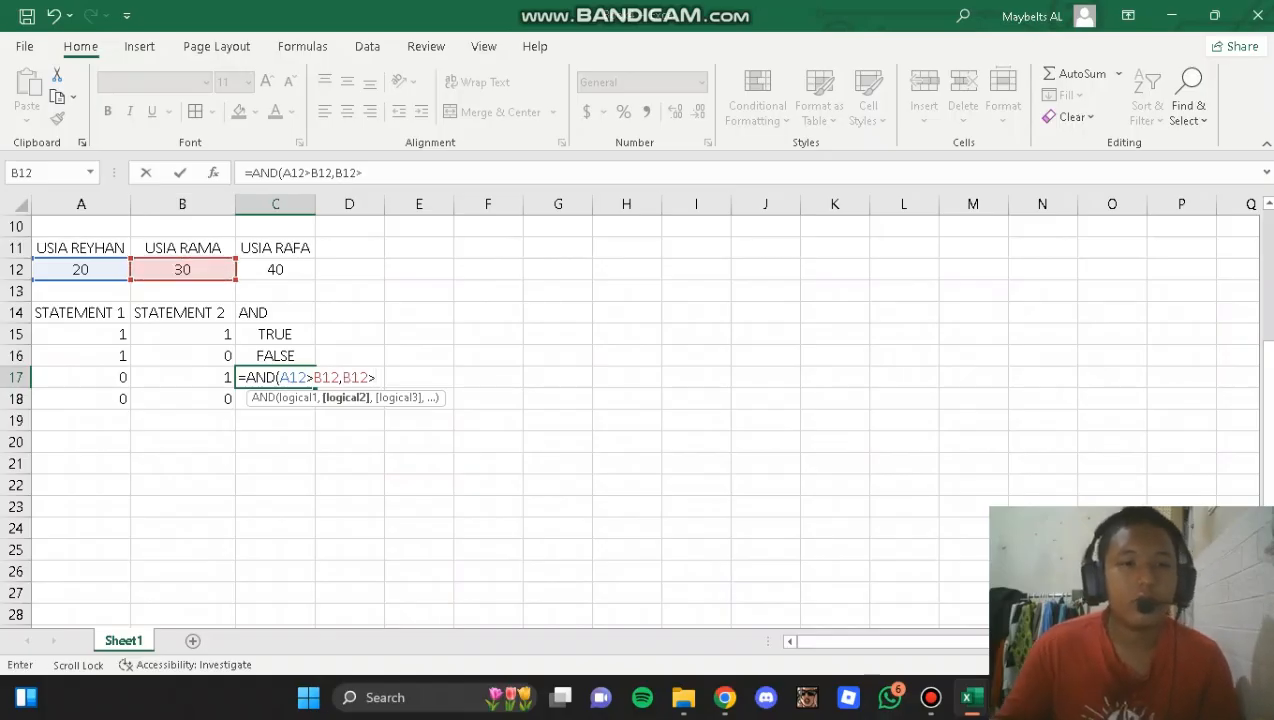
text(A12))
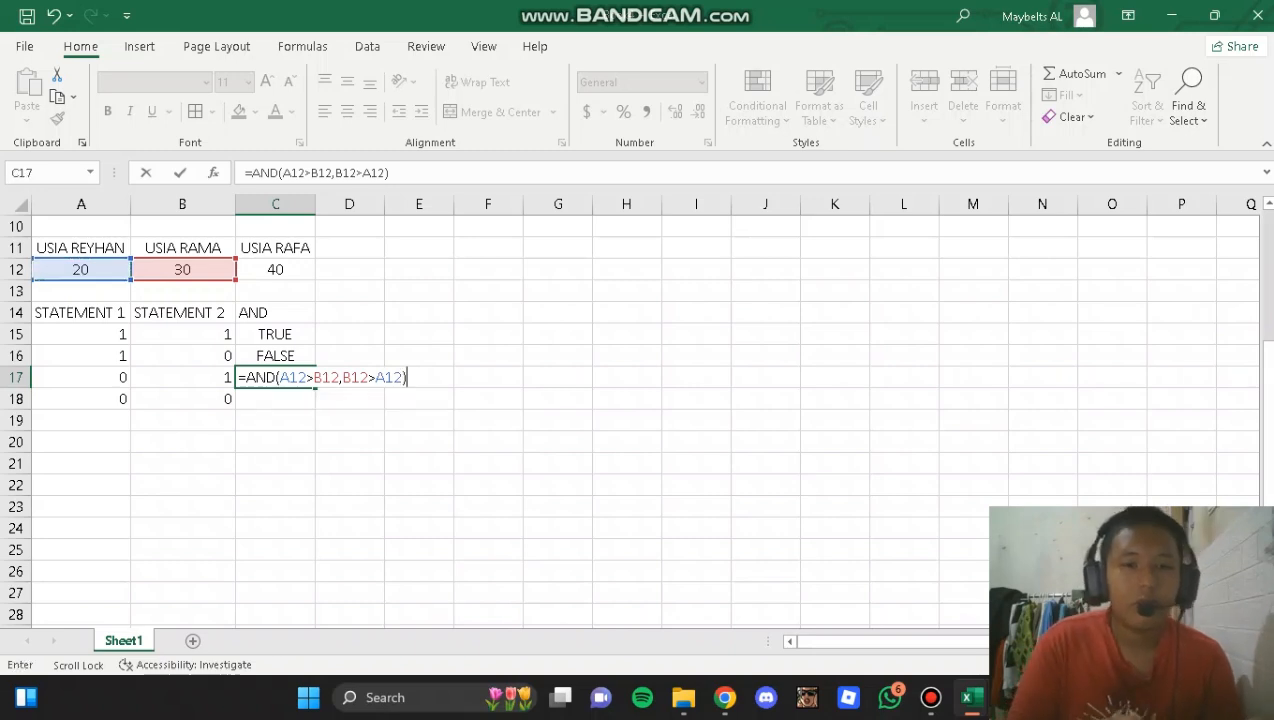
key(Return)
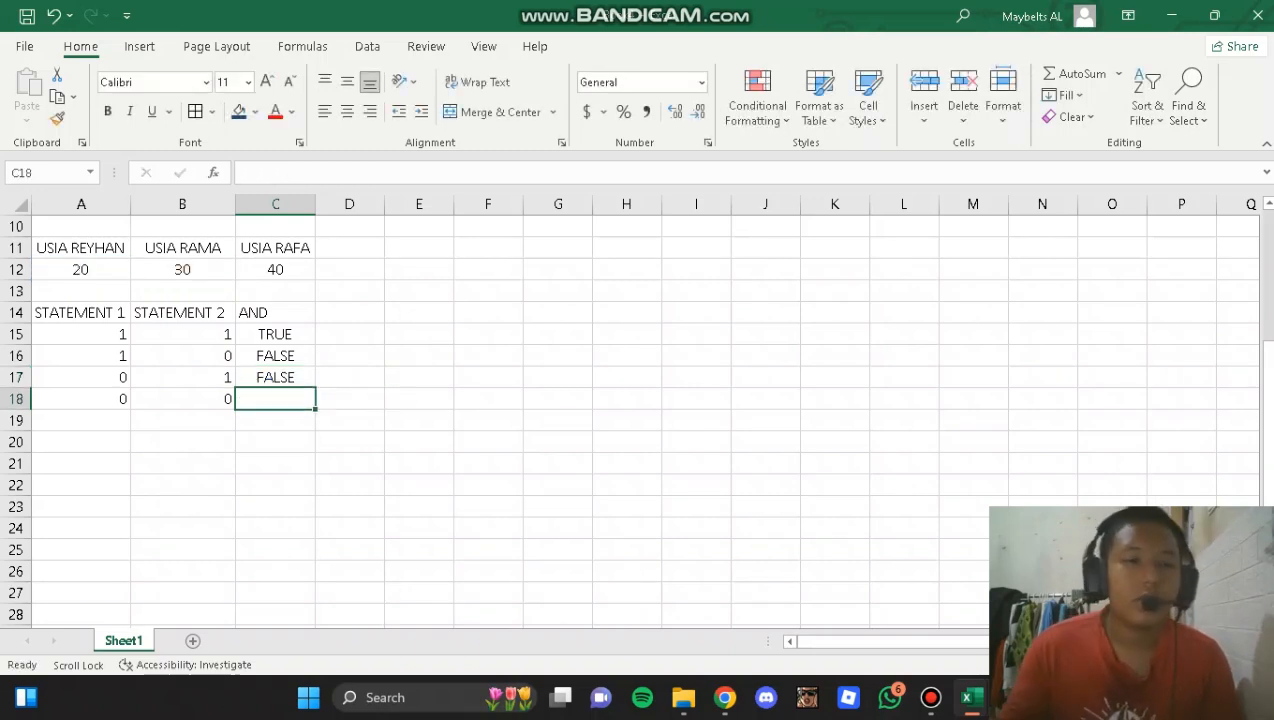
click(275, 377)
click(81, 377)
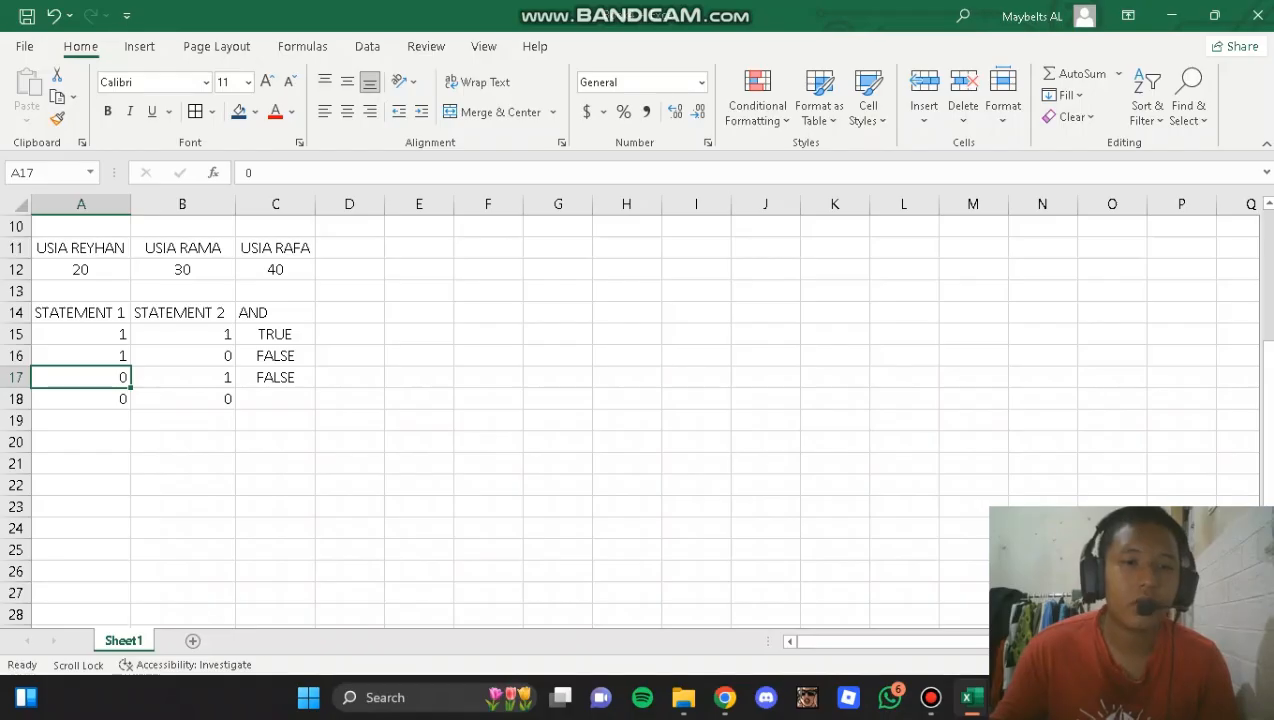
- Enter the formula =AND(A12>B12,B12>C12) in cell C18 for the 0 and 0 row
click(275, 399)
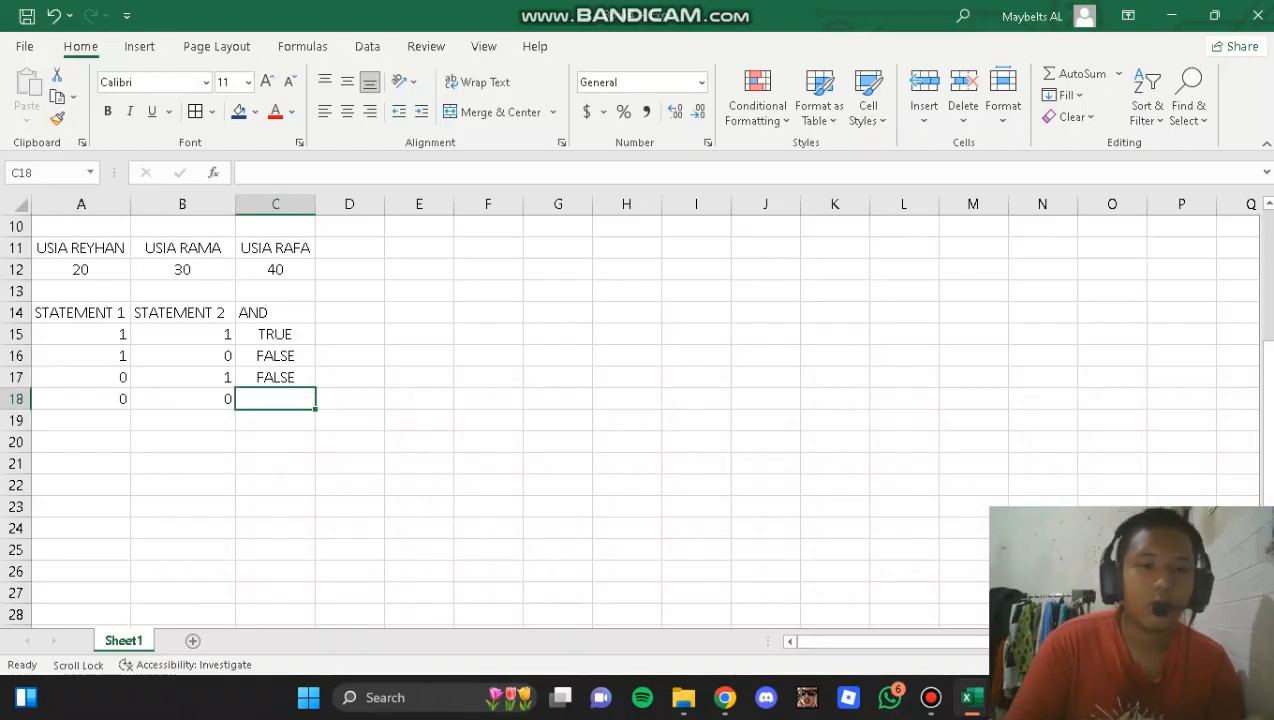
text(=AND()
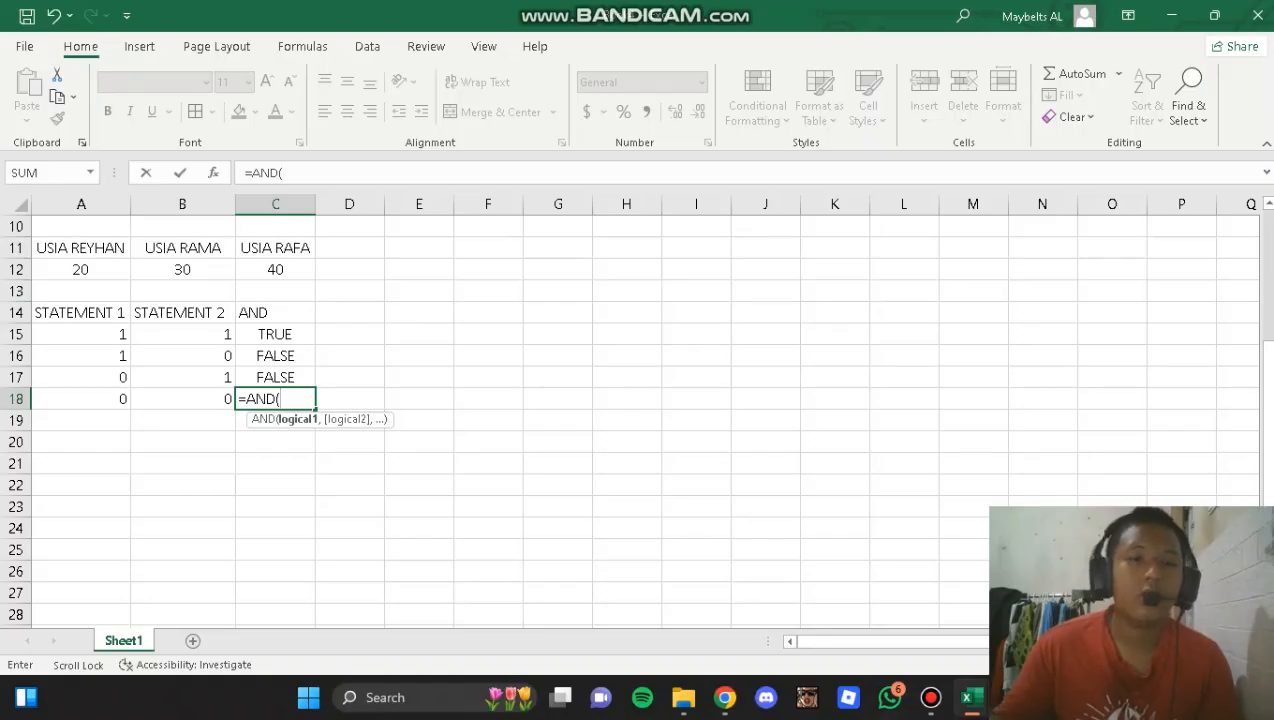
click(81, 270)
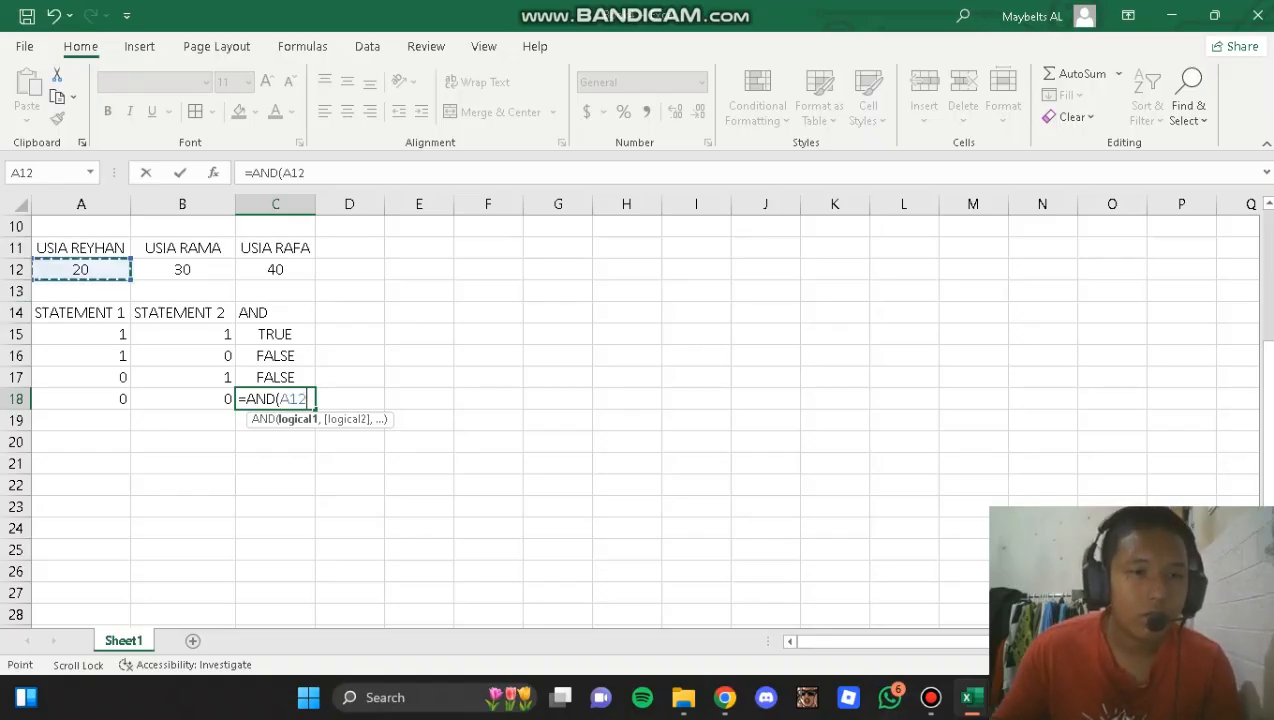
text(<)
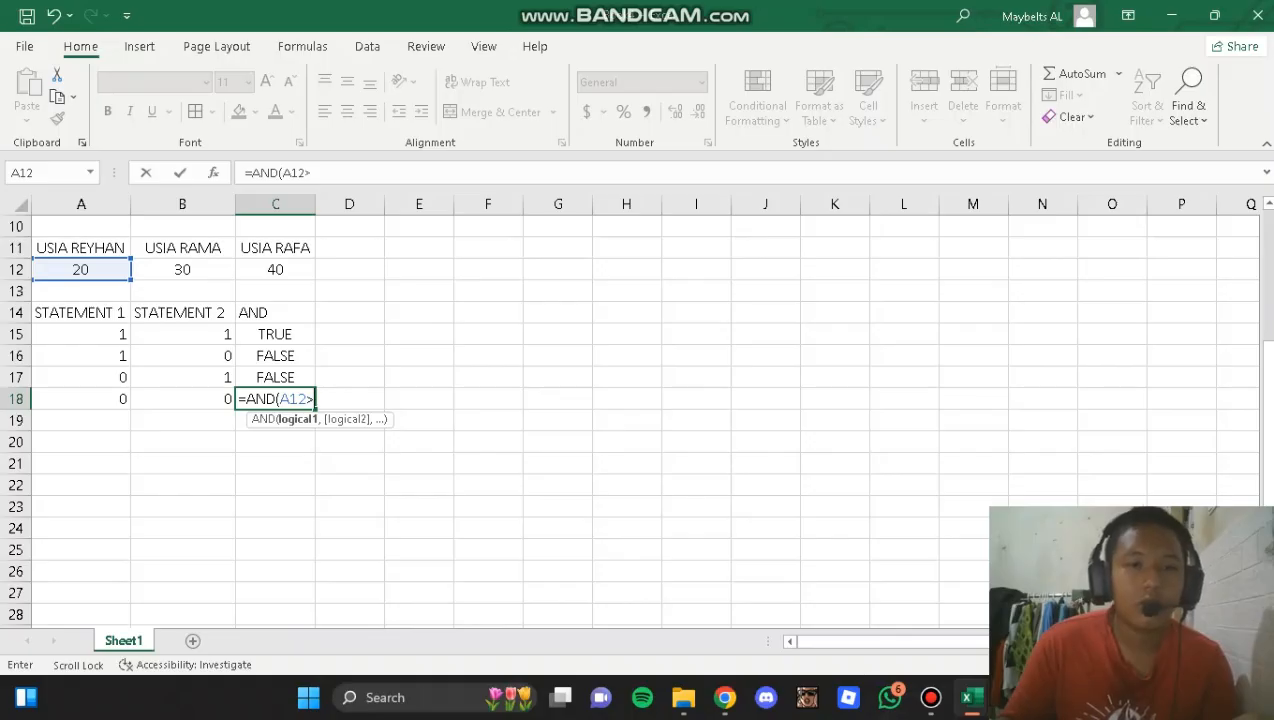
click(182, 270)
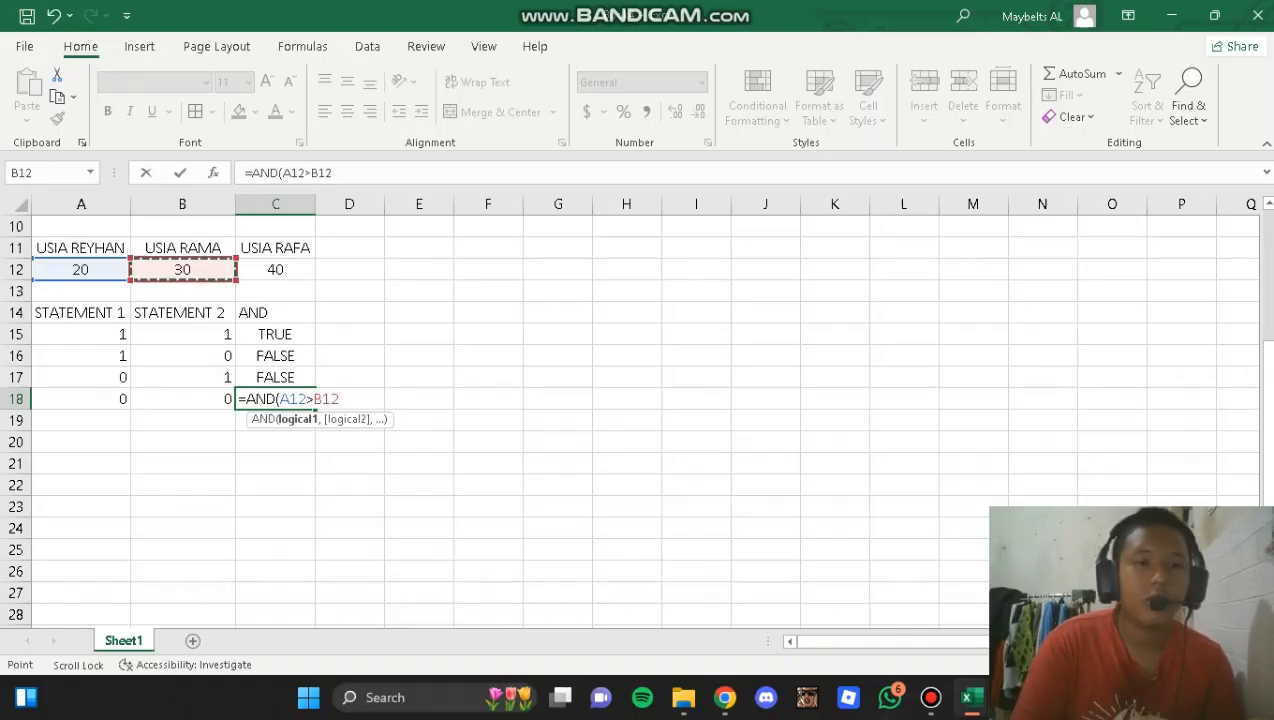
text(,)
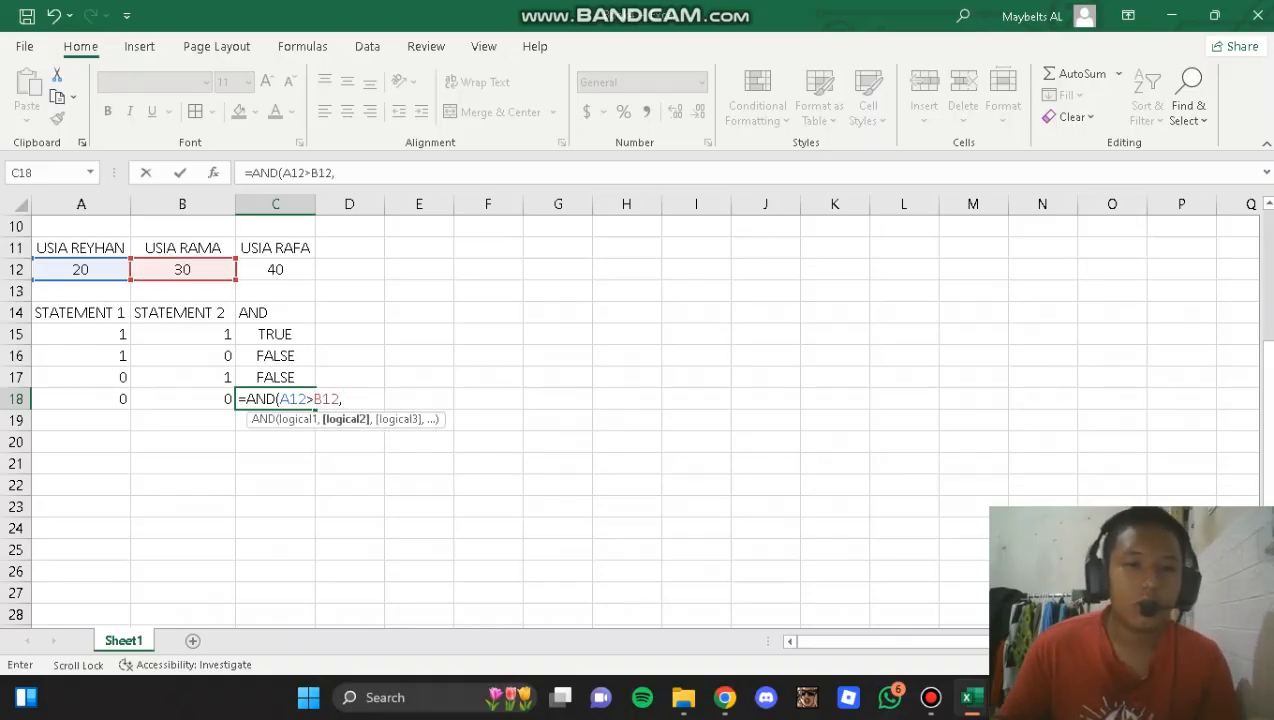
click(182, 270)
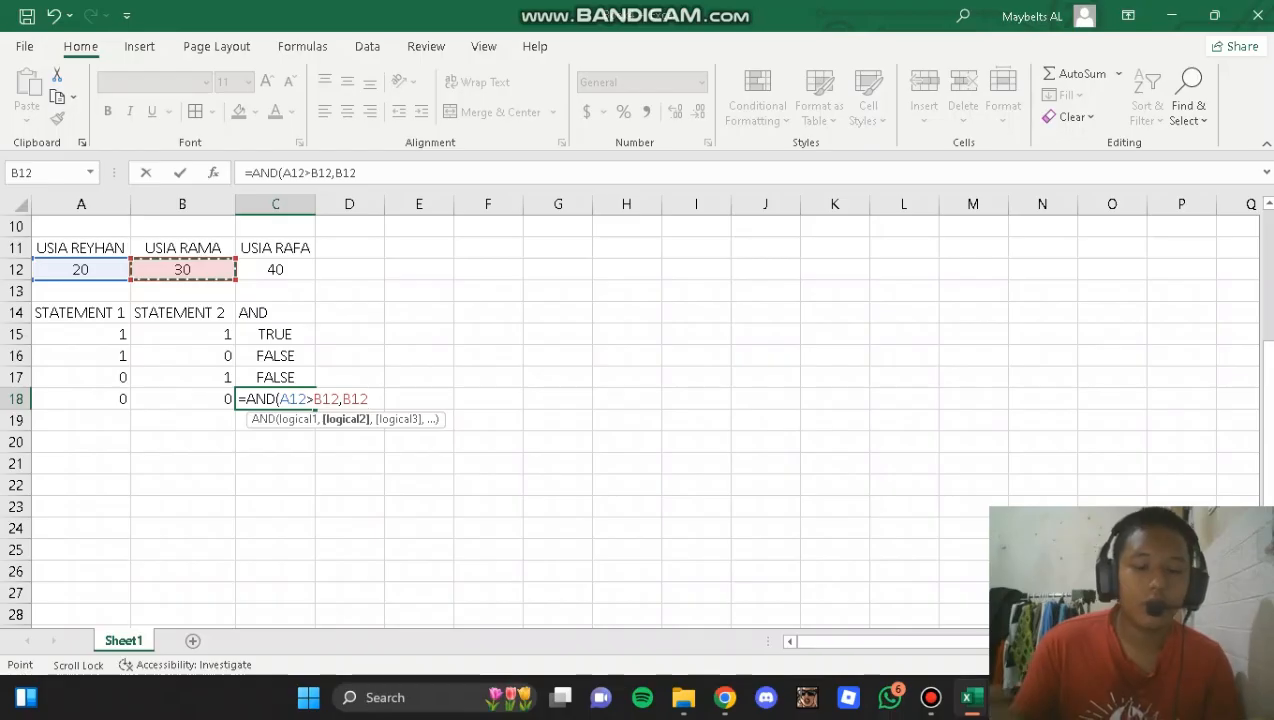
text(>)
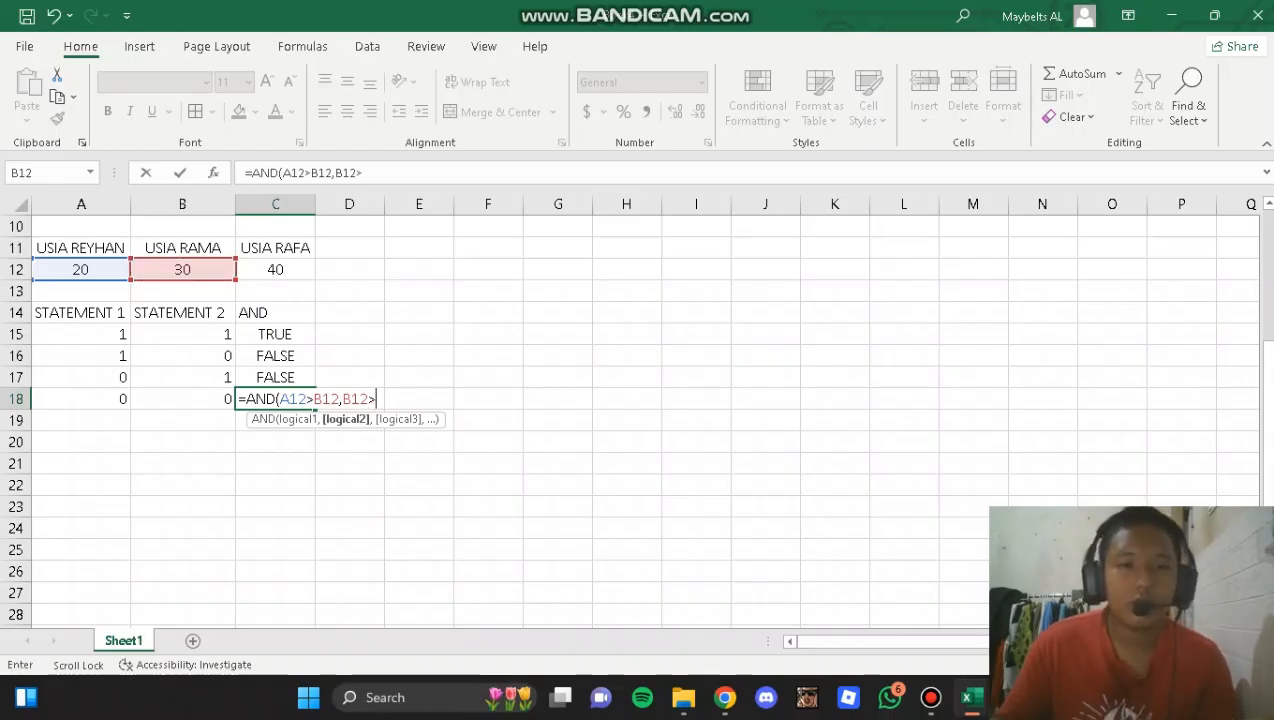
click(275, 270)
text())
key(Return)
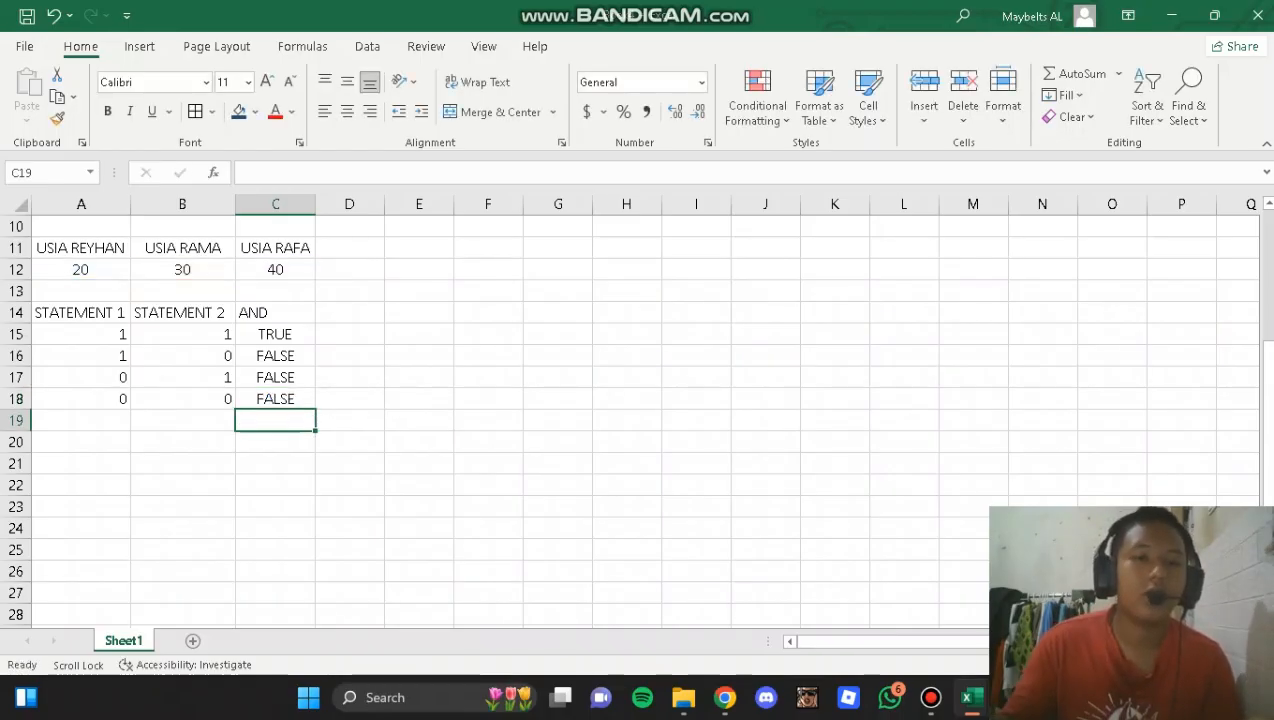
click(275, 399)
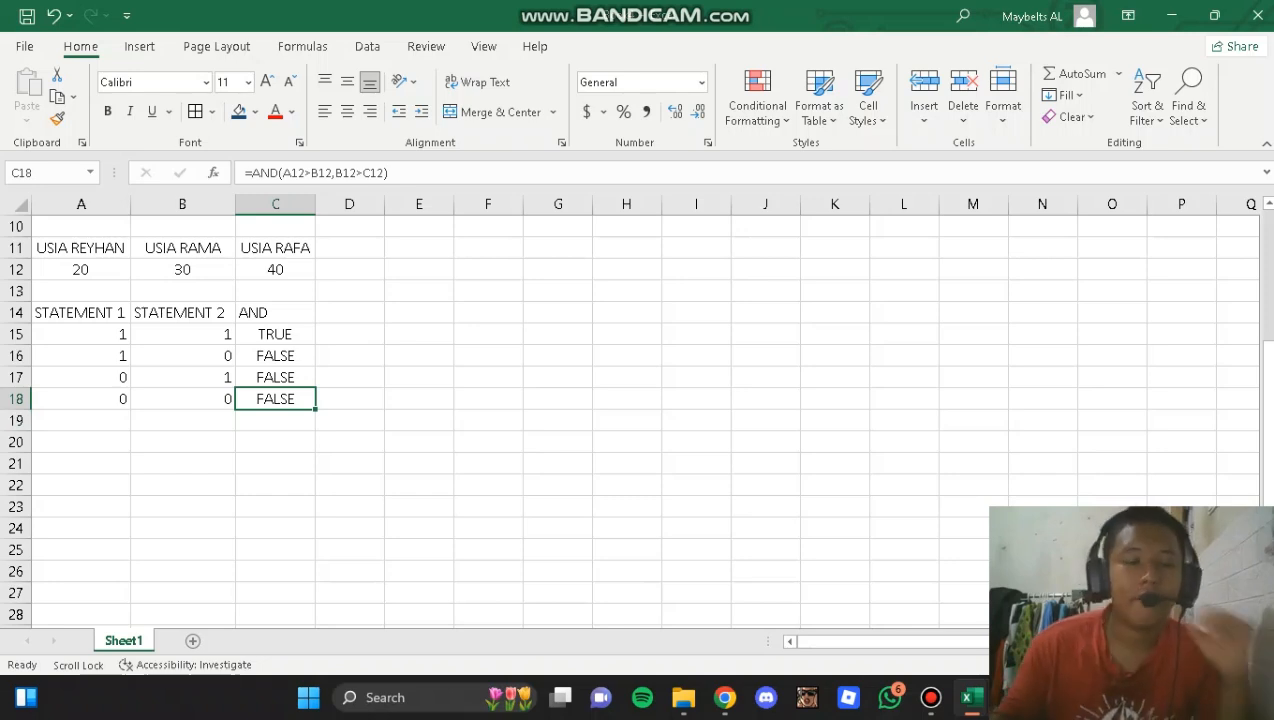
- Format the AND truth table A14:C18 with all borders, wrapped text, middle and centre alignment, and bold
drag(81, 313, 275, 399)
click(211, 112)
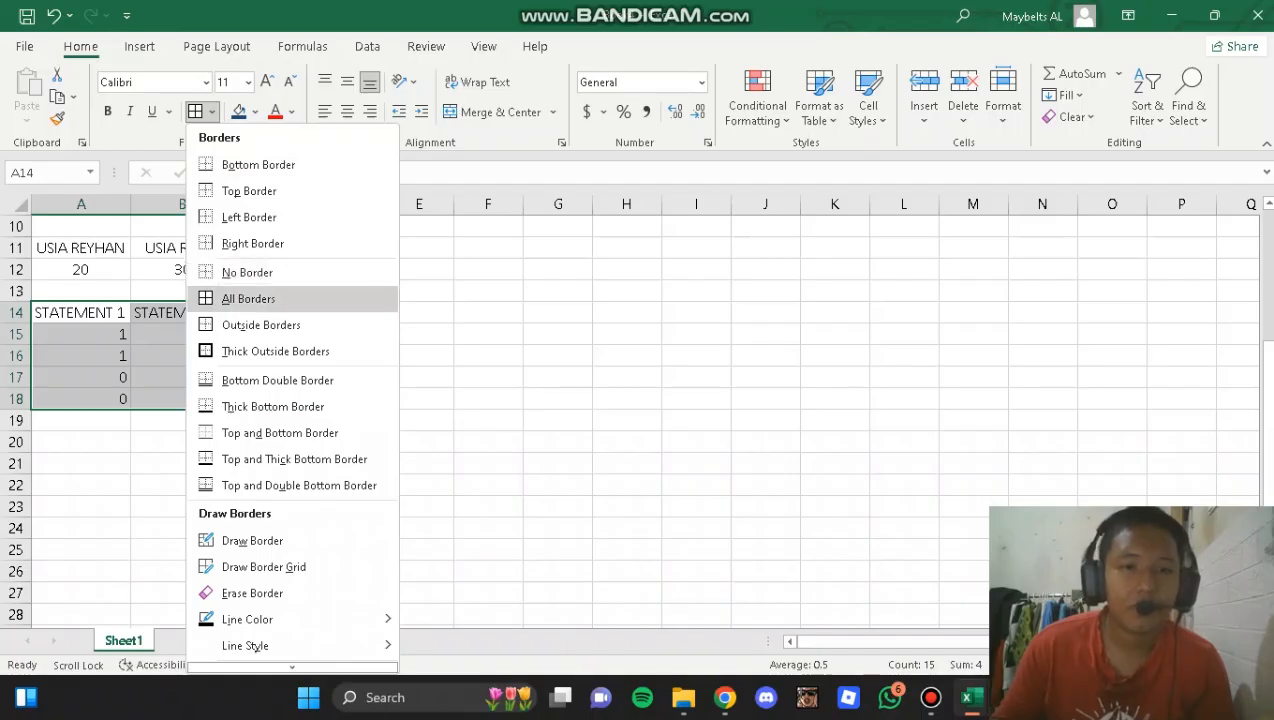
click(250, 296)
click(478, 82)
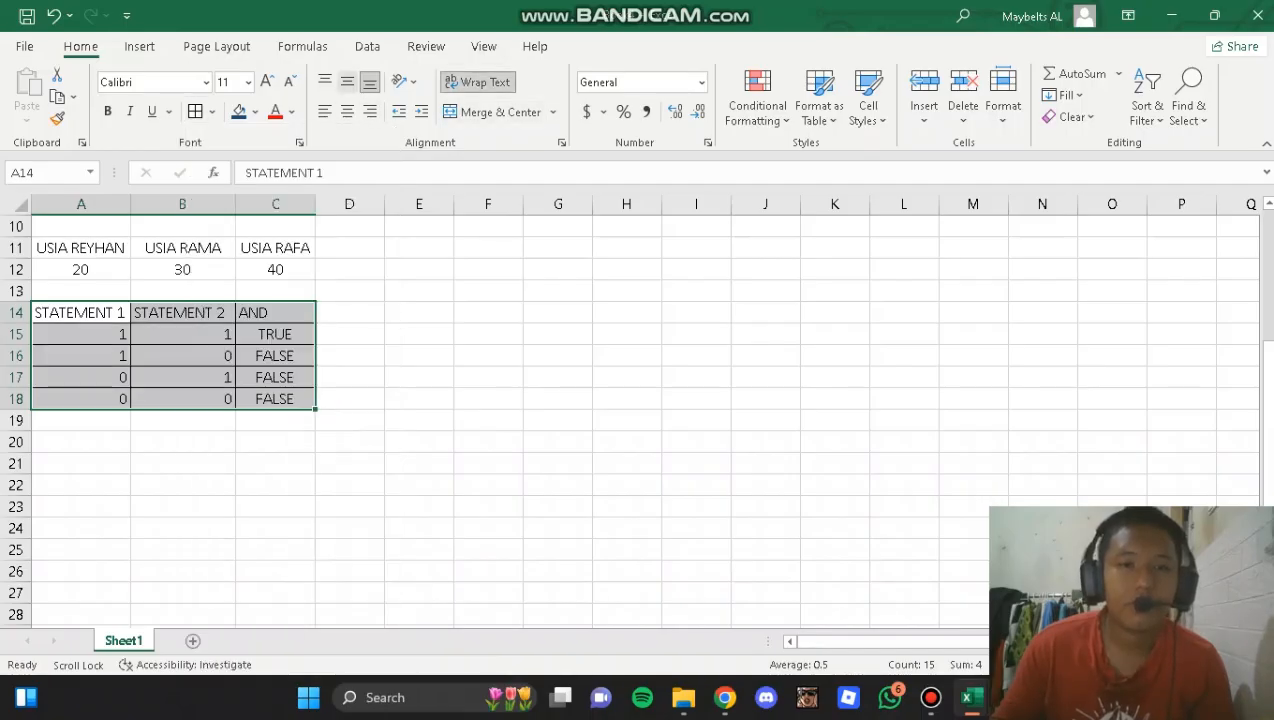
click(347, 82)
click(347, 112)
click(108, 112)
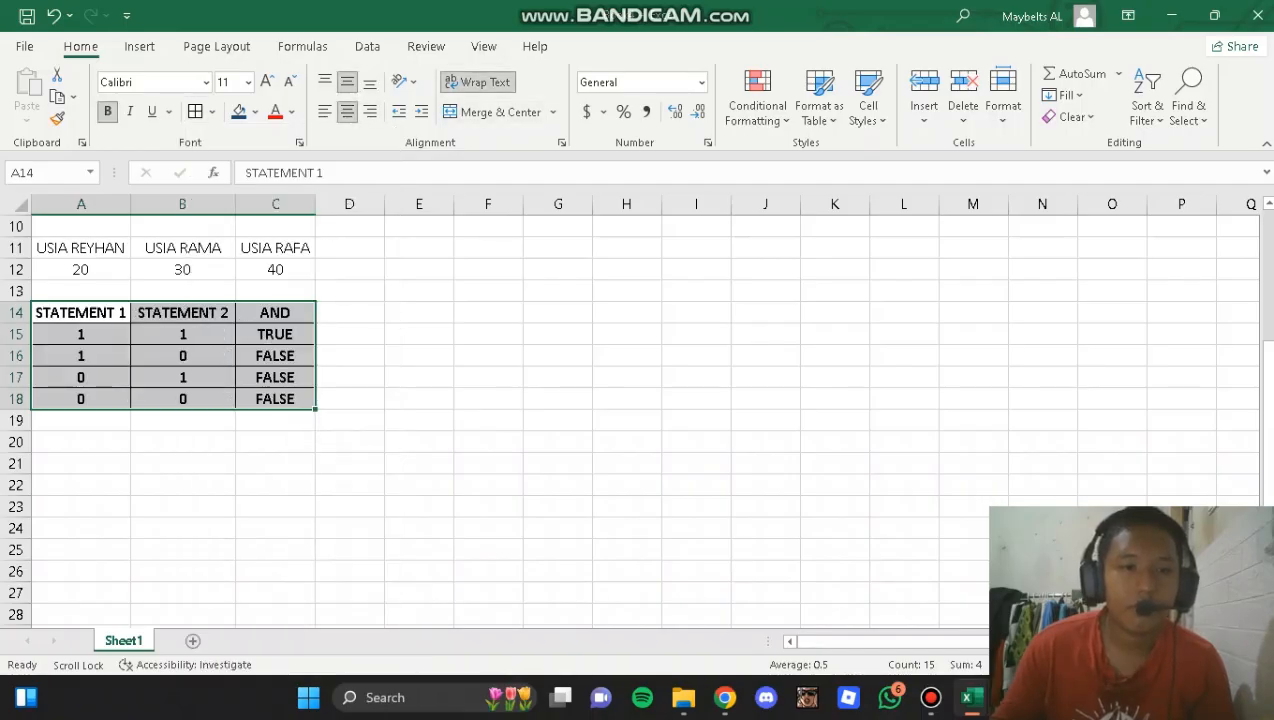
- Apply all borders and bold to the age table in A11:C12
click(81, 248)
drag(81, 248, 275, 270)
click(211, 112)
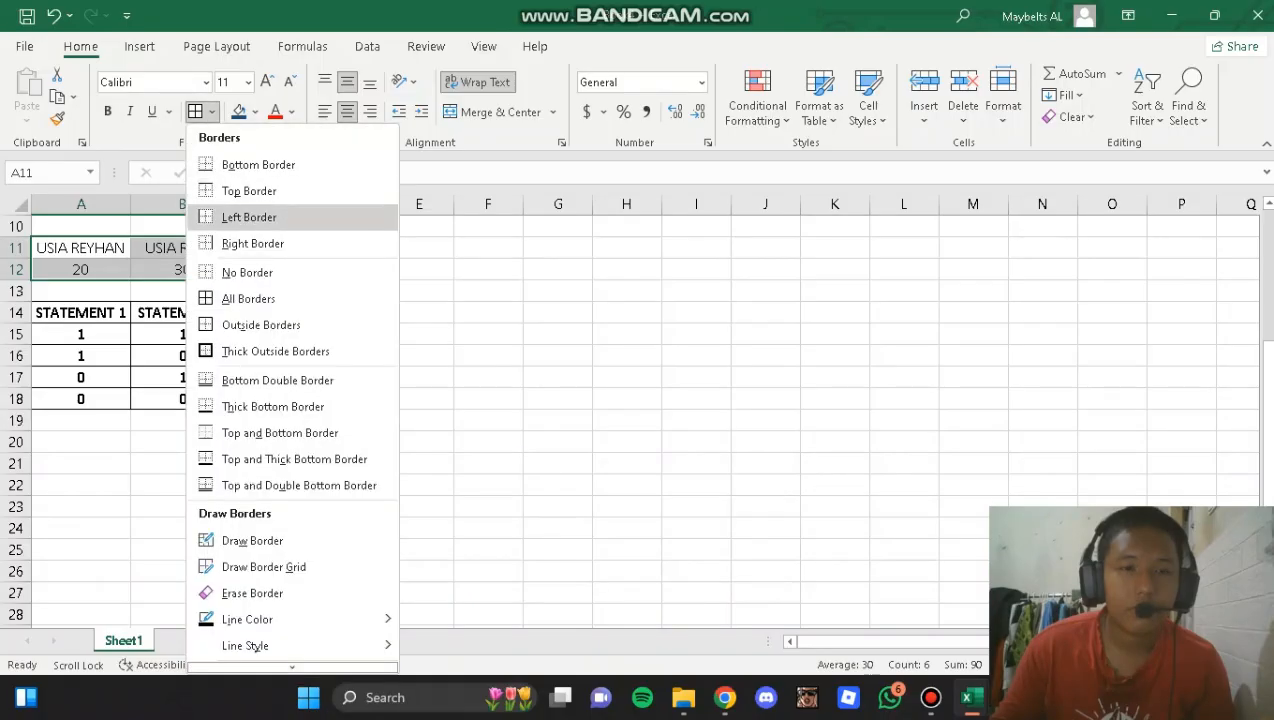
click(248, 298)
click(108, 112)
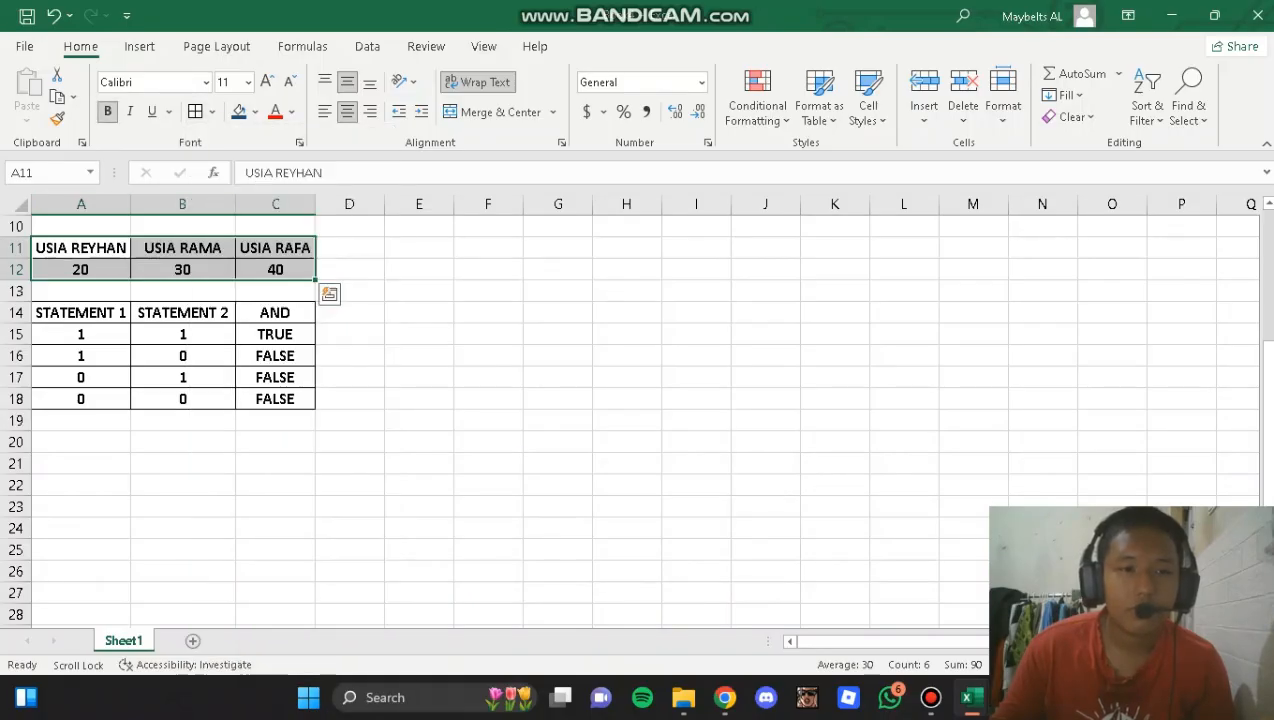
click(182, 313)
click(182, 421)
- Begin the OR section heading in cell A20 with the text '3.FUNGSI OR --> MEMBANDINGKAN 2 ATAU LEBIH ARGUMEN'
scroll(182, 421, up, 3)
scroll(182, 421, down, 1)
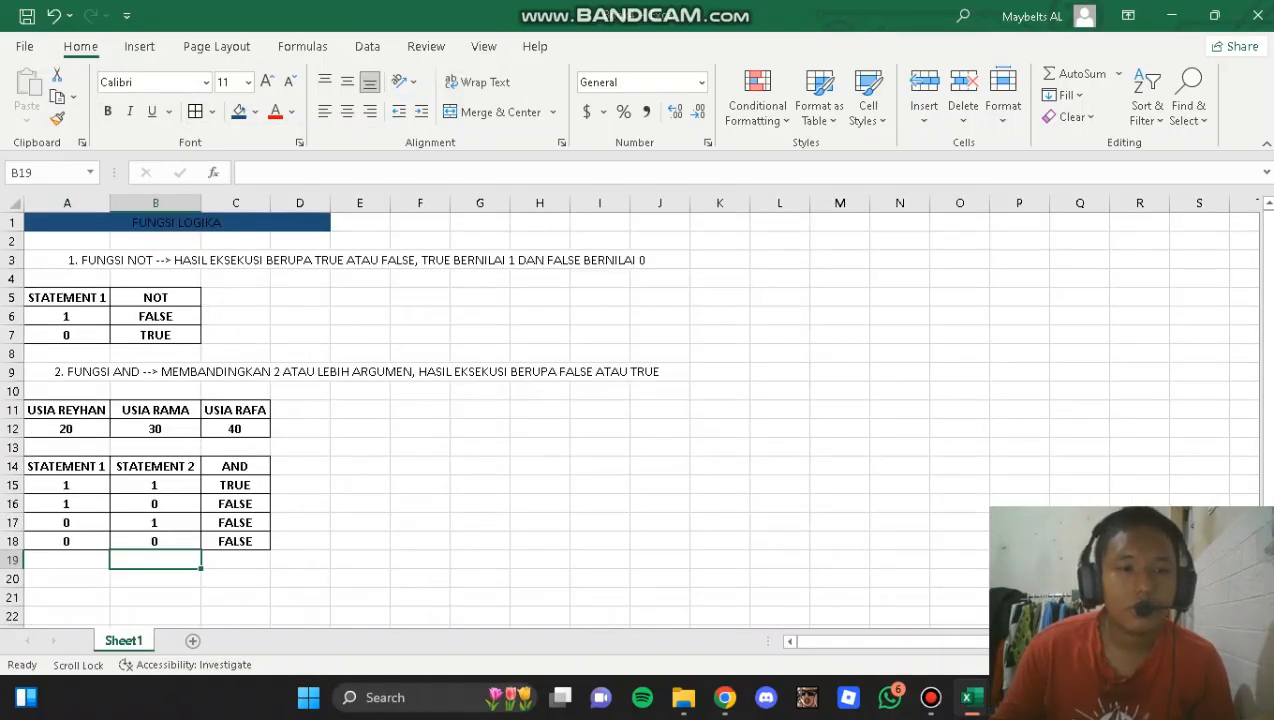
scroll(155, 440, down, 2)
click(67, 466)
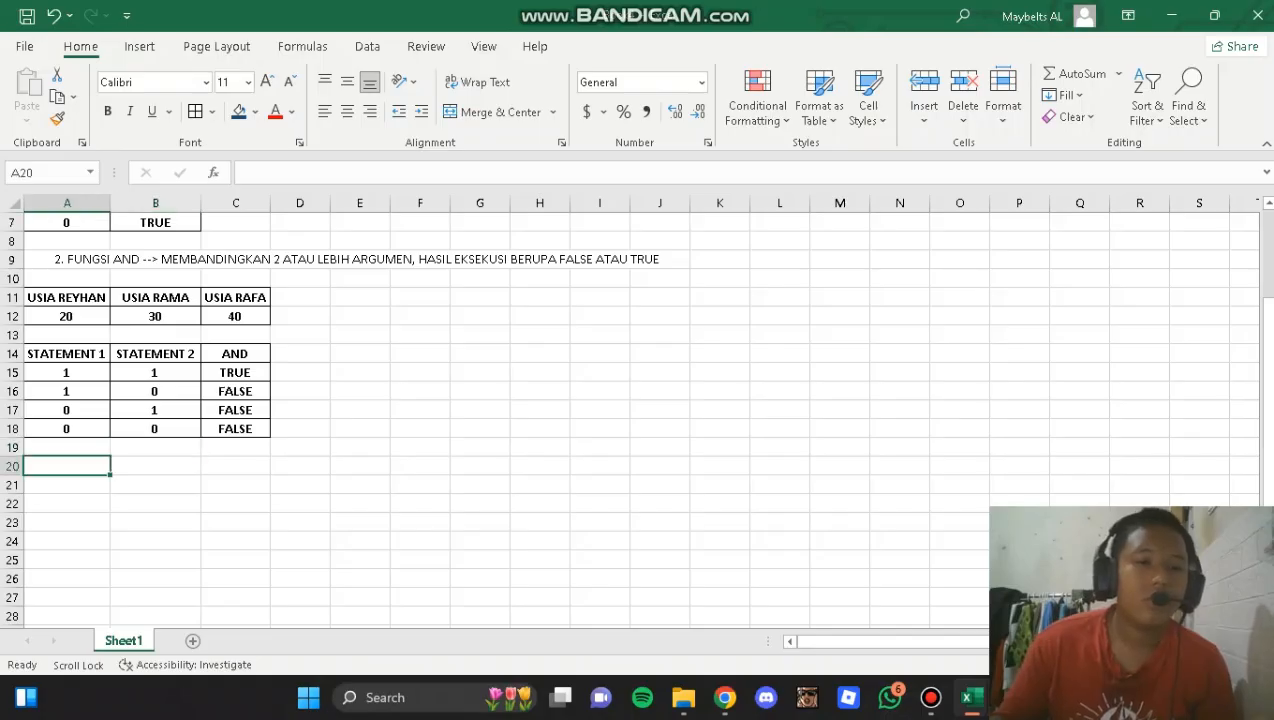
text(3.)
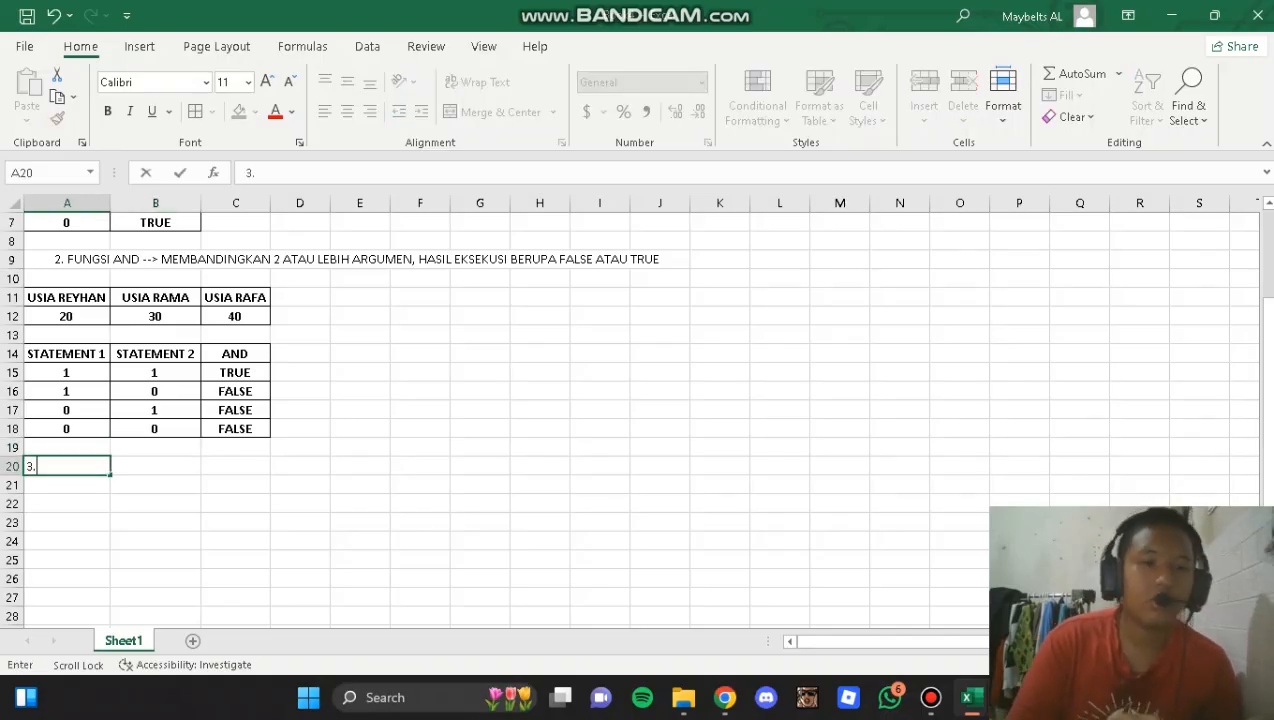
text(FUNGSI OR)
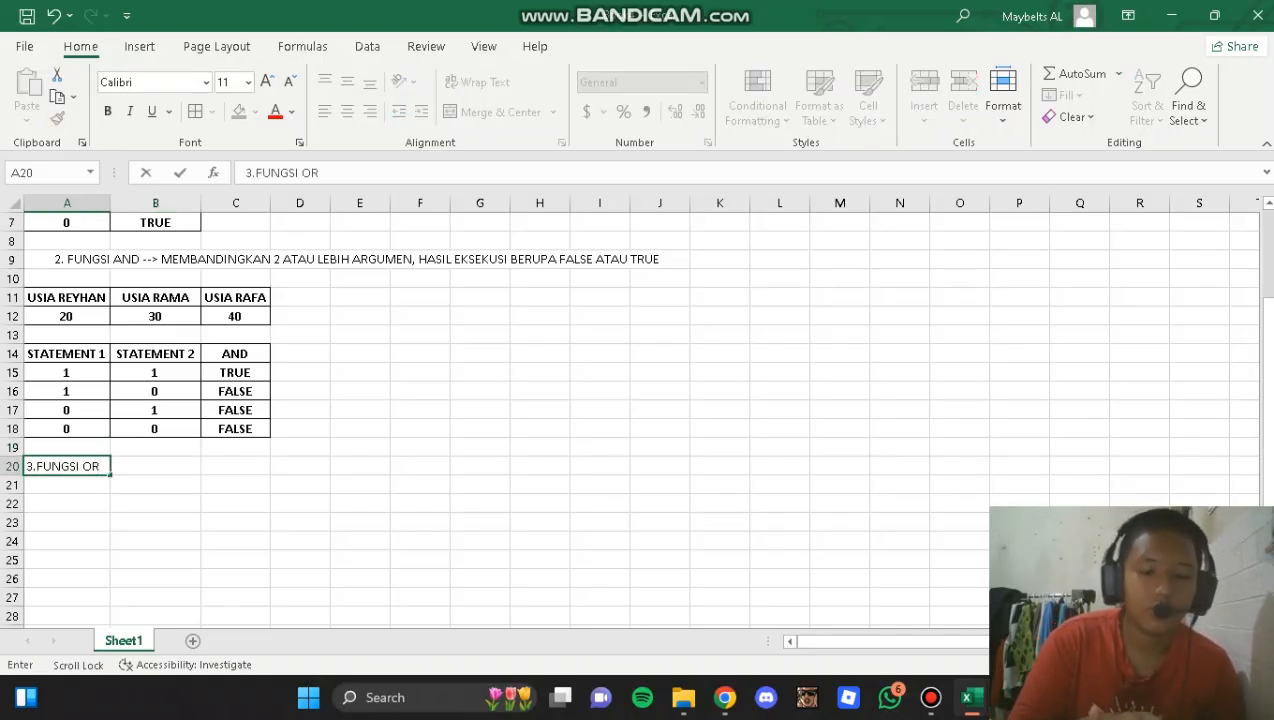
text( --> M)
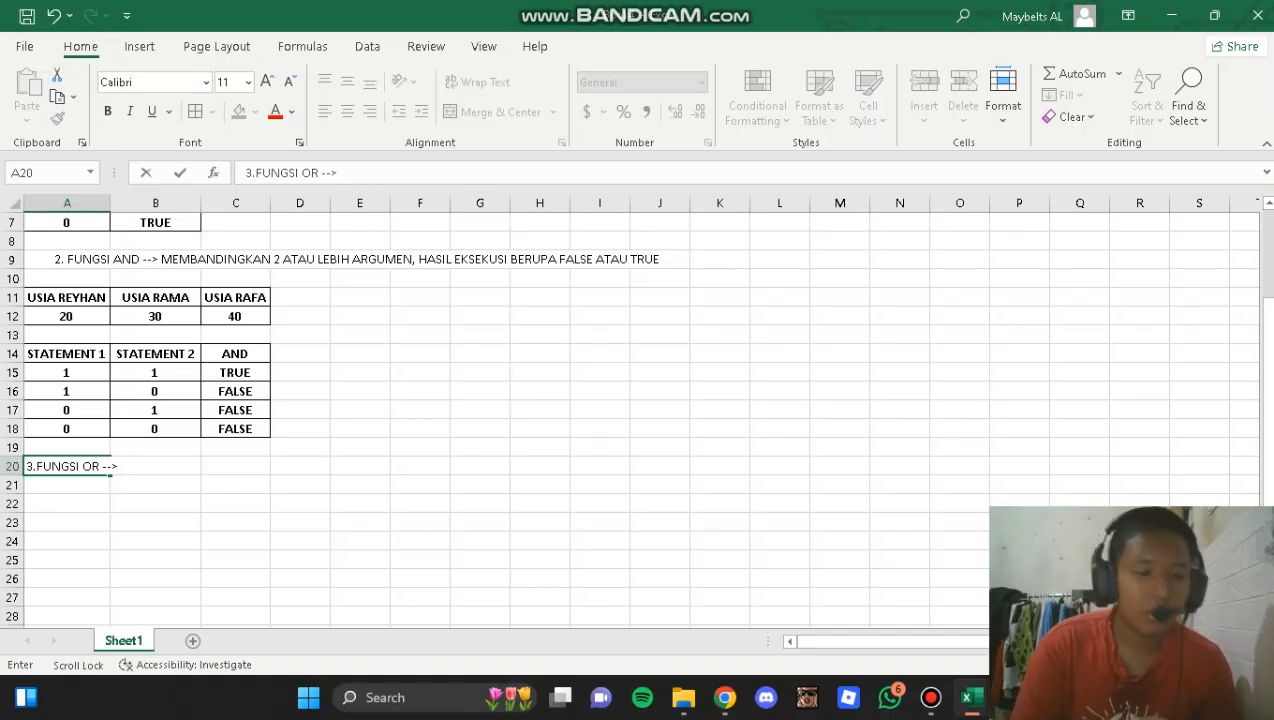
text(EMBANDINGKAN 2 )
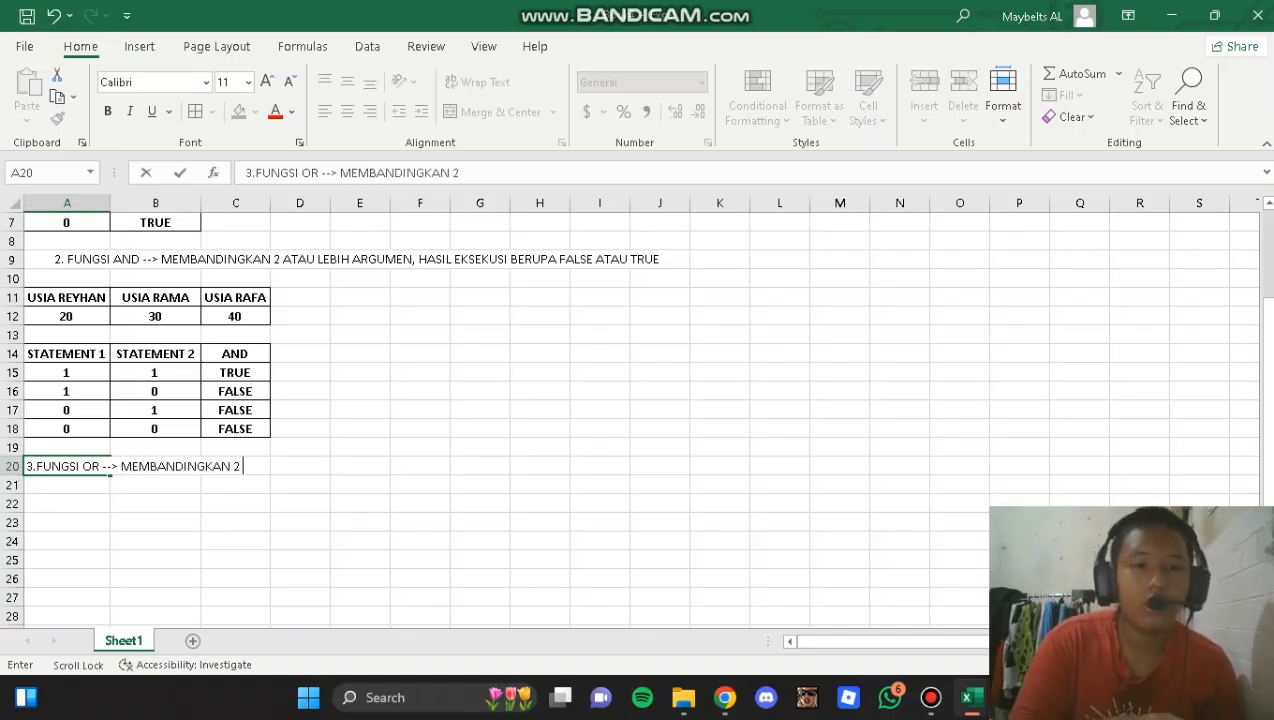
text(ATAU LEBIH ARGUMEN)
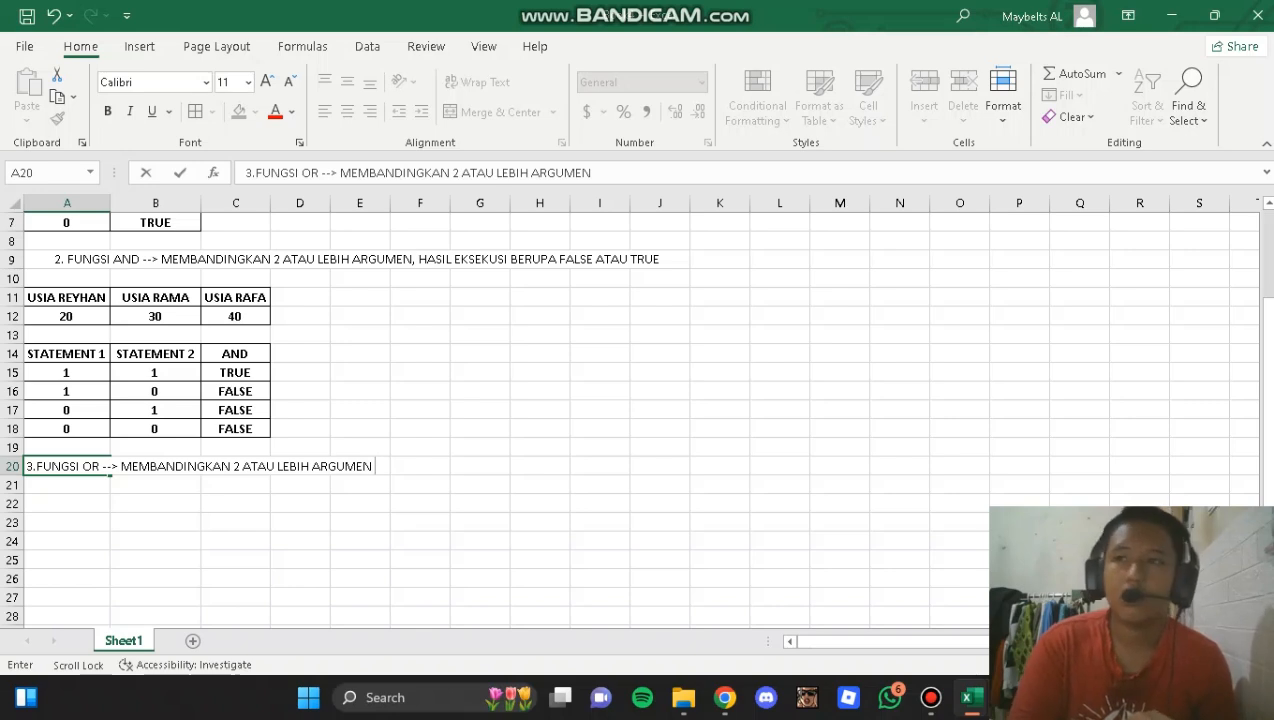
- Complete the A20 heading with ' , FUNGSI OR DINYATAKAN SEBAGAI DISJUNGSI, YAITU MENENTUKAN APAKAH TERDAPAT MINIMAL 1 ARGUMEN YANG DIUJI BERNILAI BENAR'
text( , FUNGSI OR )
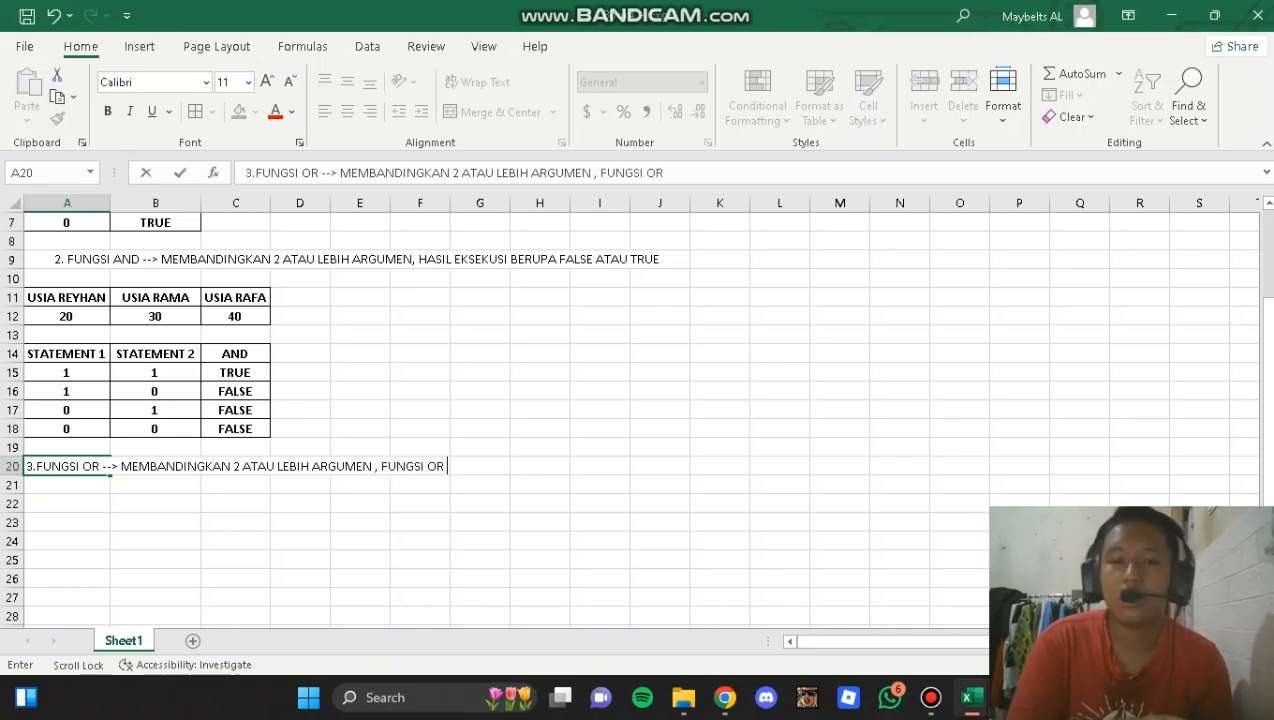
text(DINYATAKAN SEBAGTAI)
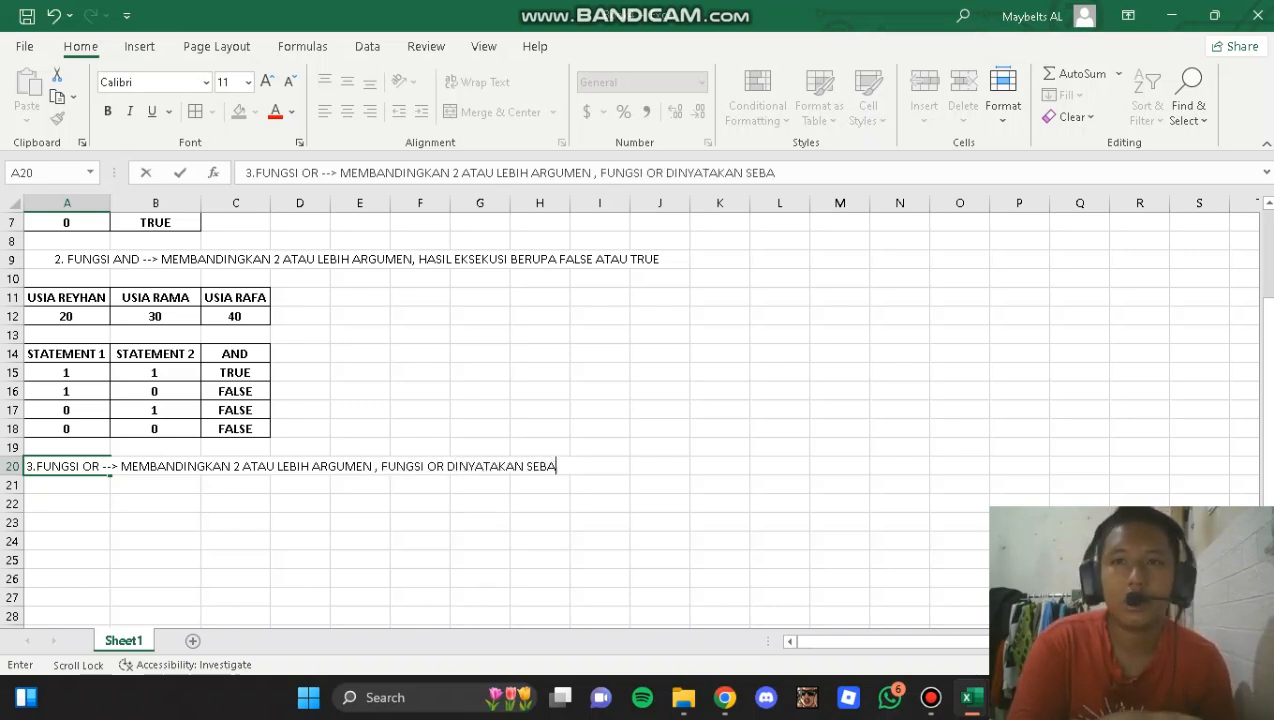
key(BackSpace)
key(BackSpace)
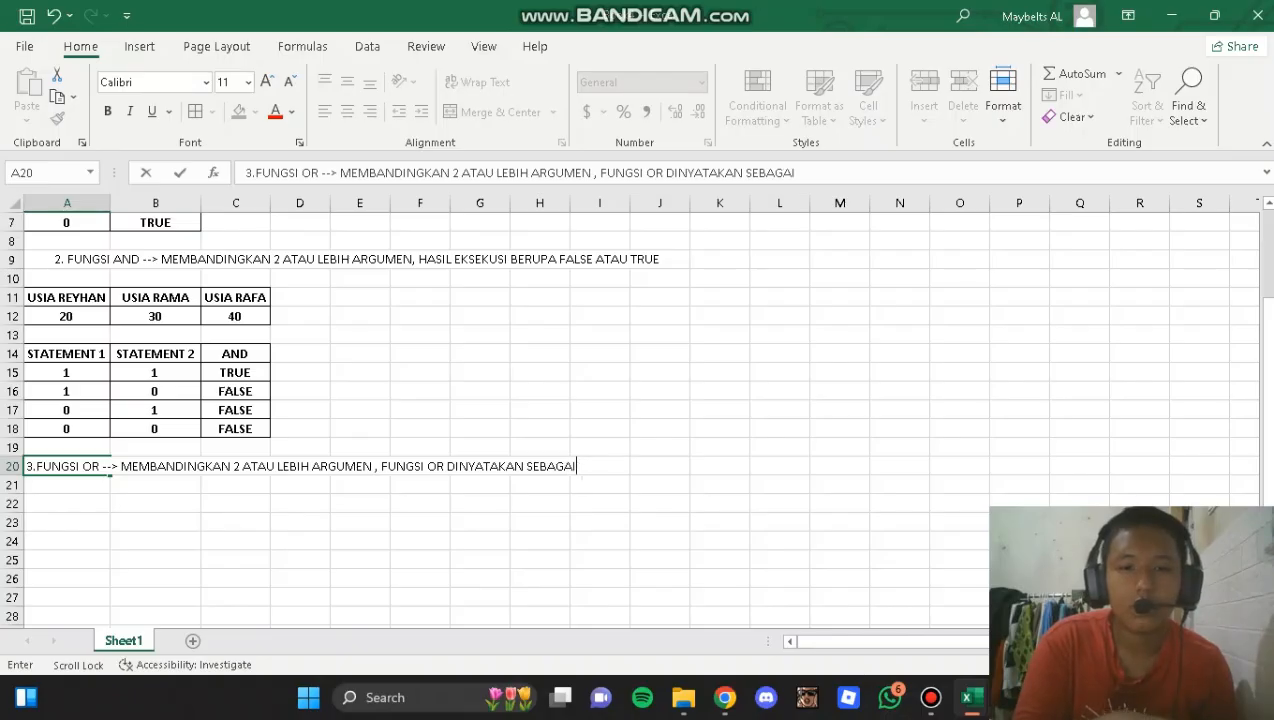
text(DISJUNGSI)
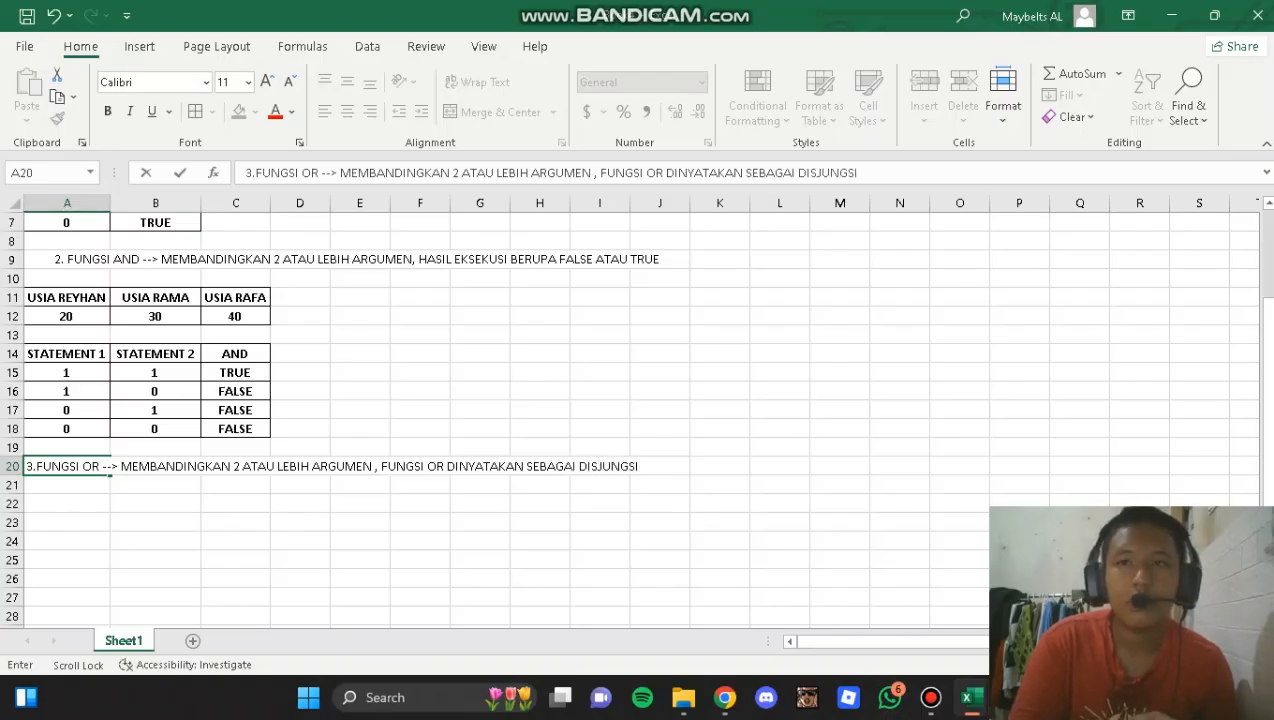
text(, YAITU MENENTUK)
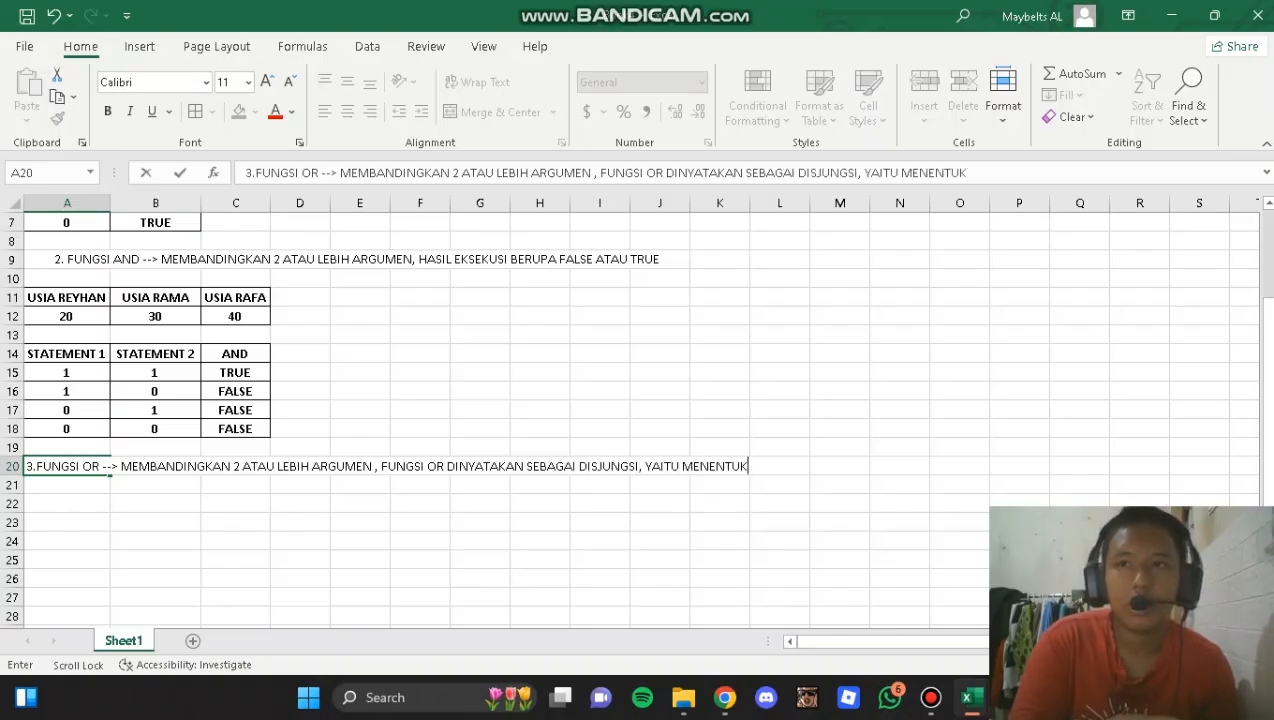
text(AN APAKAH TERDAPAT MI)
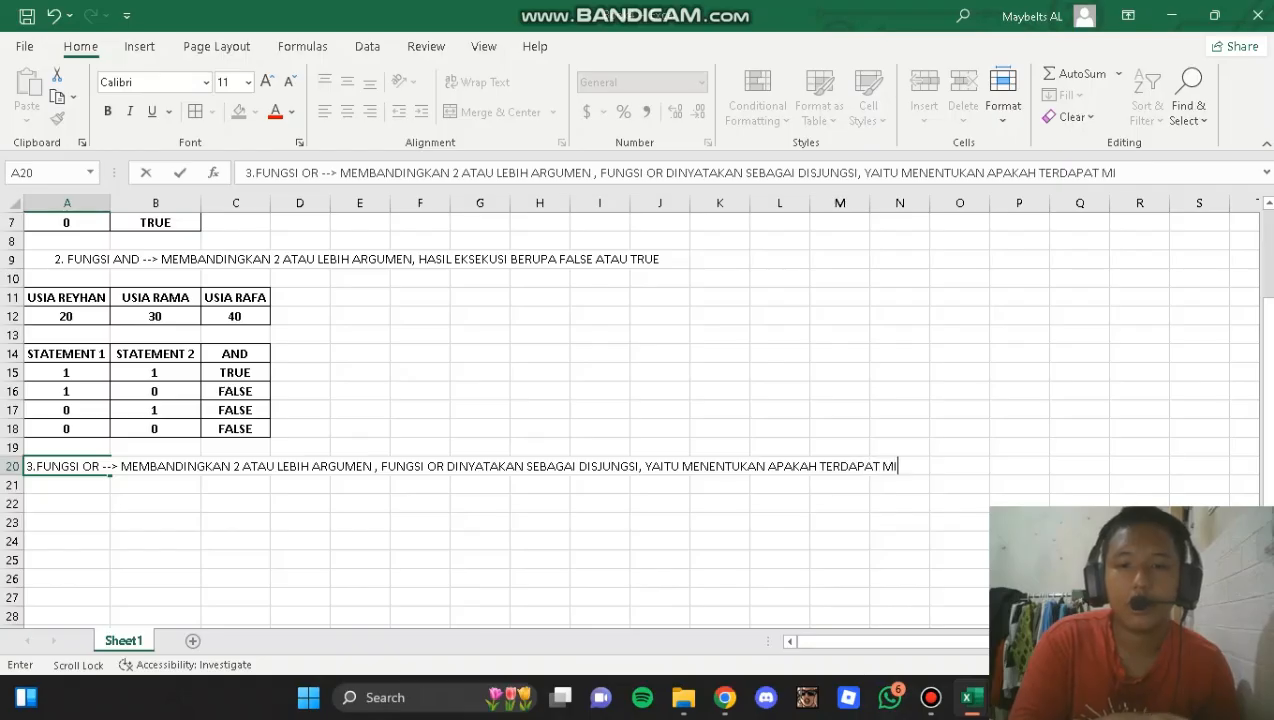
text(NIMAL 1 ARGU)
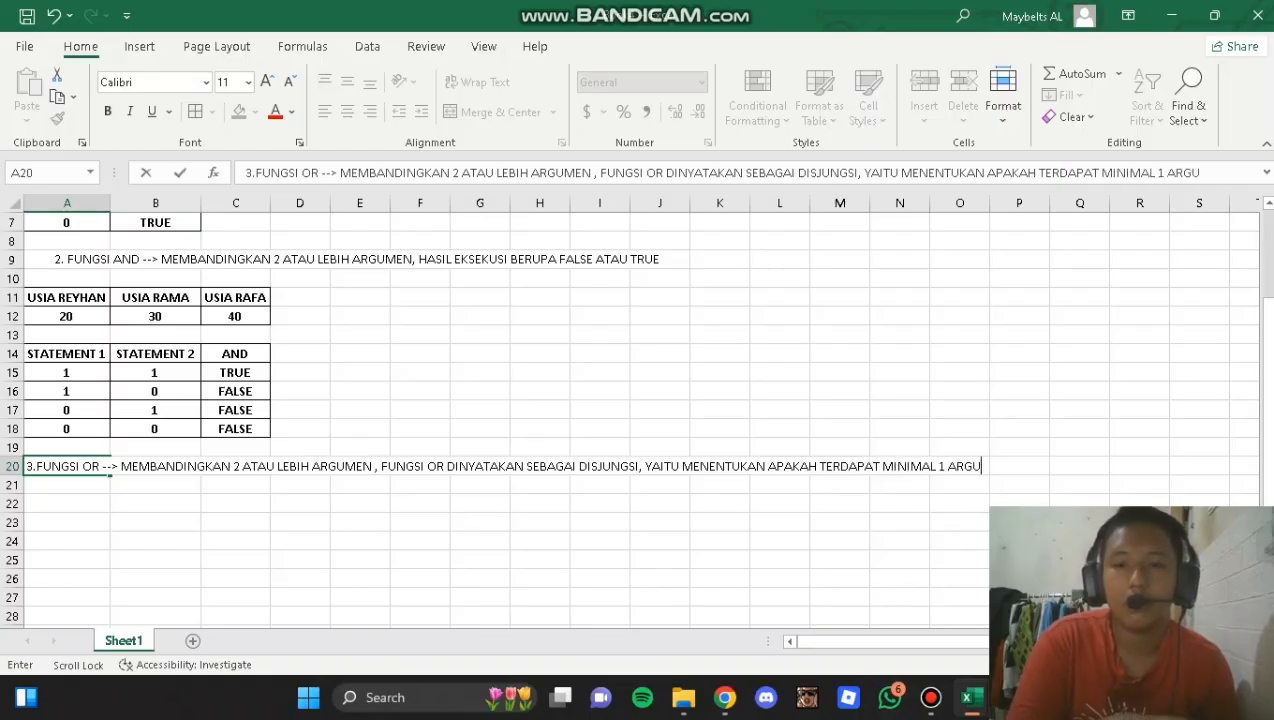
text(MEN YANG DIUJI )
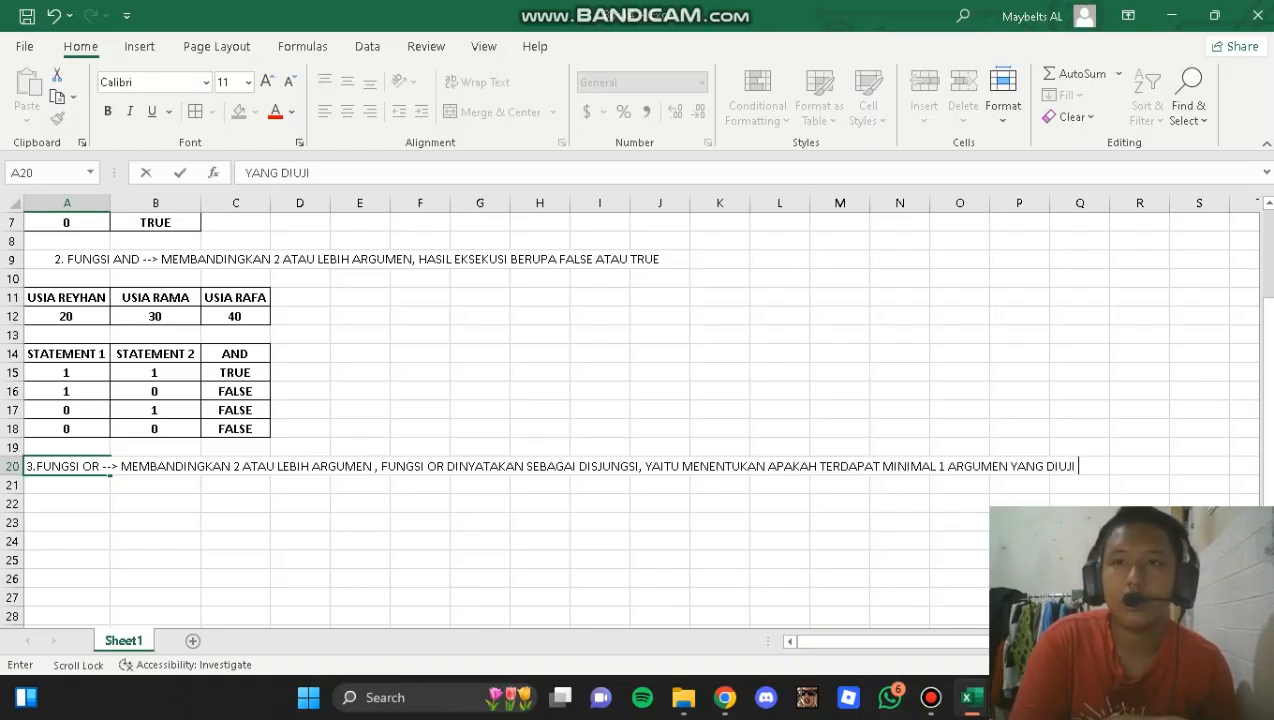
text(BERNILAI BENAR)
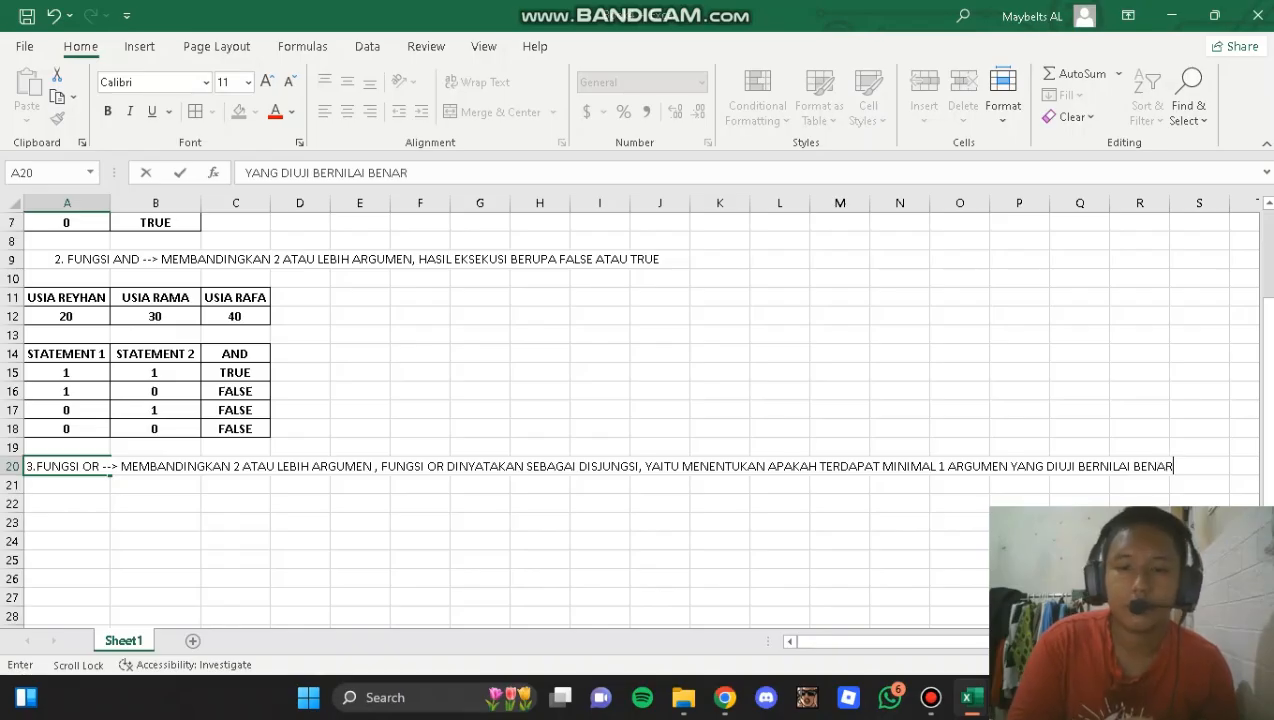
click(235, 541)
click(67, 504)
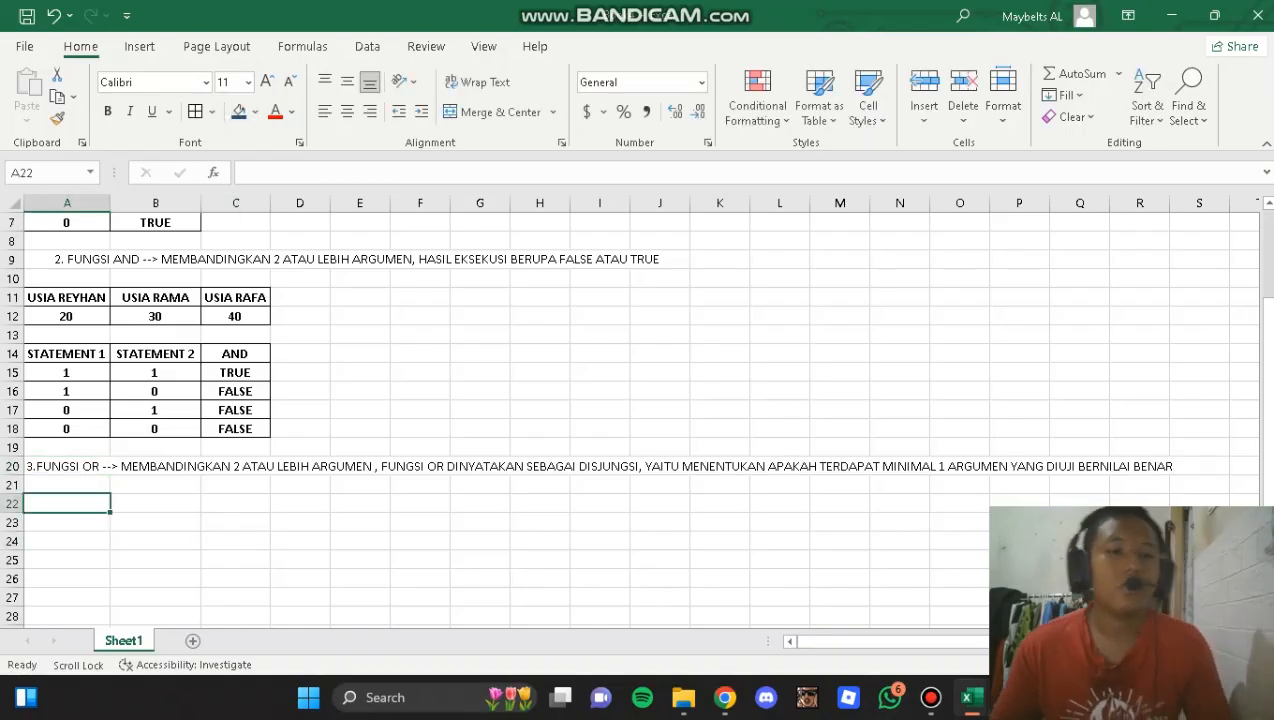
- Copy the age table from A11:C12 and paste it at A22 below the OR heading
click(67, 466)
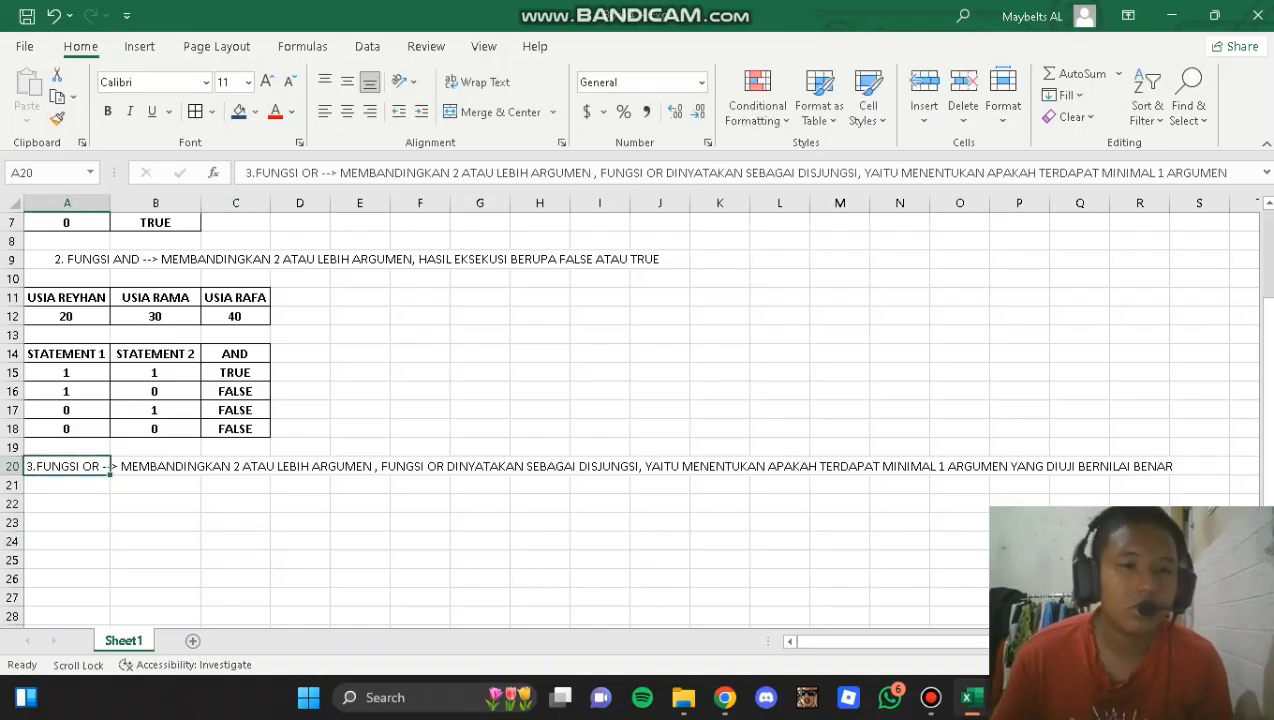
scroll(600, 420, down, 1)
scroll(600, 420, down, 1)
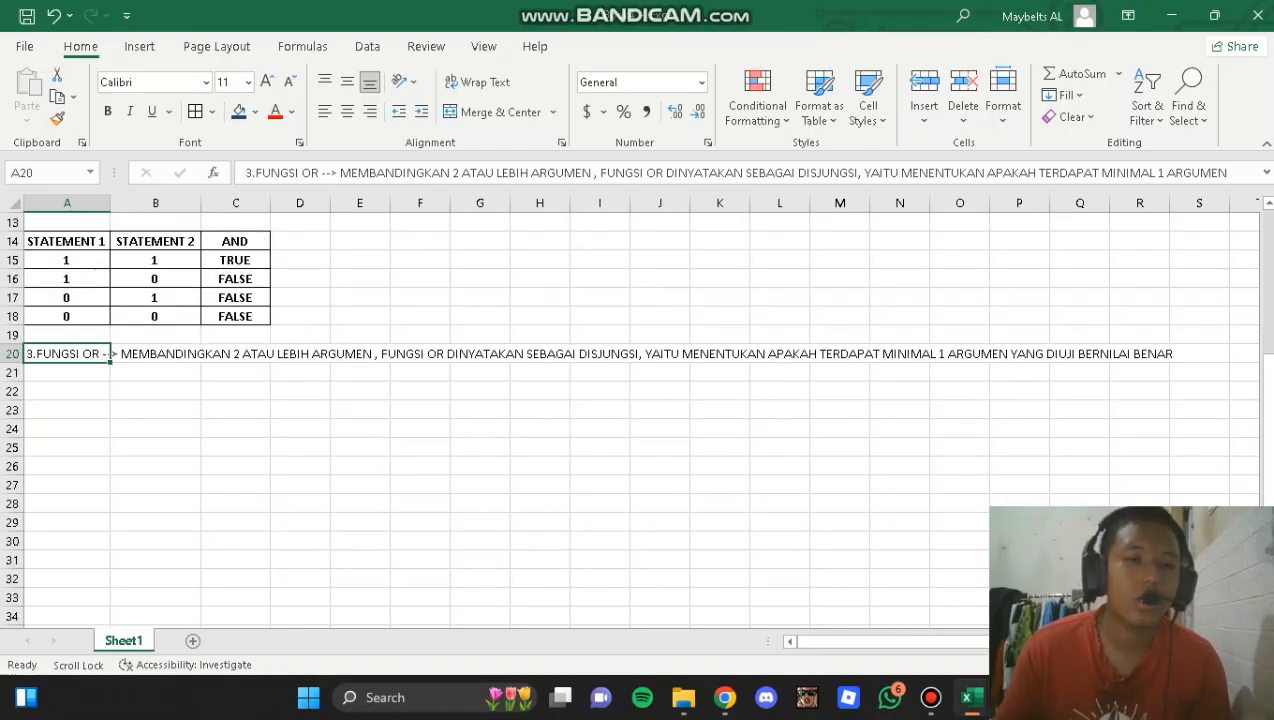
scroll(600, 420, up, 2)
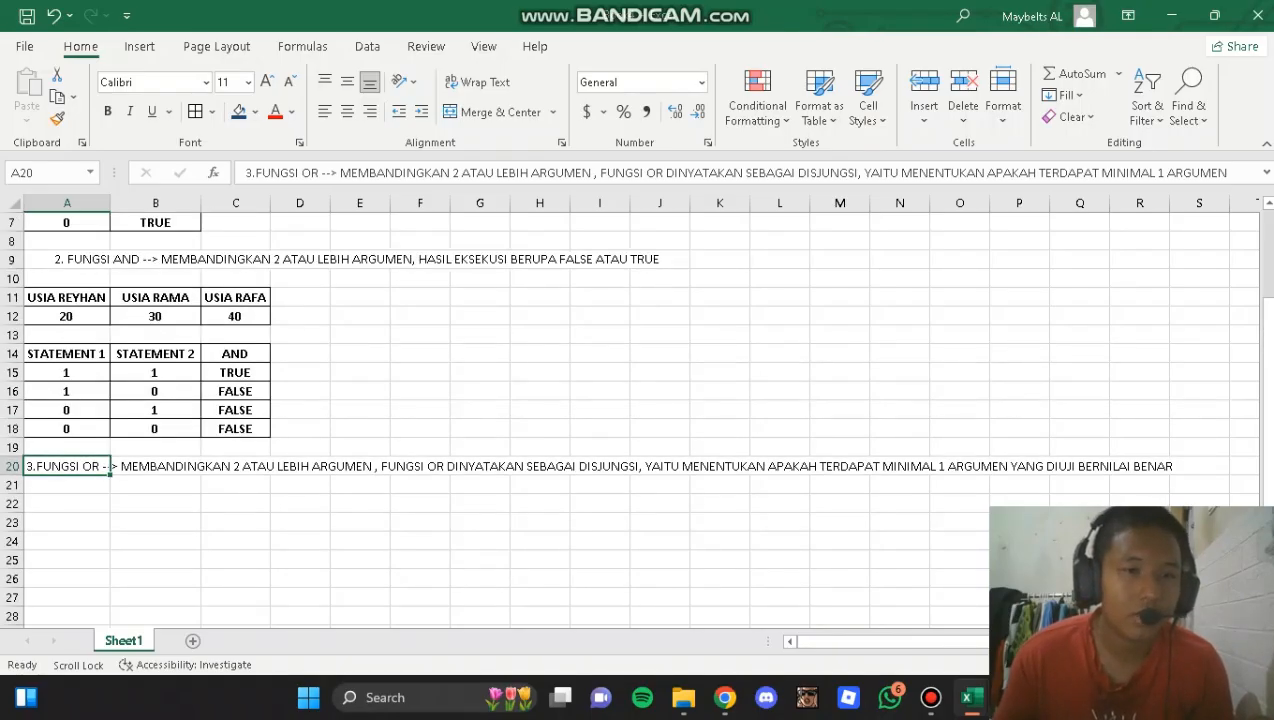
drag(67, 298, 236, 316)
key(ctrl+c)
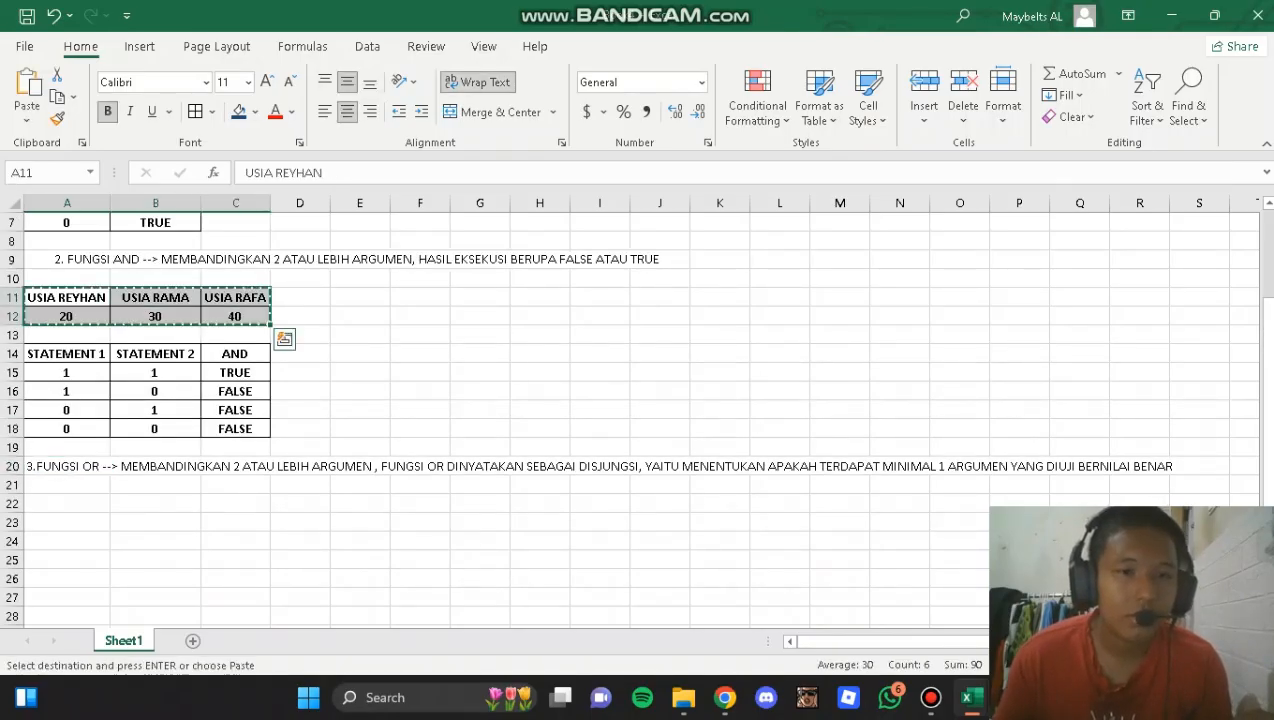
scroll(600, 420, down, 1)
click(67, 447)
key(ctrl+v)
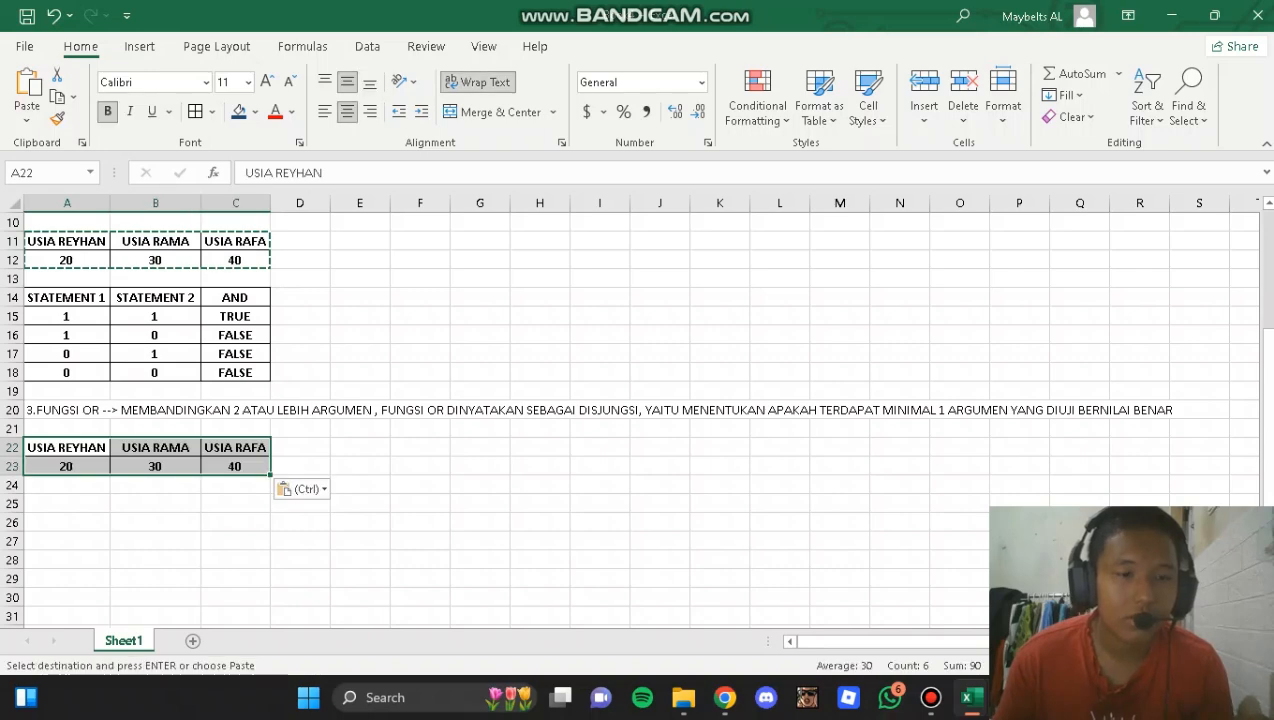
- Enter the OR truth table headers STATEMENT 1 in A25 and STATEMENT 2 in B25
scroll(600, 420, down, 1)
scroll(600, 420, down, 1)
scroll(600, 420, up, 1)
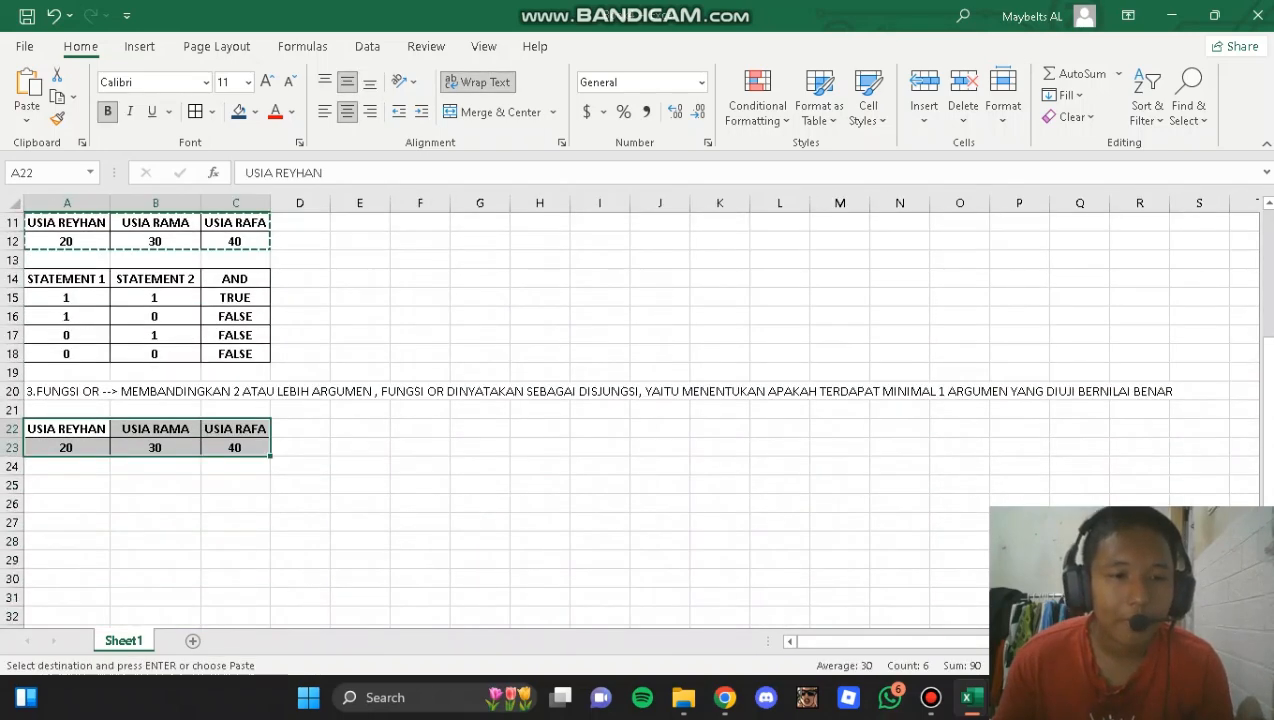
click(67, 485)
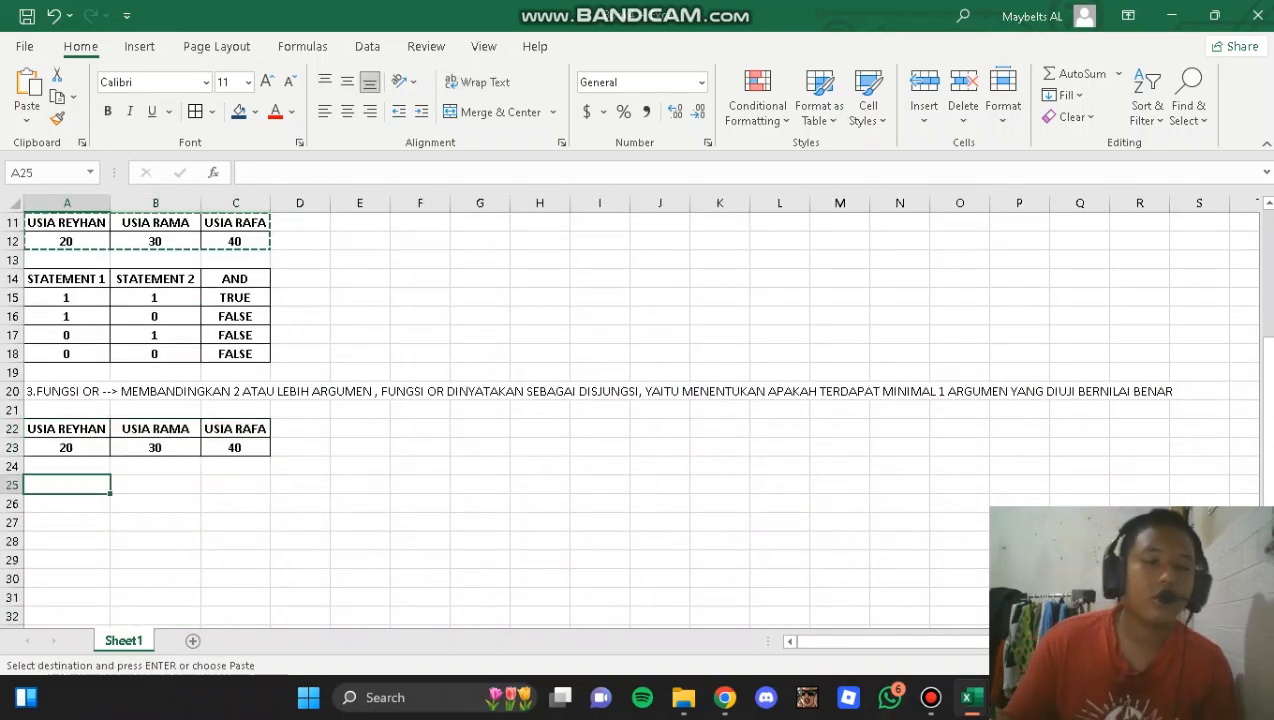
text(STATEMENT 1)
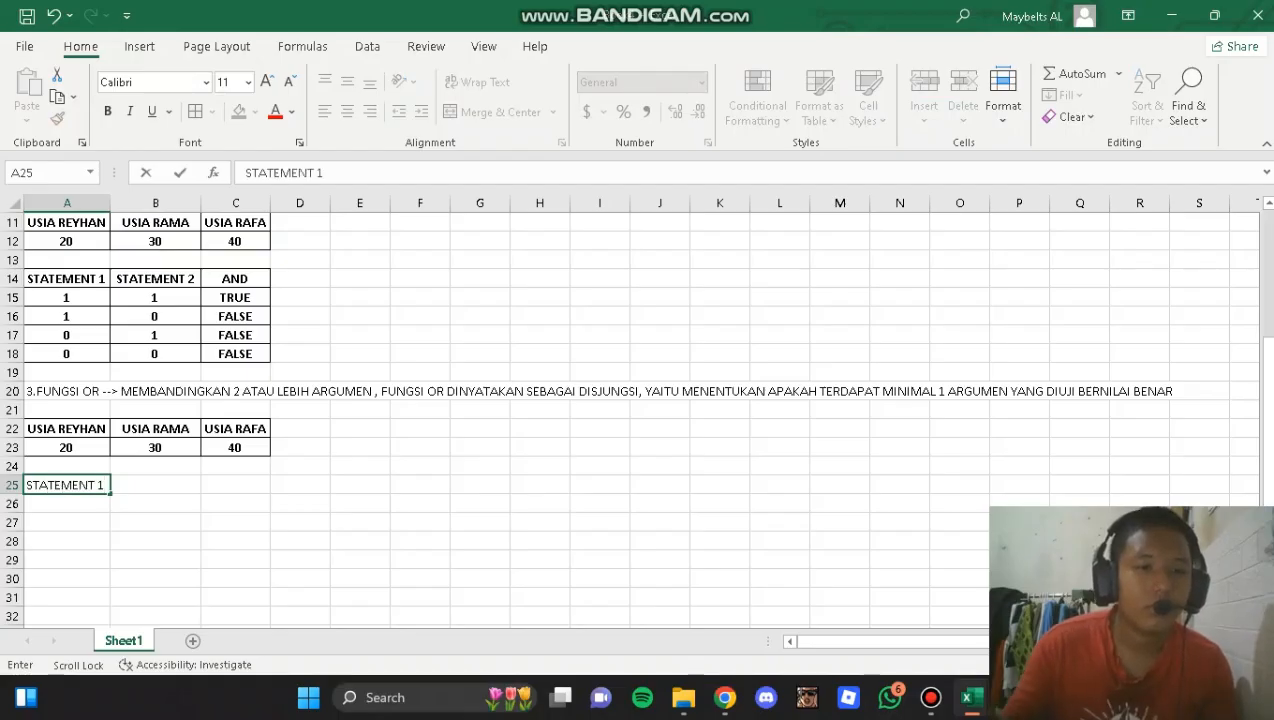
key(Tab)
key(Caps_Lock)
text(stat)
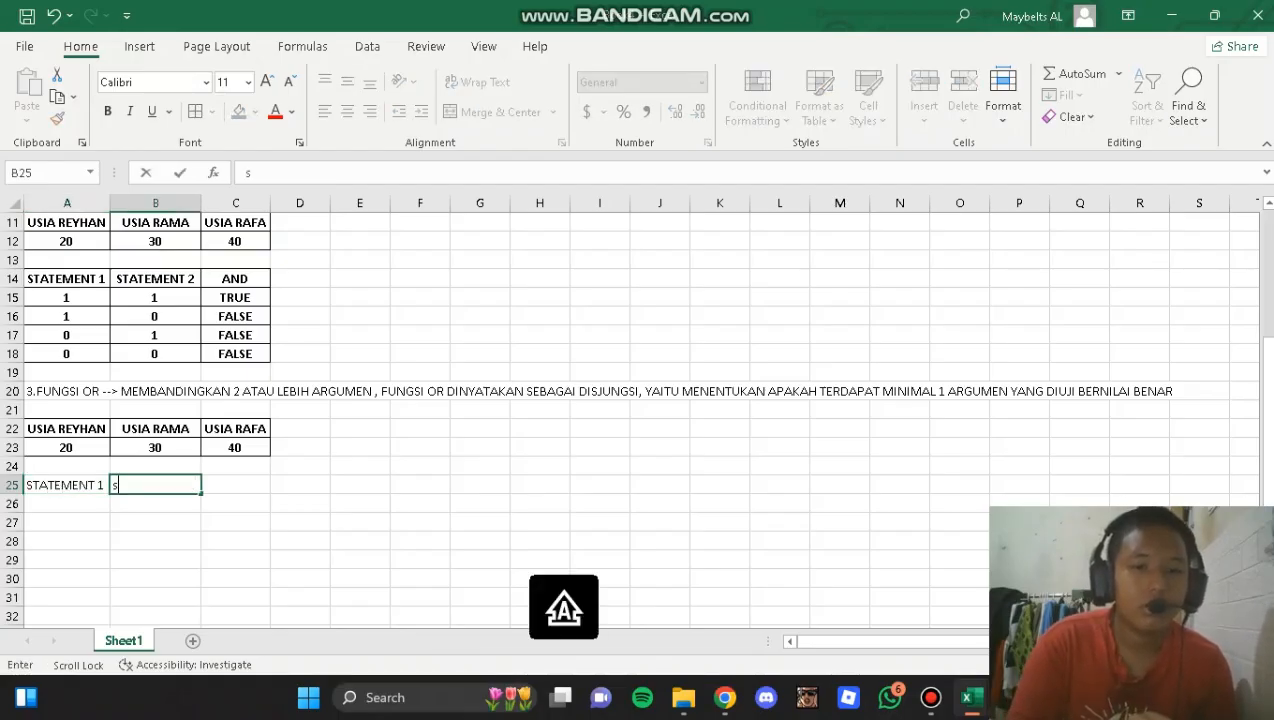
key(BackSpace)
key(BackSpace)
key(Caps_Lock)
key(BackSpace)
text(STATEMENT 2)
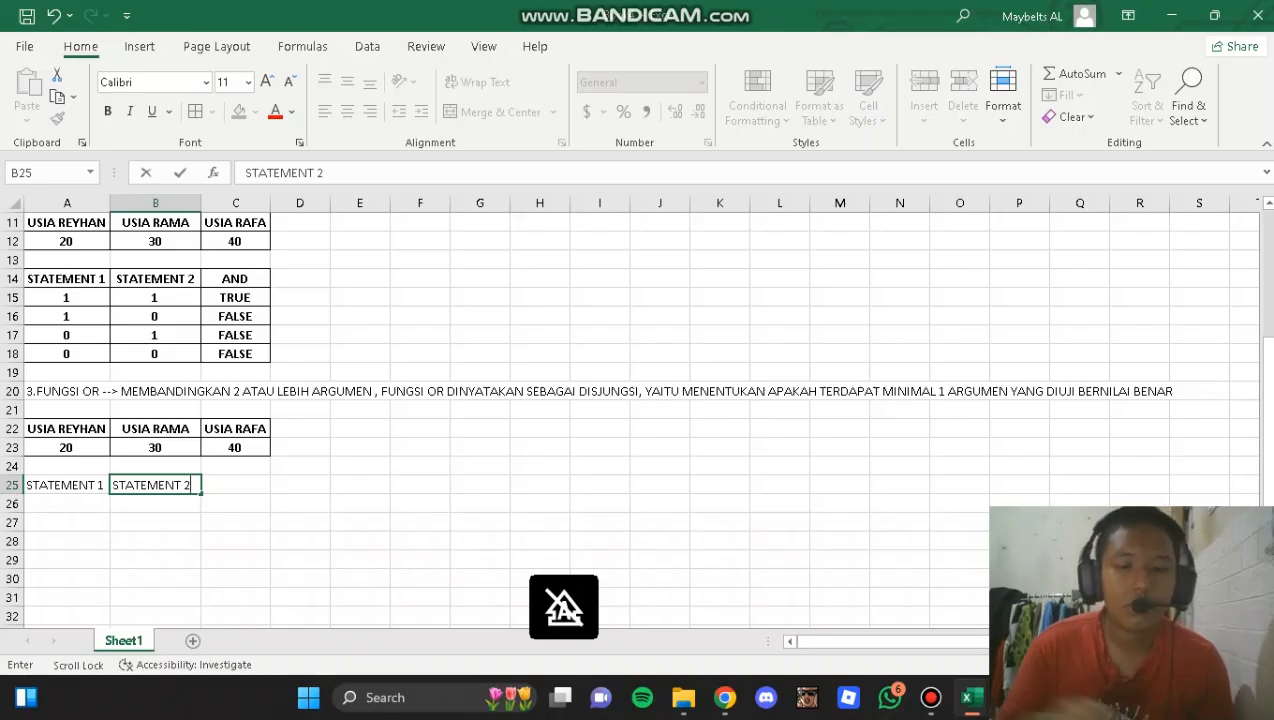
- Fill A26:B29 row by row with the statement pairs 1 and 1, 1 and 0, 0 and 1, 0 and 0
key(Return)
text(1)
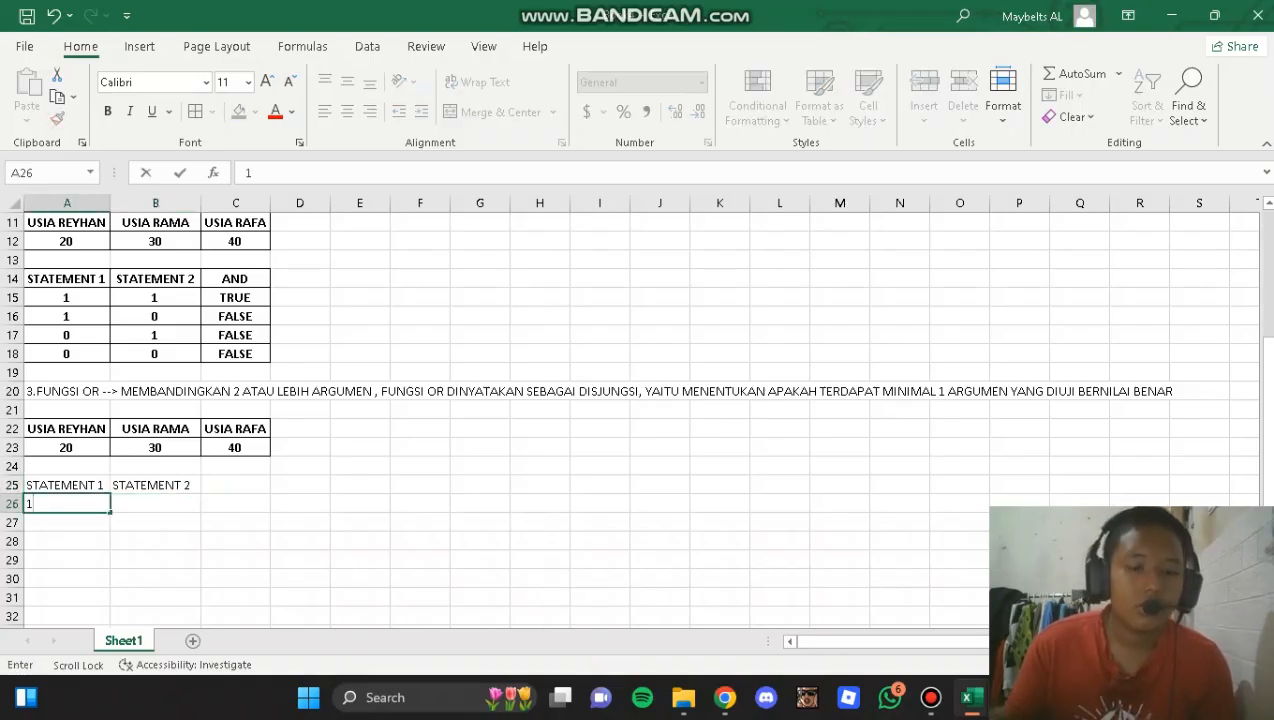
key(Tab)
text(1)
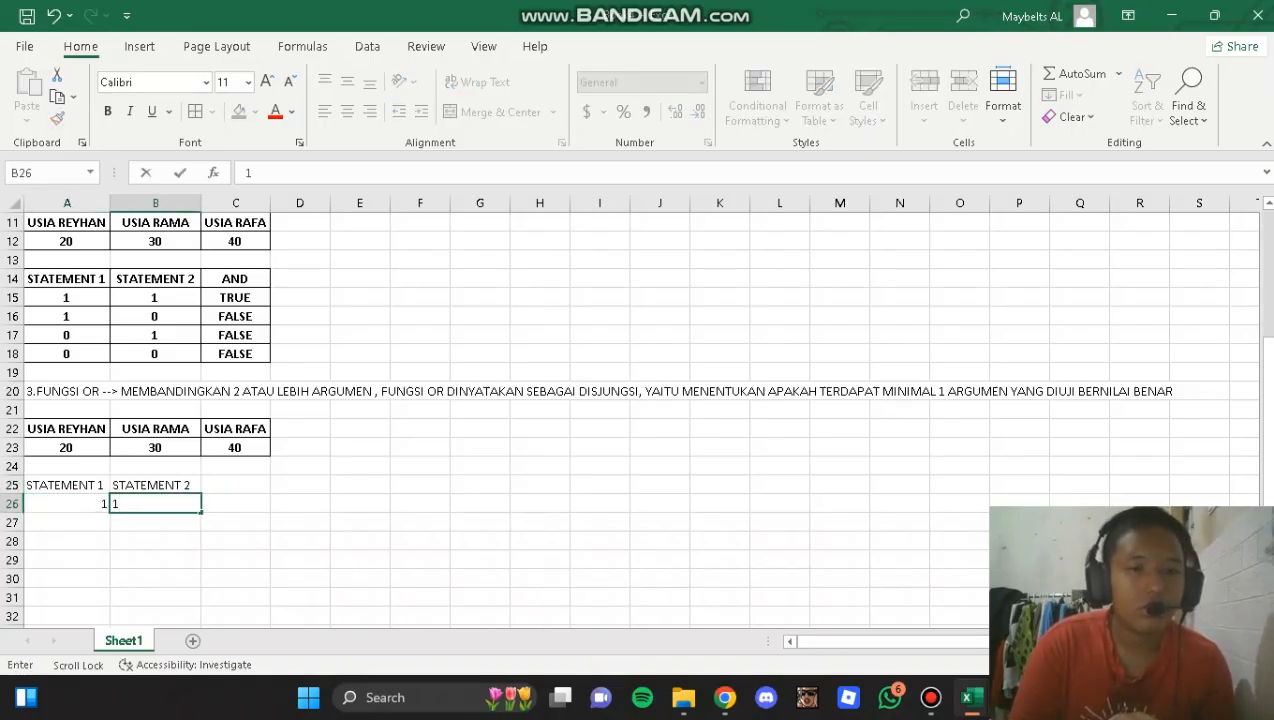
key(Return)
text(1)
key(Tab)
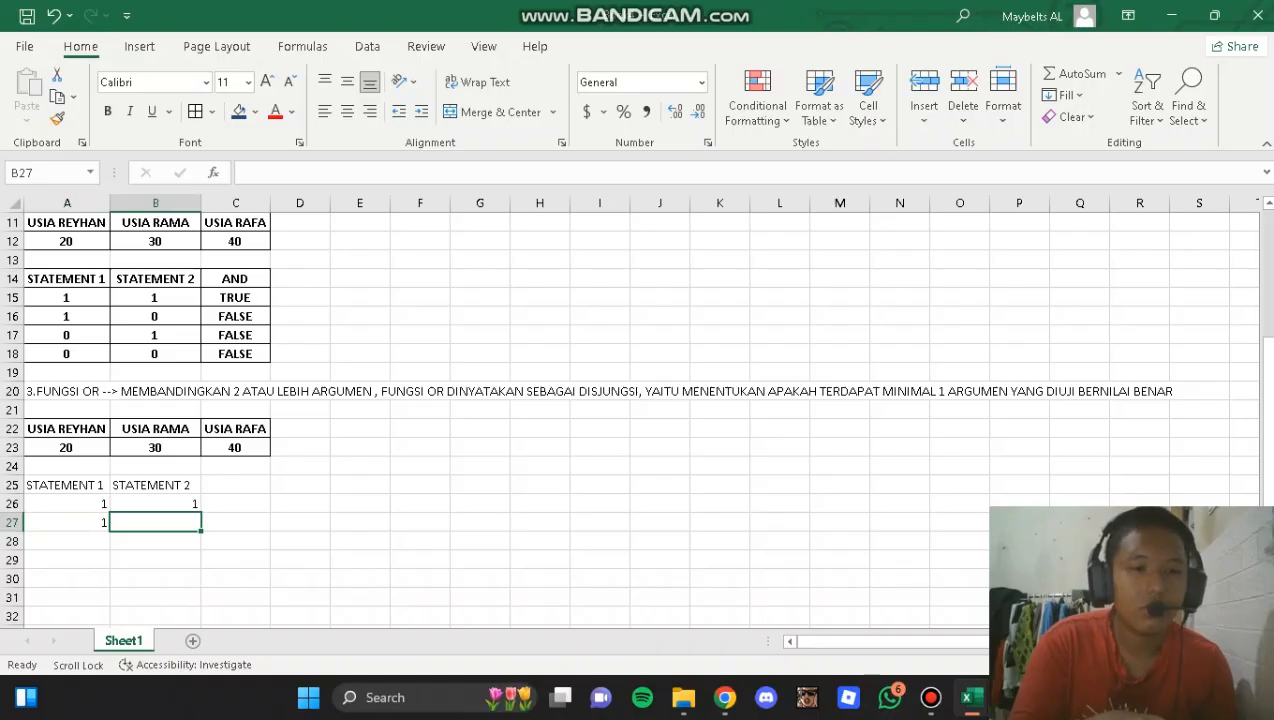
text(0)
key(Return)
text(0)
key(Tab)
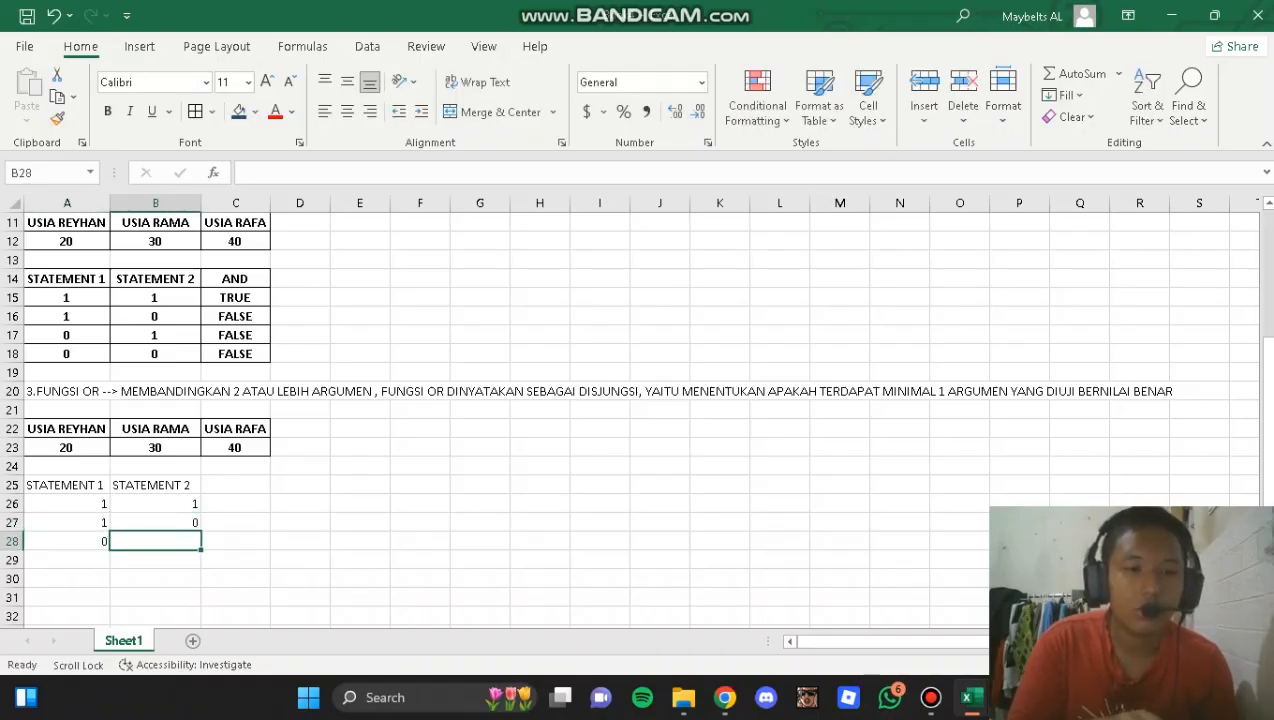
text(1)
key(Return)
text(0)
text(0)
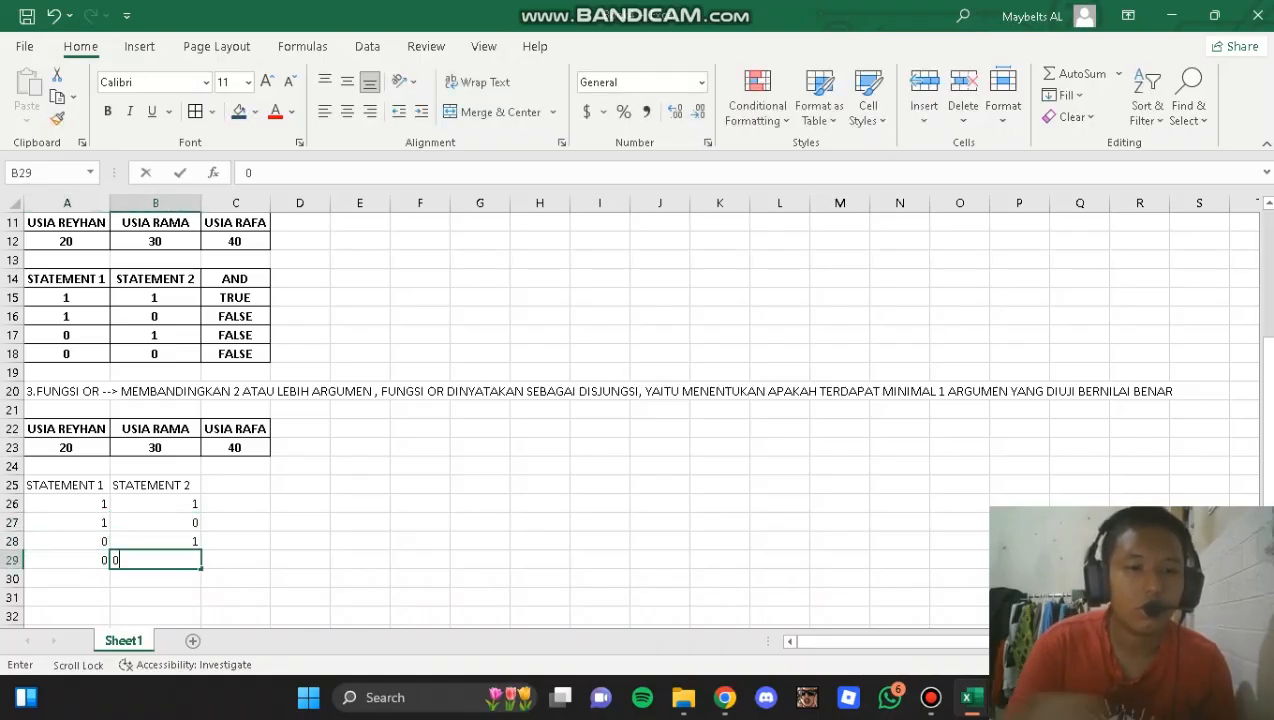
- Enter the header OR in C25, beside the STATEMENT 2 header of the new truth table
click(235, 485)
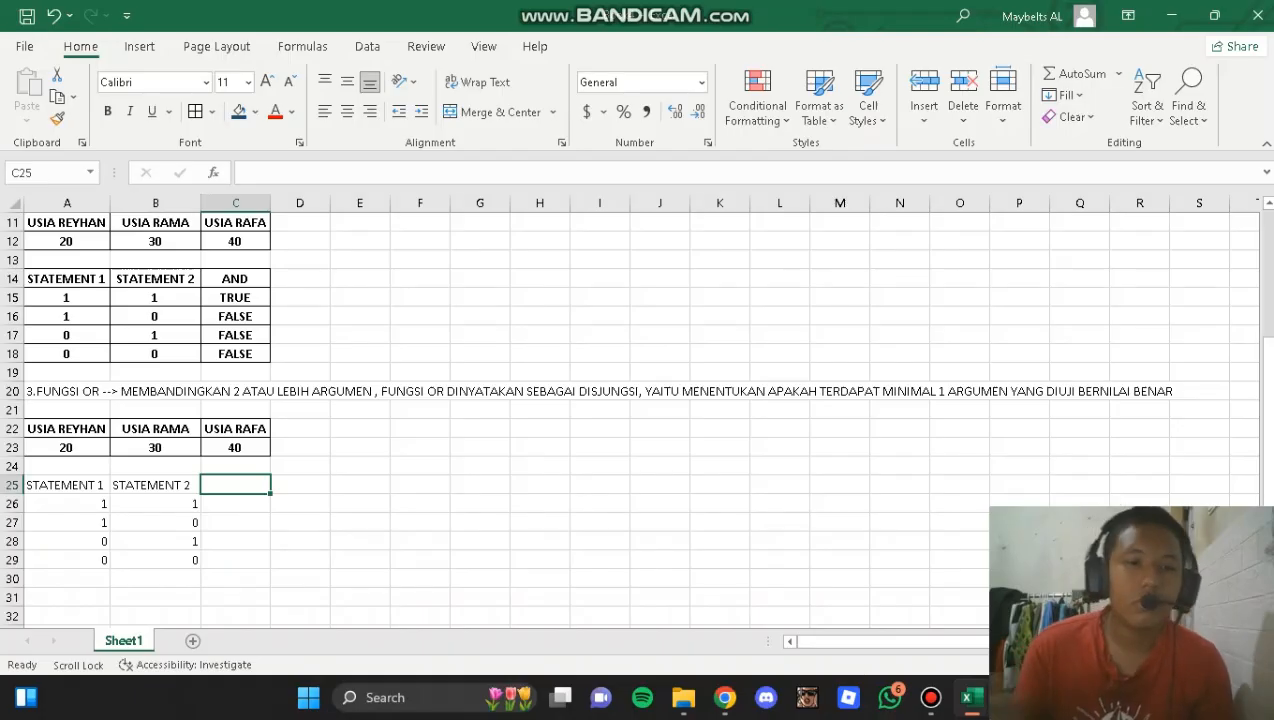
text(OR)
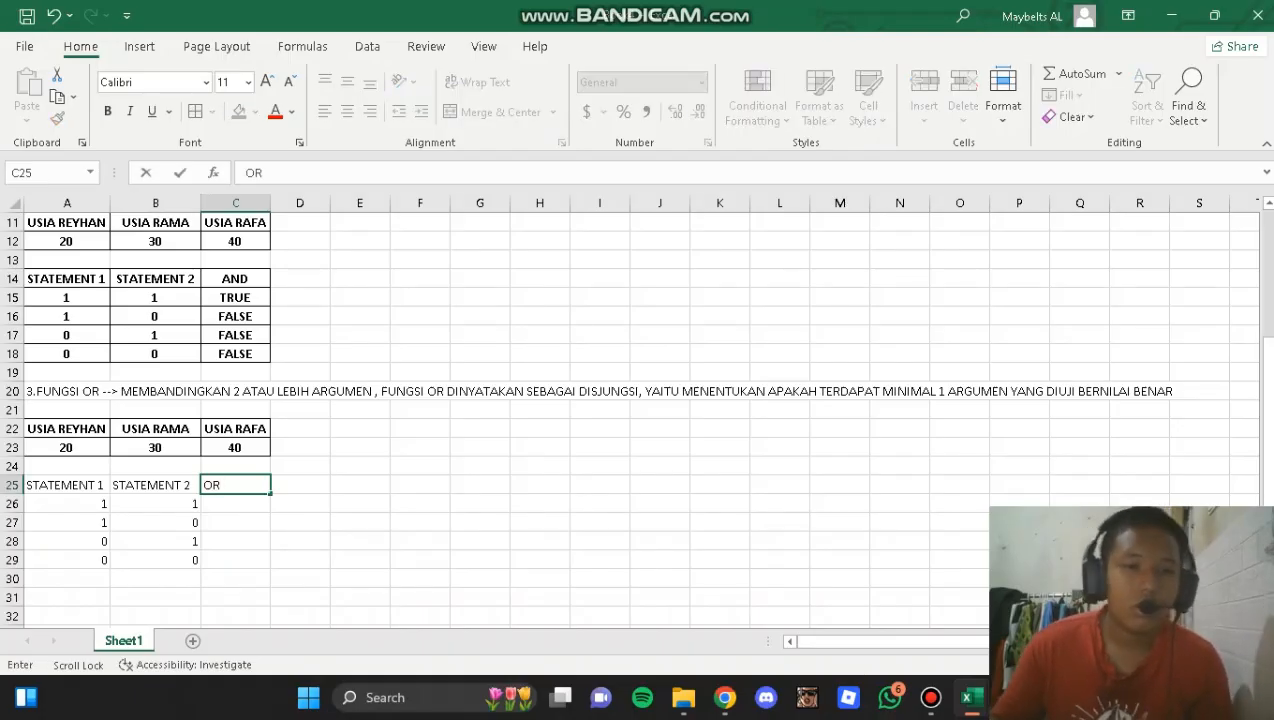
key(Return)
- Enter the formula =OR(A23<B23,B23>A23) in C26 for the 1 and 1 statement pair
text(=)
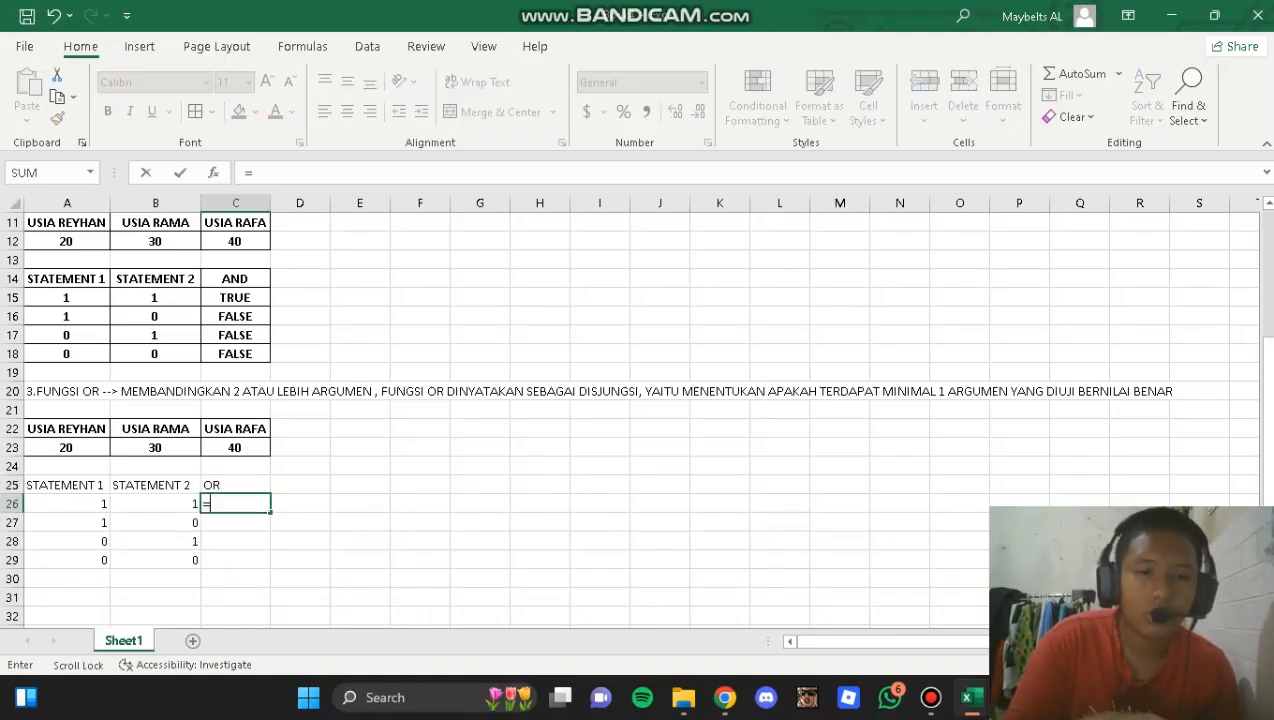
text(OR()
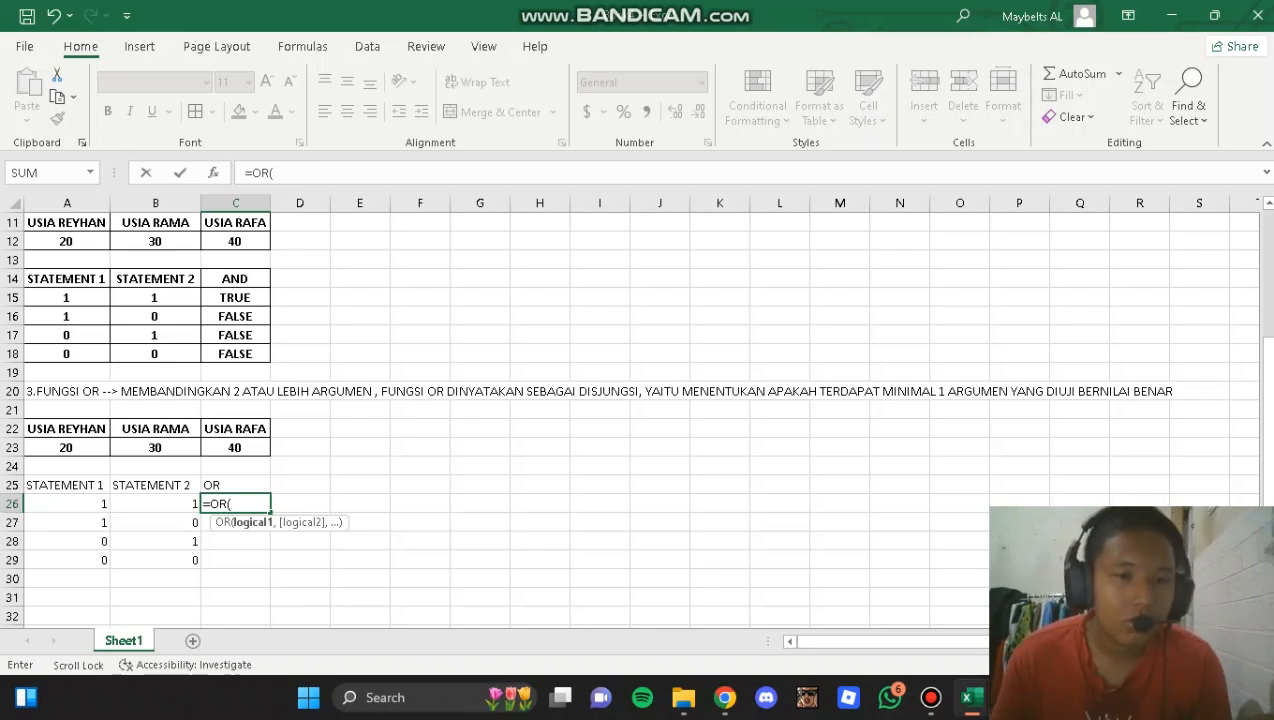
click(66, 448)
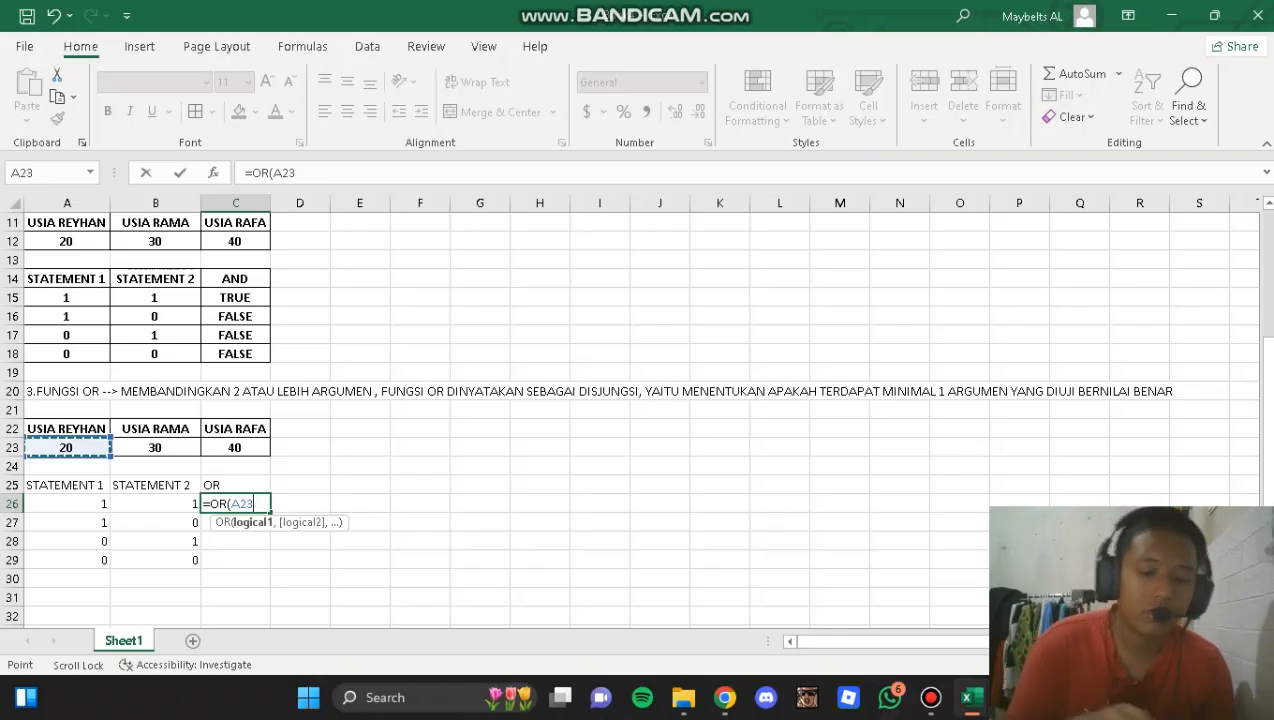
text(<)
click(155, 448)
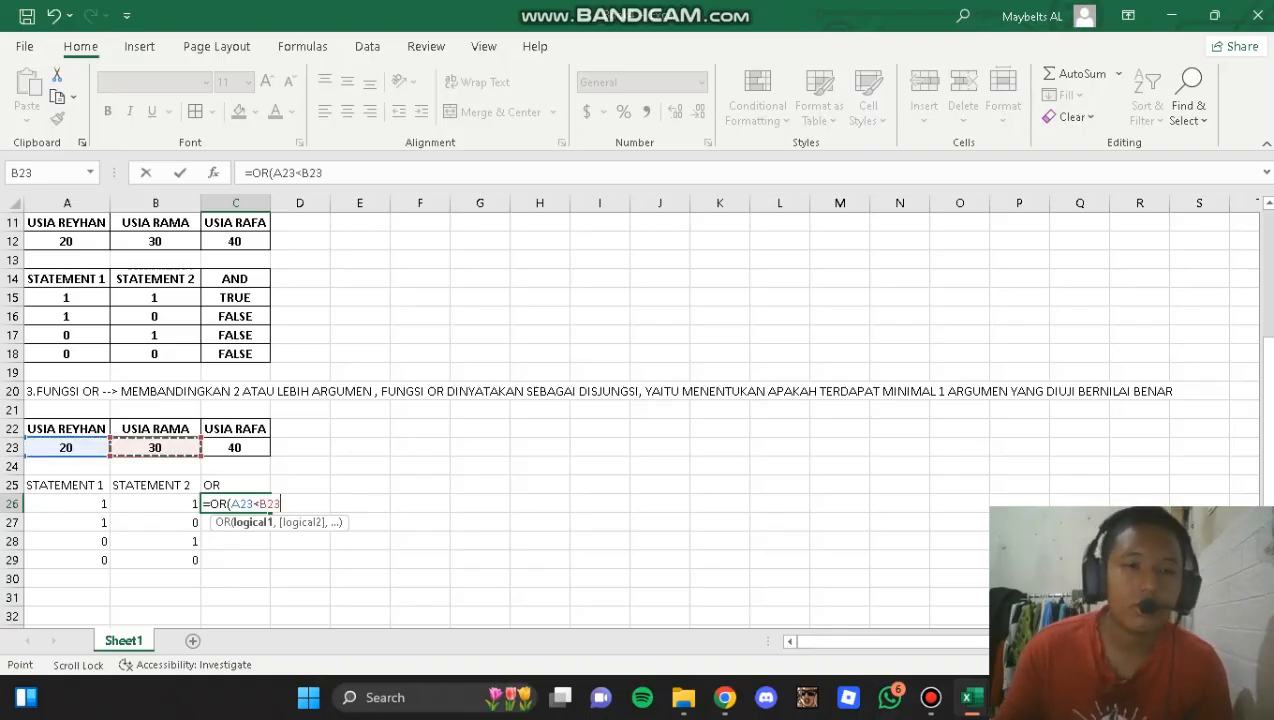
text(,)
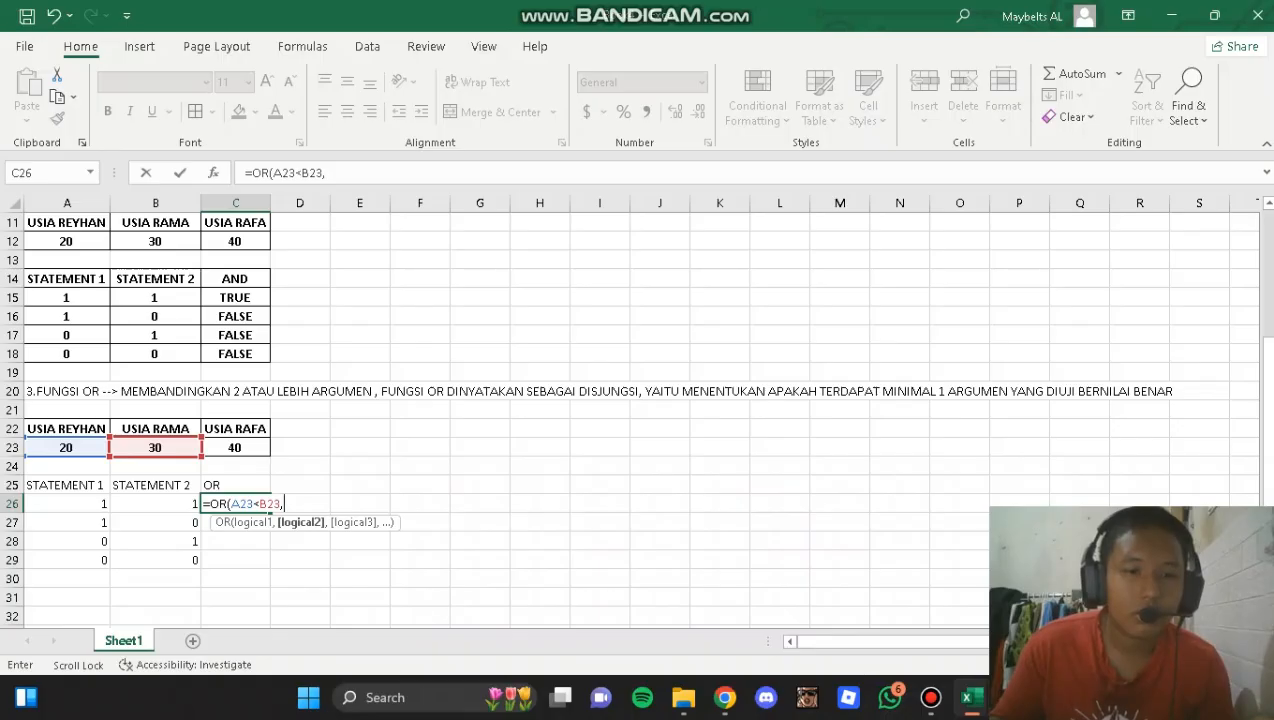
click(155, 448)
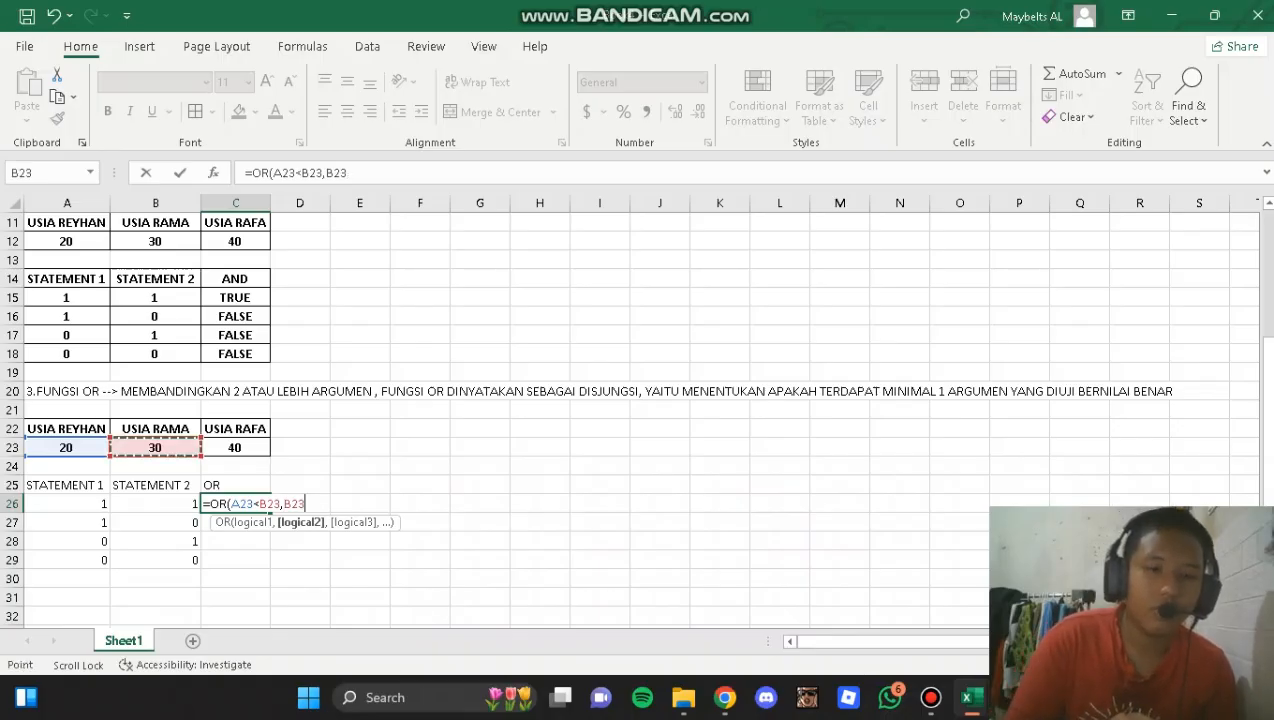
text(>)
click(66, 448)
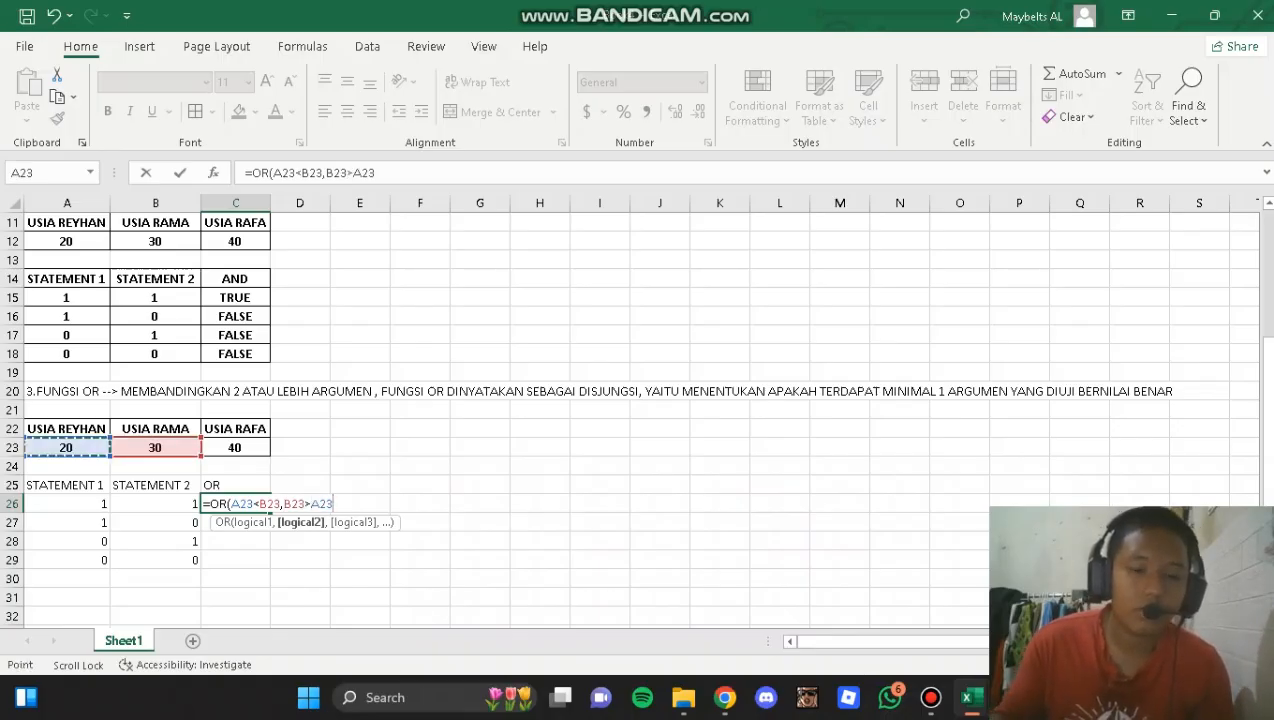
text())
key(Return)
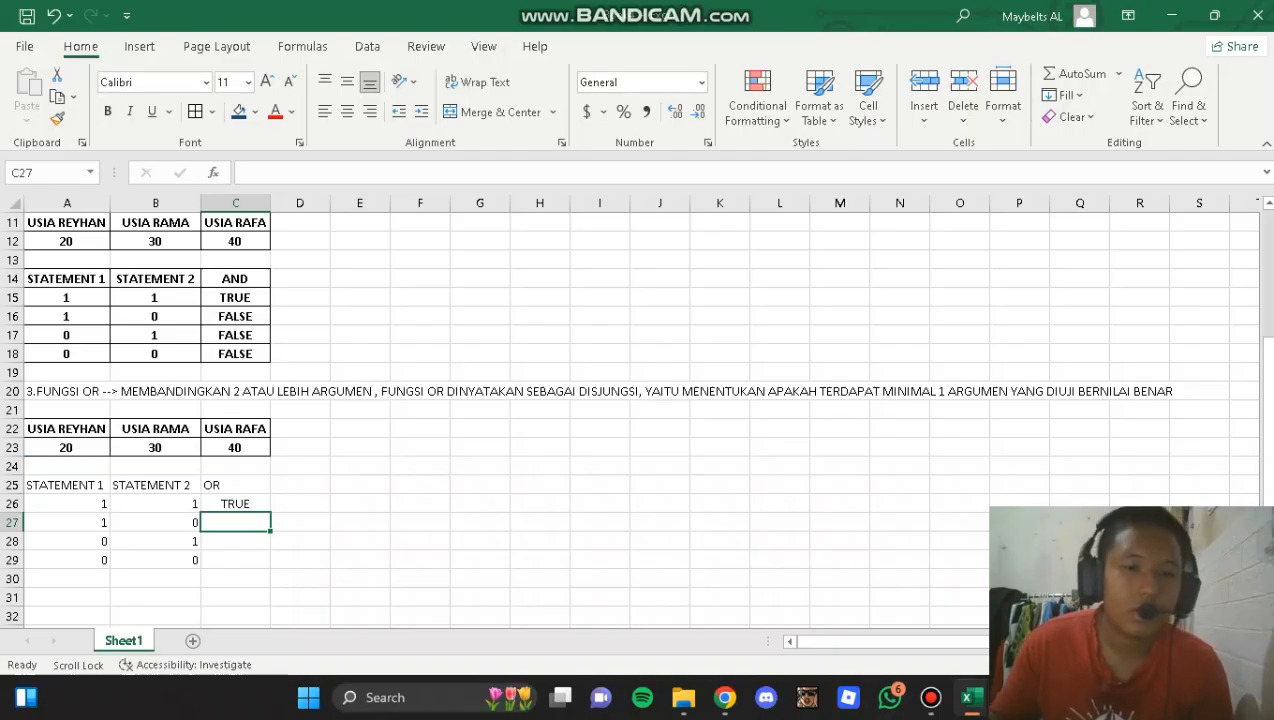
click(235, 504)
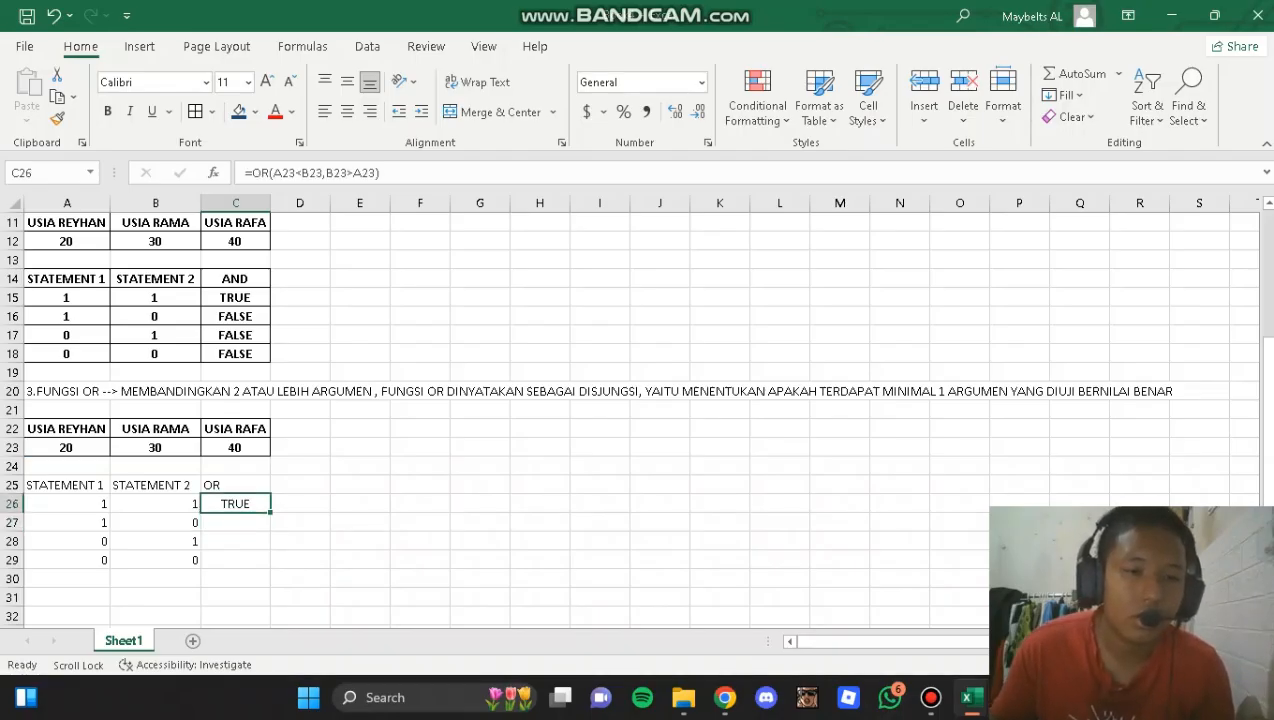
- Enter the formula =OR(A23<B23,B23>C23) in C27 for the 1 and 0 statement pair
click(235, 523)
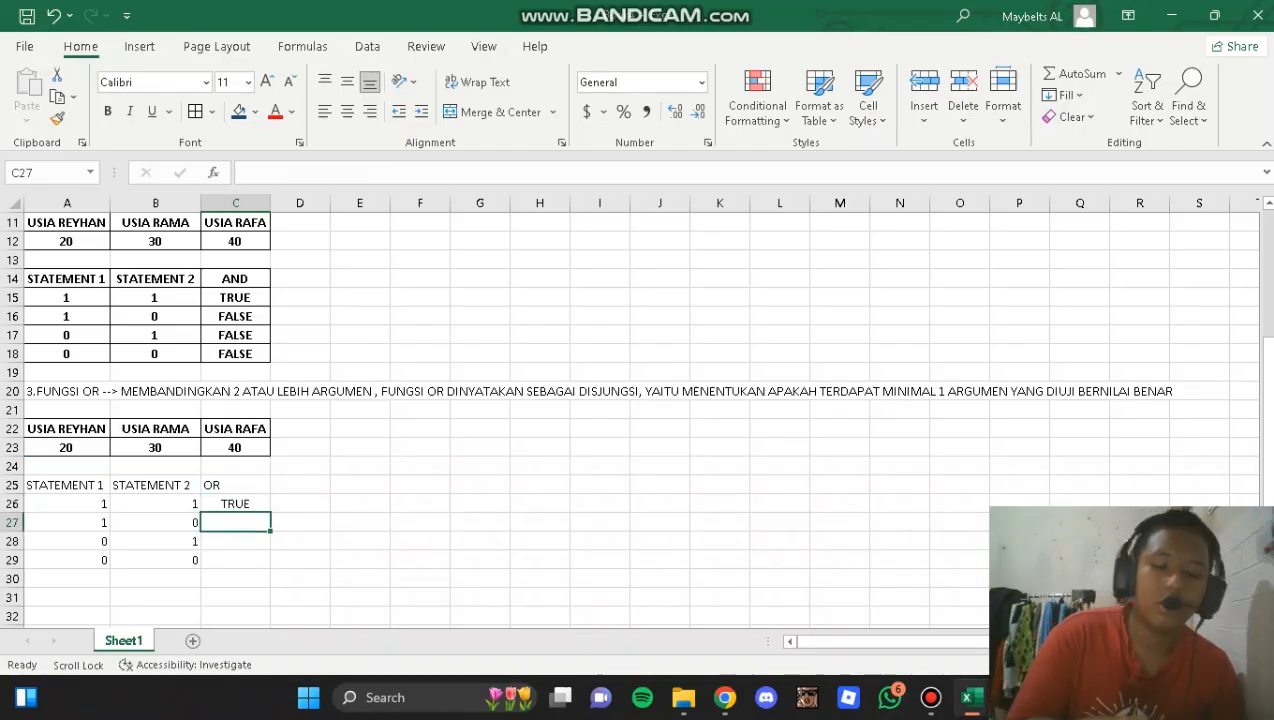
text(=OR()
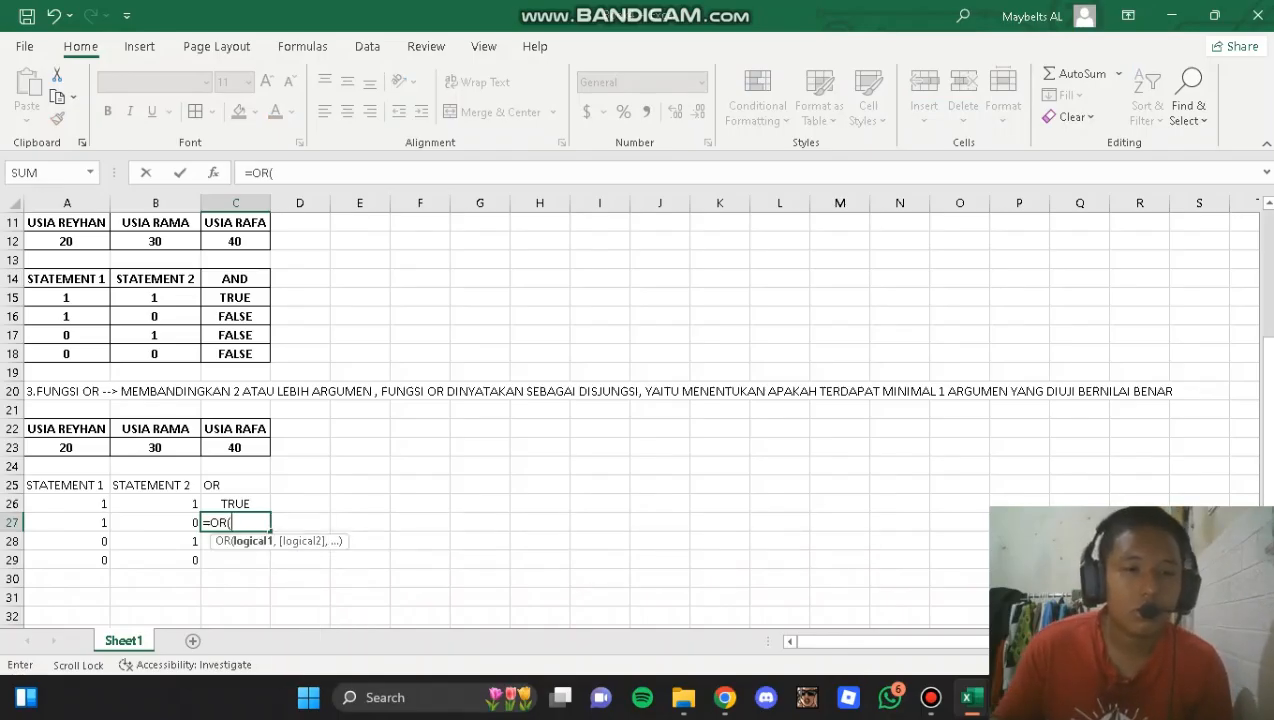
click(66, 448)
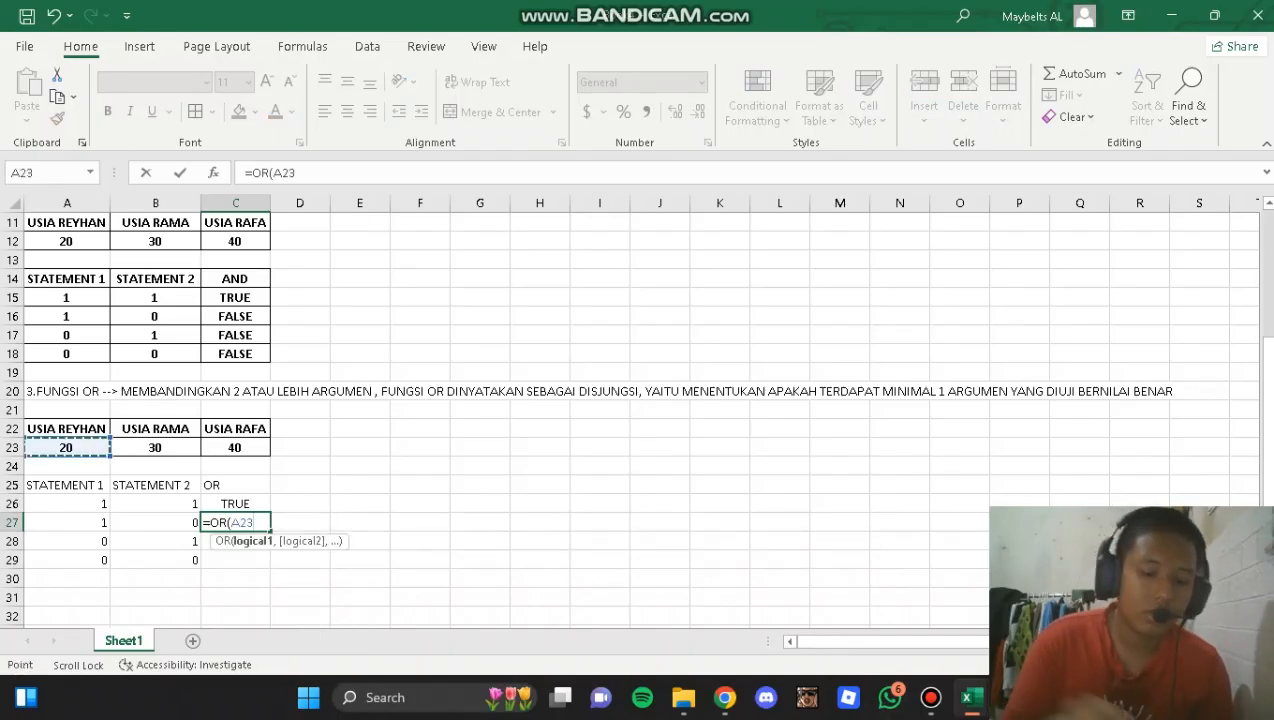
text(<)
click(155, 448)
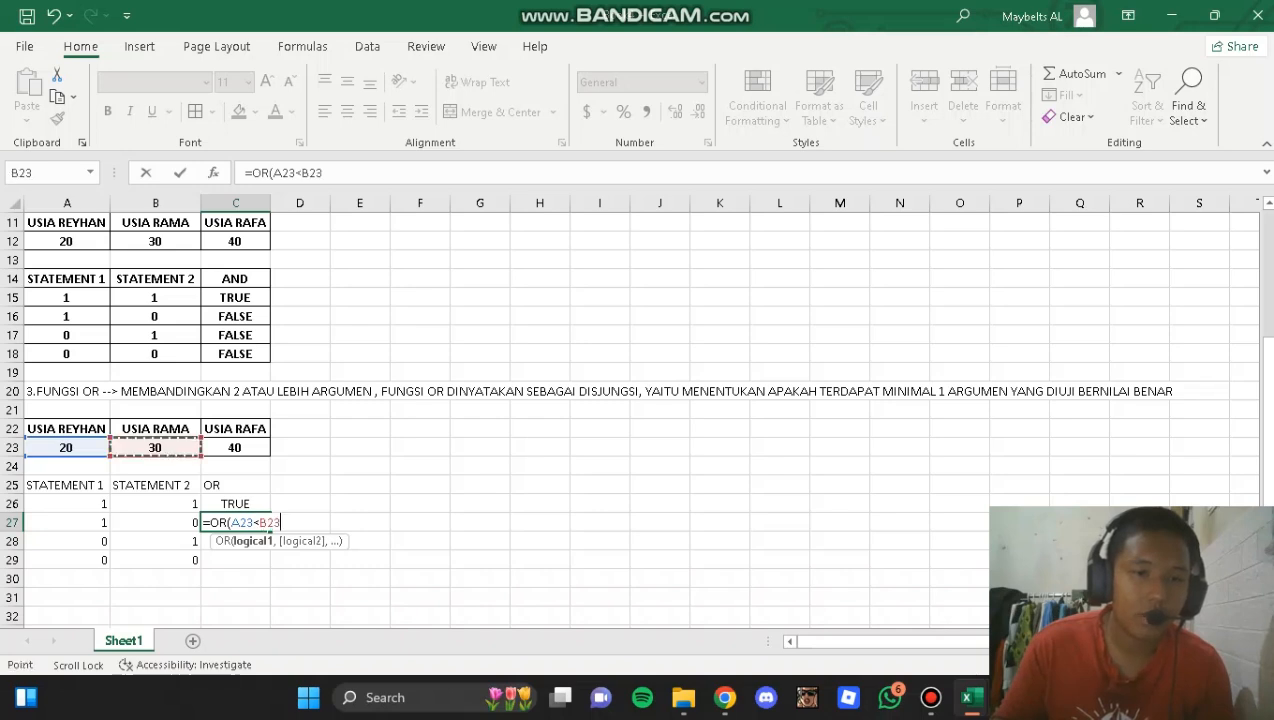
text(,)
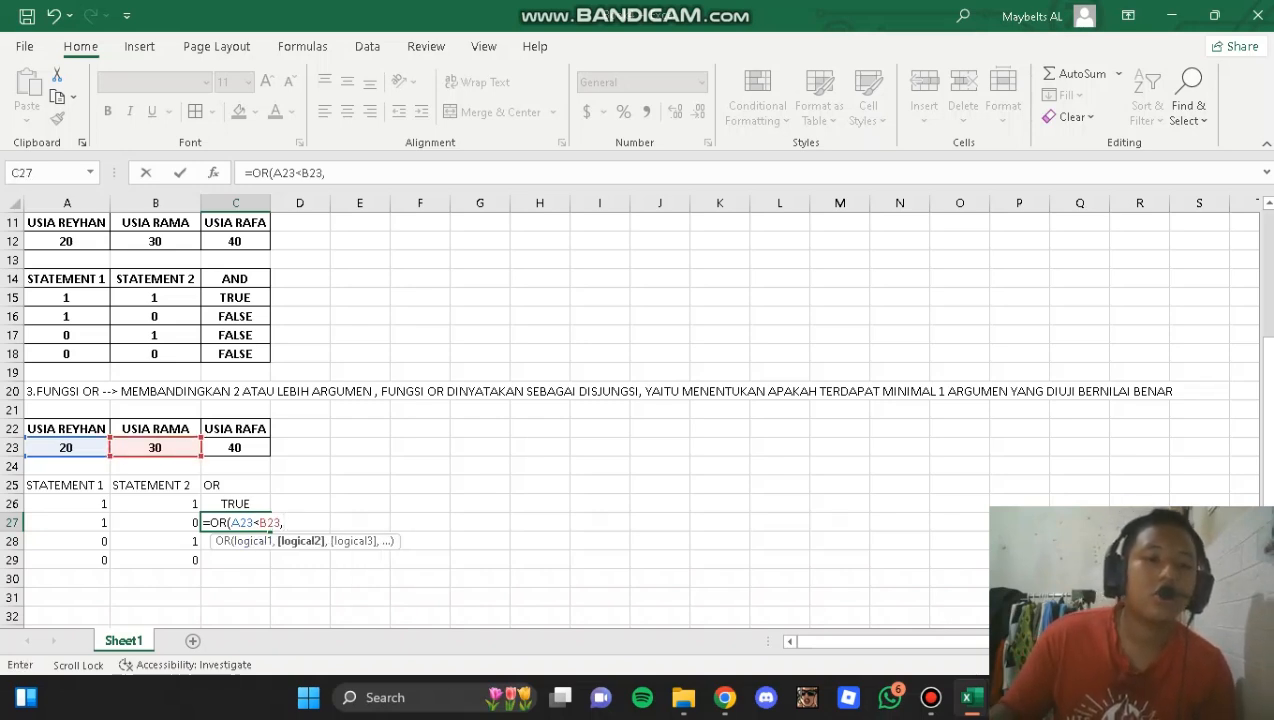
click(155, 448)
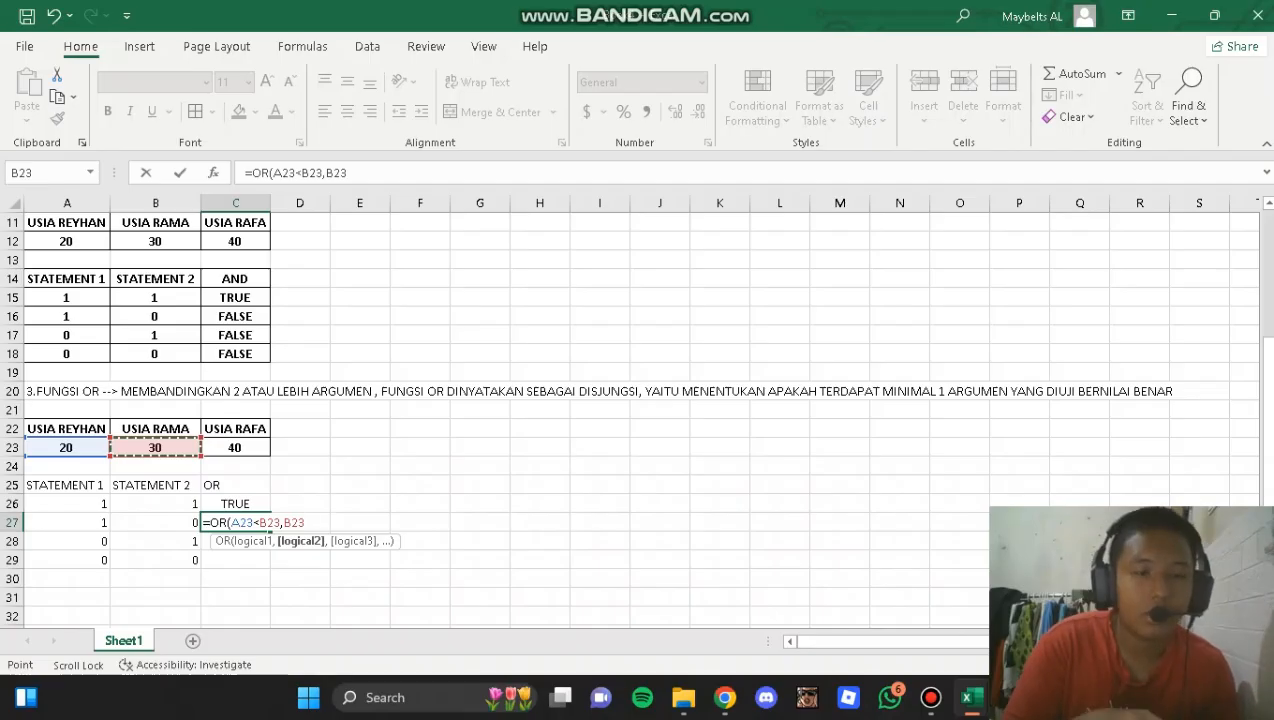
text(>)
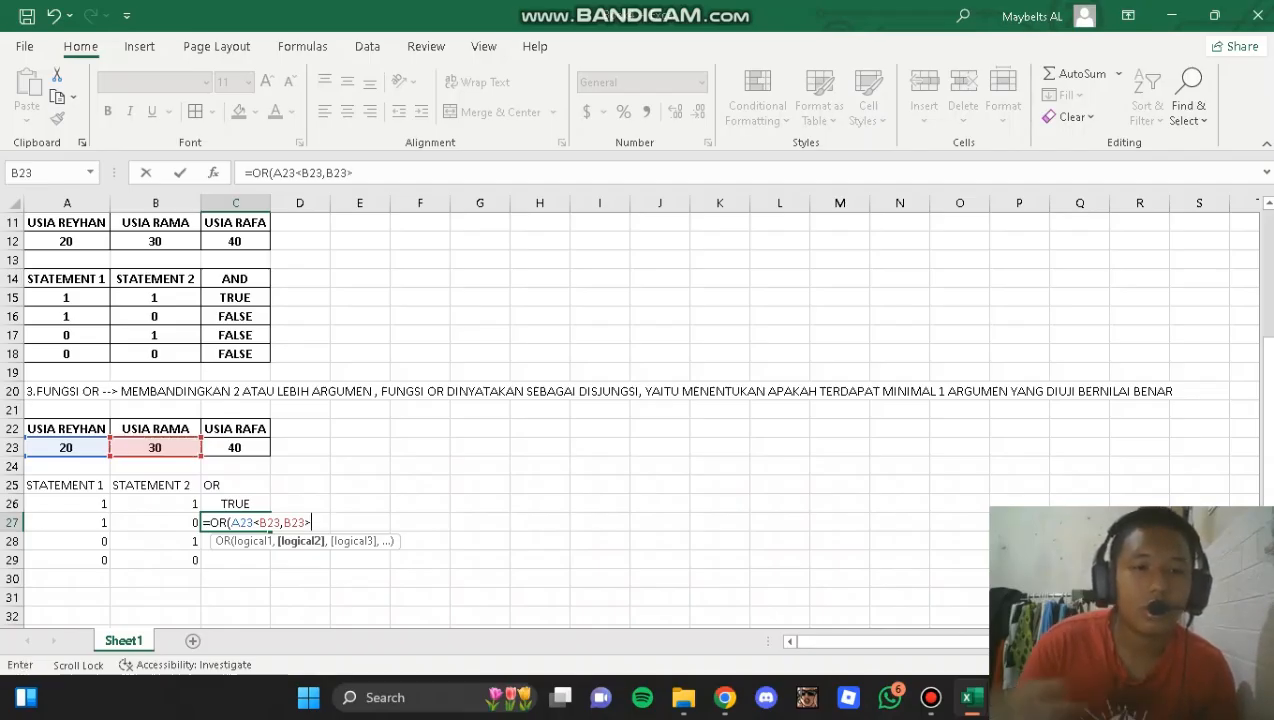
click(235, 448)
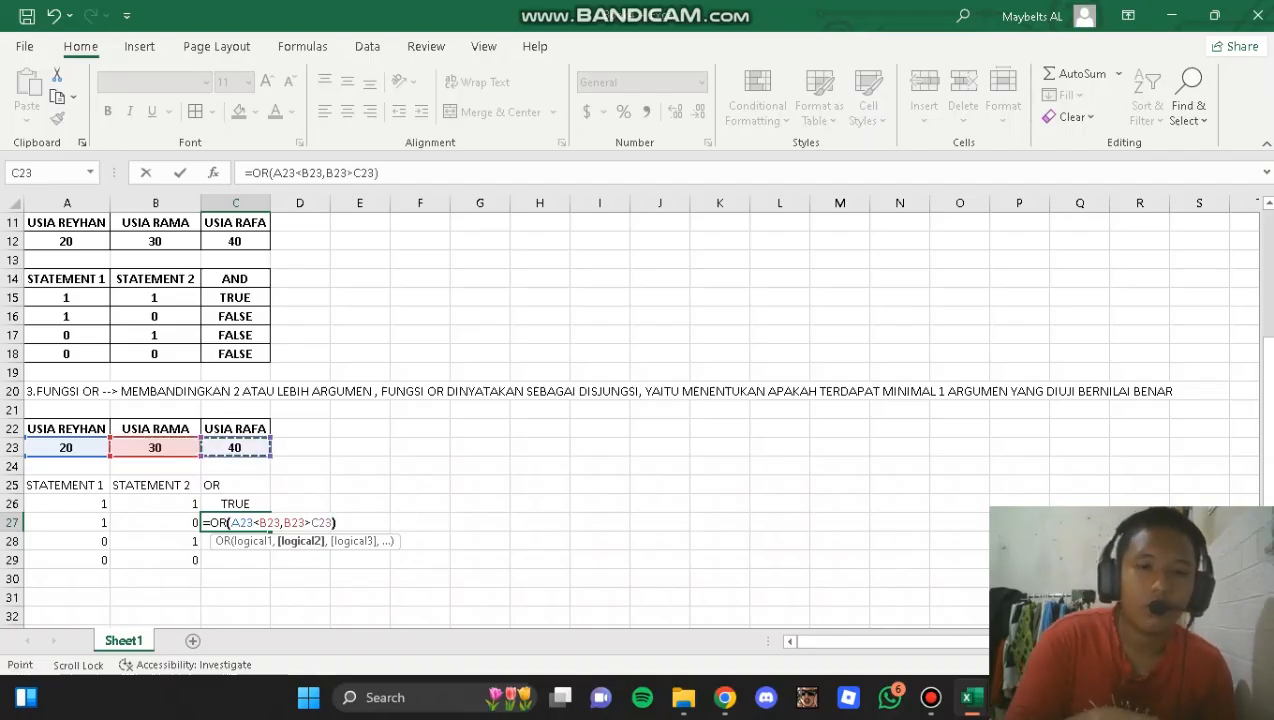
key(Return)
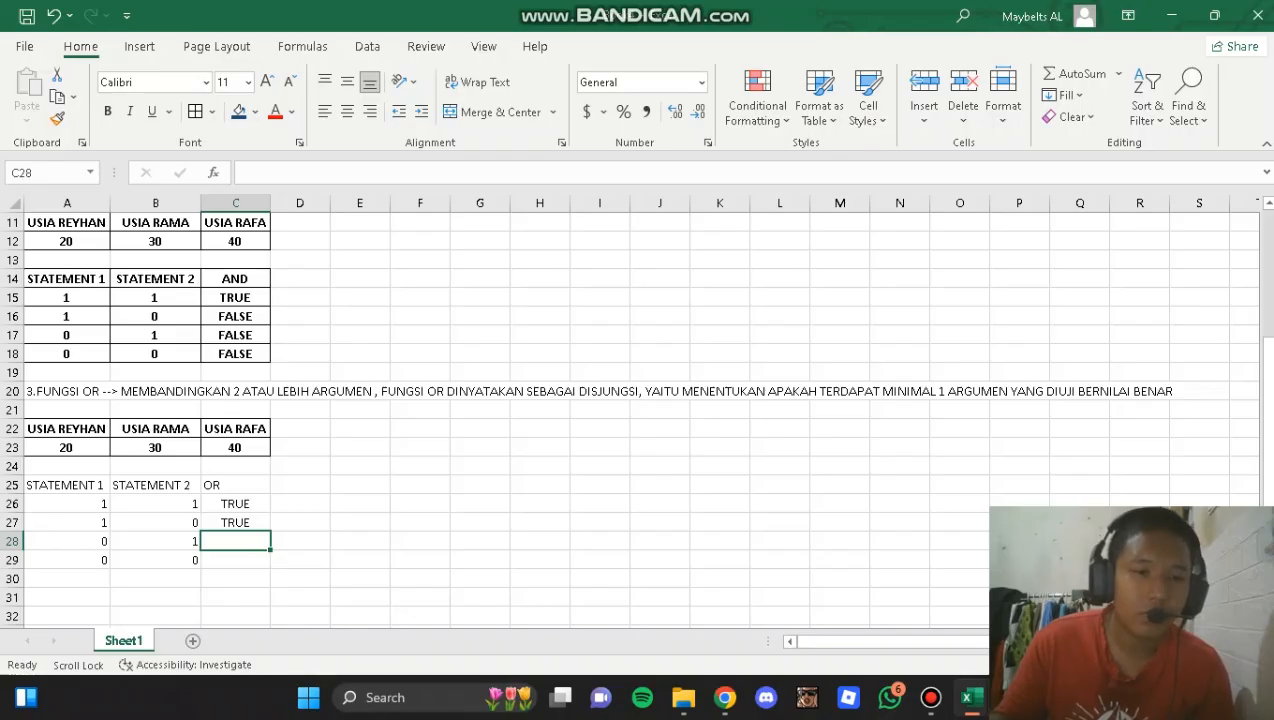
click(67, 523)
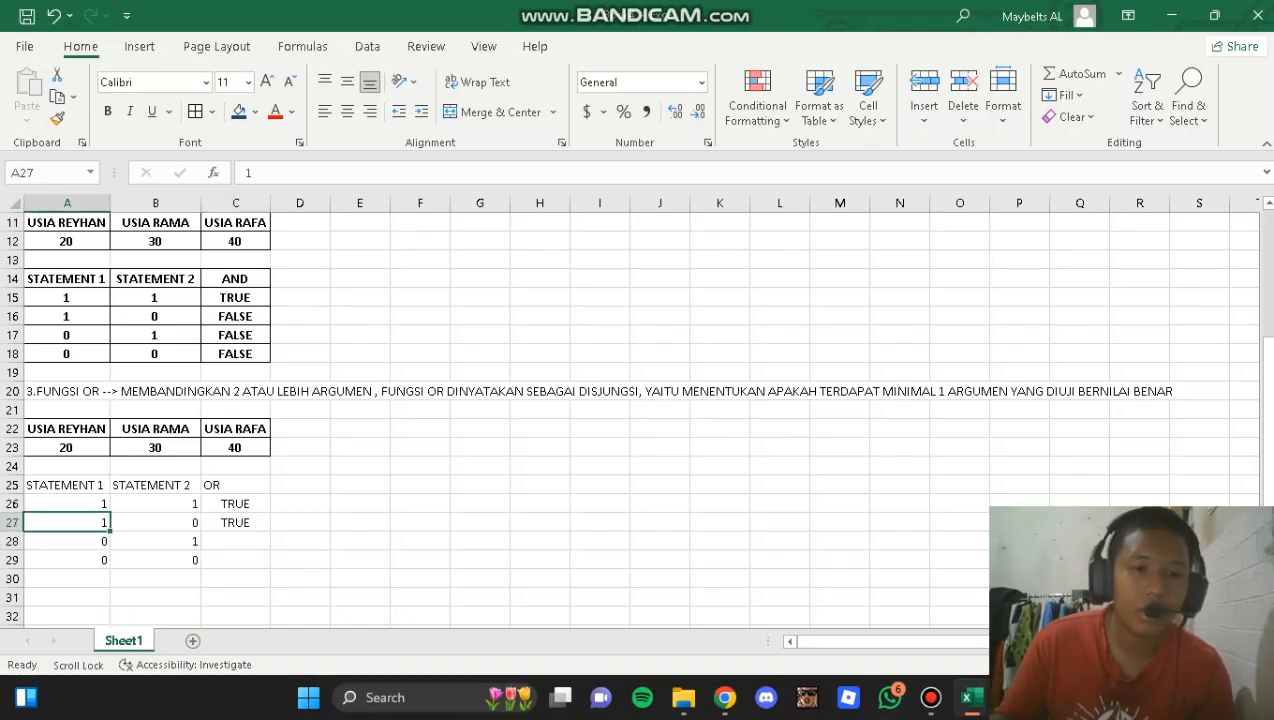
- Enter the formula =OR(B23>C23,B23>A23) in C28 for the 0 and 1 statement pair
click(235, 541)
double_click(235, 541)
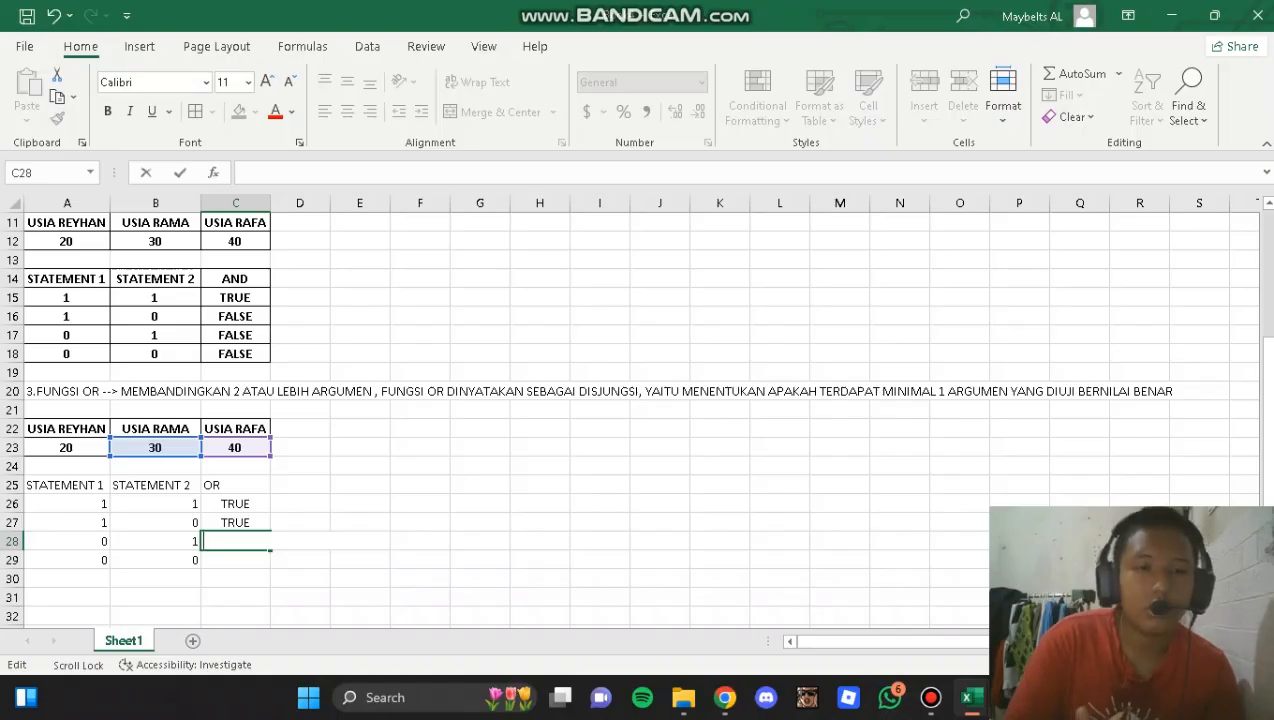
text(=OR)
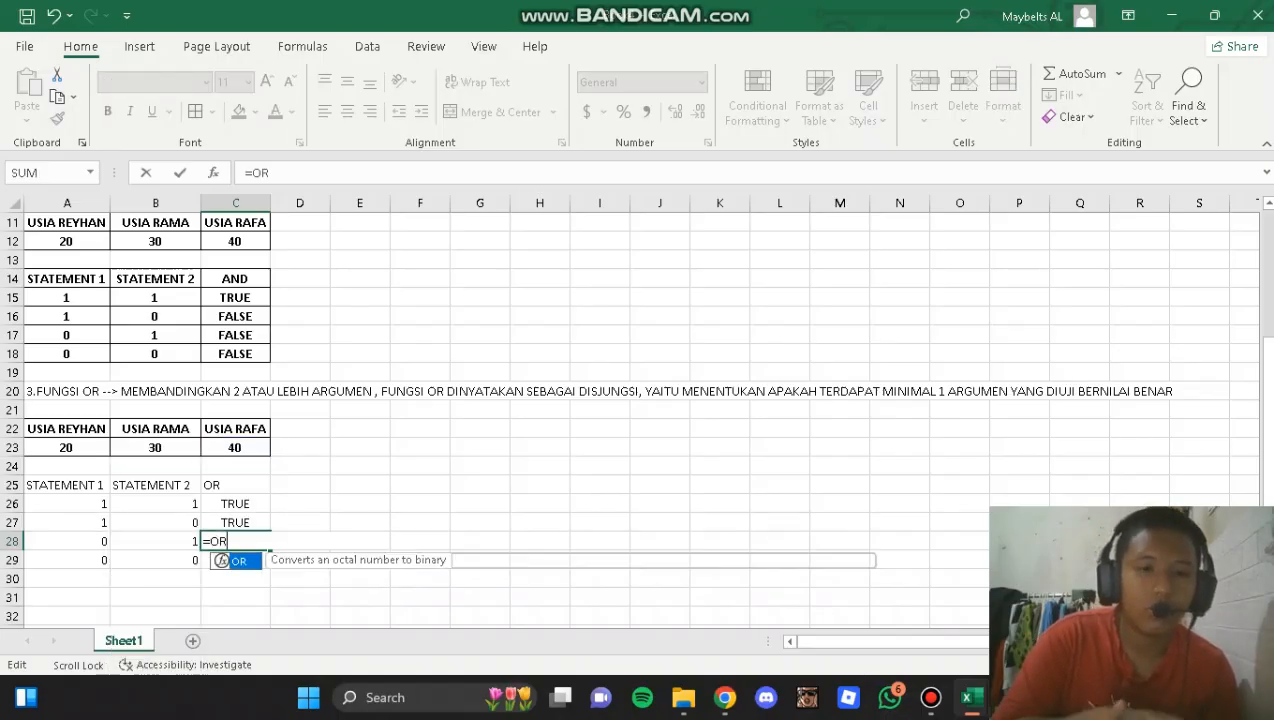
text(()
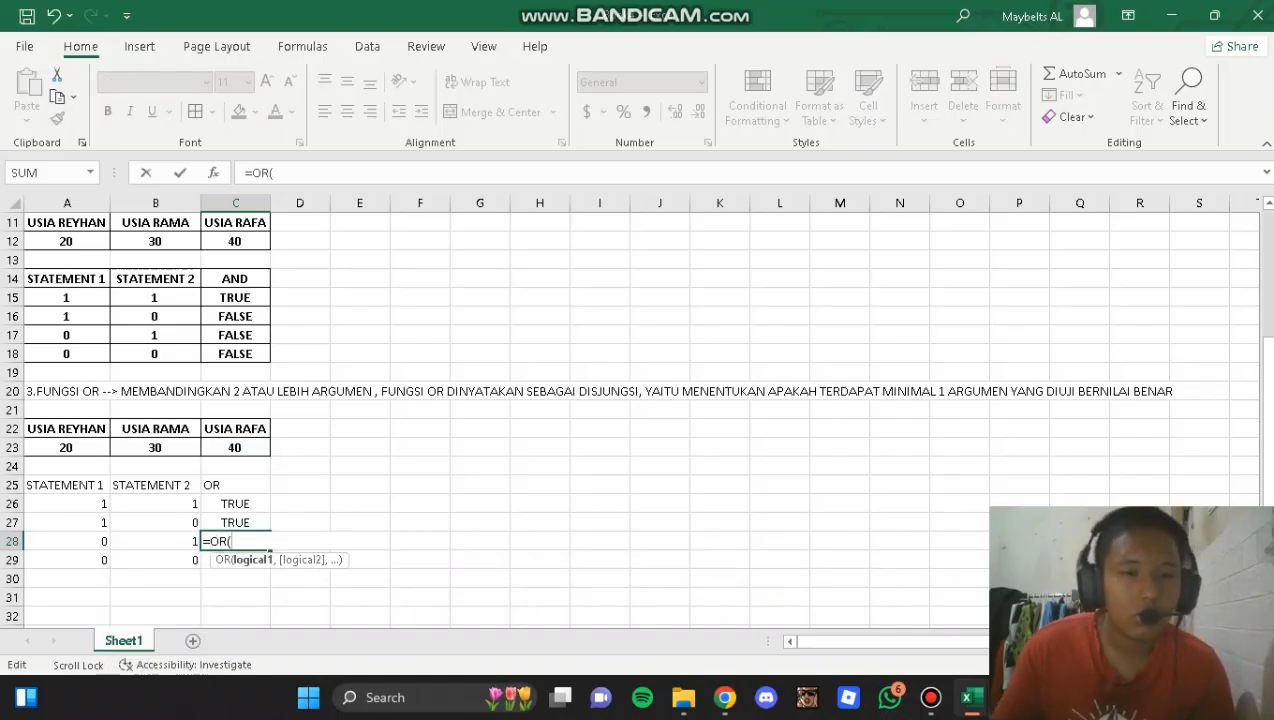
click(155, 448)
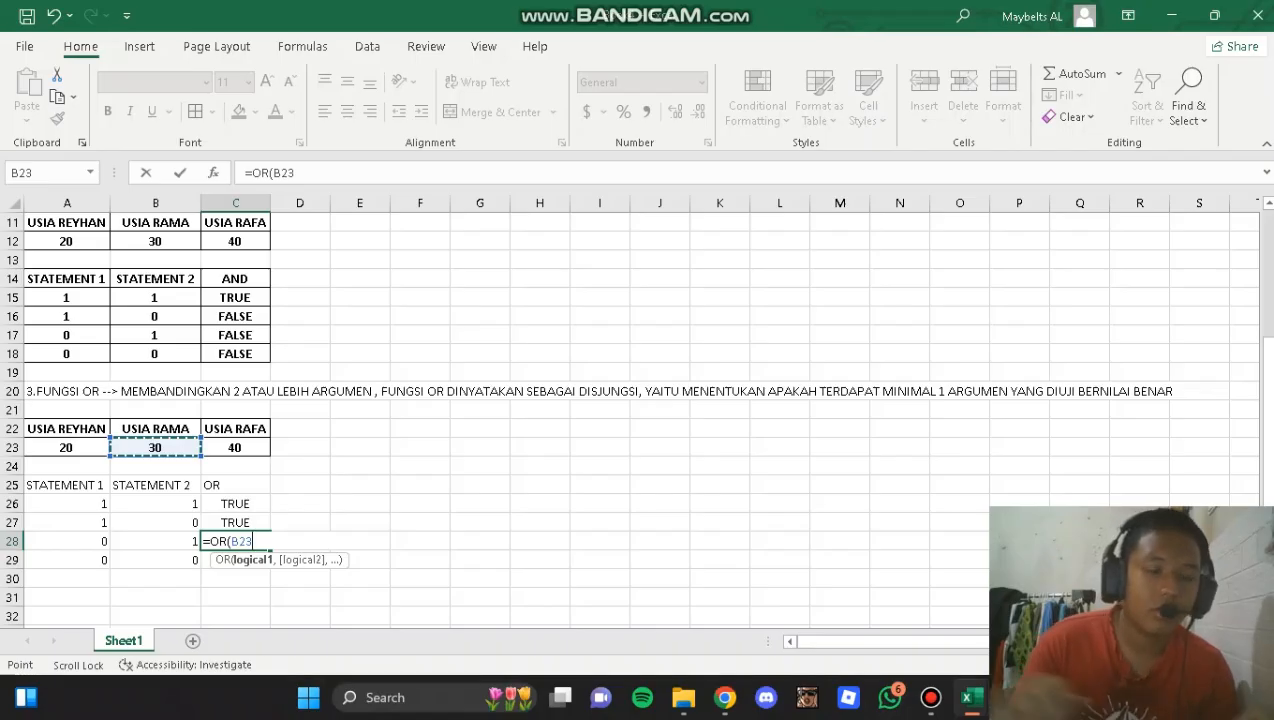
text(>)
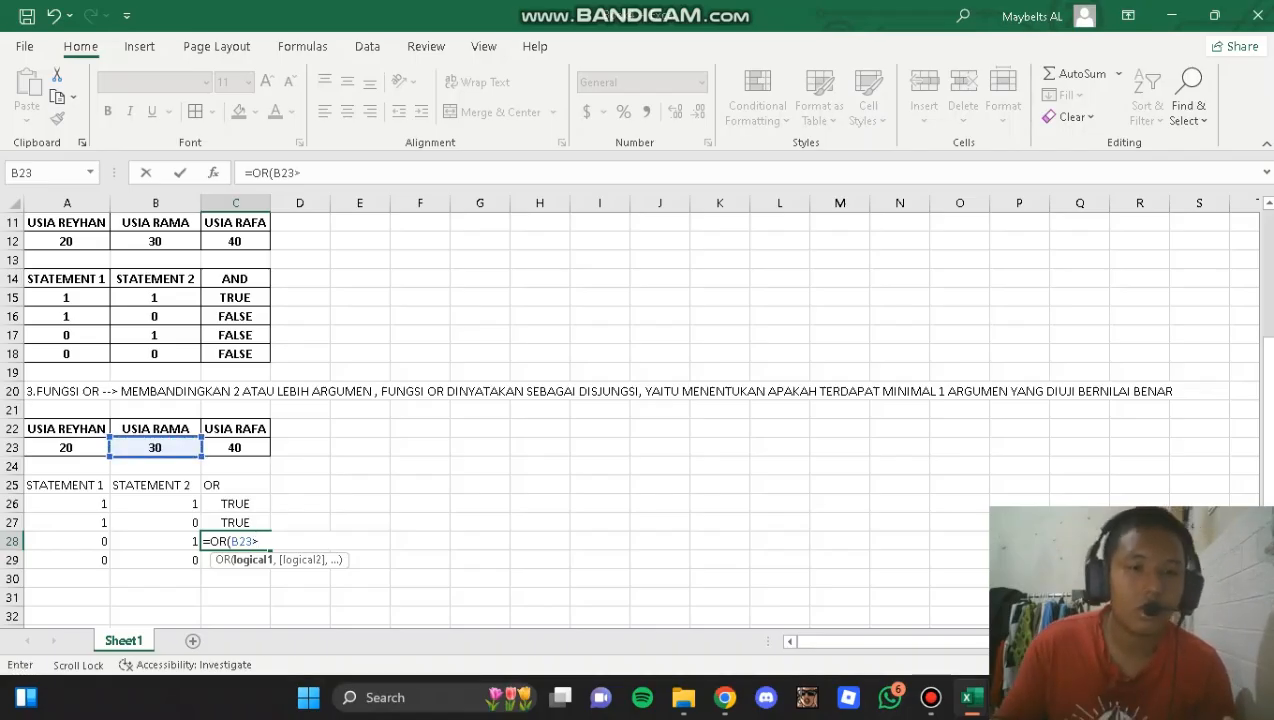
click(235, 448)
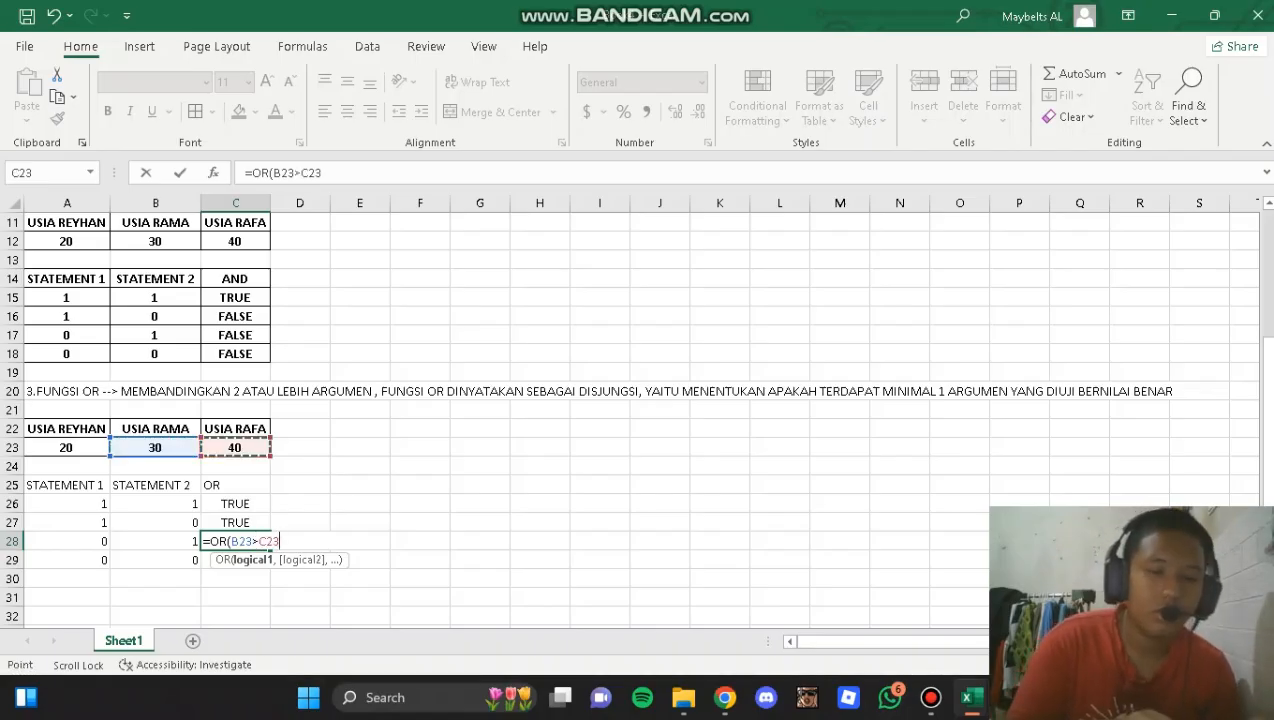
text(,)
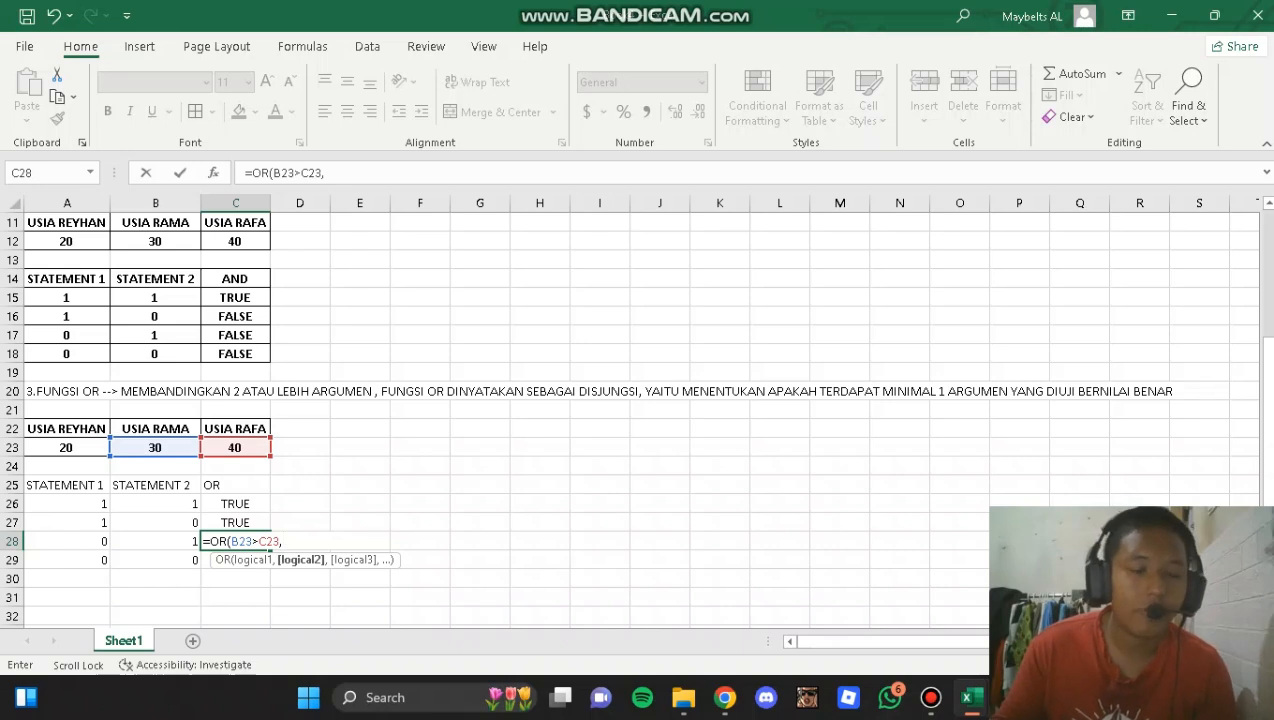
click(155, 448)
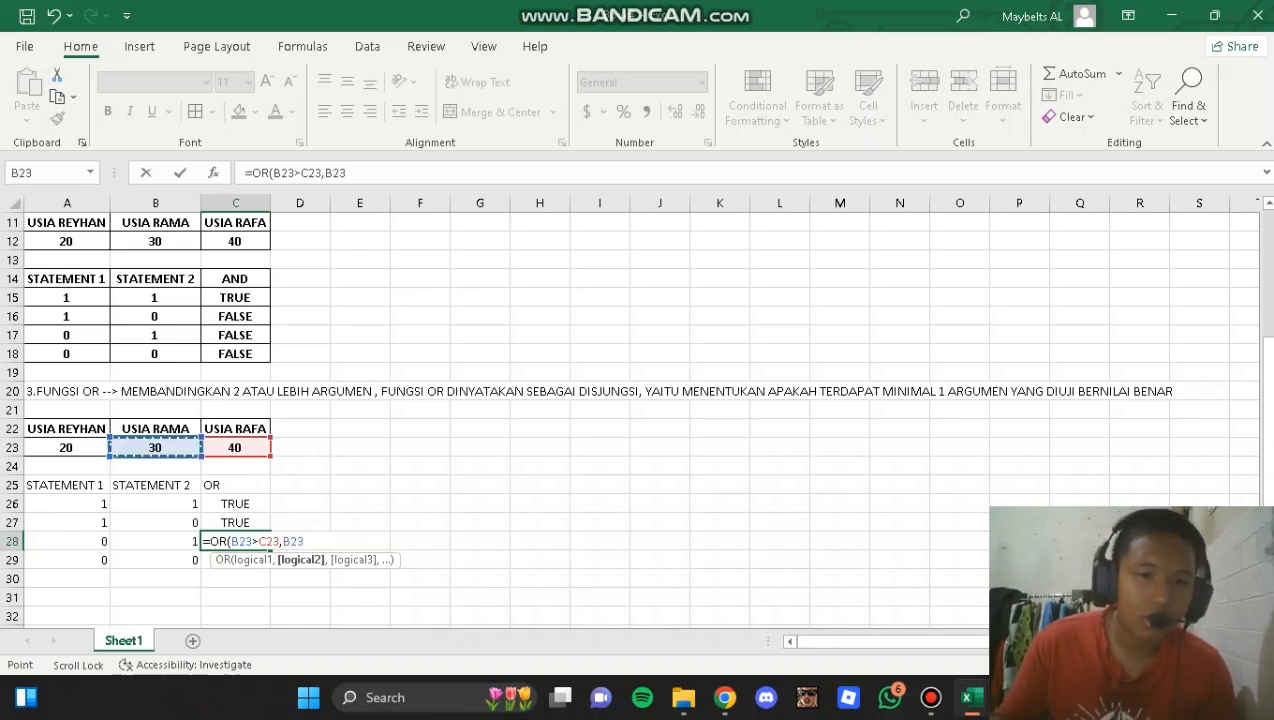
text(>)
click(66, 448)
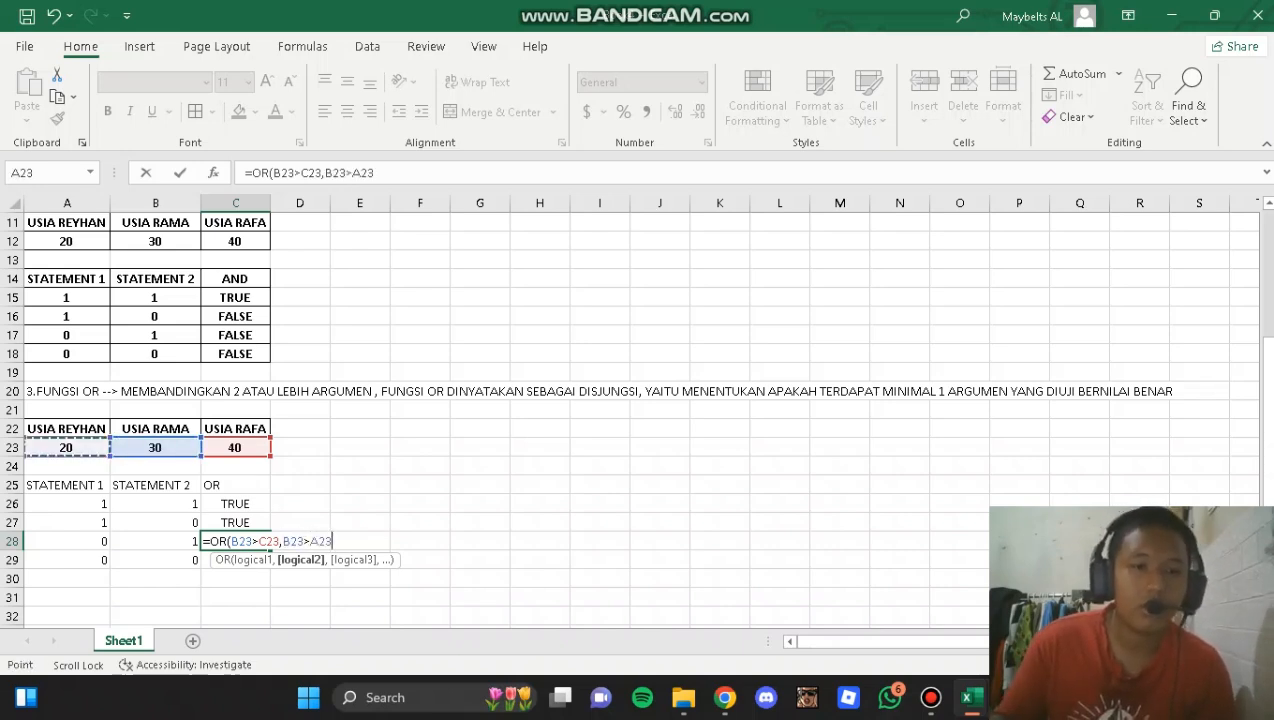
text())
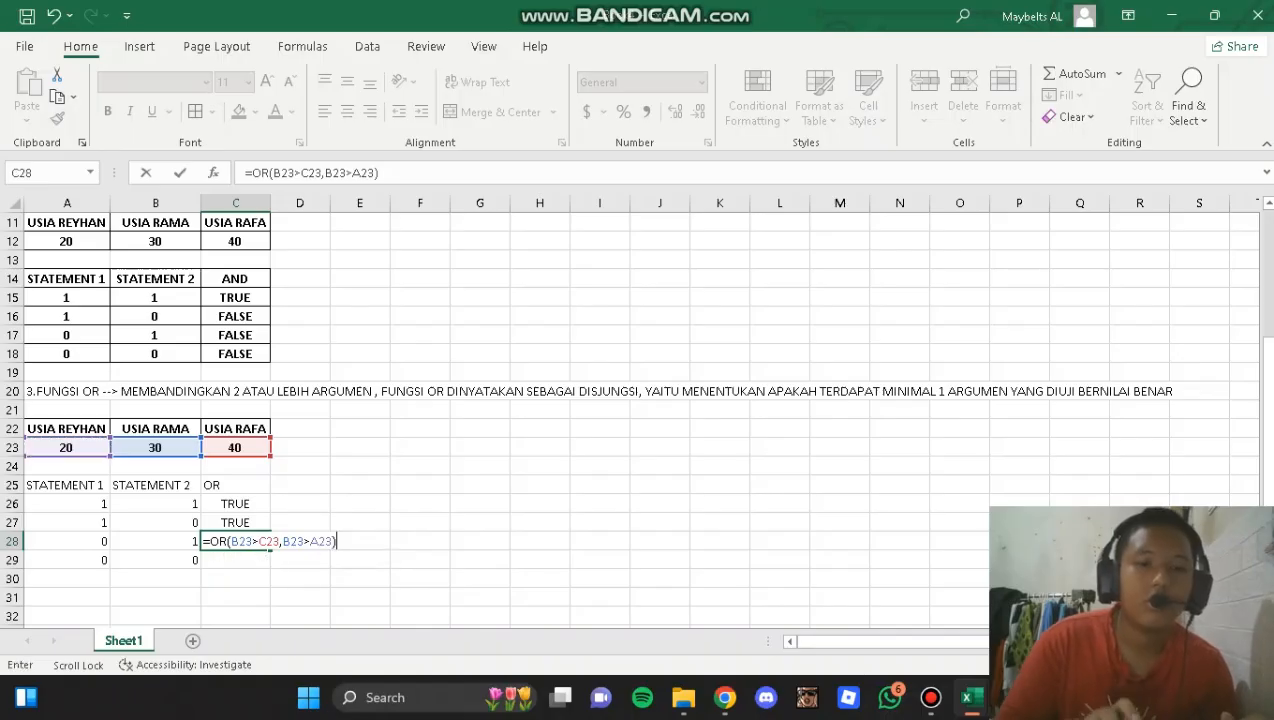
key(Return)
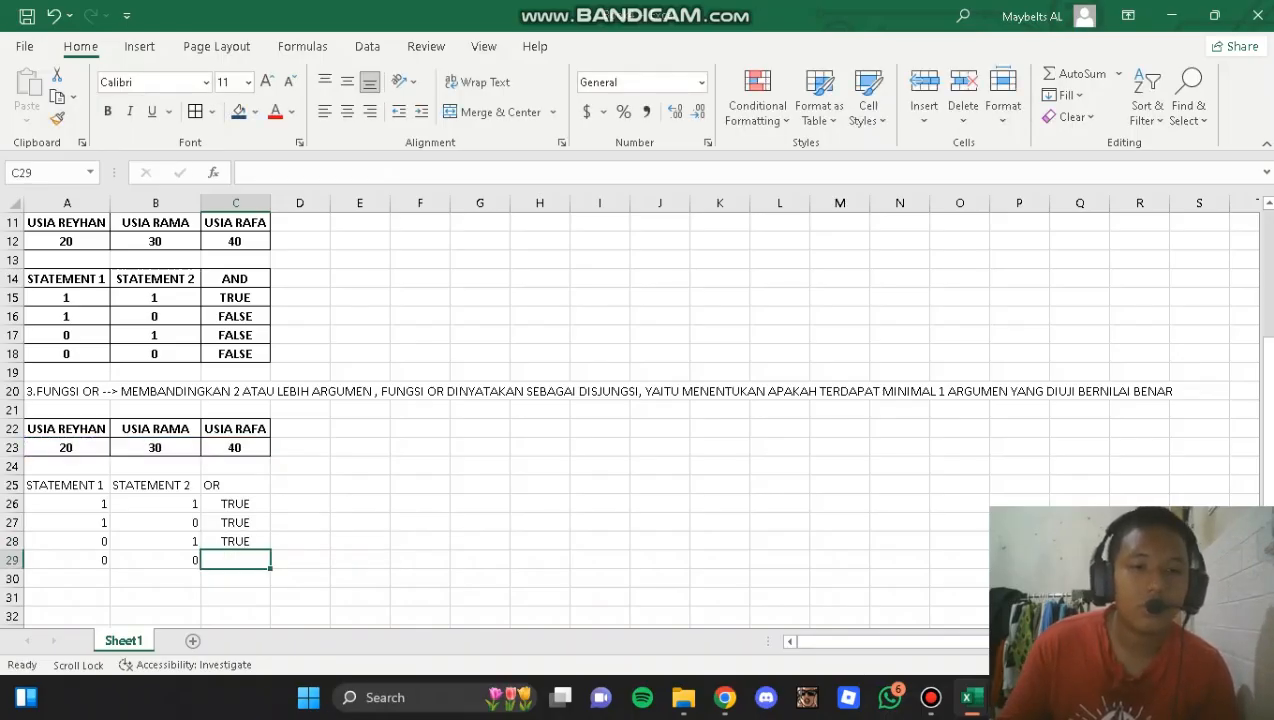
click(155, 541)
click(66, 223)
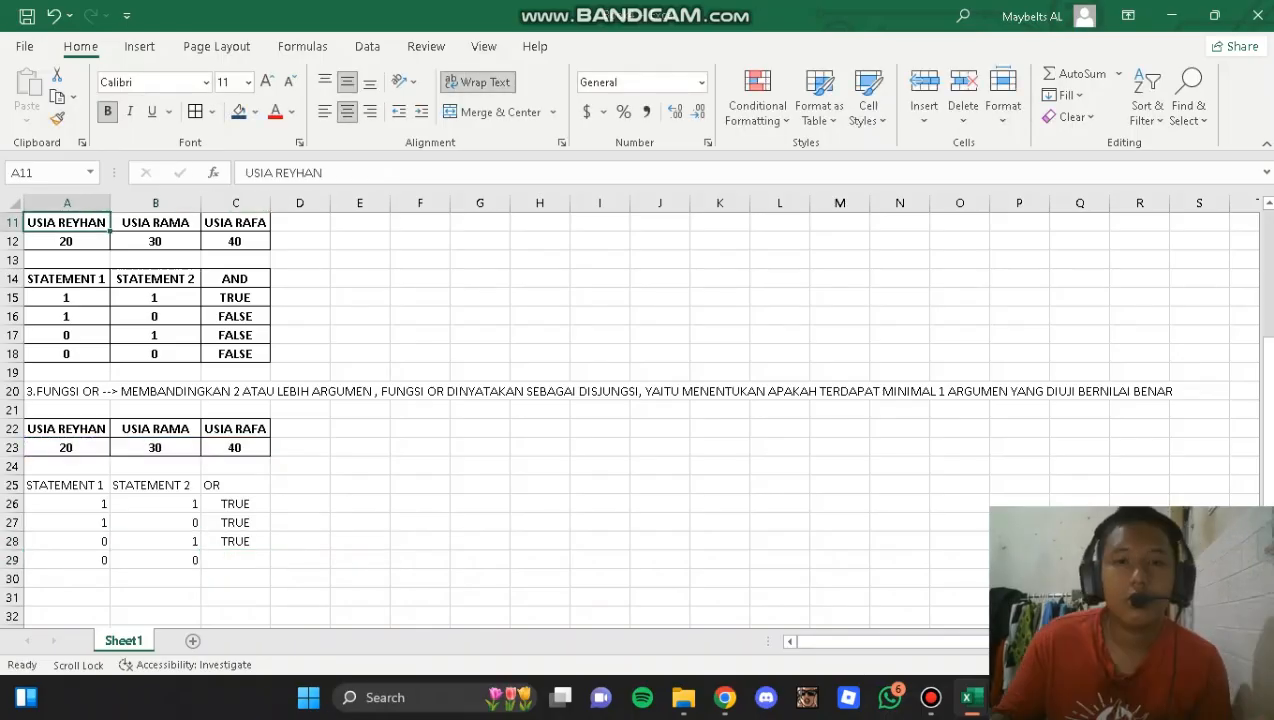
click(236, 560)
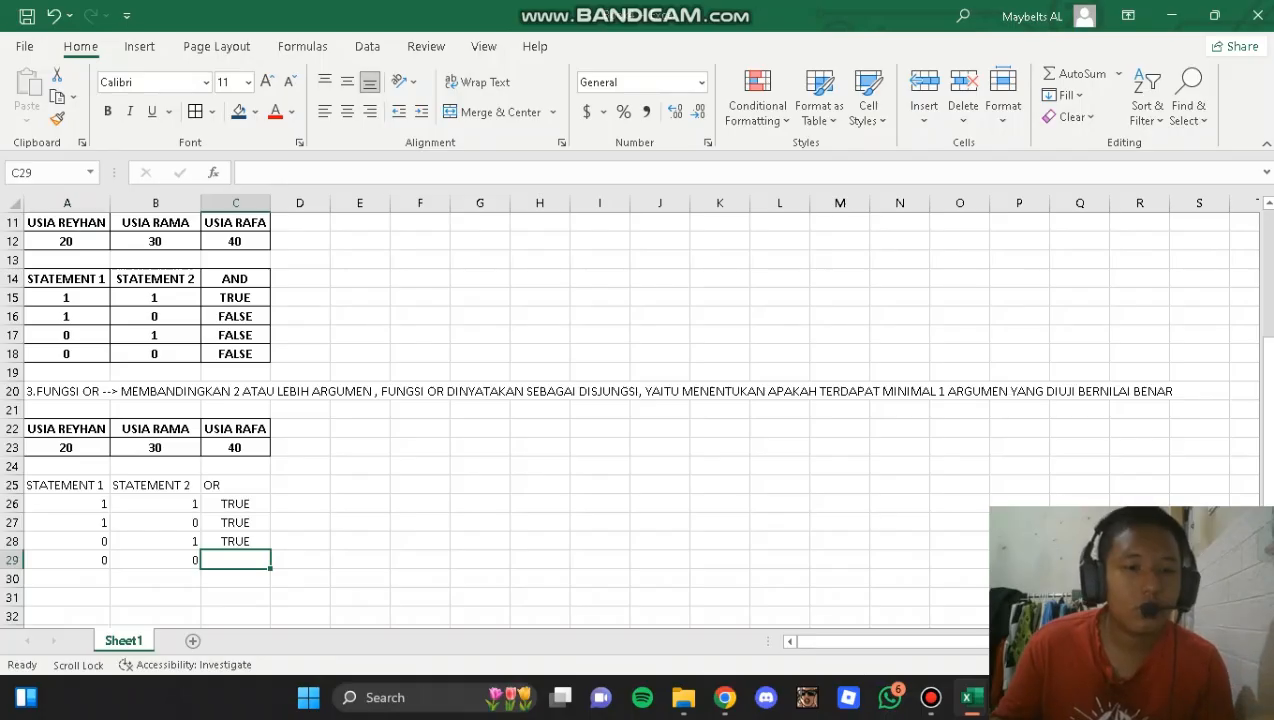
click(67, 560)
click(155, 560)
click(67, 560)
click(155, 560)
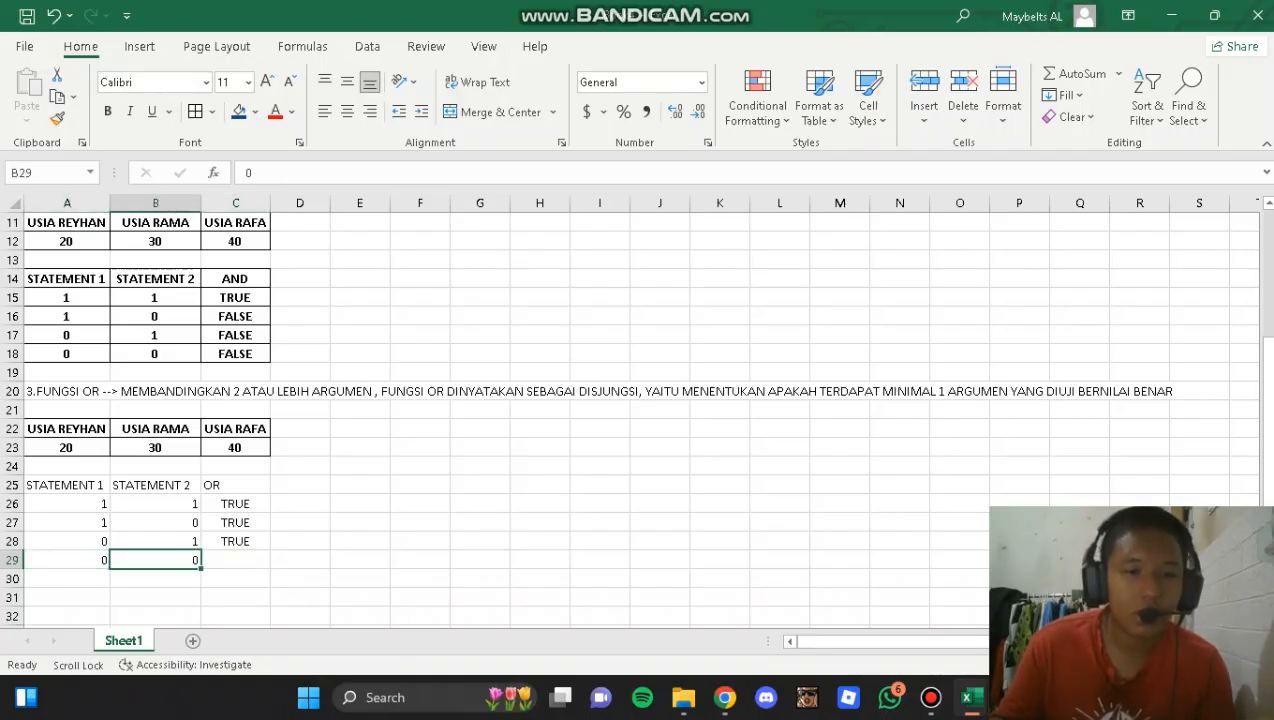
- Enter the formula =OR(A23>B23,C23<B23) in C29 for the 0 and 0 statement pair
click(236, 560)
text(=O)
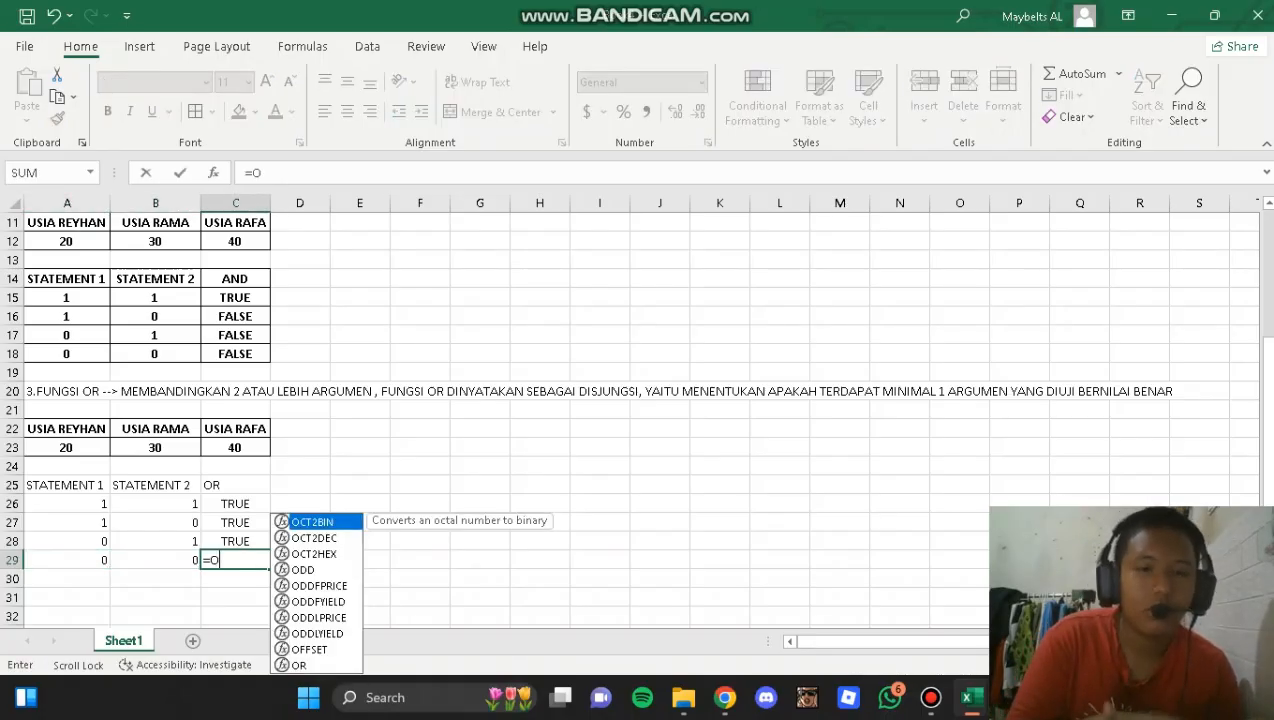
text(R()
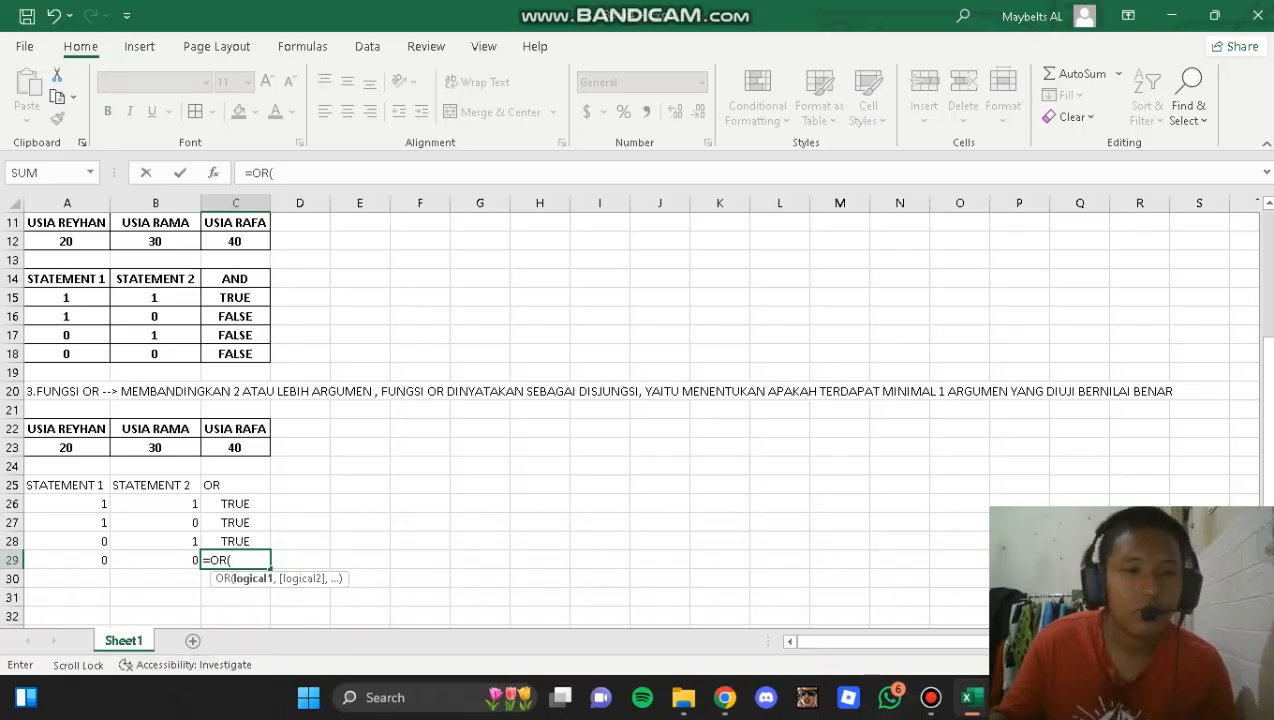
click(67, 448)
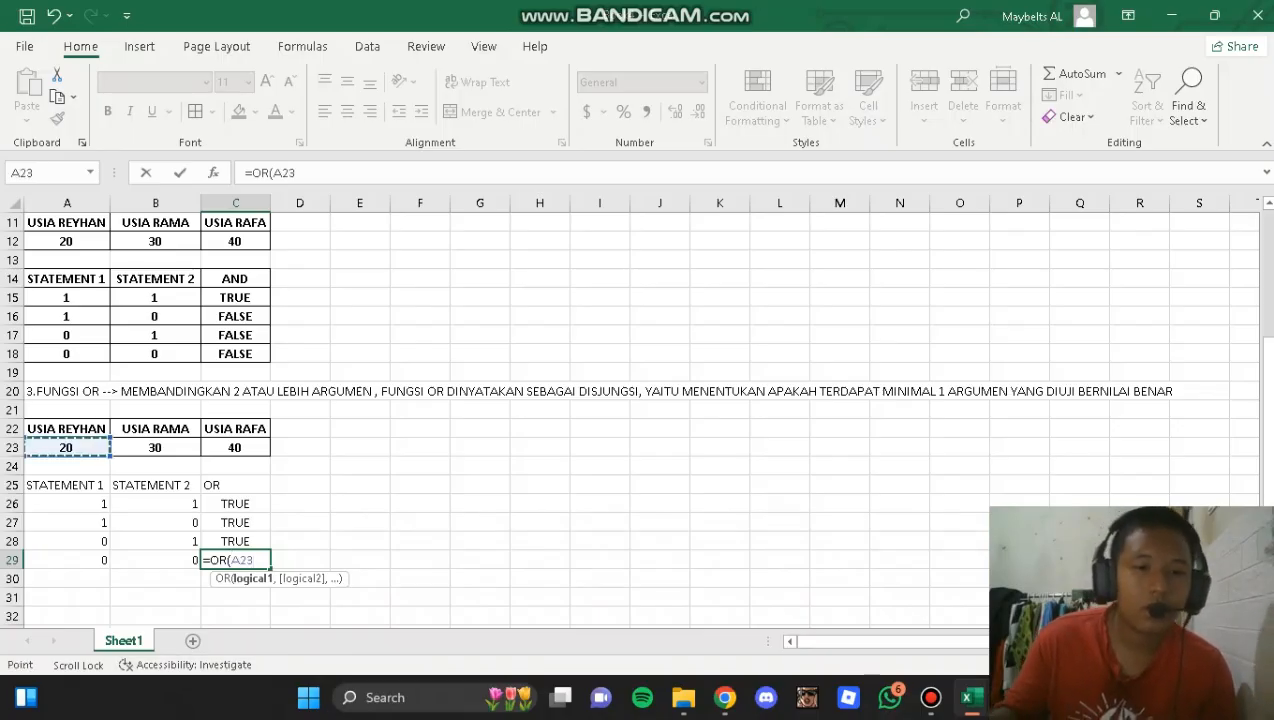
text(>)
click(155, 448)
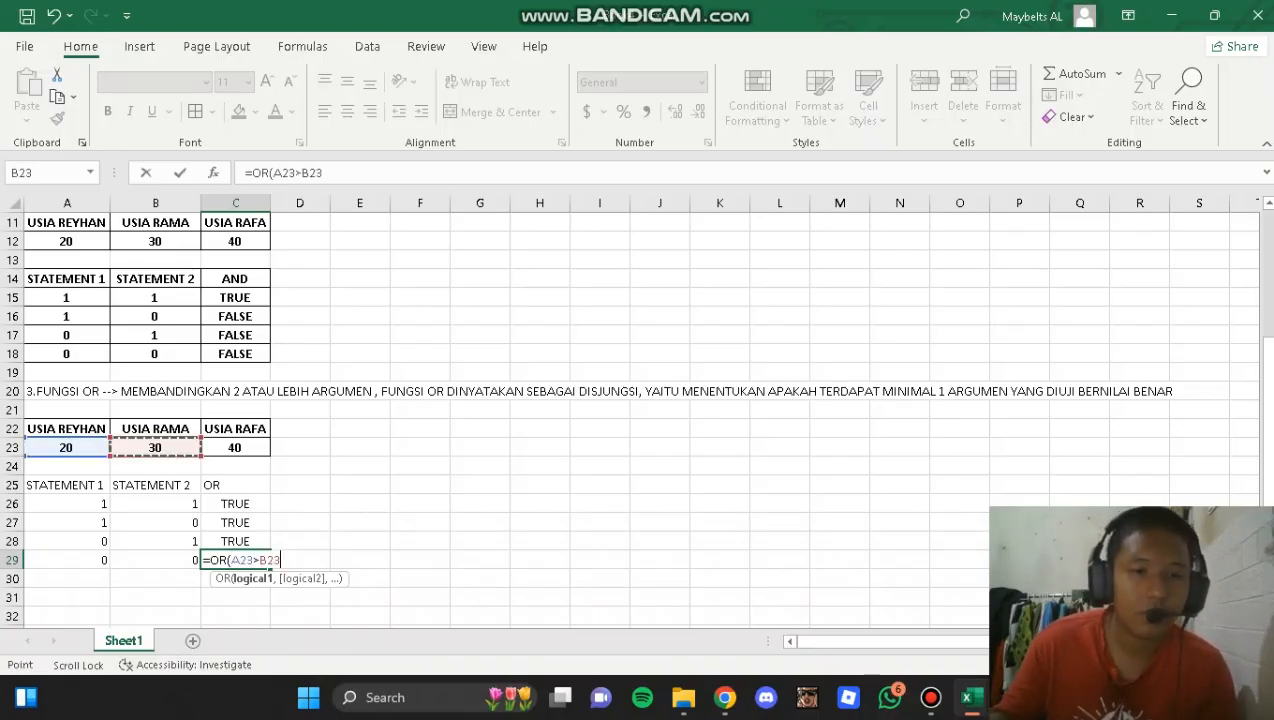
text(,)
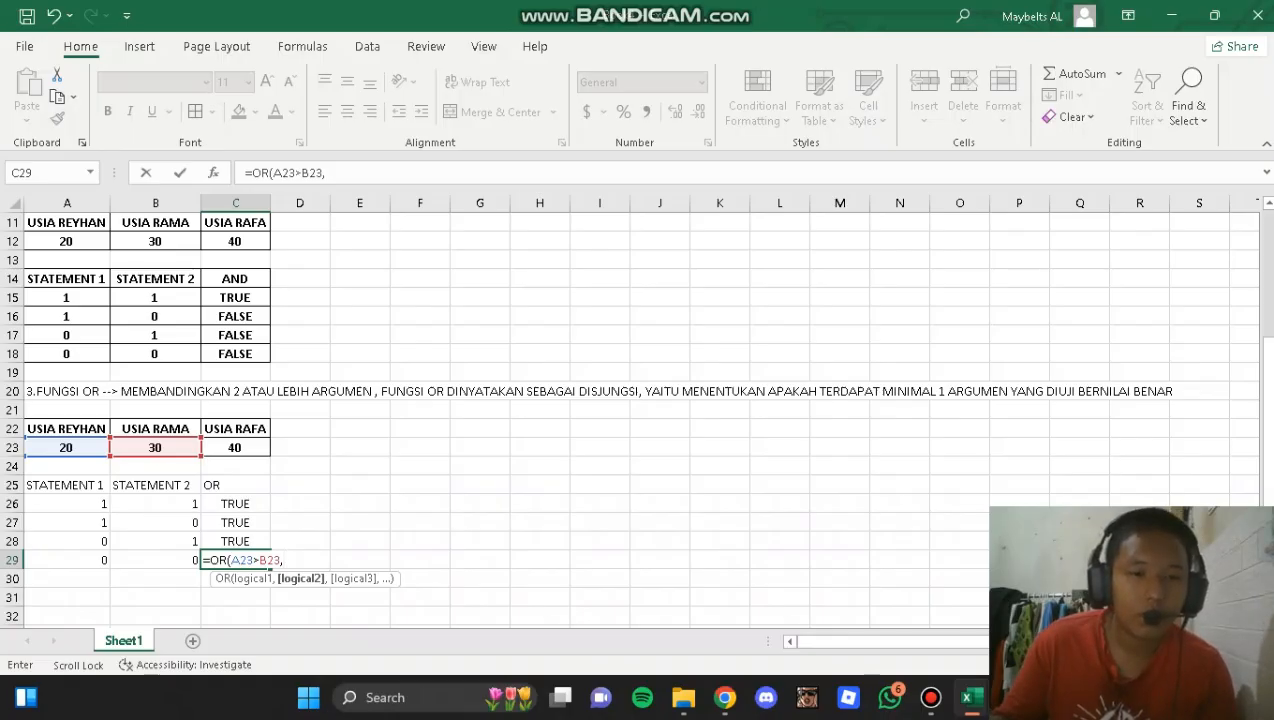
click(235, 448)
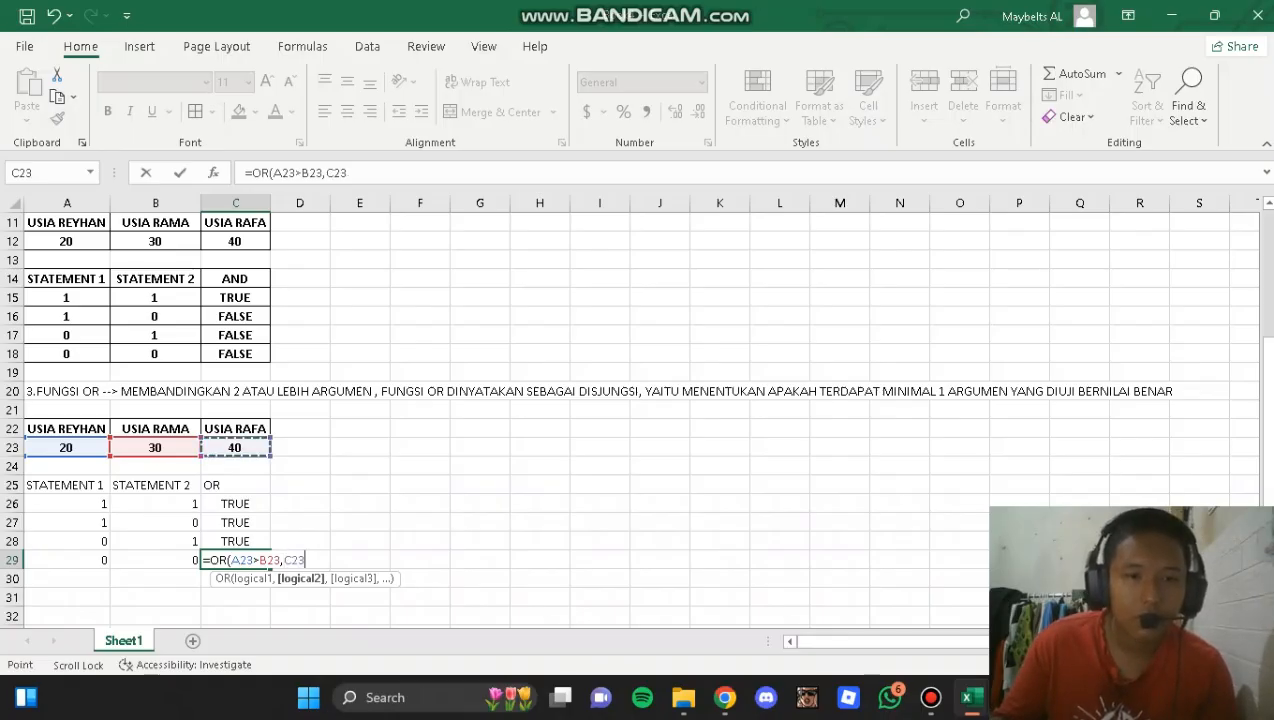
text(<)
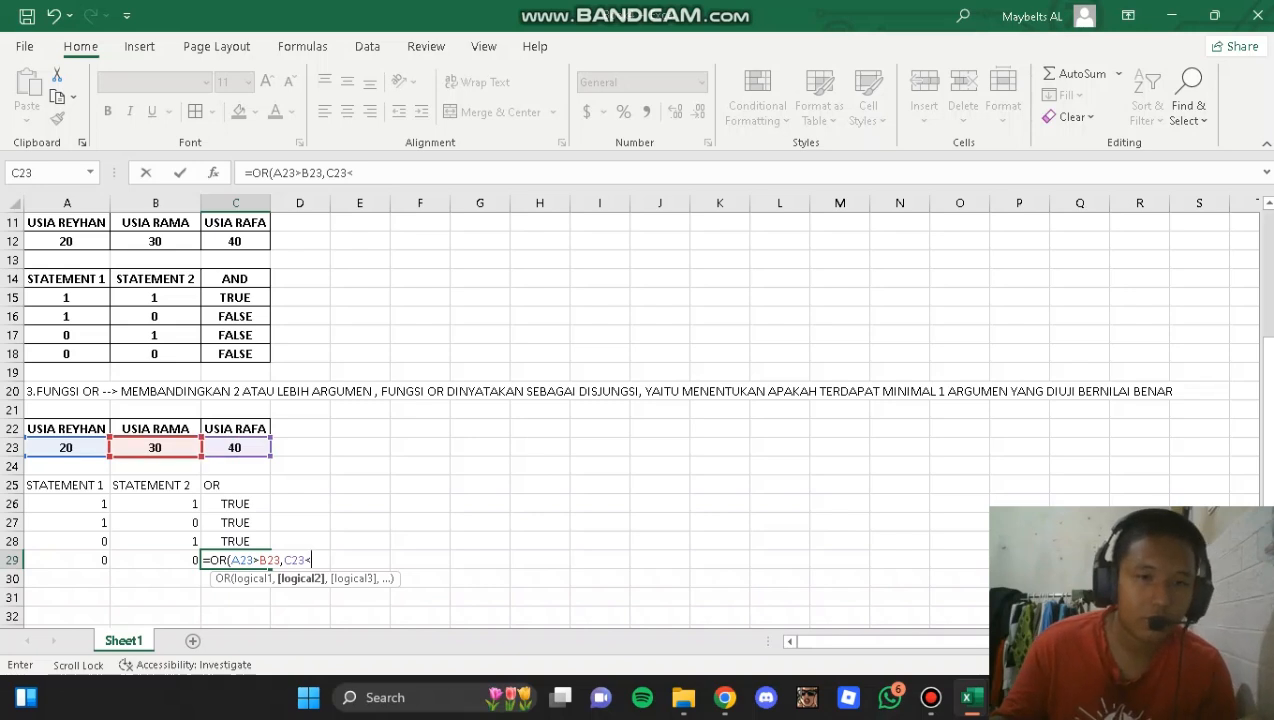
click(155, 448)
text())
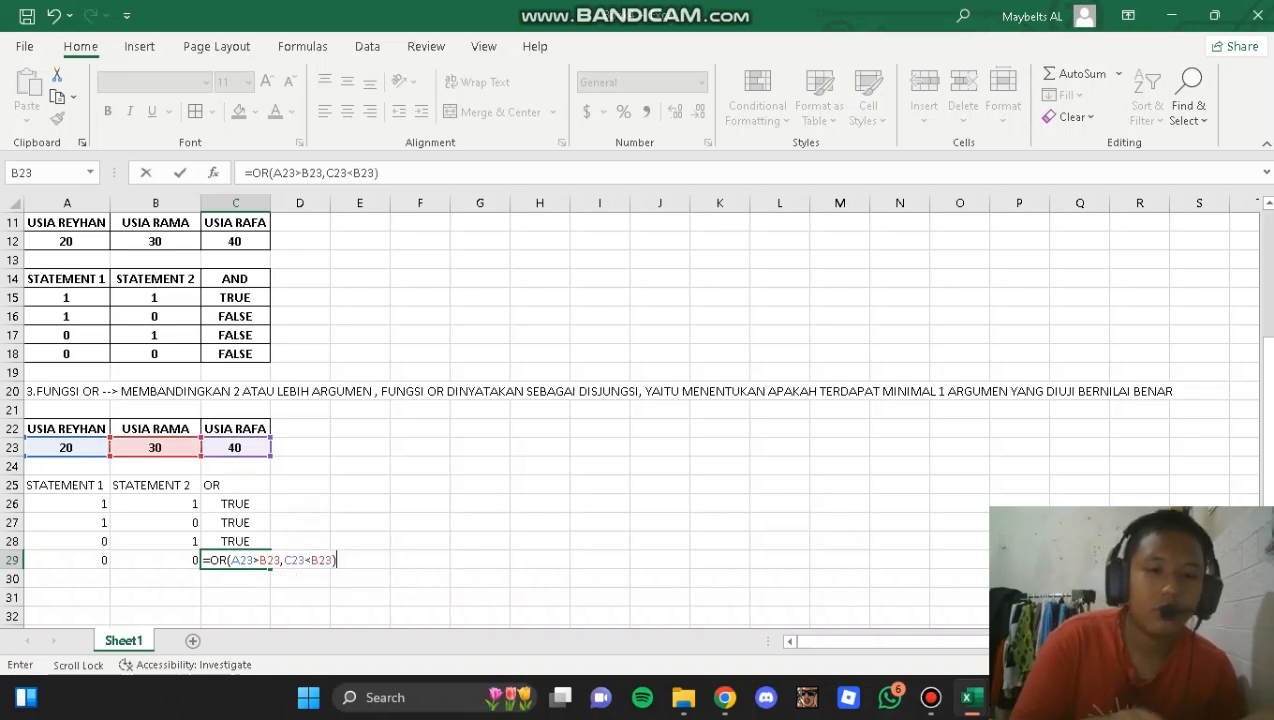
key(Return)
- Examine the OR truth table, comparing the statement pairs in rows 26 to 29 with their results
click(235, 560)
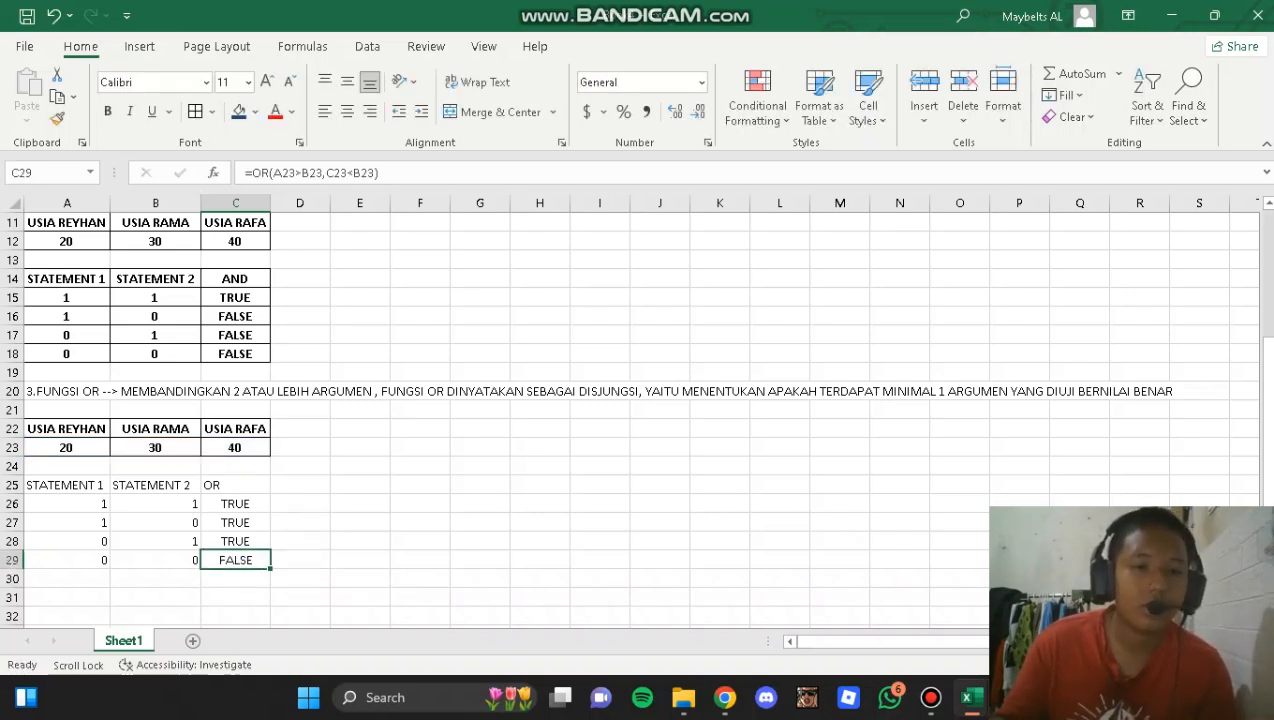
click(67, 560)
click(155, 560)
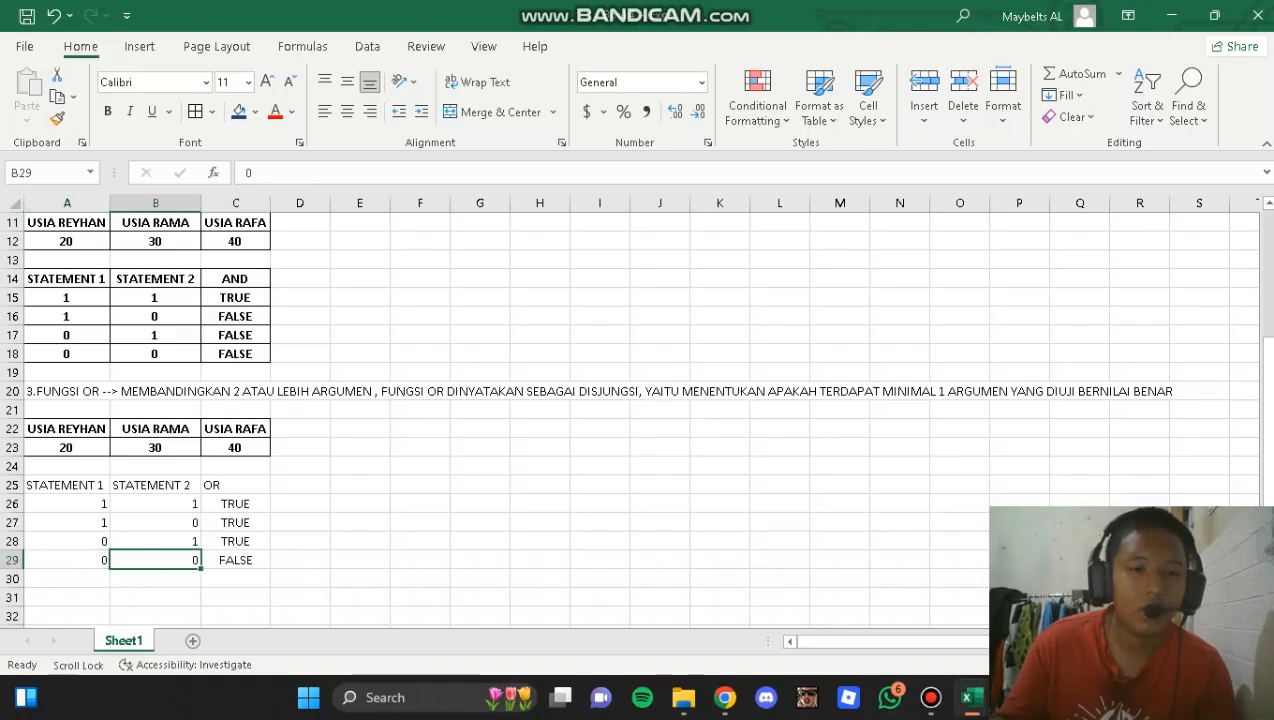
click(67, 578)
click(155, 560)
click(67, 560)
click(235, 578)
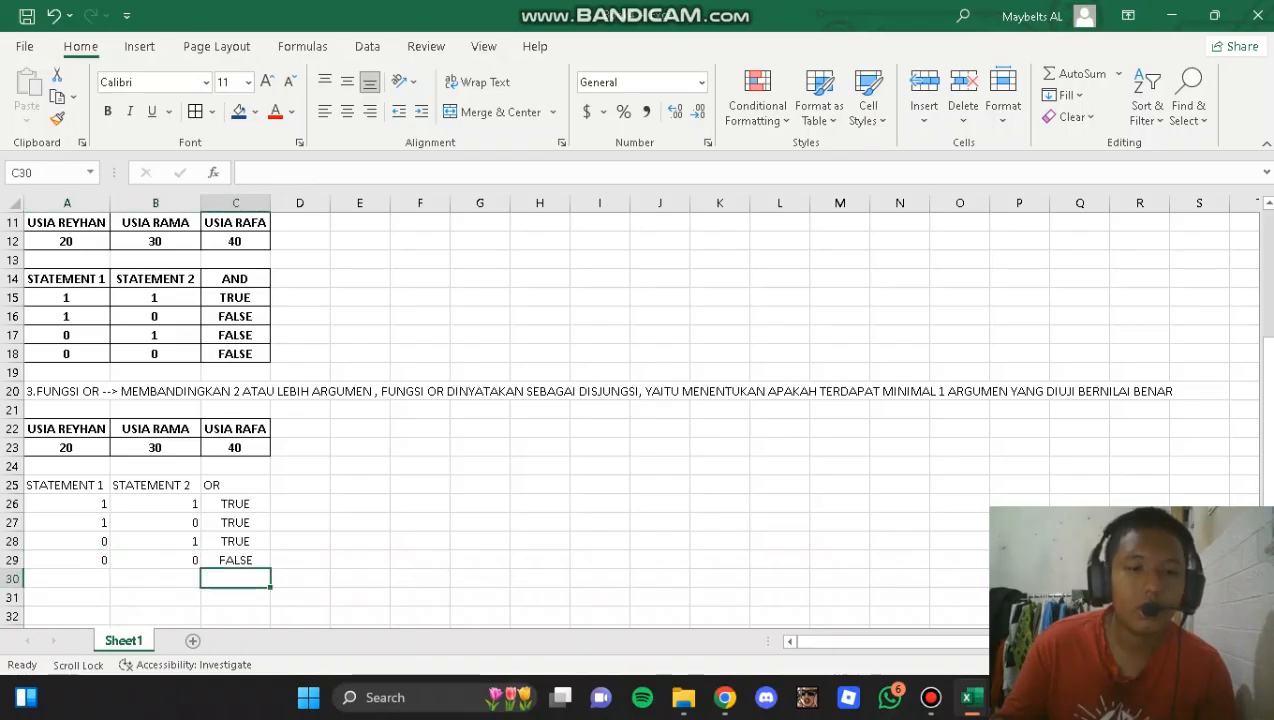
click(155, 560)
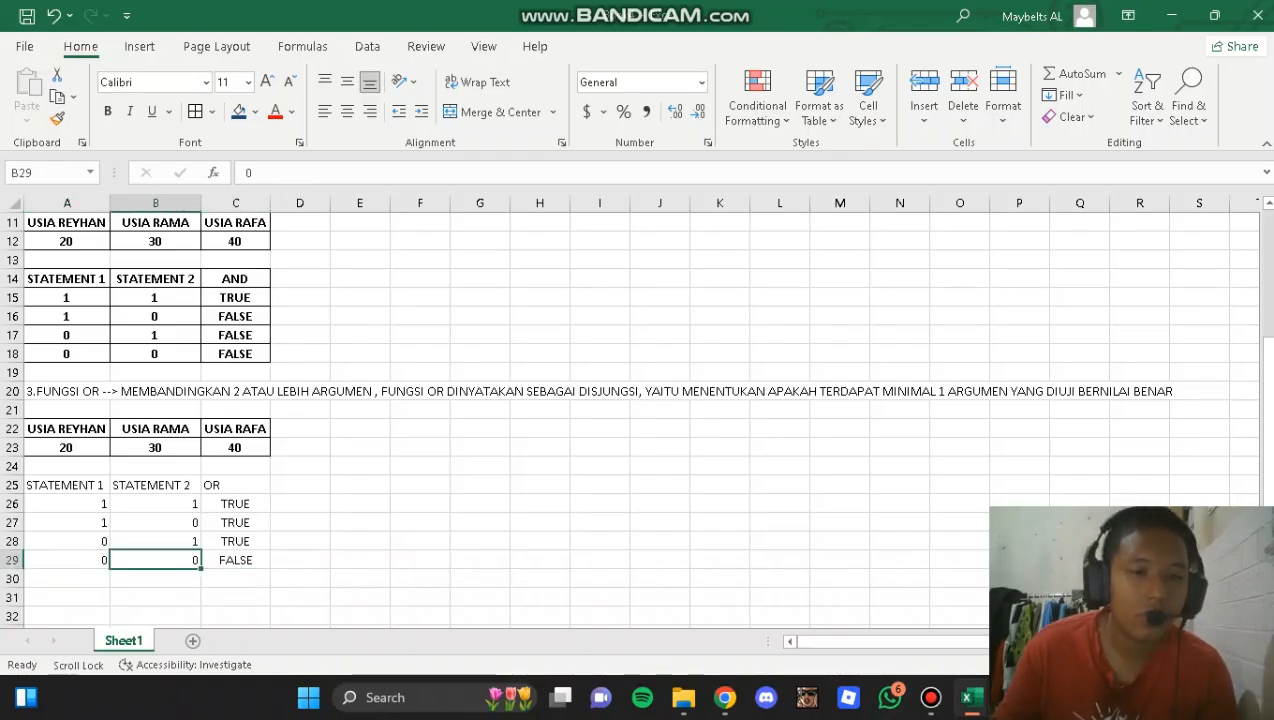
click(67, 504)
click(155, 523)
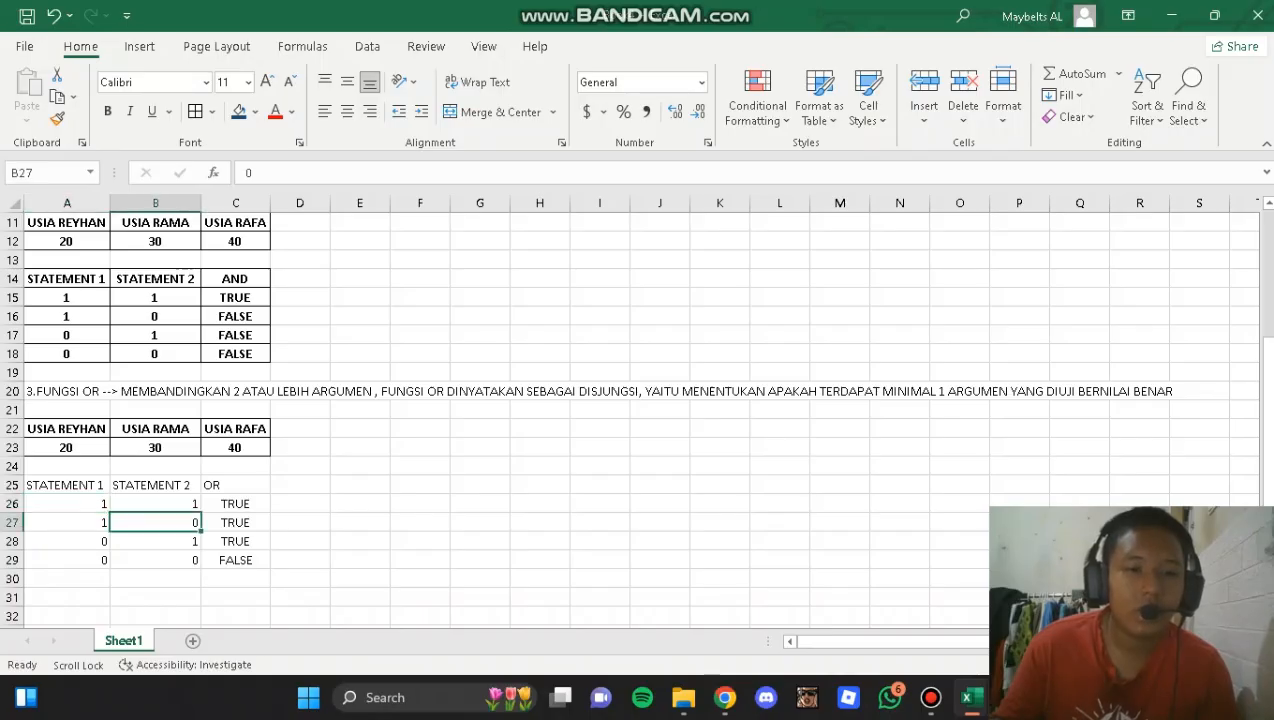
click(67, 523)
click(155, 523)
click(67, 523)
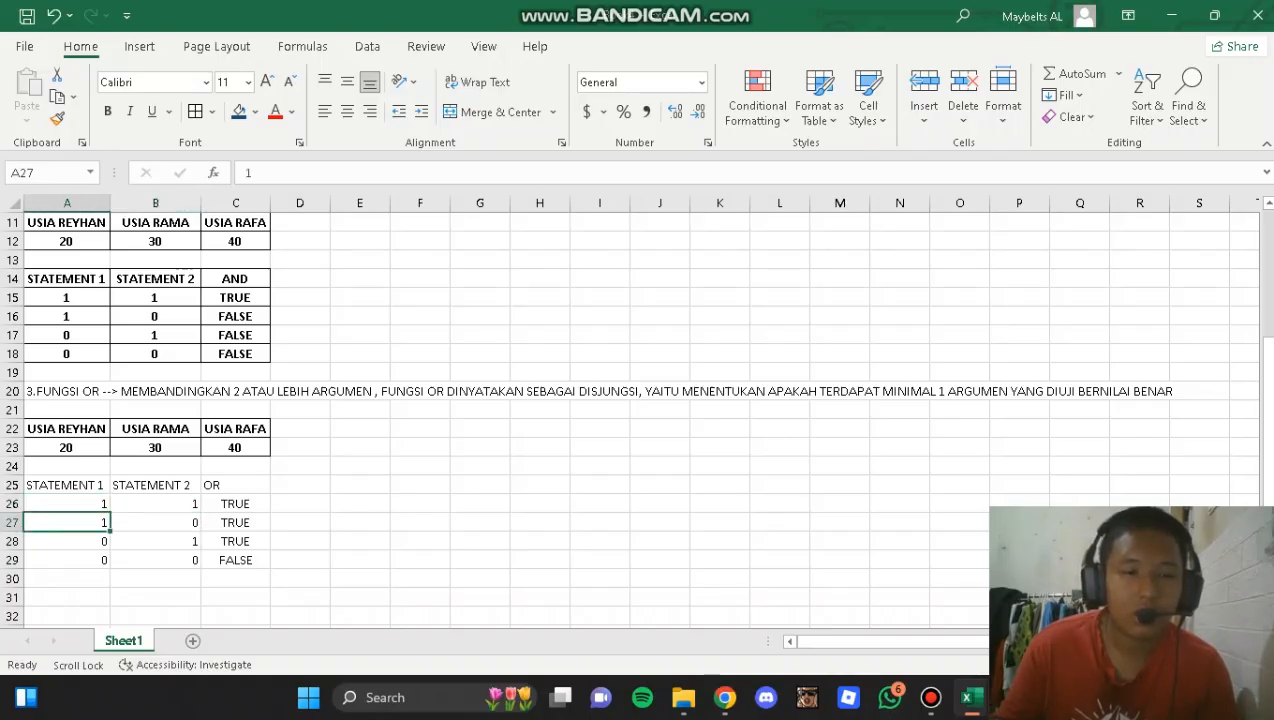
click(67, 560)
click(155, 560)
click(67, 560)
click(155, 560)
click(67, 560)
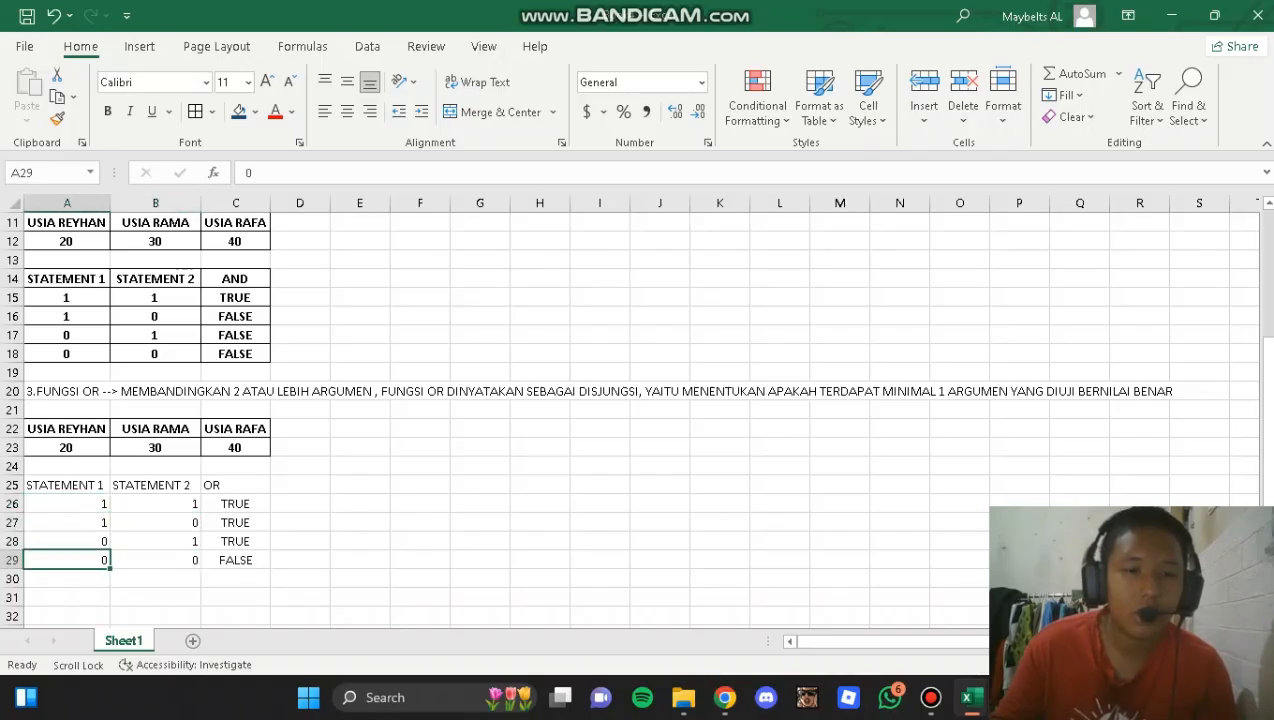
click(235, 560)
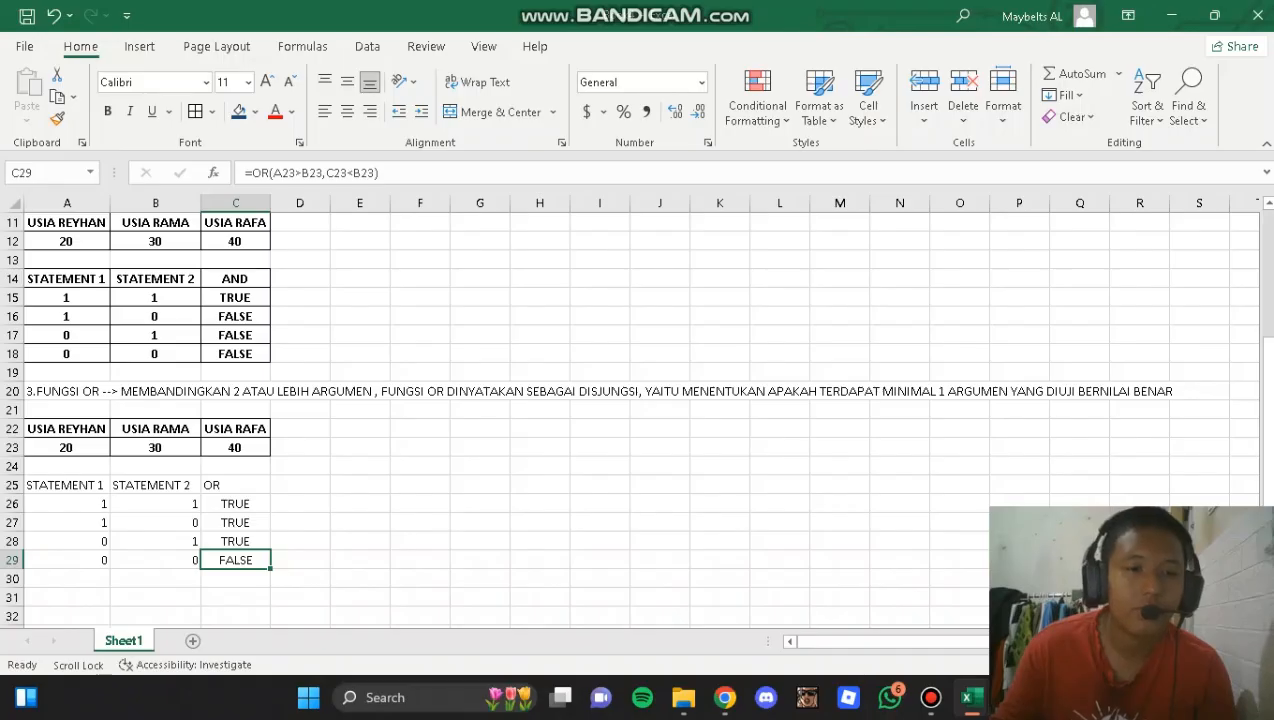
- Apply borders to all cells of the OR truth table A25:C29 and center its contents horizontally
drag(67, 485, 235, 560)
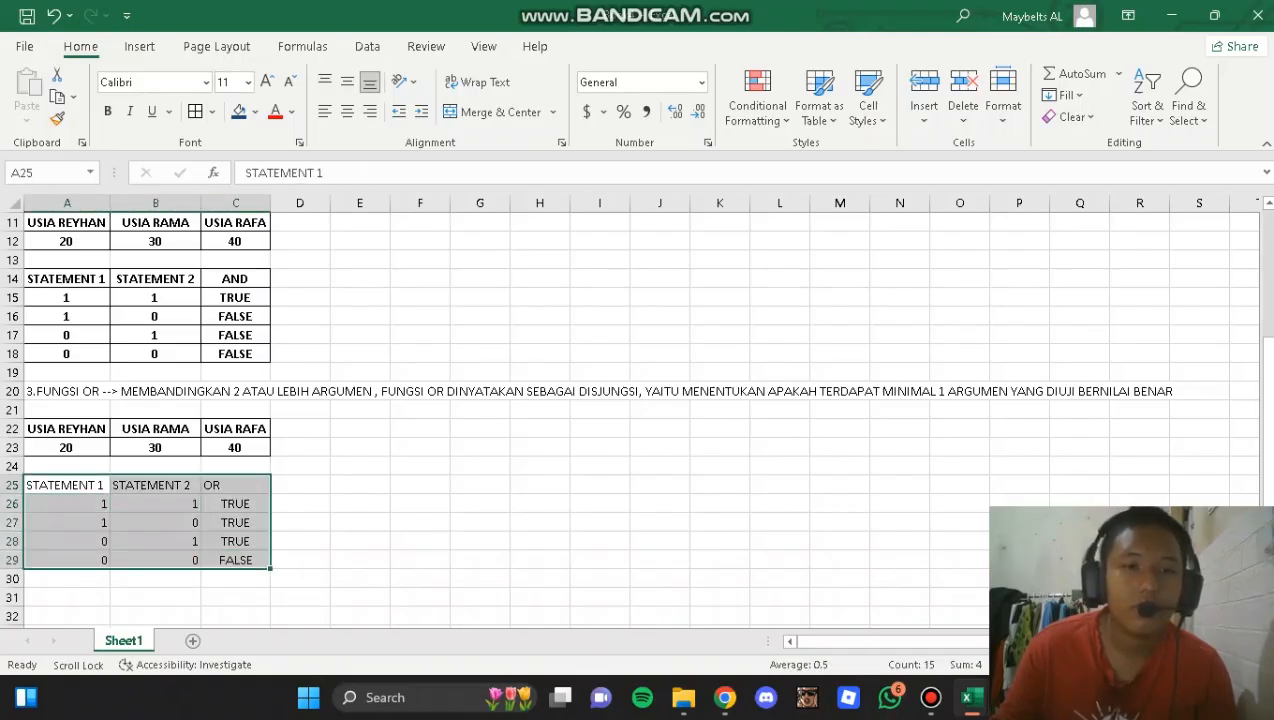
click(212, 111)
click(248, 298)
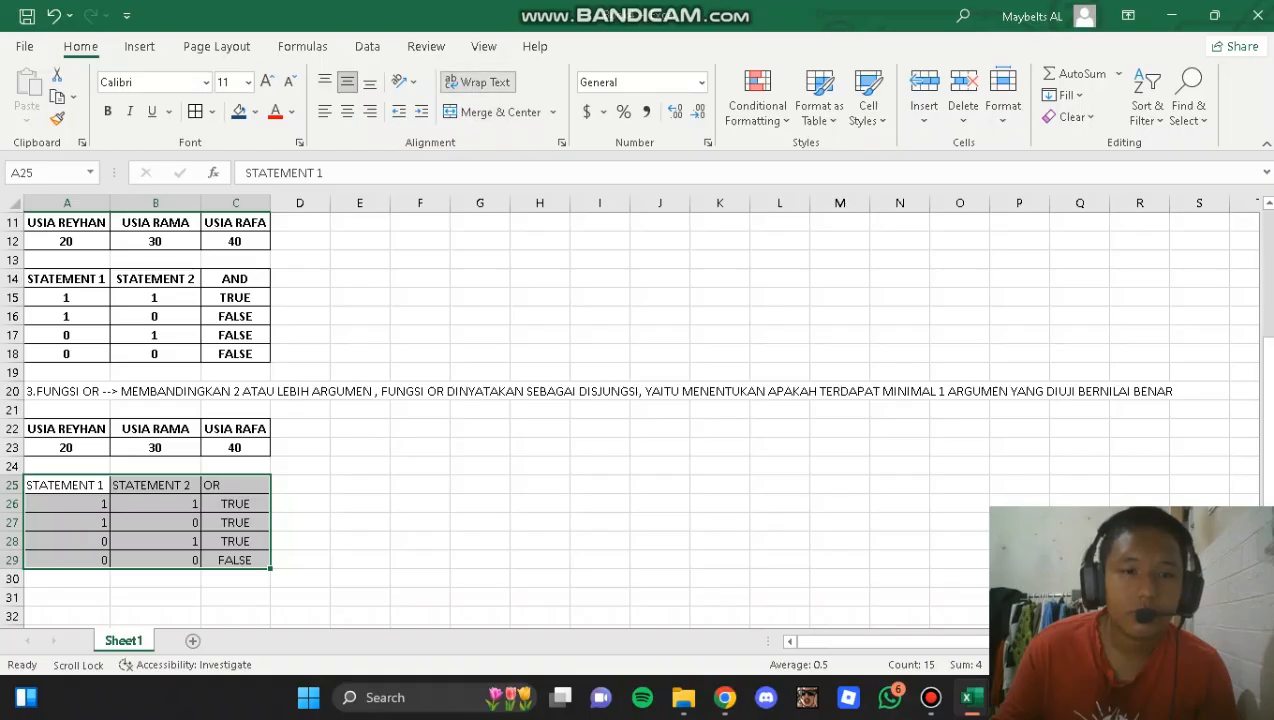
click(347, 111)
click(236, 597)
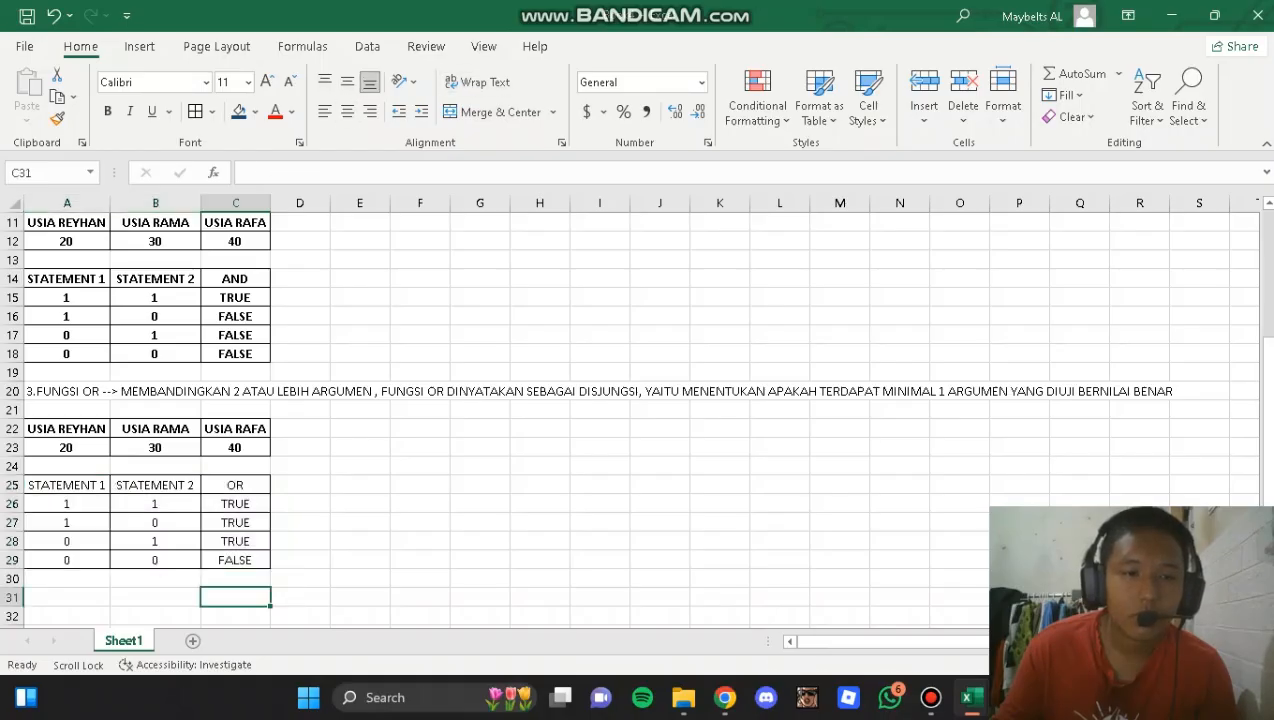
- Make all the text in the OR truth table A25:C29 bold
drag(67, 486, 236, 560)
click(107, 111)
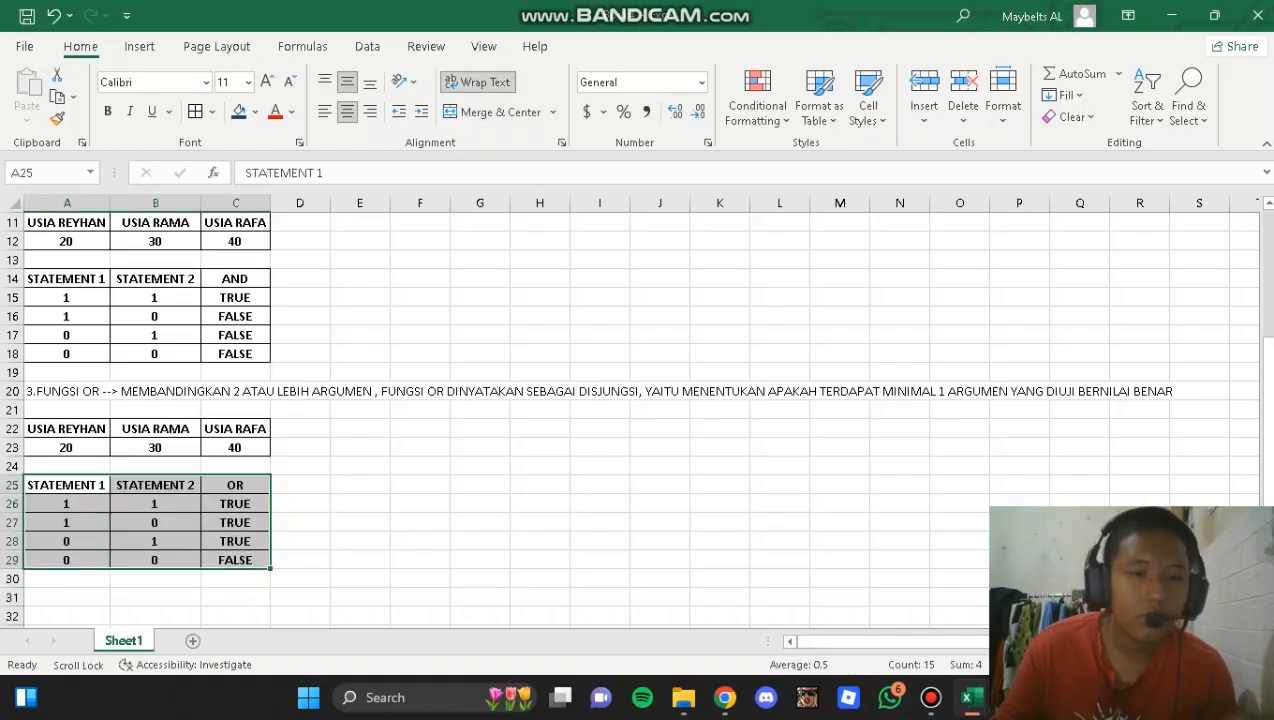
click(420, 466)
- Enter the section heading "4.FUNGSI IF / IMPLIKASI, KONSEP NYA JIKA-MAKA" in A31, below the OR truth table
scroll(420, 466, down, 3)
scroll(420, 466, down, 1)
scroll(420, 466, up, 2)
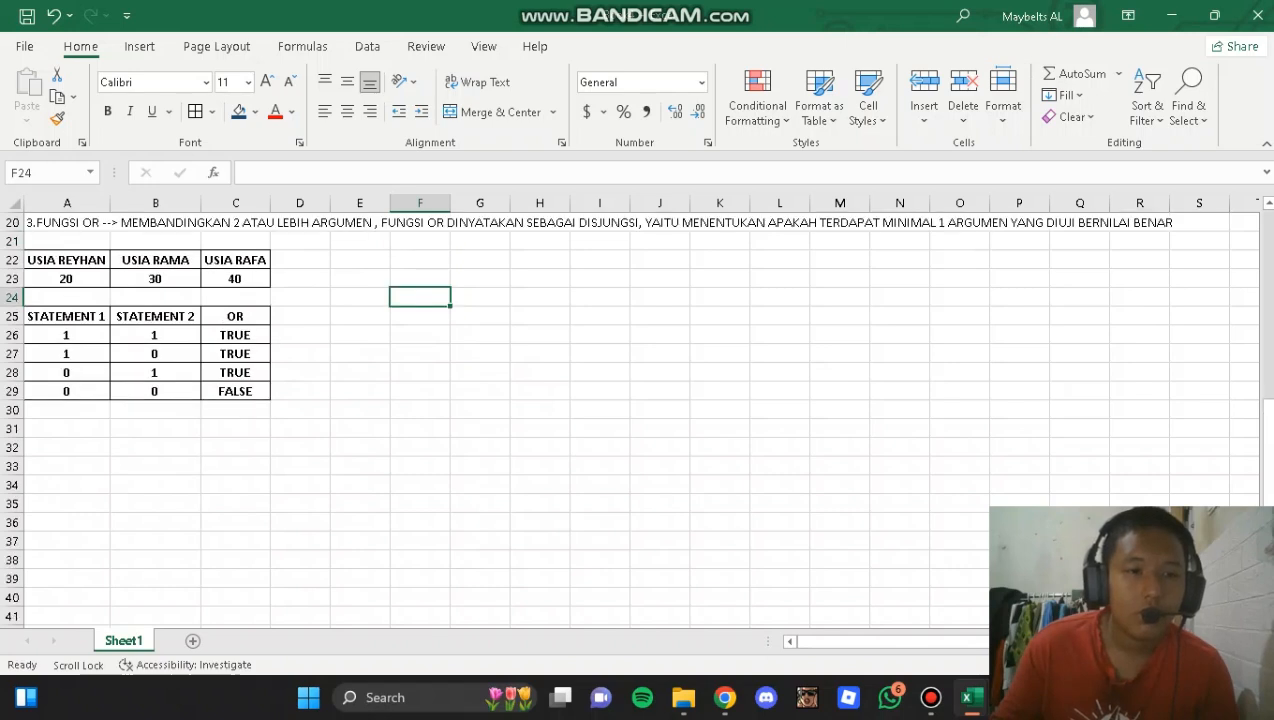
click(67, 485)
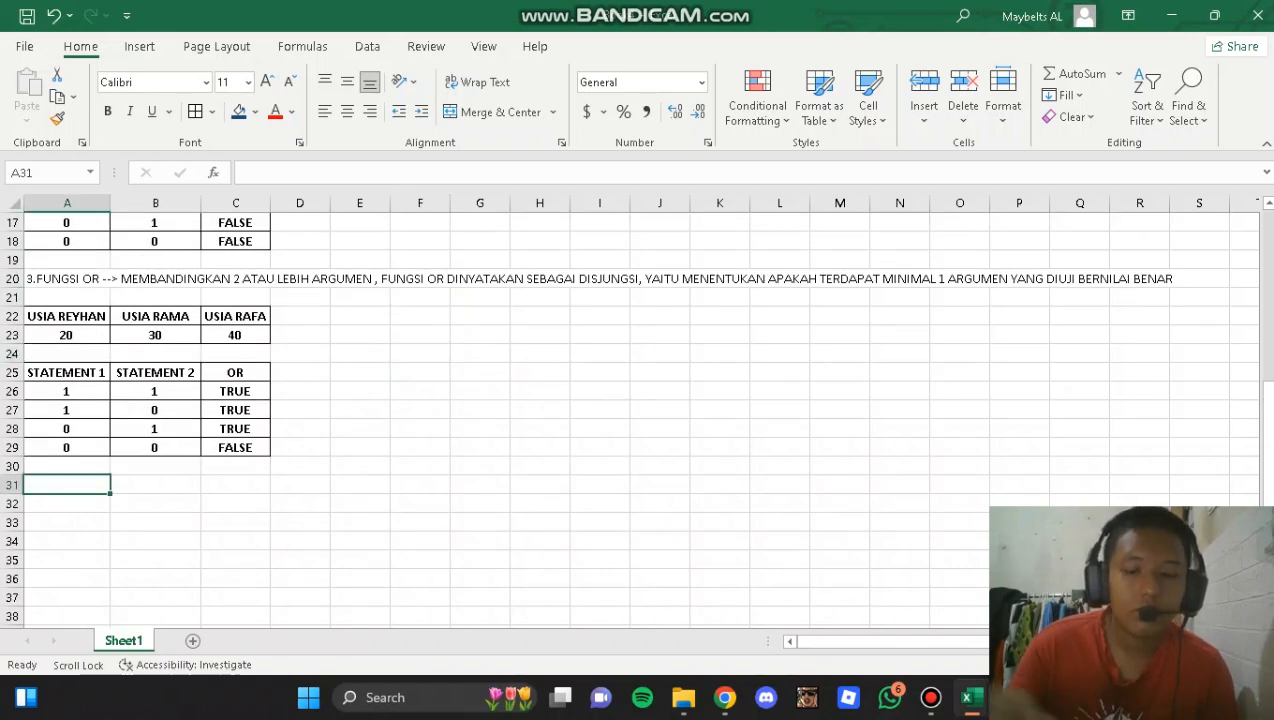
scroll(67, 485, down, 1)
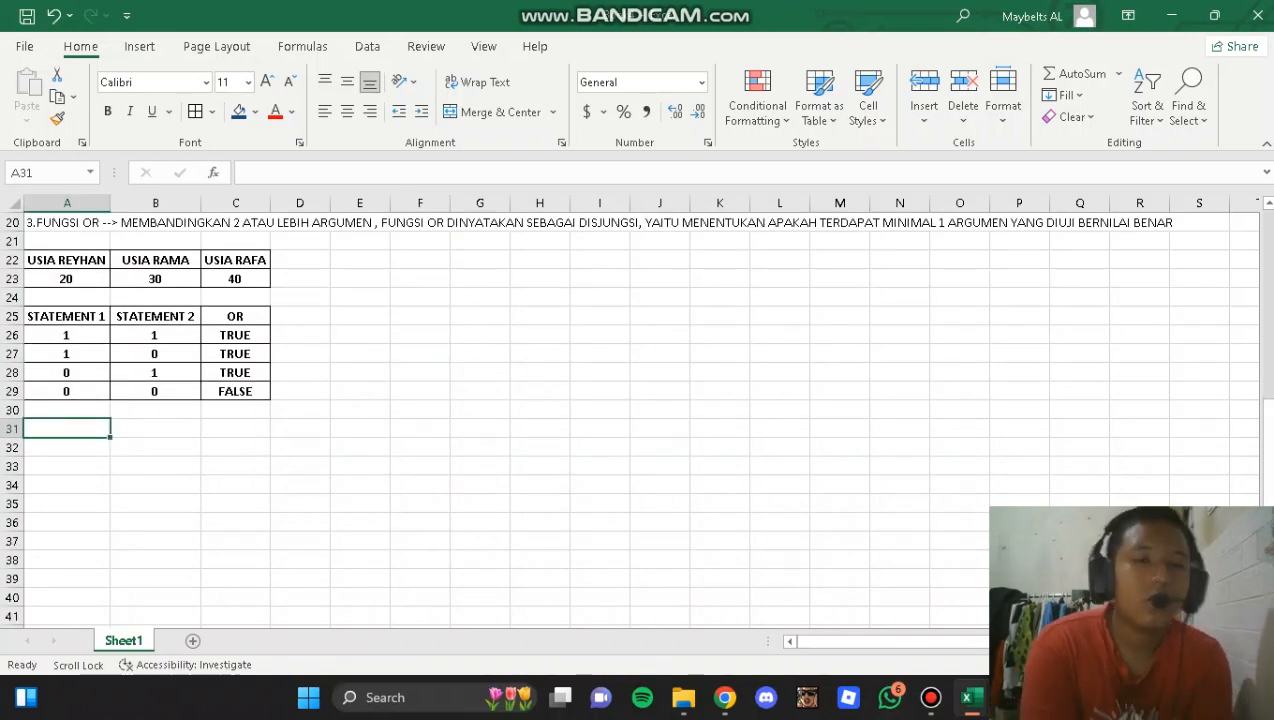
text(4.)
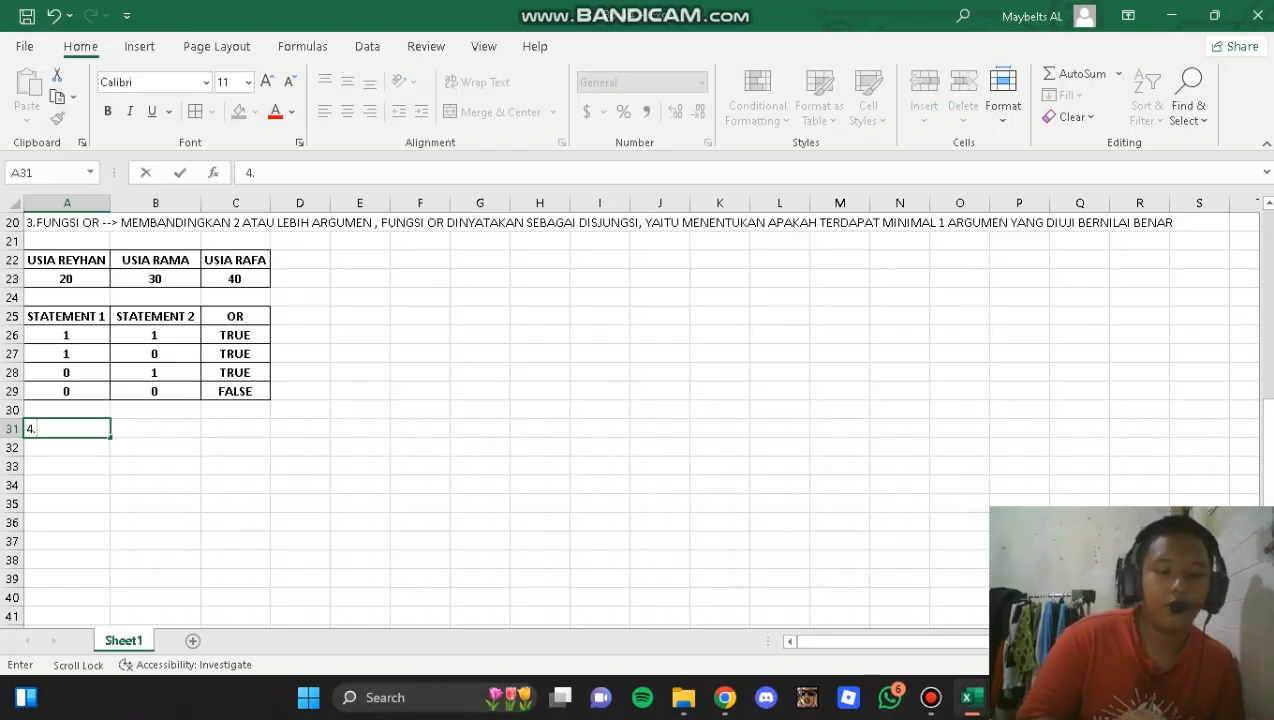
text(FUNGSI IF /)
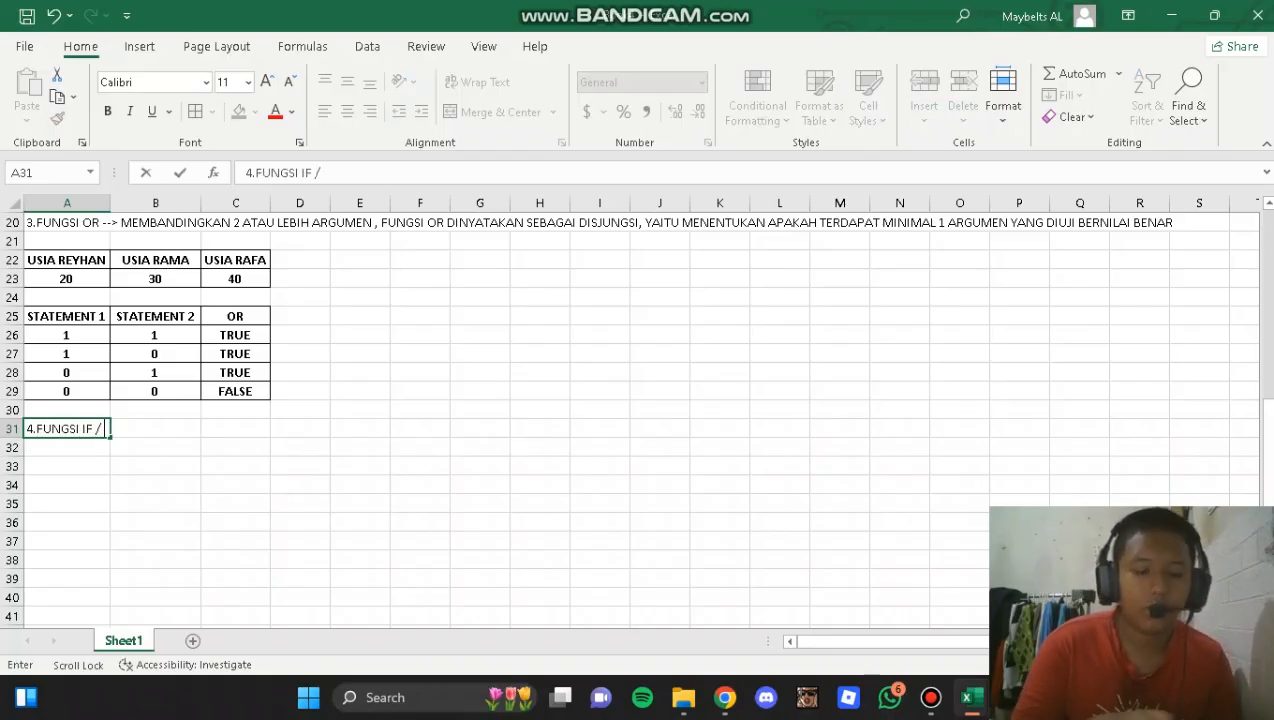
text( IMPLIKASI)
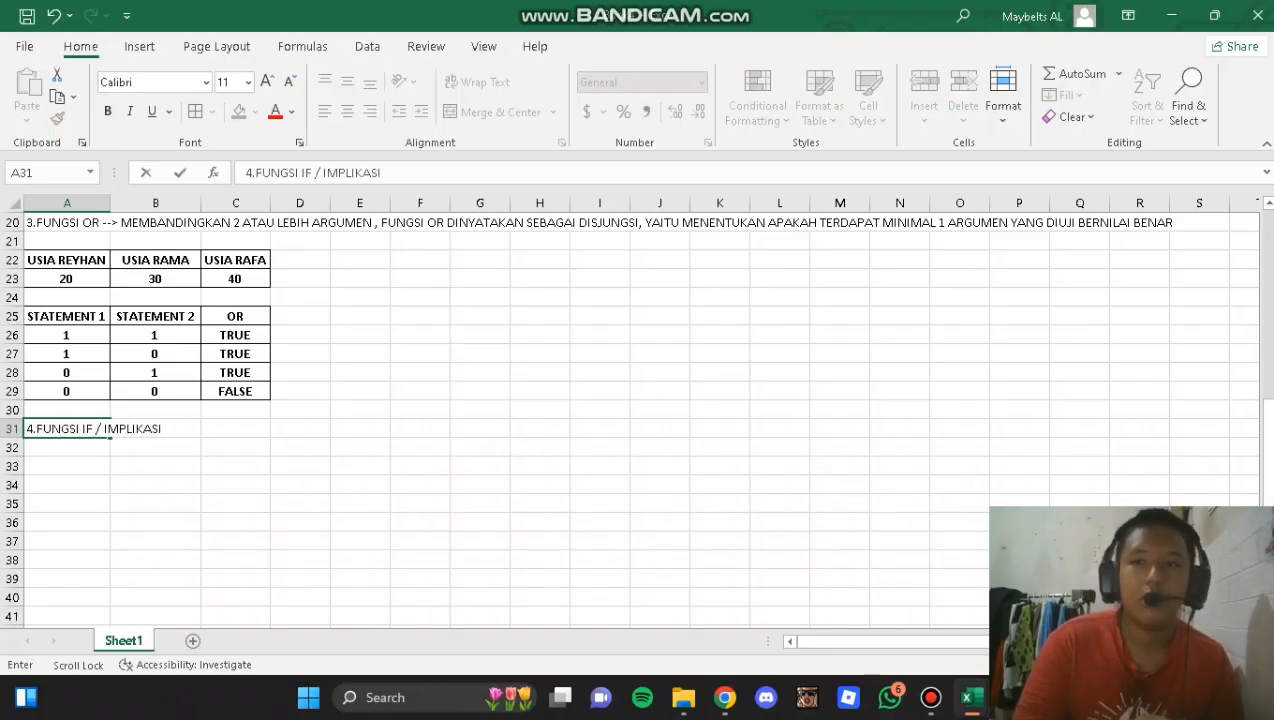
text(, KONSEP N)
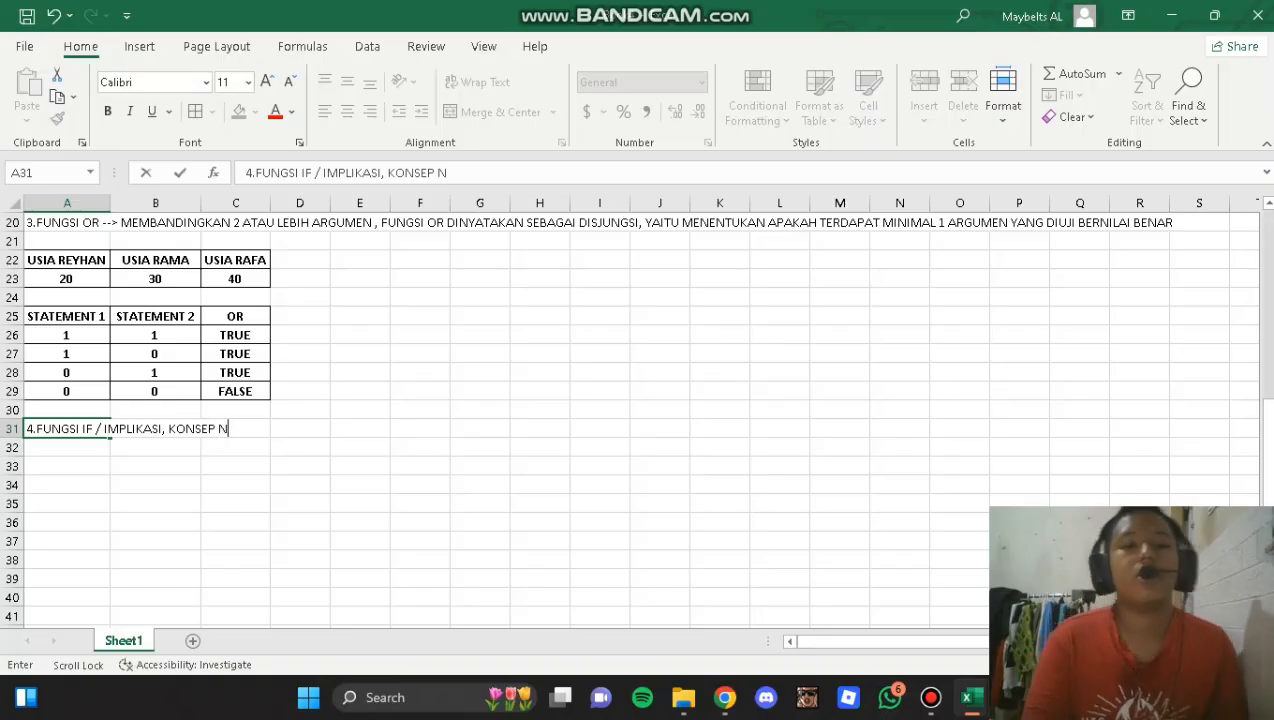
text(YA JIKA-MAKA)
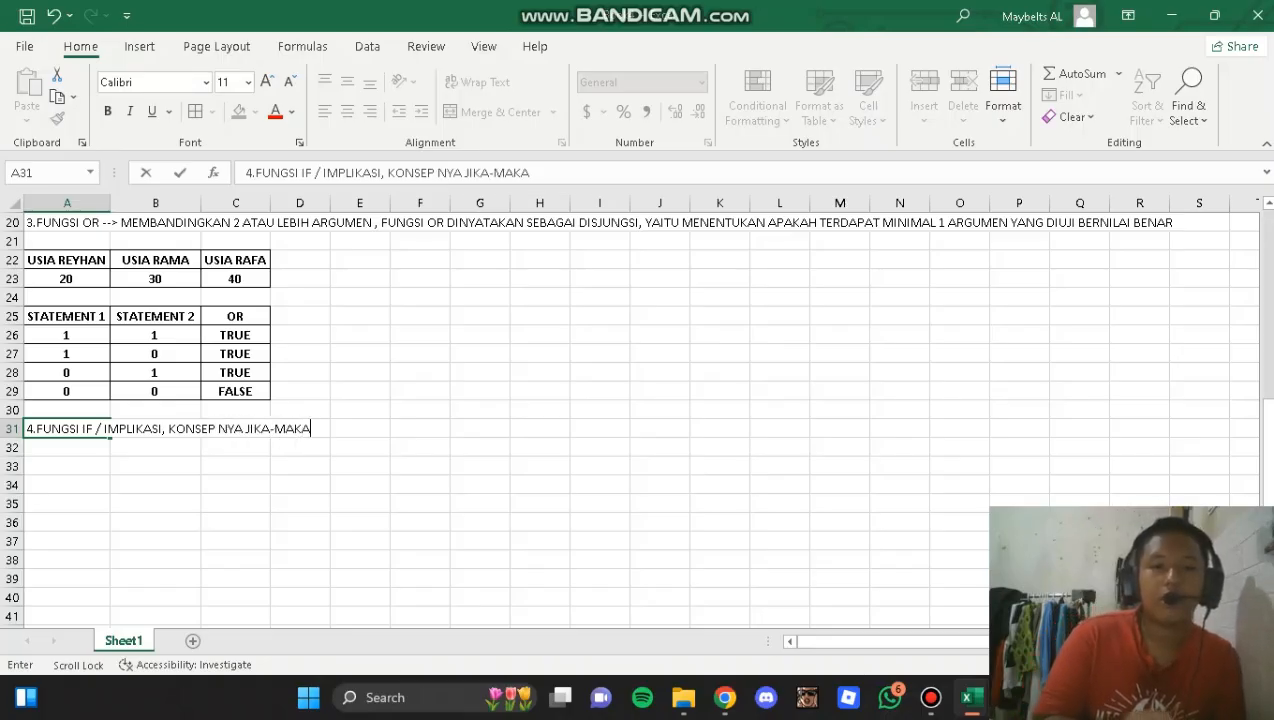
- Merge and center the IF section heading across A31:E31, align it to the middle and make it bold
click(52, 428)
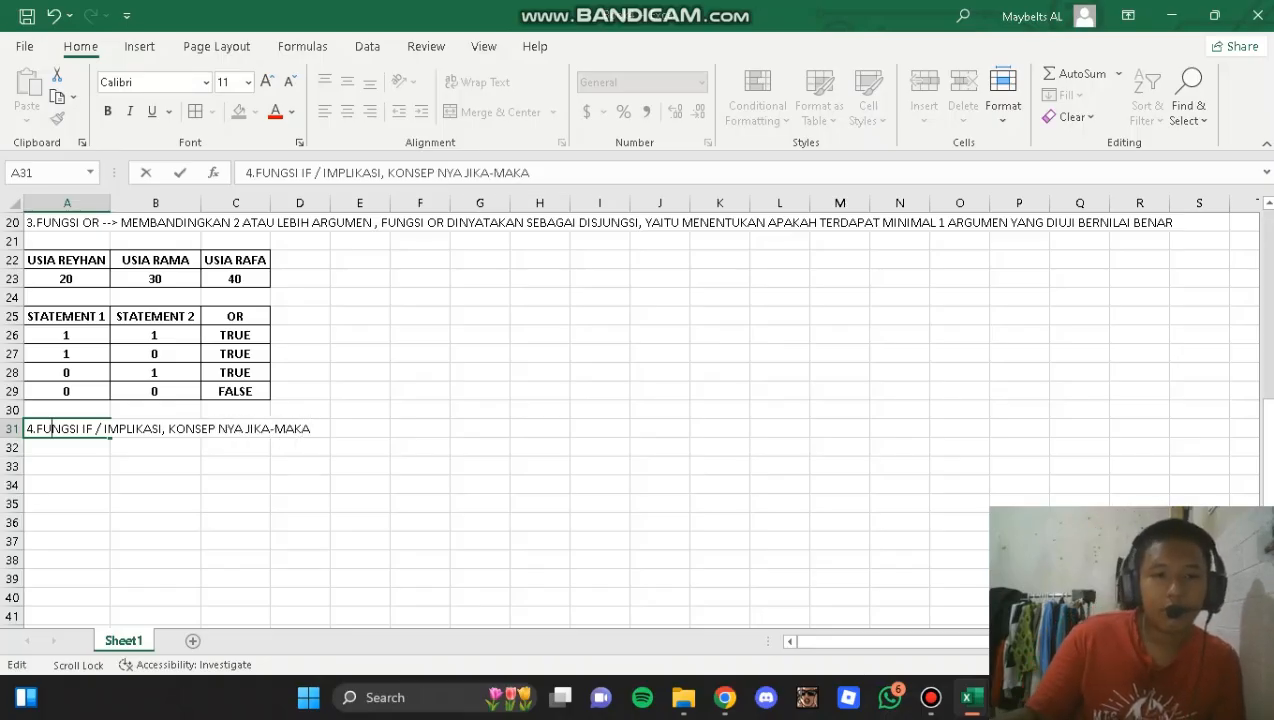
drag(60, 485, 358, 431)
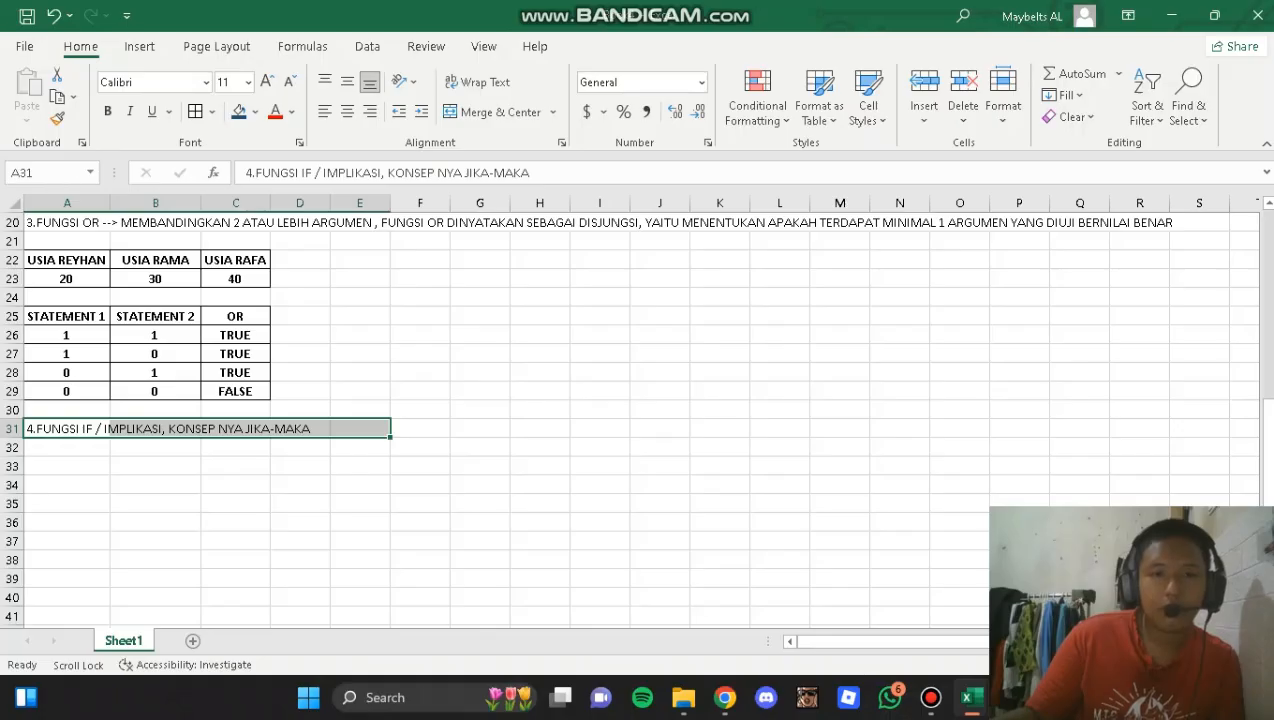
click(495, 112)
click(347, 81)
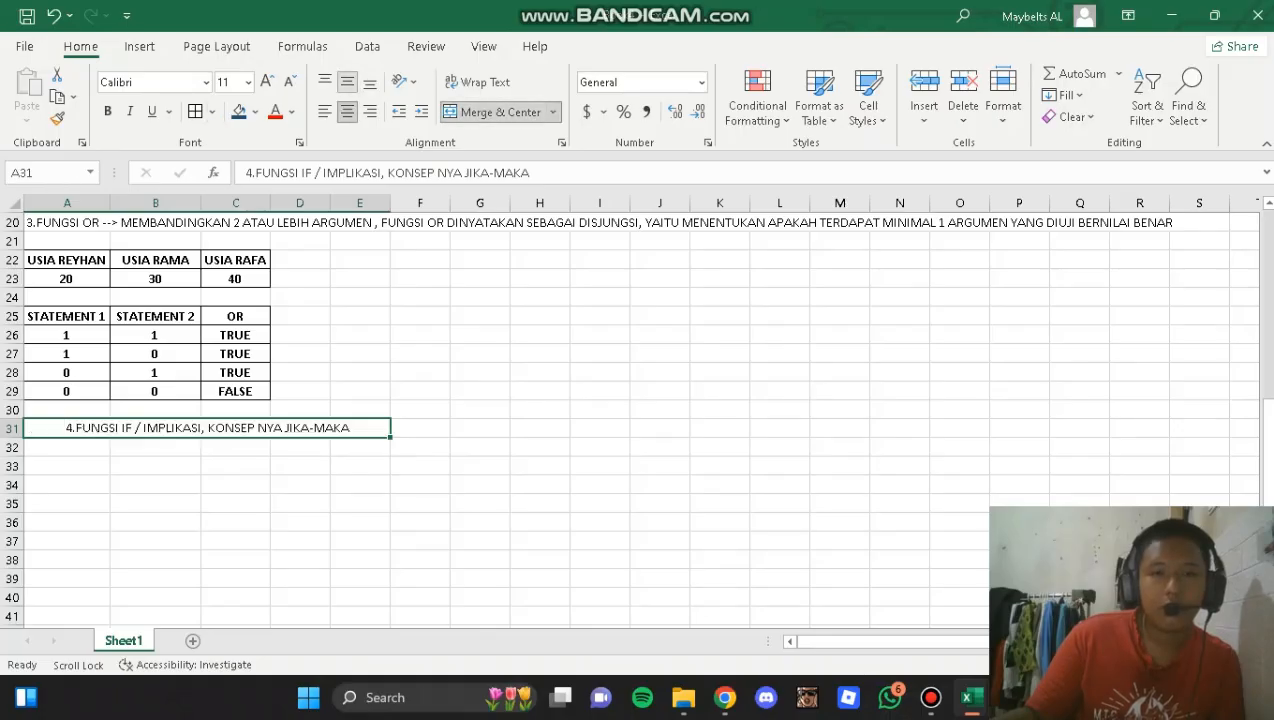
click(107, 111)
click(155, 485)
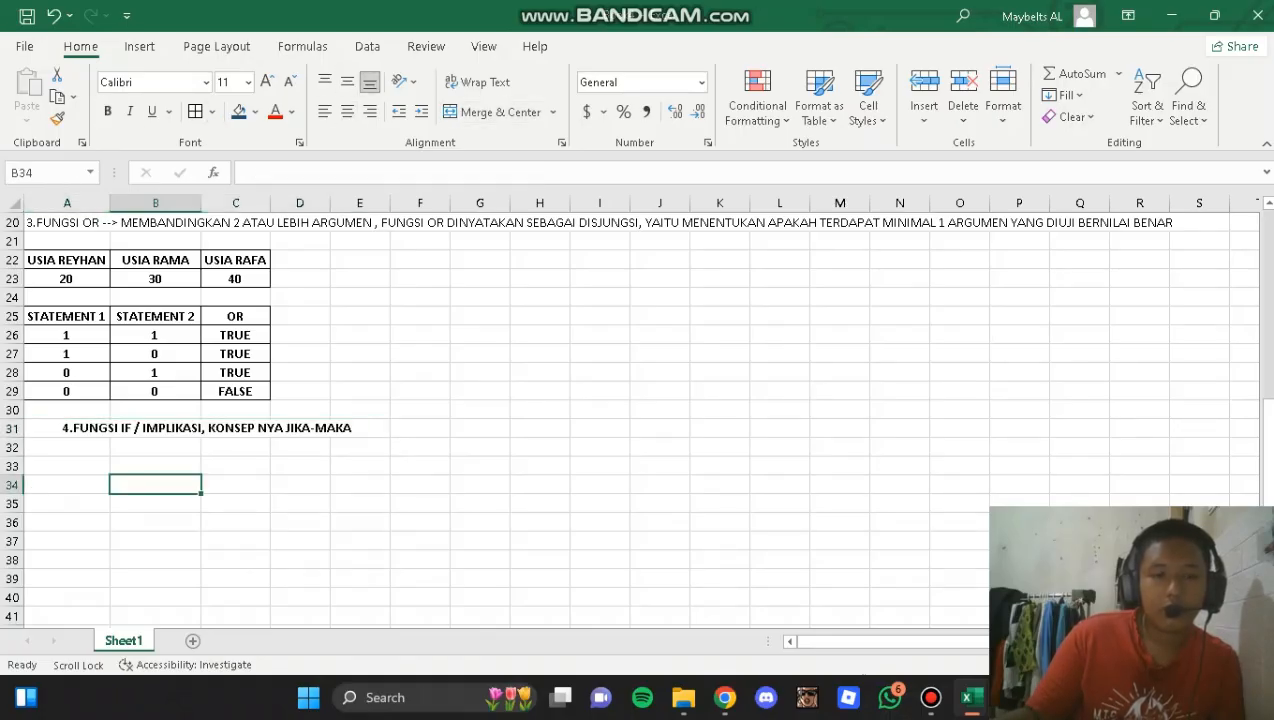
- Enter the column headers NO, NAMA, NILAI and STATUS in A33:D33 for the IF example table
click(67, 466)
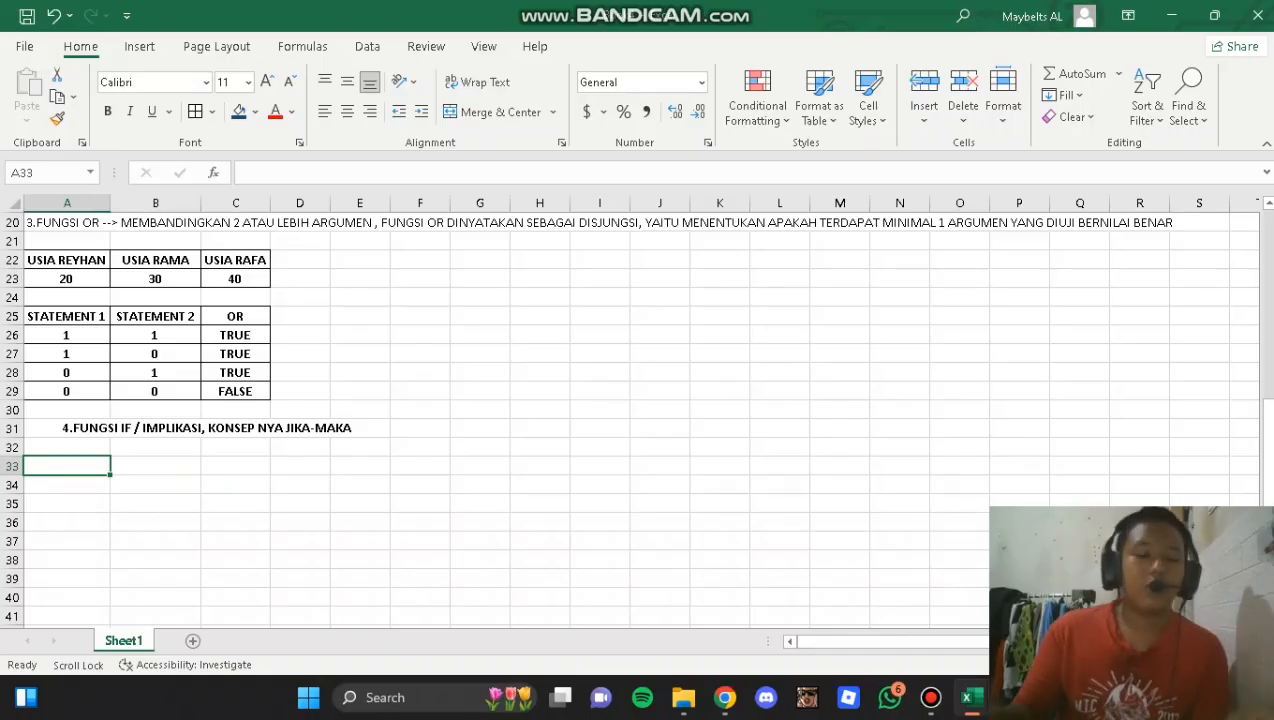
text(NO)
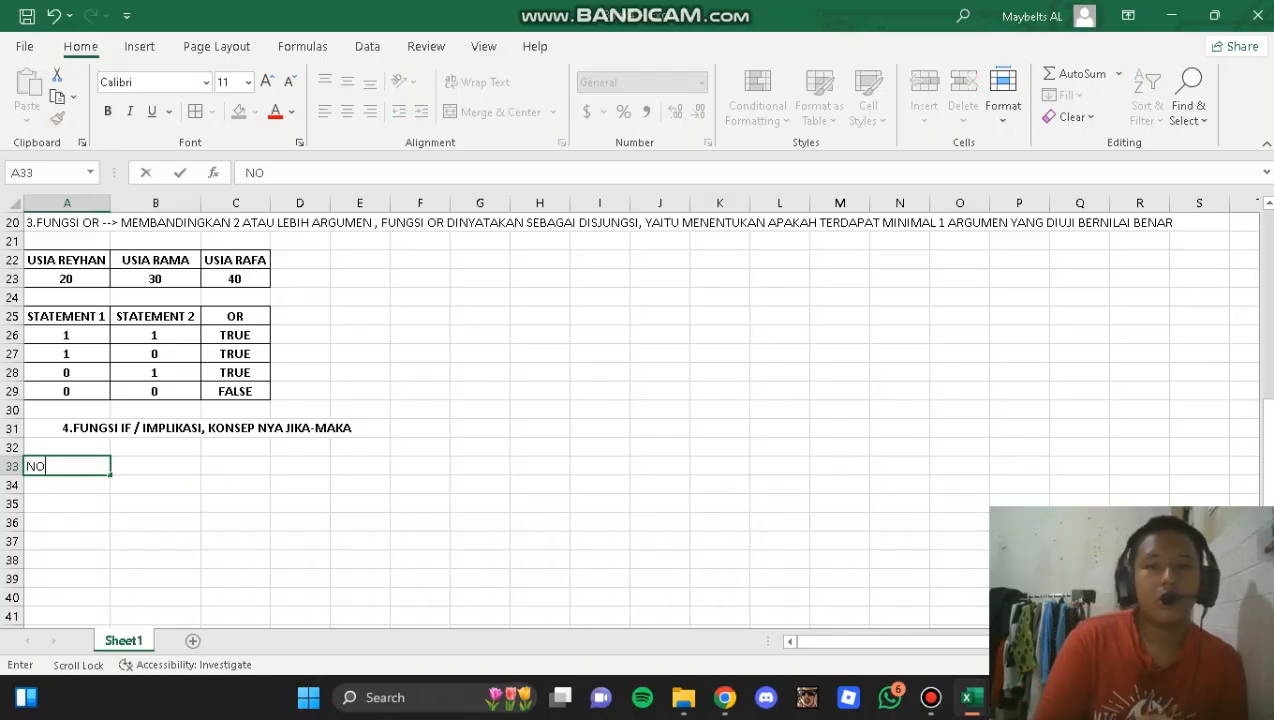
key(Tab)
text(NAMA)
key(Tab)
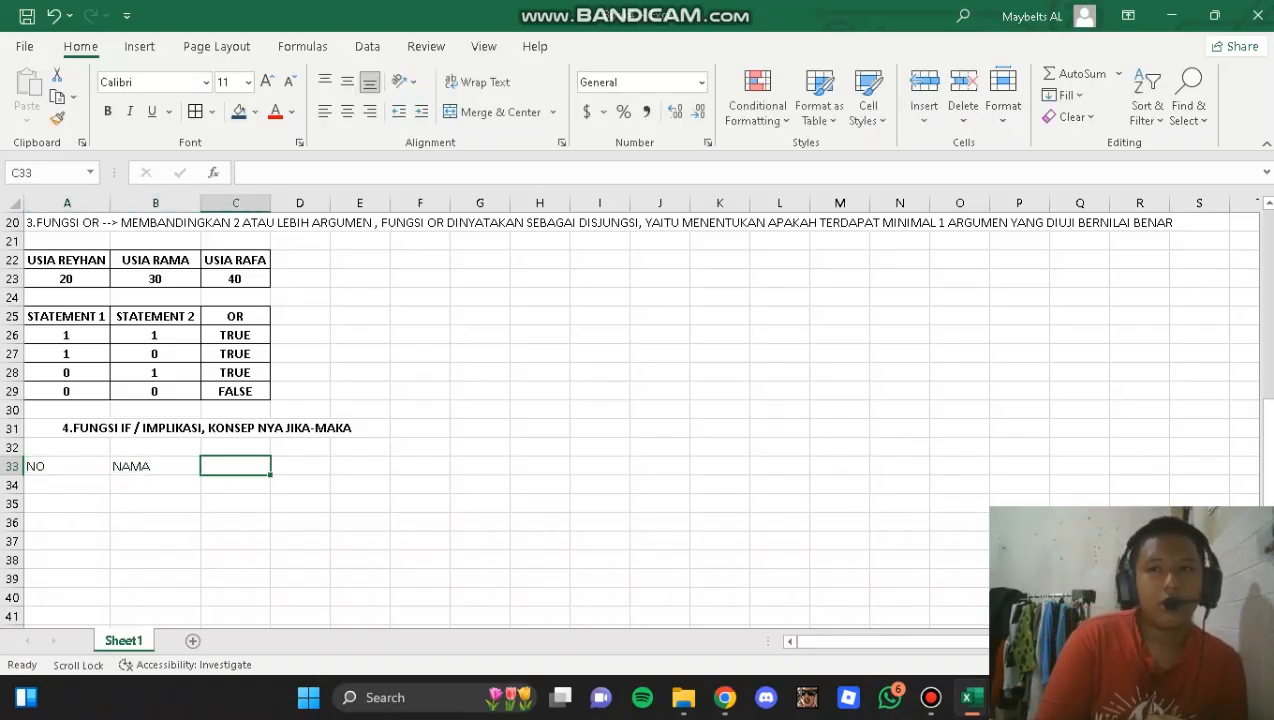
text(NILAI)
key(Tab)
text(ST)
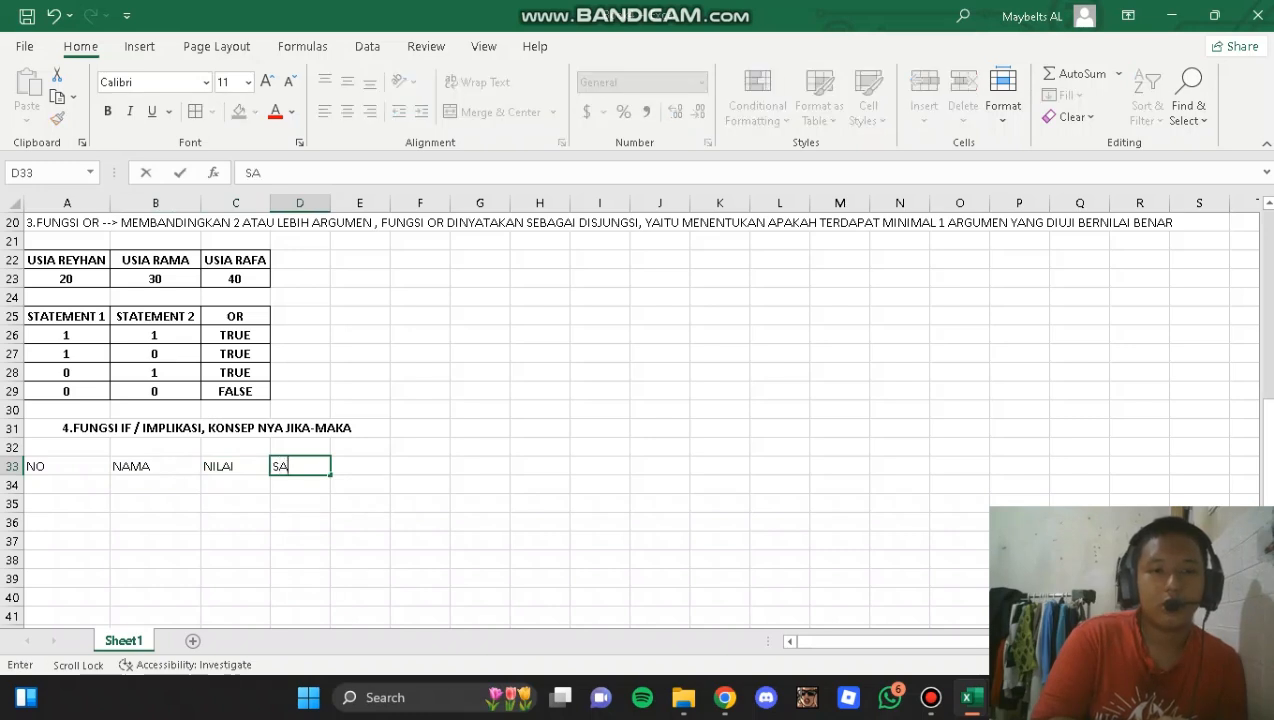
text(TAT)
key(BackSpace)
key(BackSpace)
key(BackSpace)
text(ATUS)
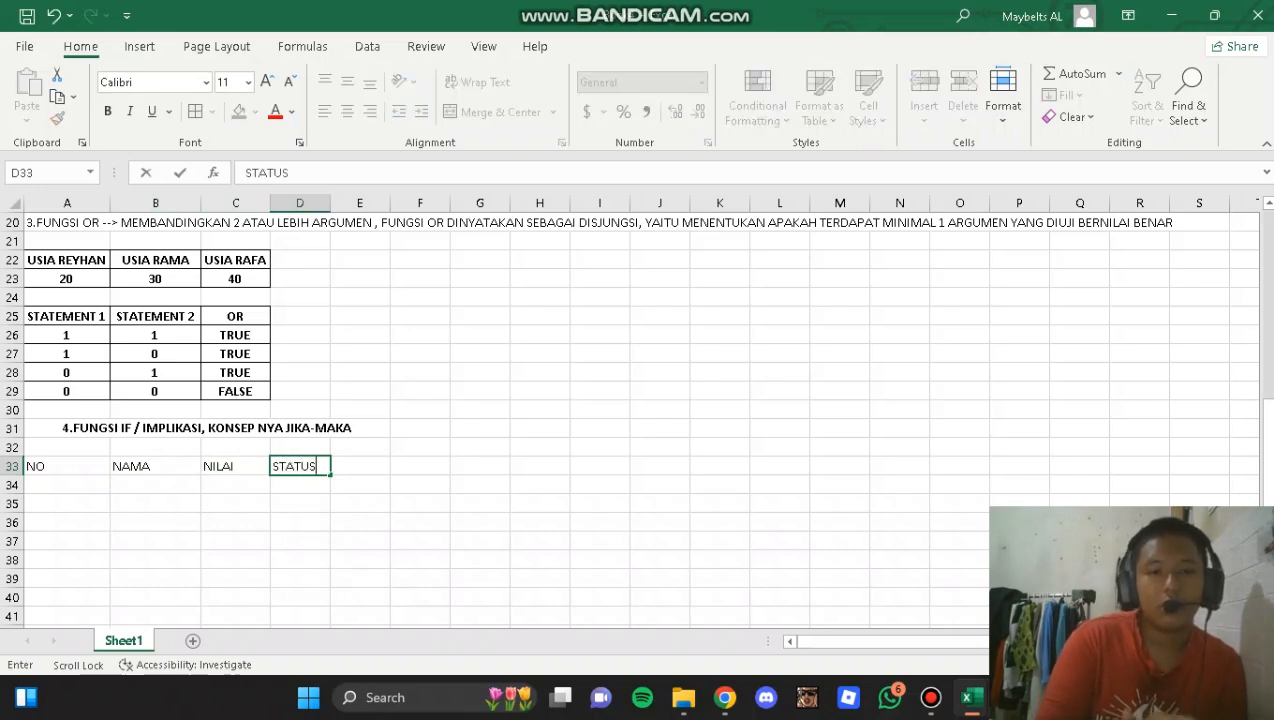
key(Tab)
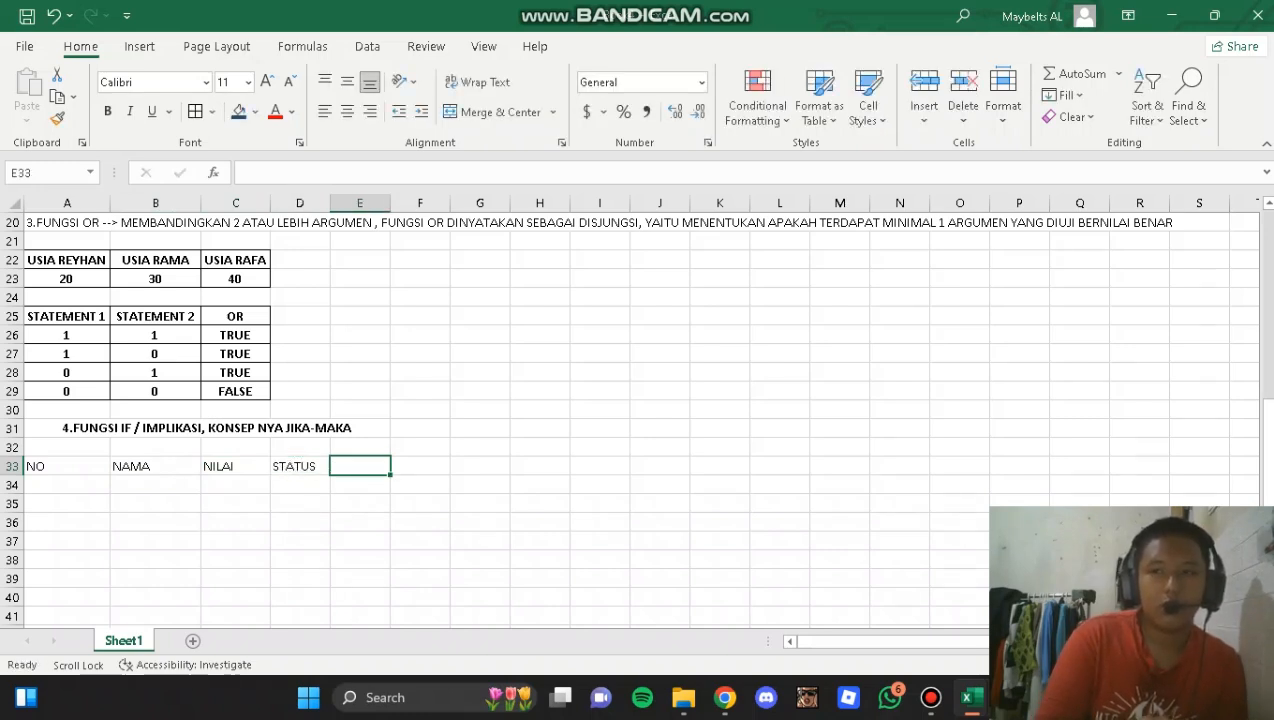
- Add the headers NILAI in E33 and PERINGKAT in F33, and widen column F to fit its header
text(NILAI)
key(Tab)
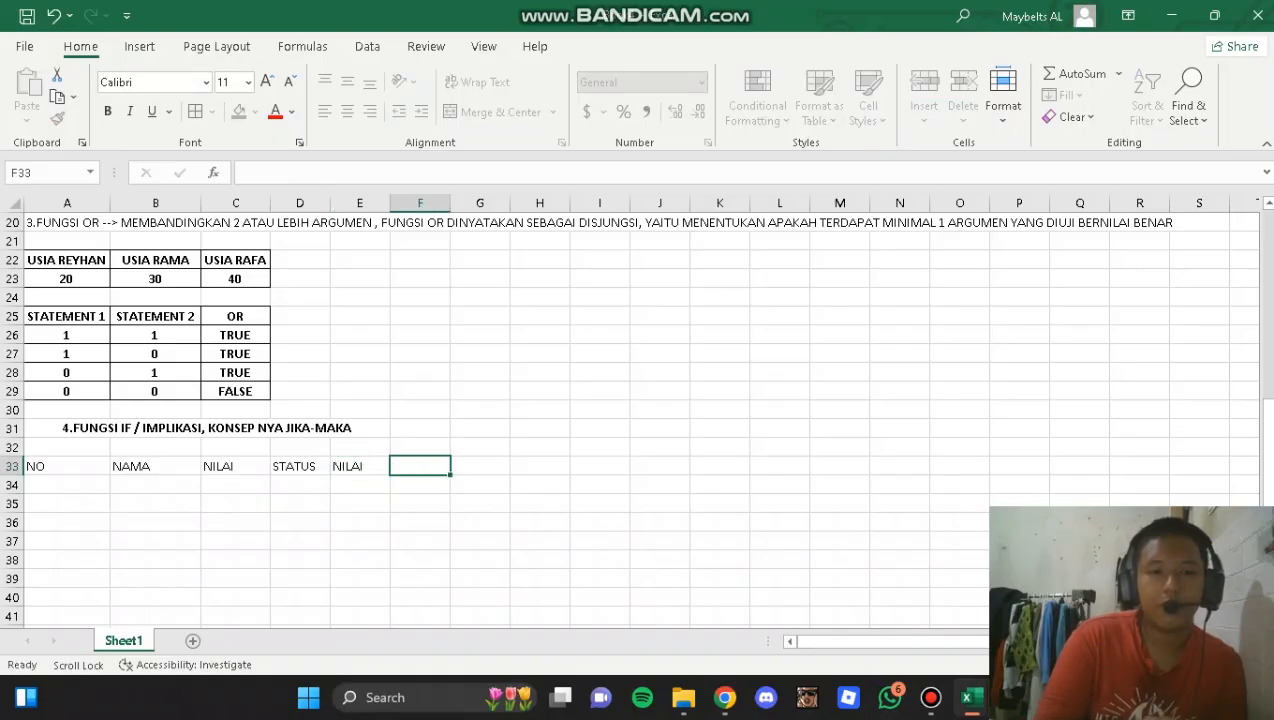
text(PERINGKAT)
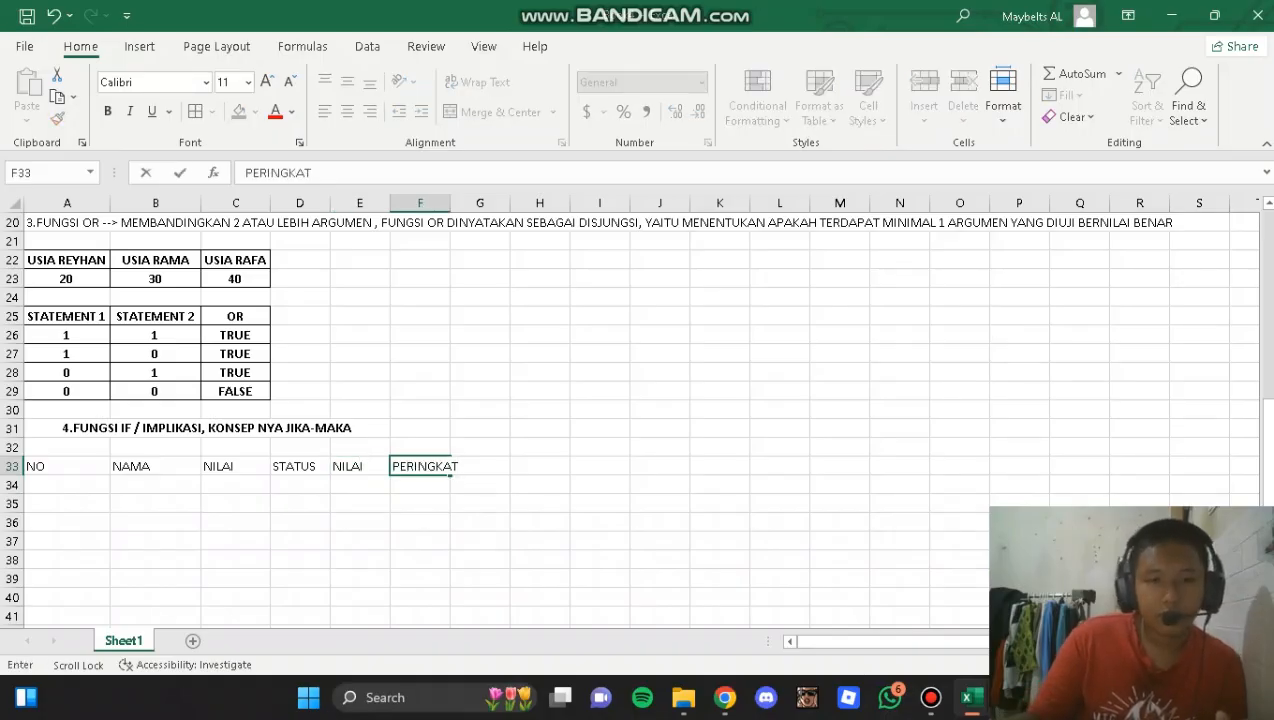
click(360, 560)
drag(450, 203, 471, 203)
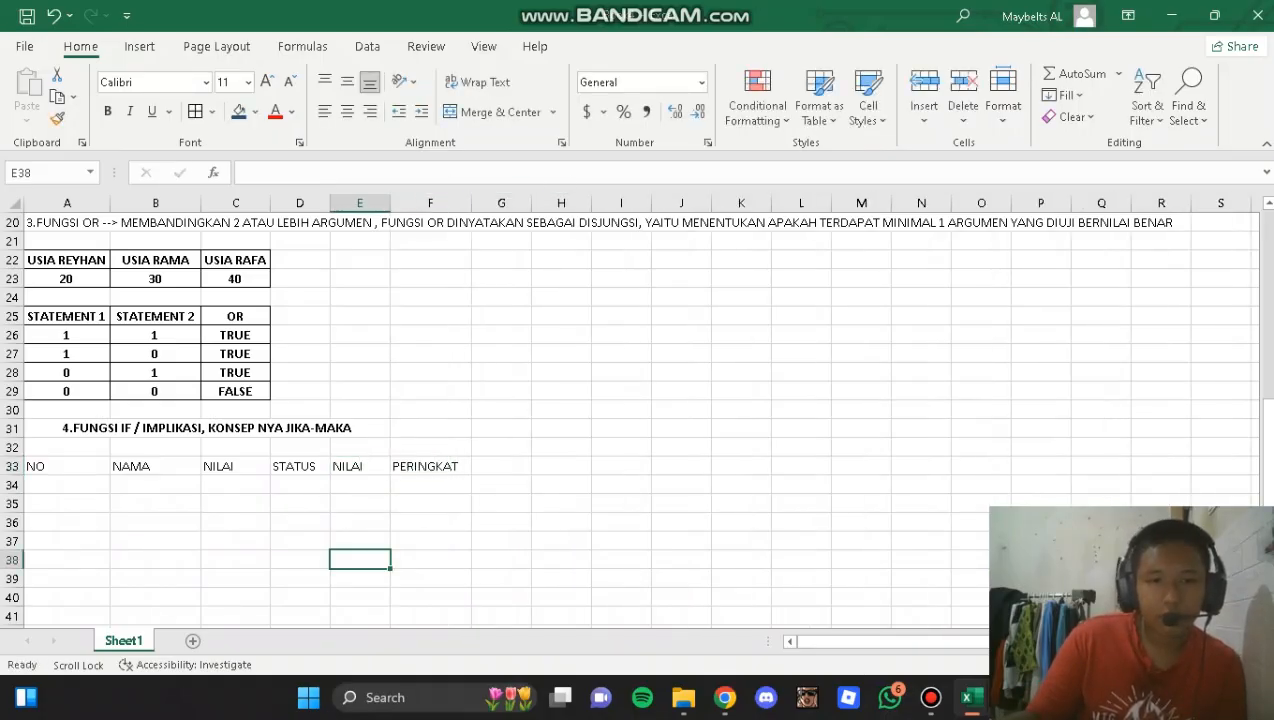
- Number the table rows 1 to 5 in A34:A38 by entering 1 and 2 and filling the series down
click(67, 466)
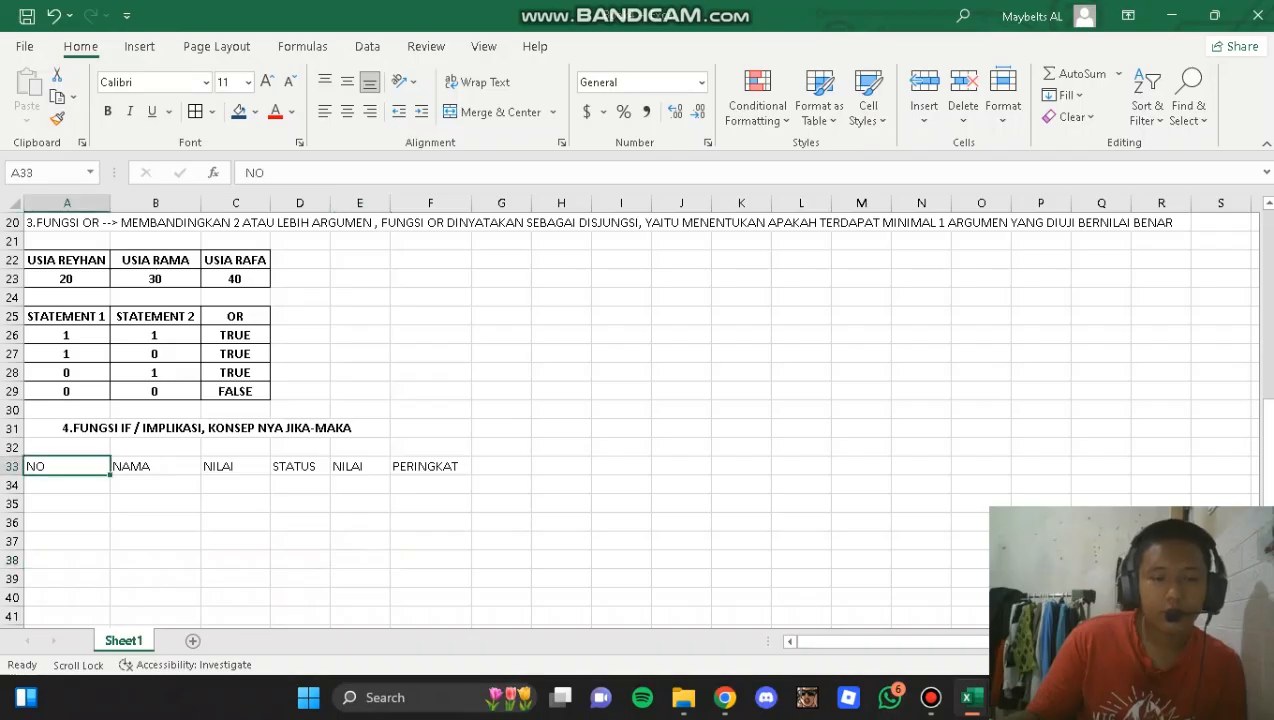
click(67, 485)
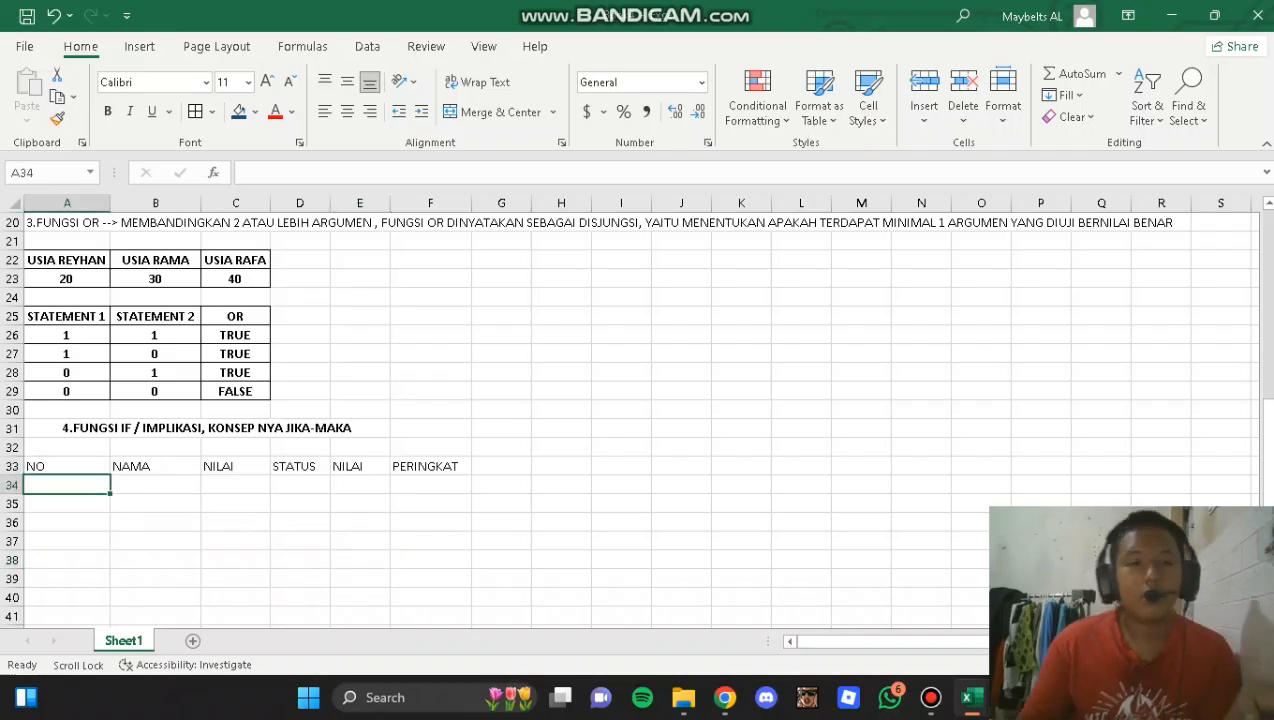
text(1)
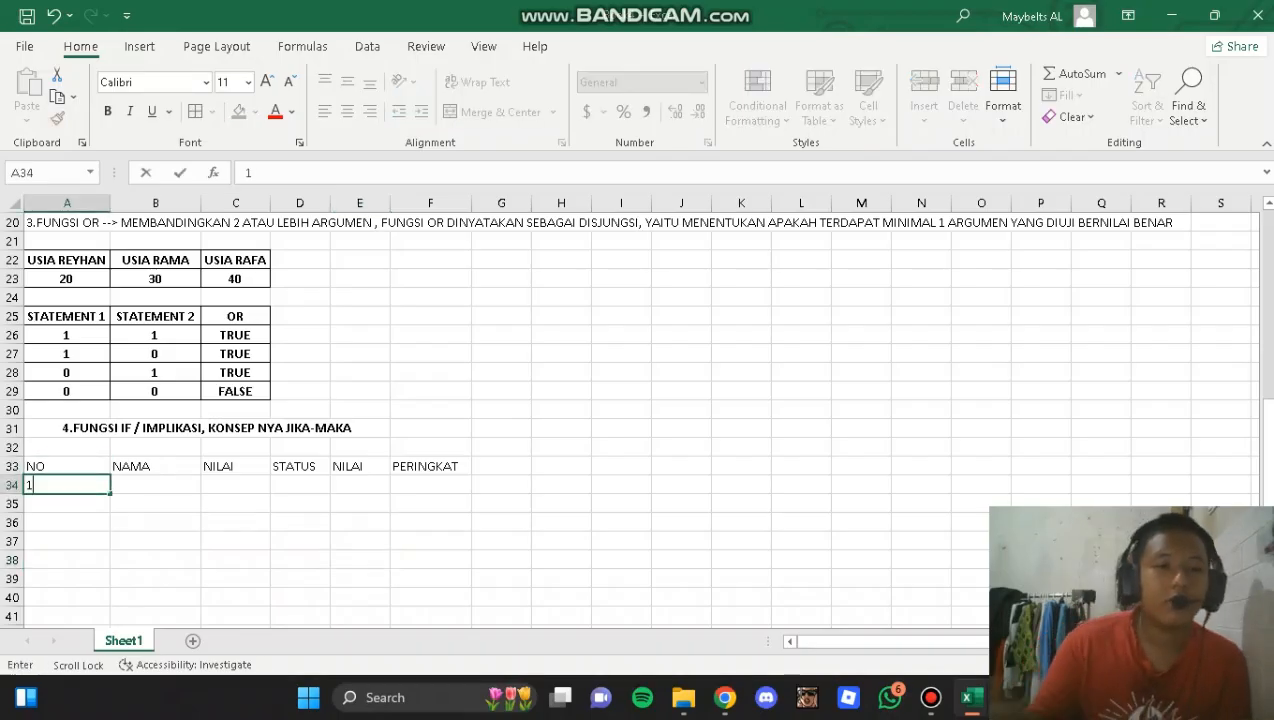
key(Return)
text(2)
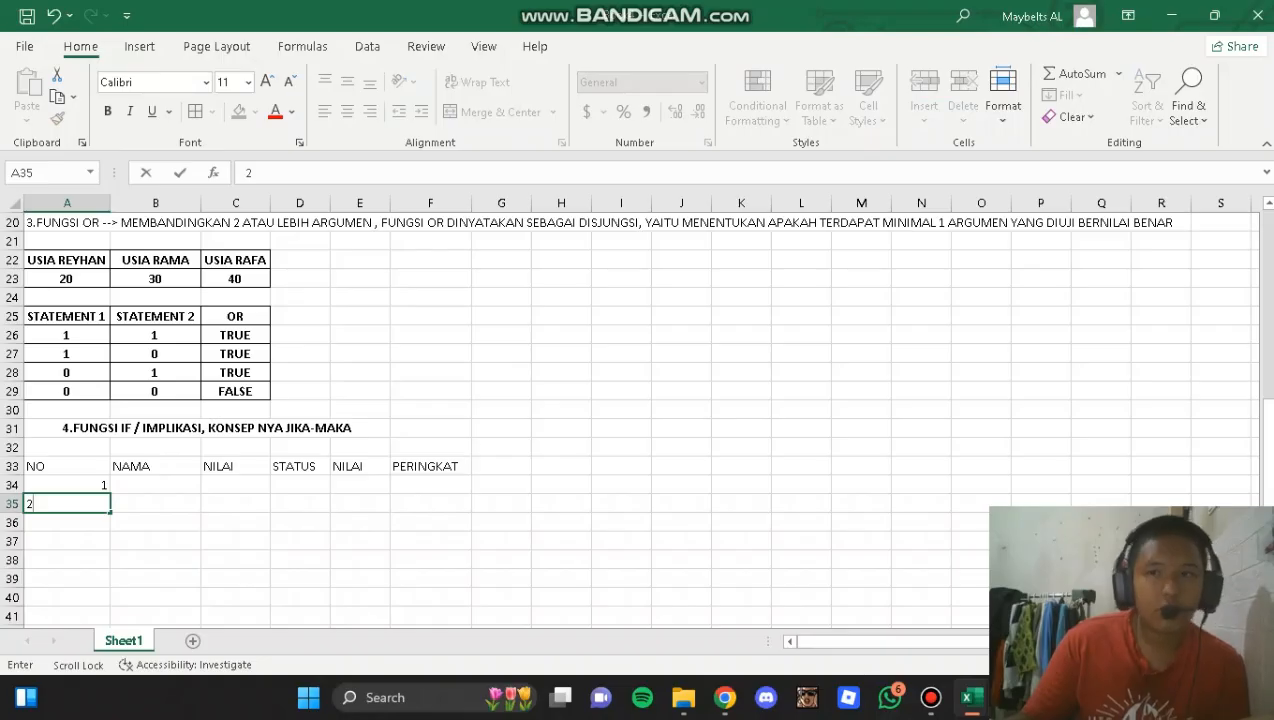
click(67, 485)
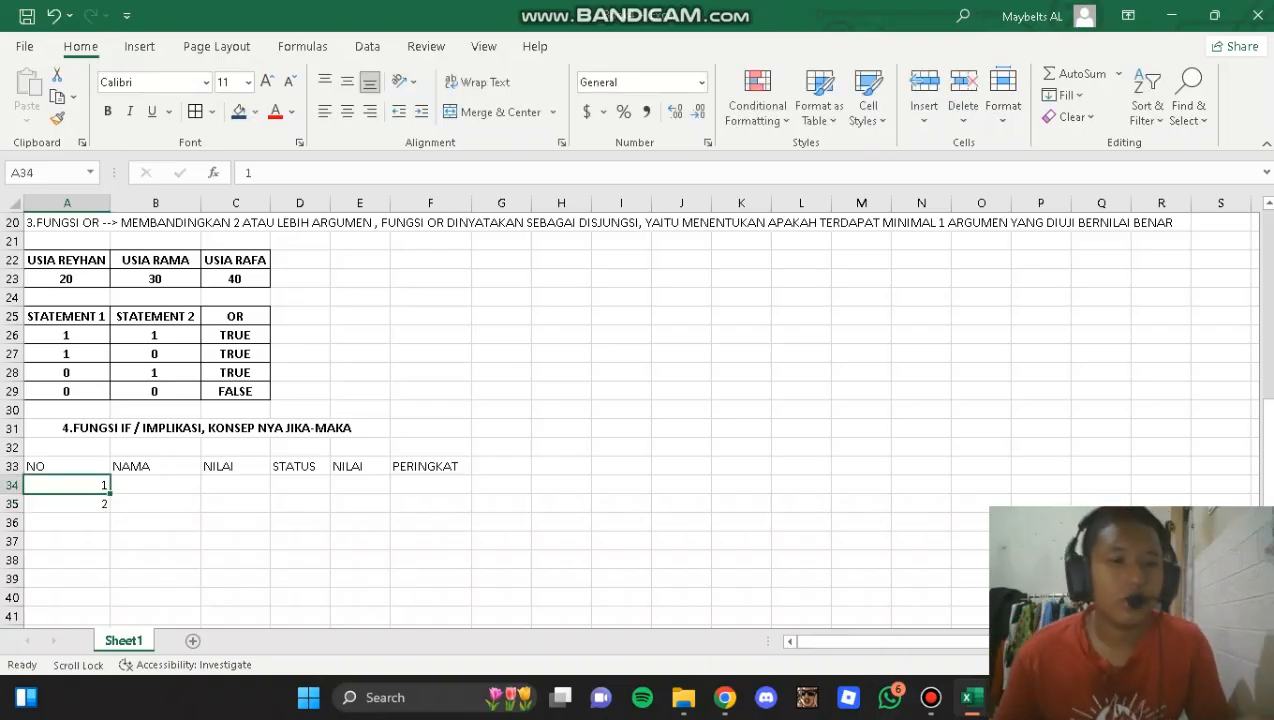
drag(67, 485, 110, 566)
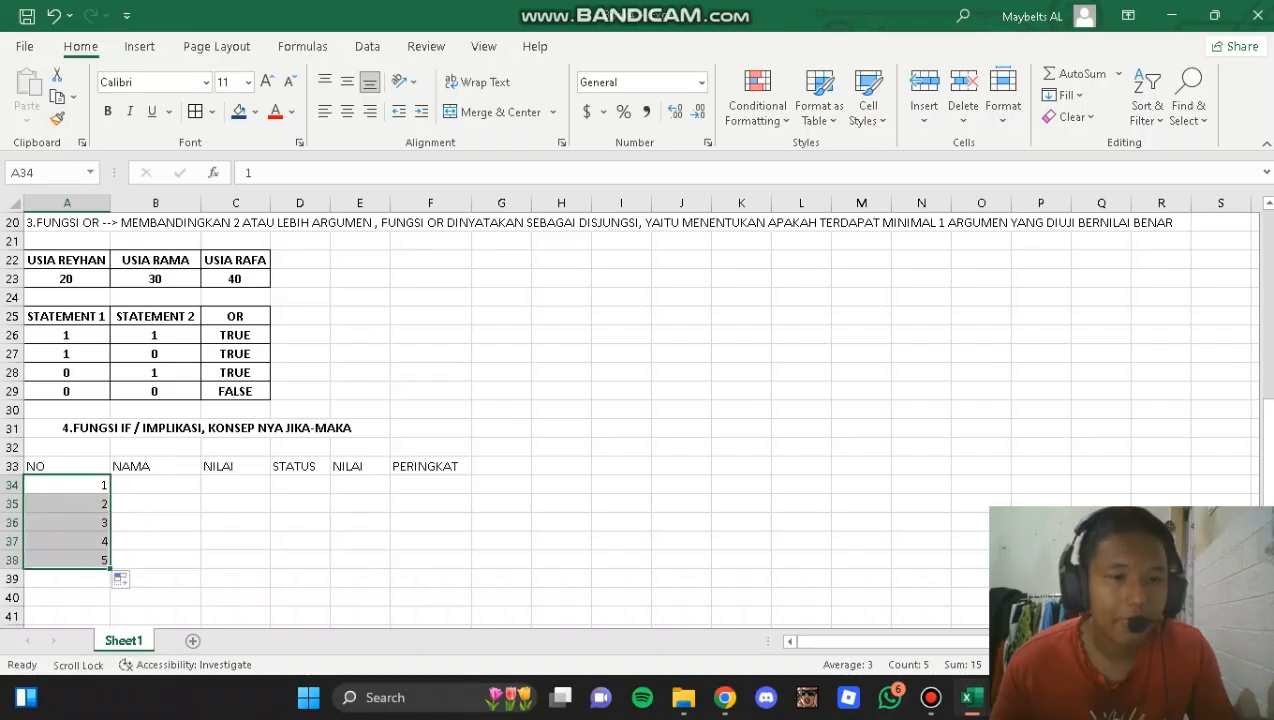
- Enter the five people's first names in the NAMA column, cells B34:B38
click(155, 485)
text(RAFA)
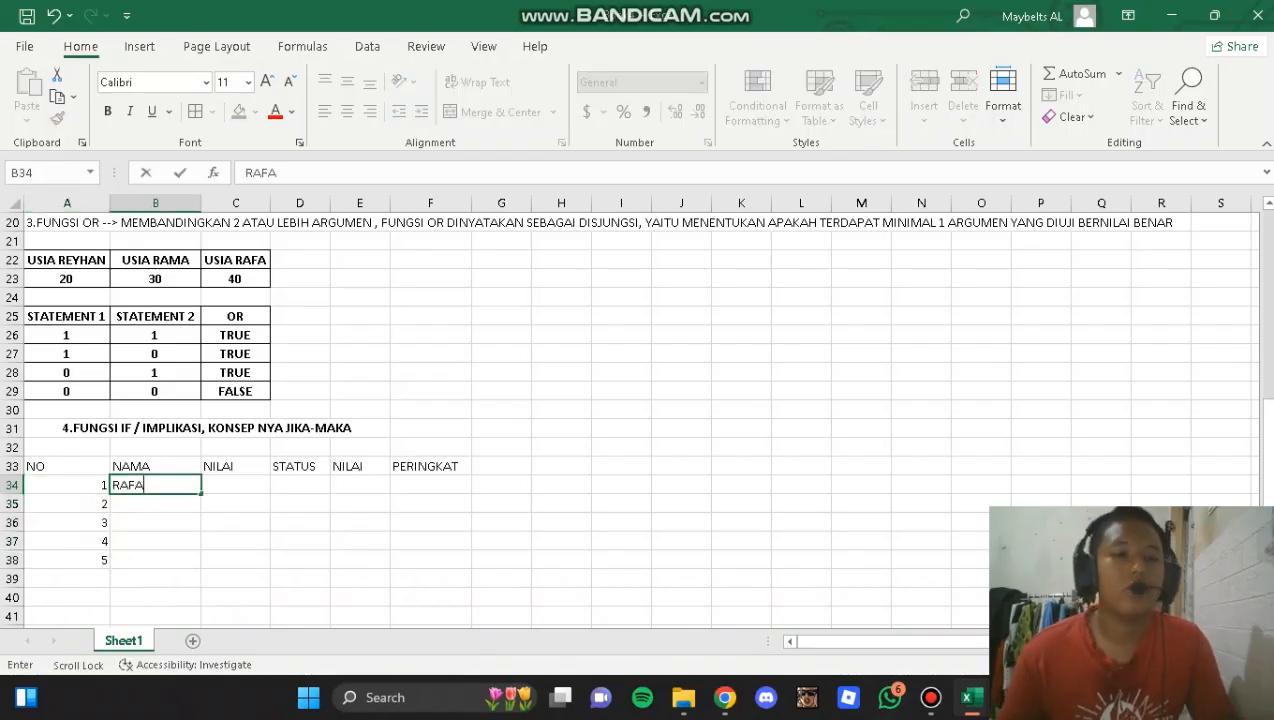
key(Return)
text(RAMA)
key(Tab)
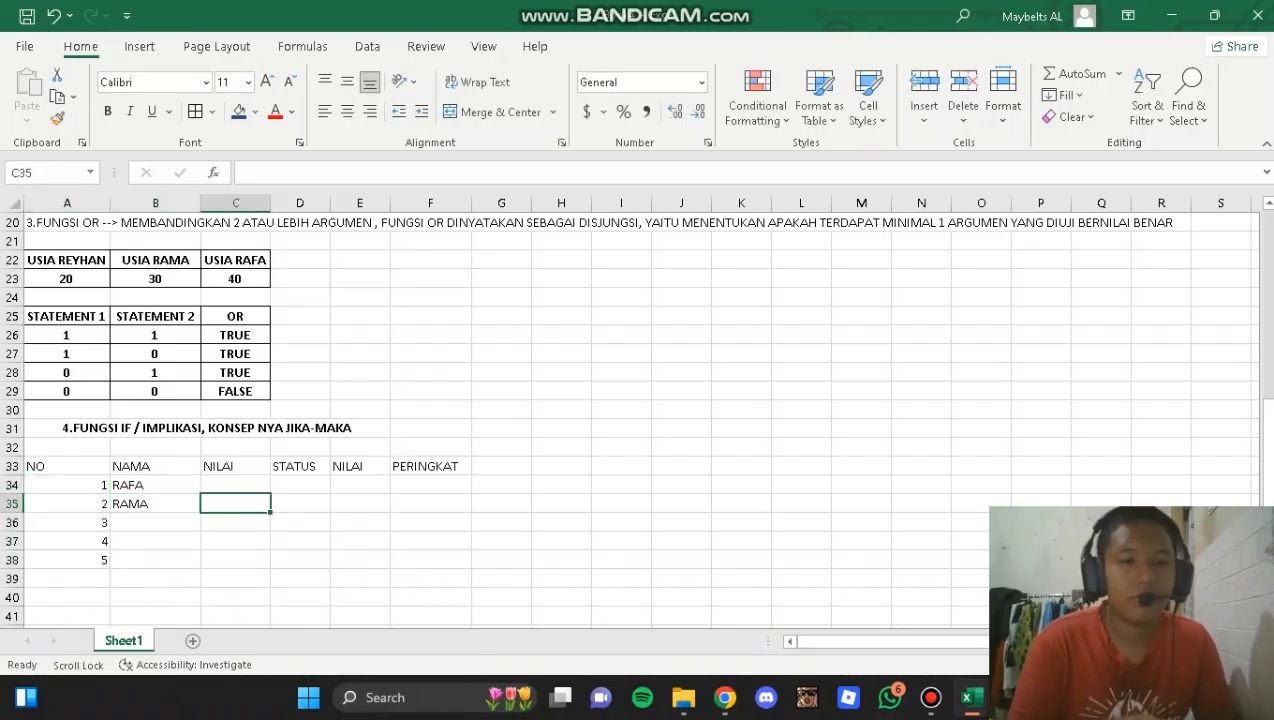
key(Return)
text(SYAFIQ)
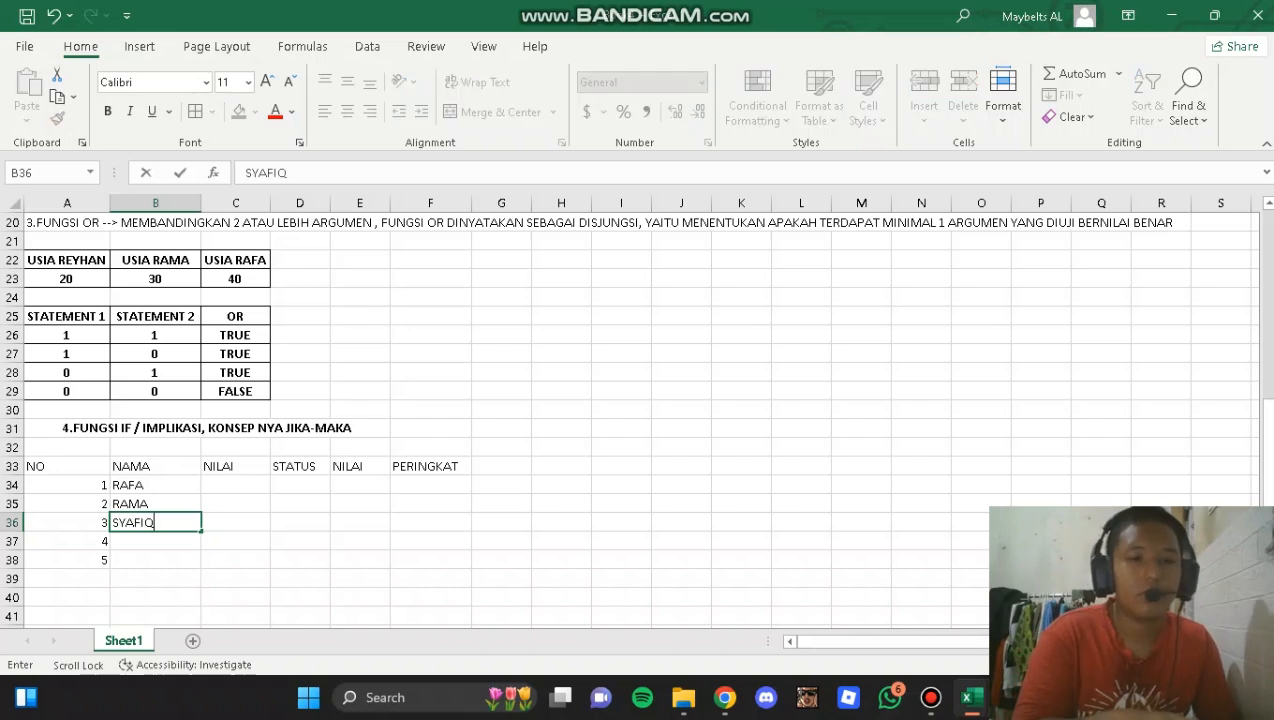
key(Return)
text(REYHAN)
key(Return)
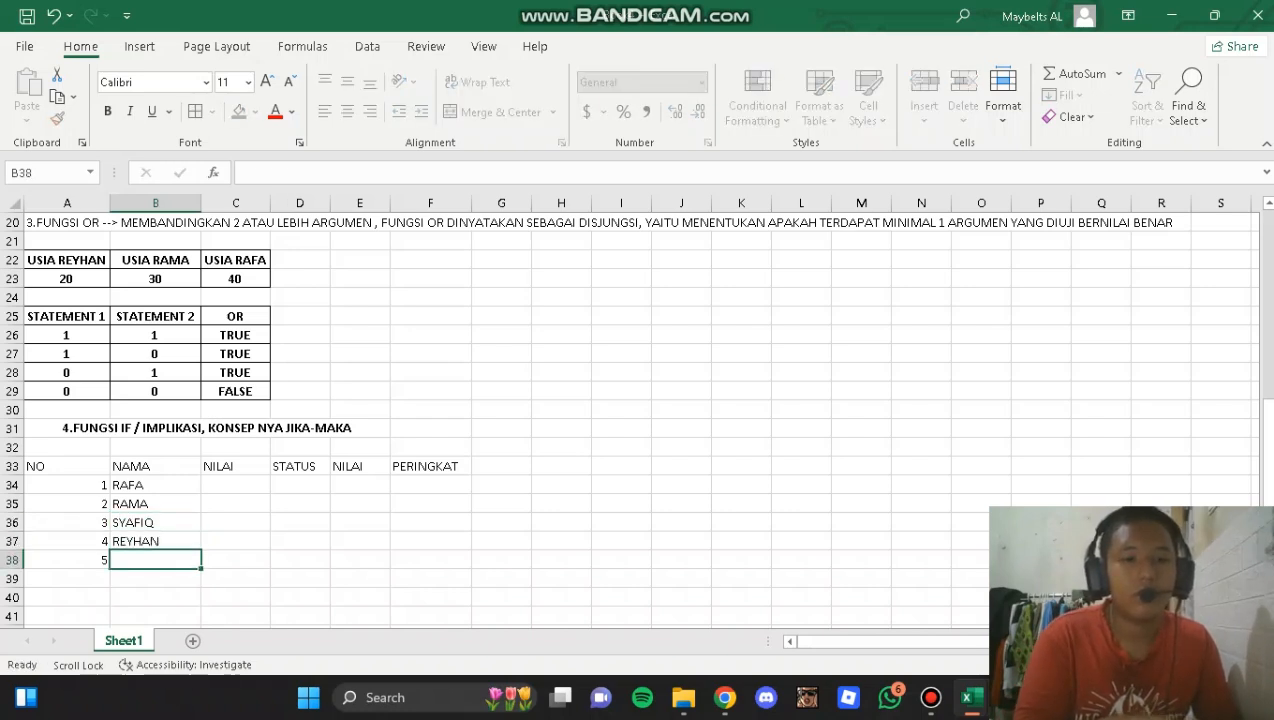
text(ATHAR)
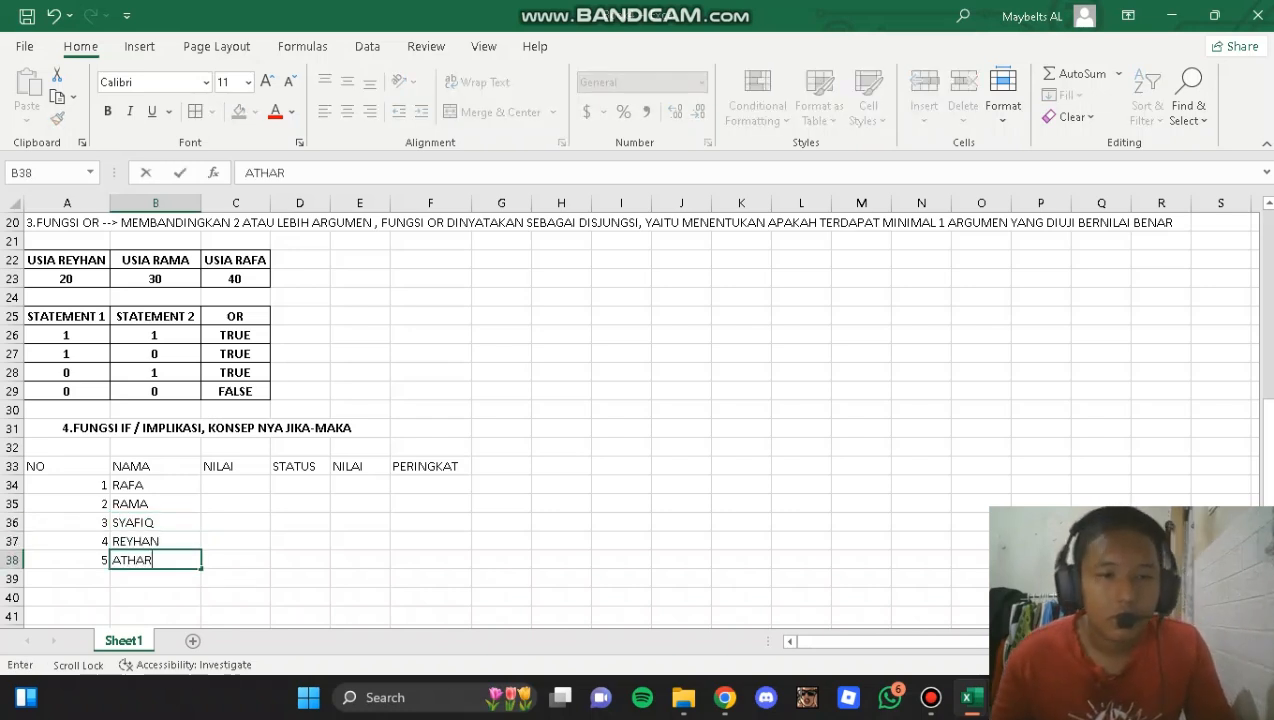
- Enter the scores 98, 94, 91, 86 and 78 in the first NILAI column, cells C34:C38
click(235, 485)
text(98)
key(Return)
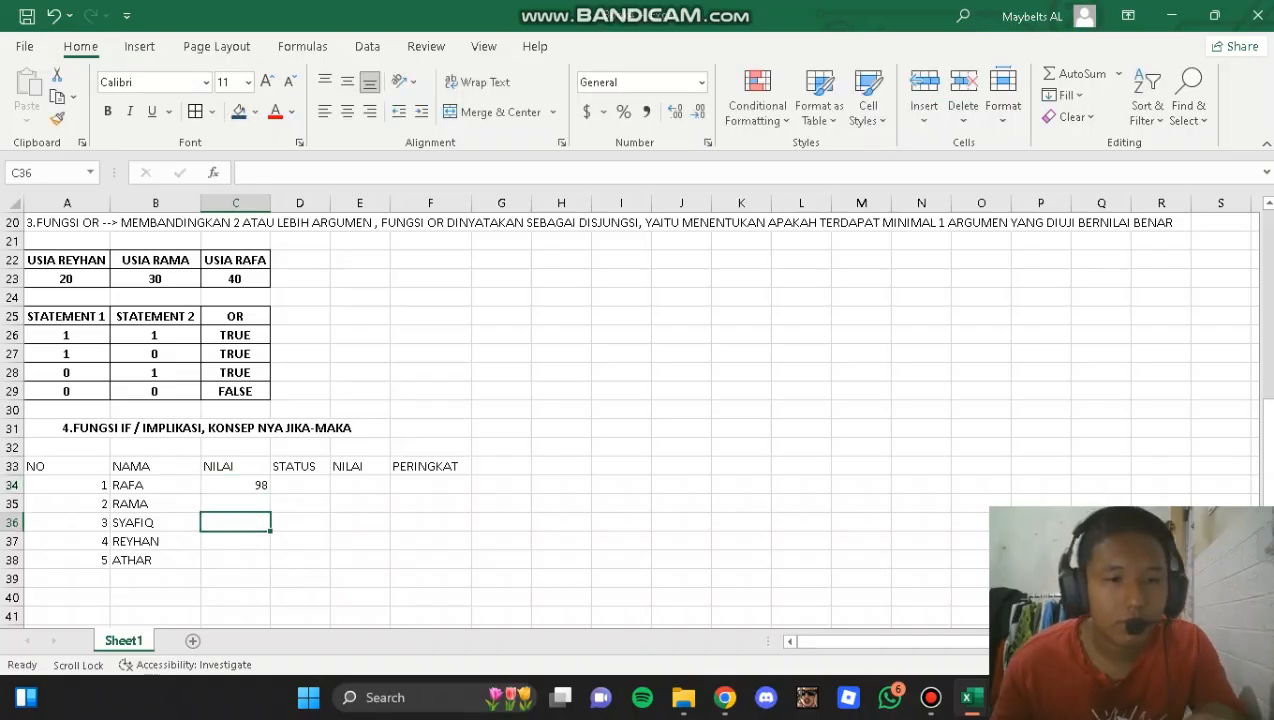
text(94)
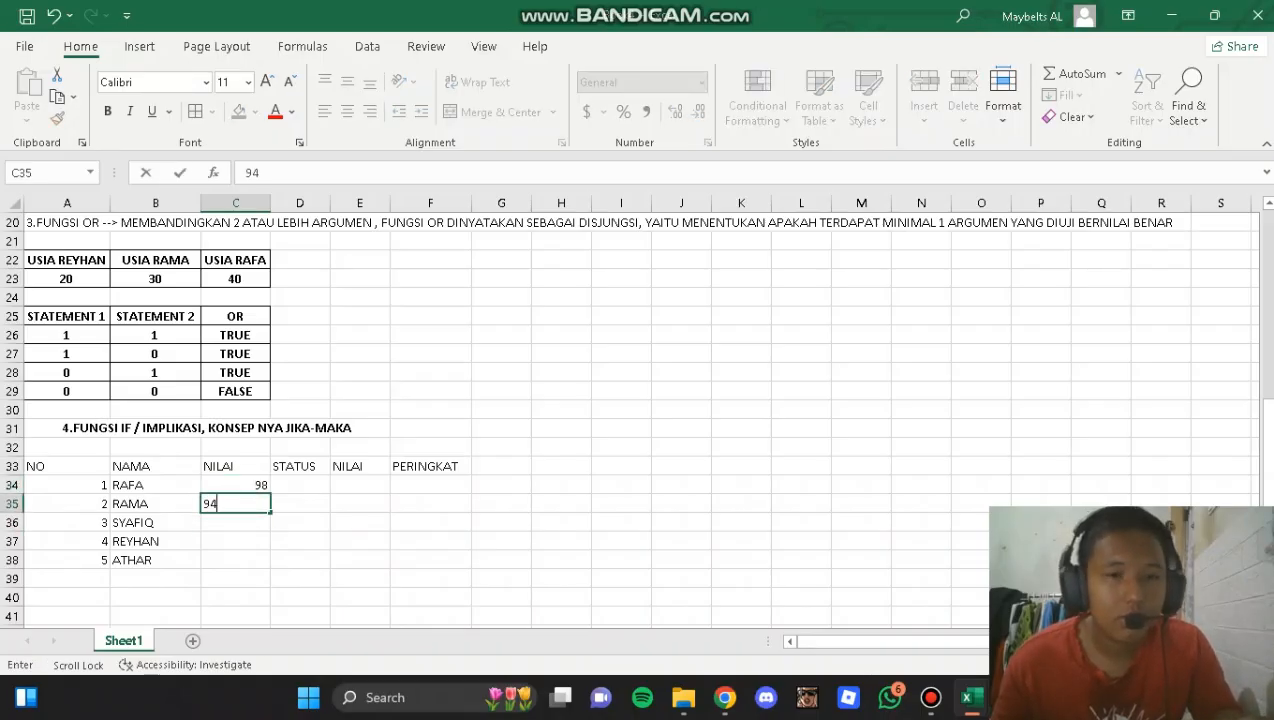
key(Return)
text(91)
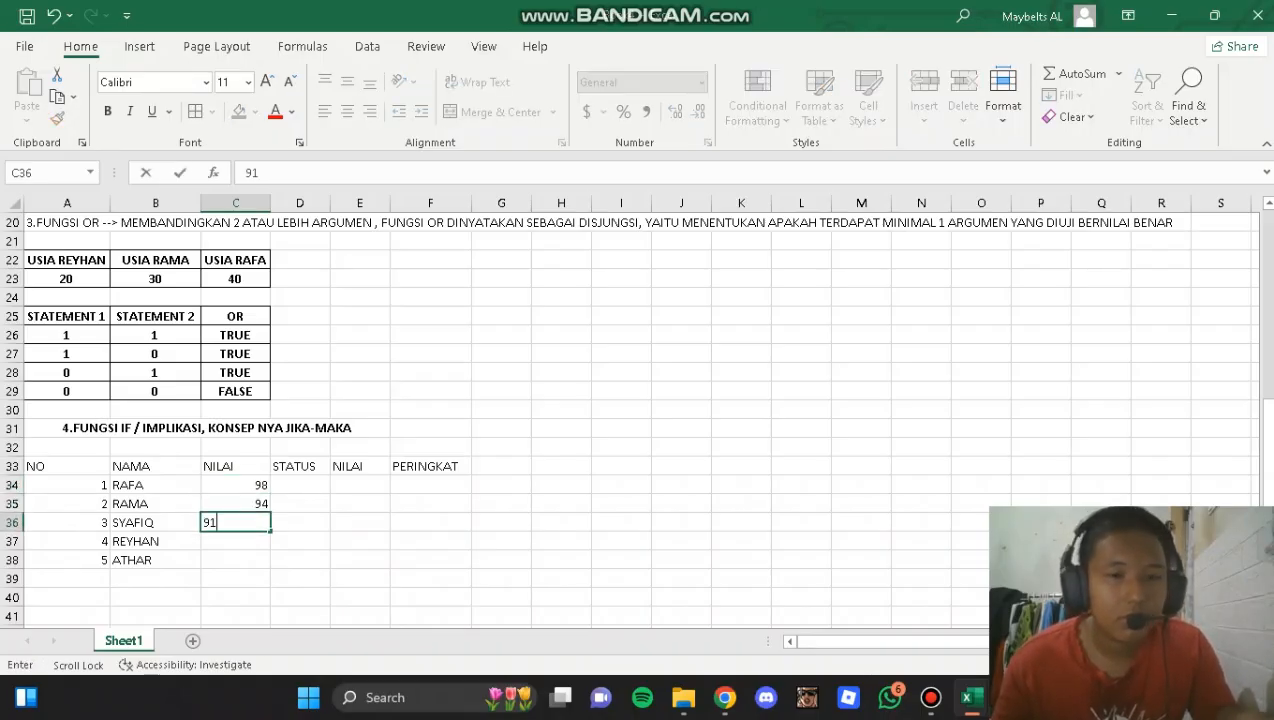
key(Return)
text(86)
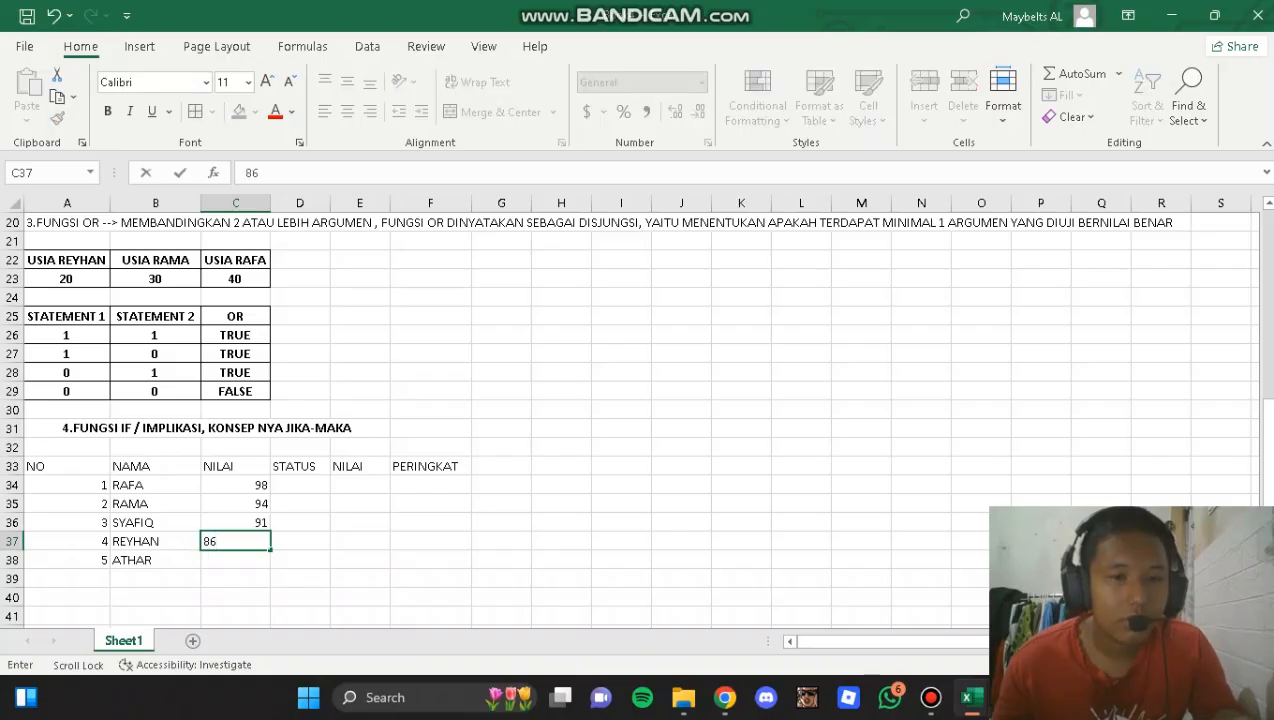
key(Return)
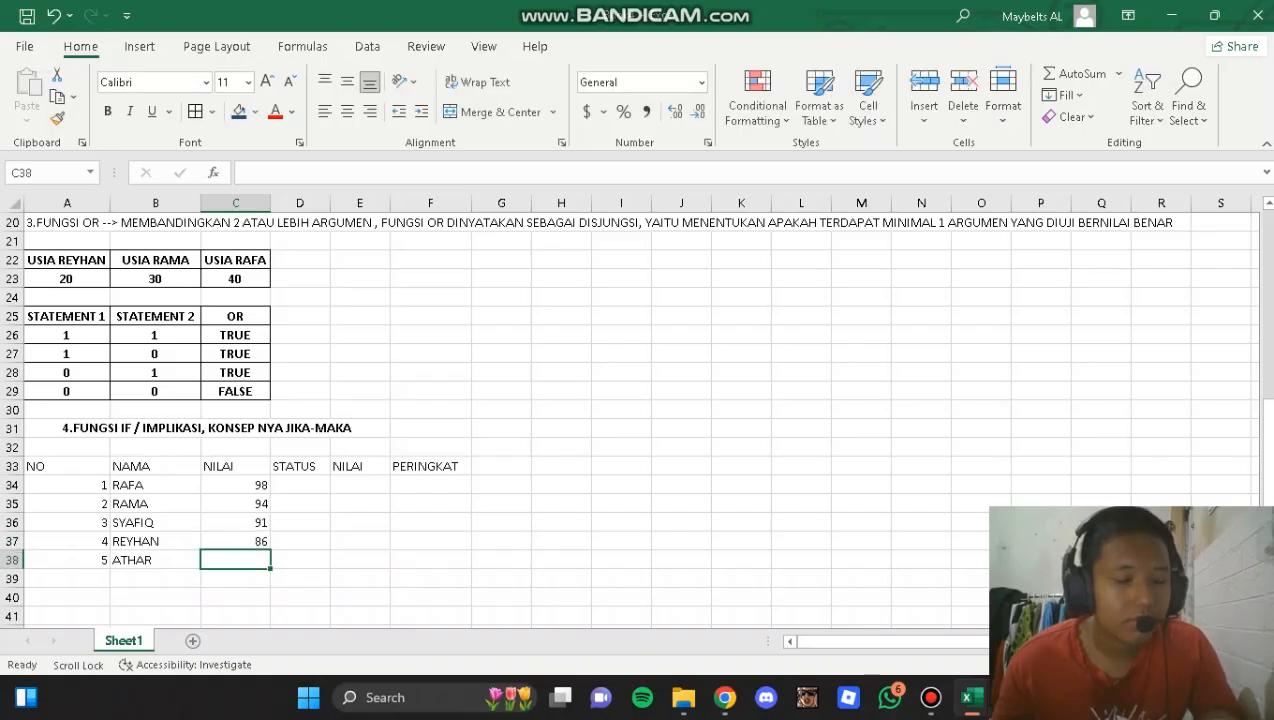
text(78)
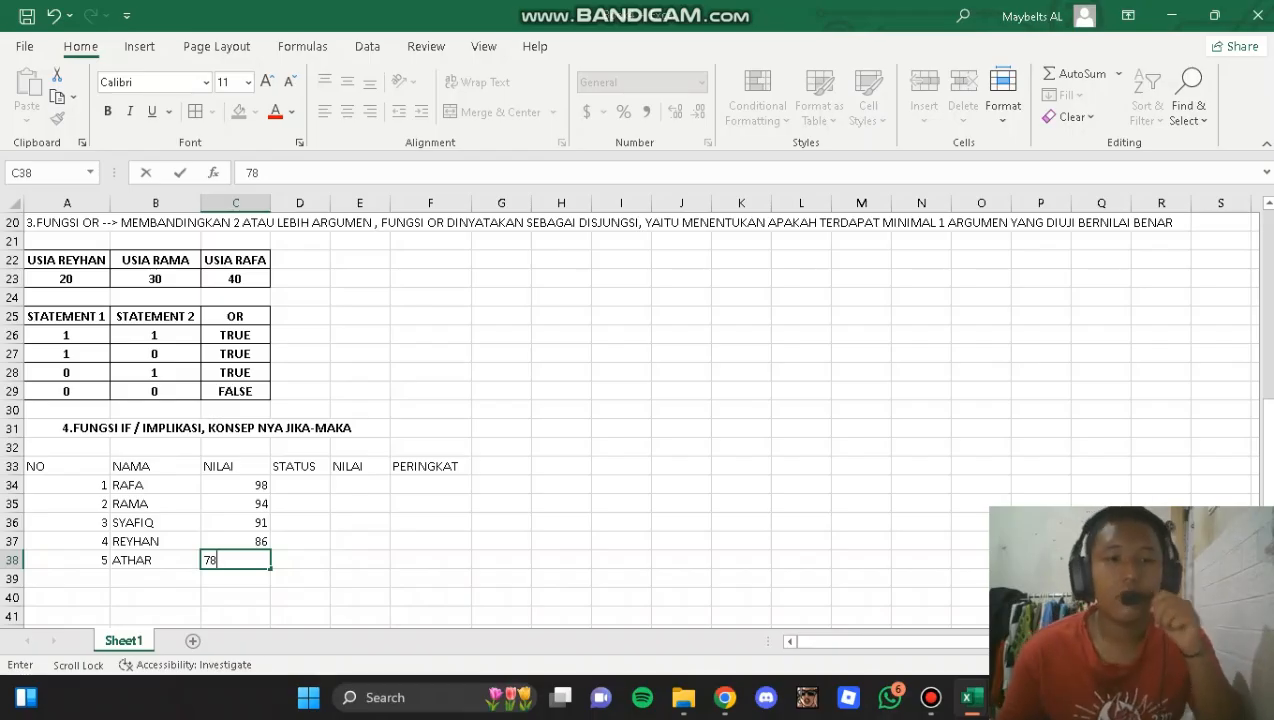
- Start an IF formula in the STATUS cell D34 that returns "LULUS" when C34>=75
click(300, 485)
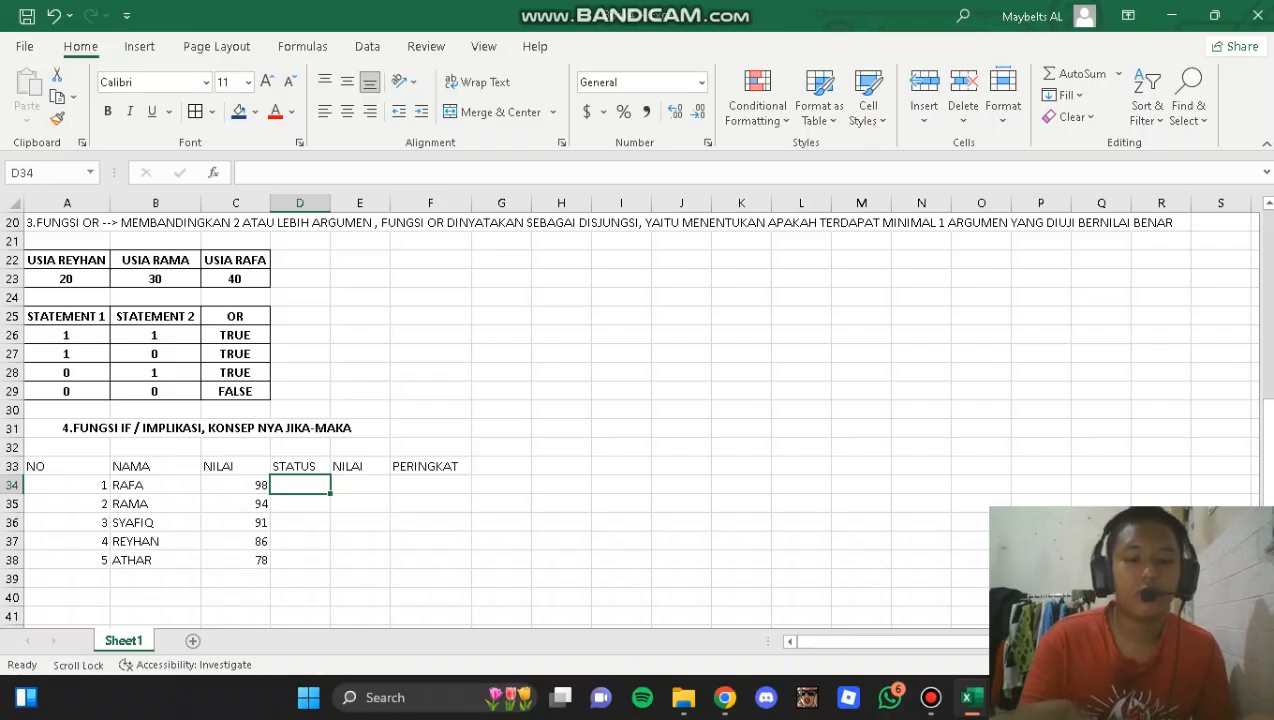
text(=IF)
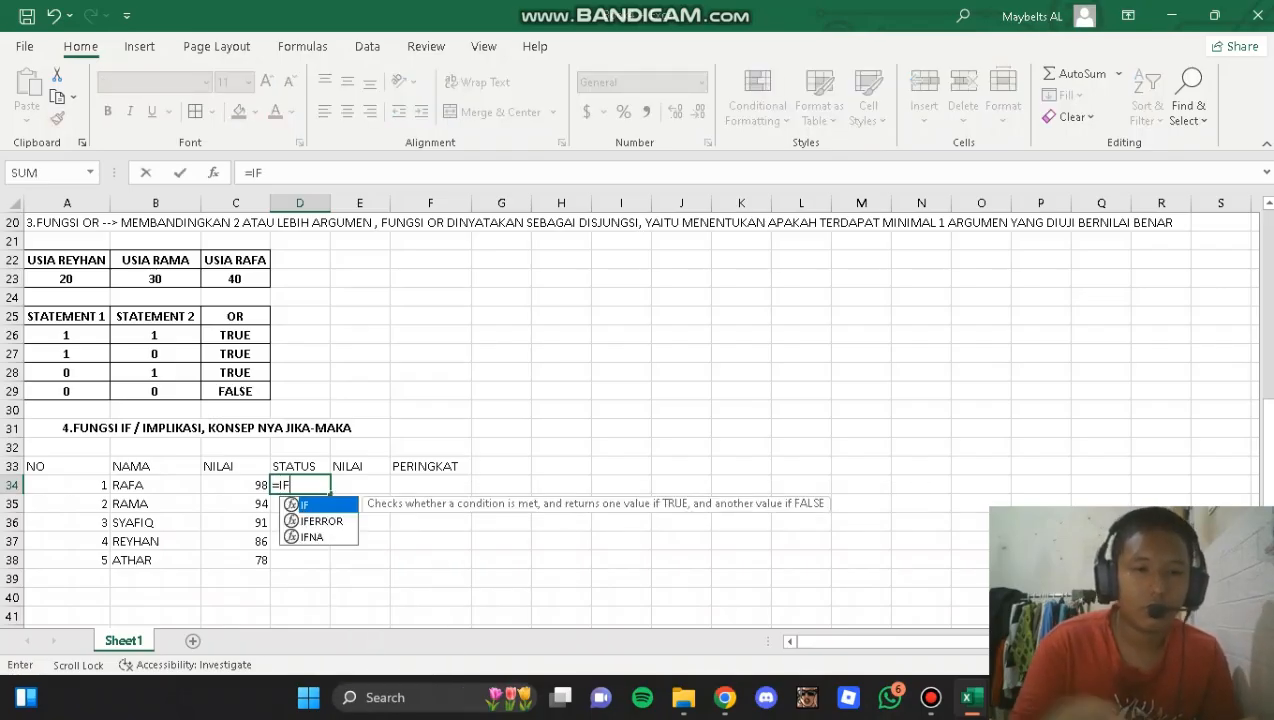
text(()
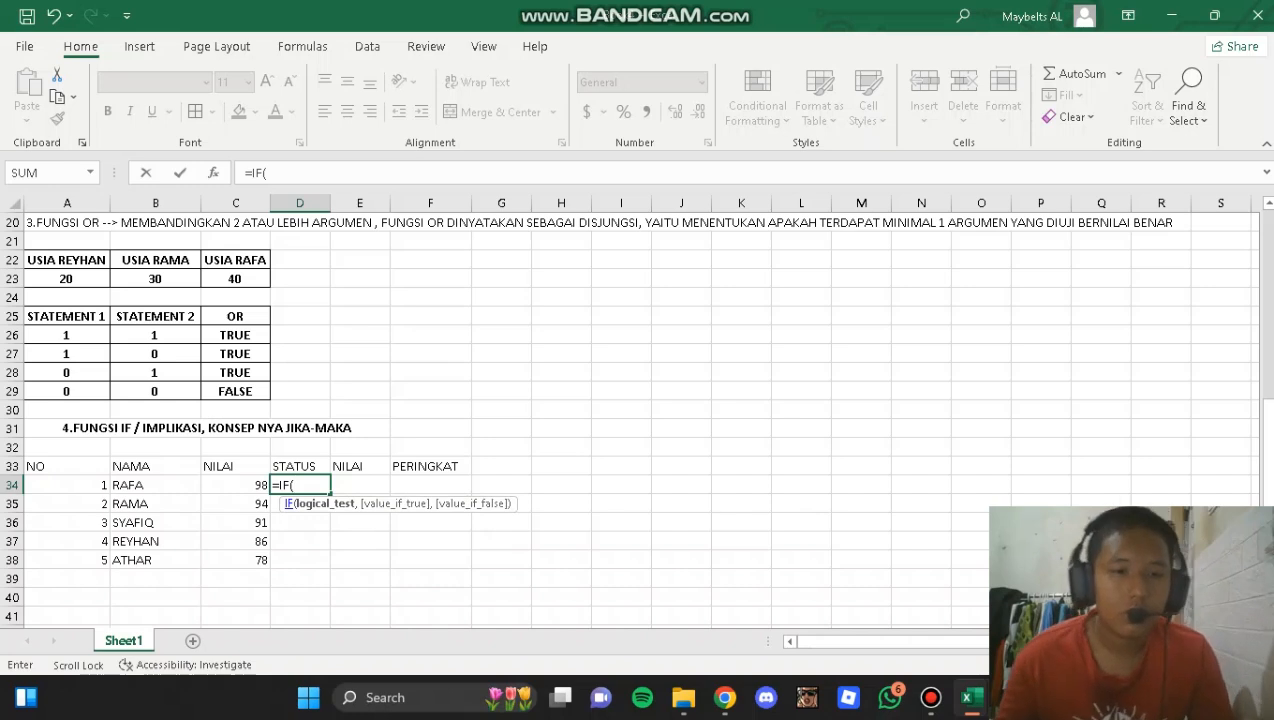
click(236, 485)
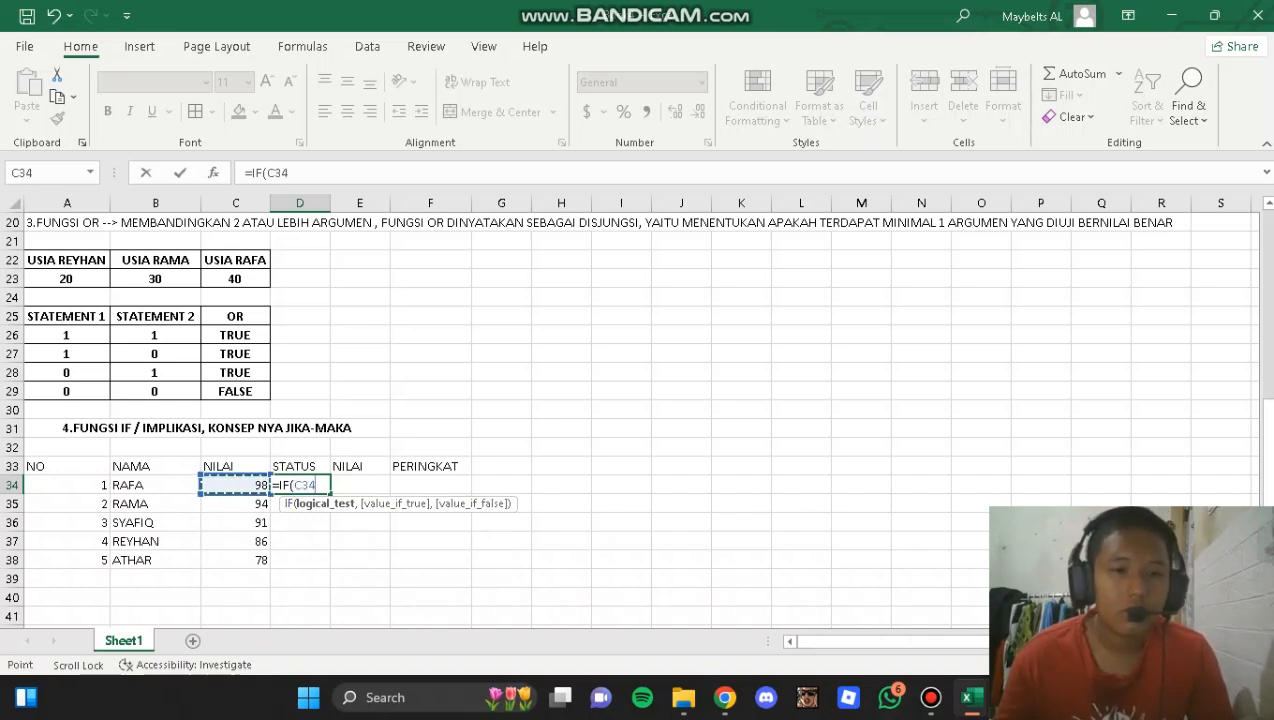
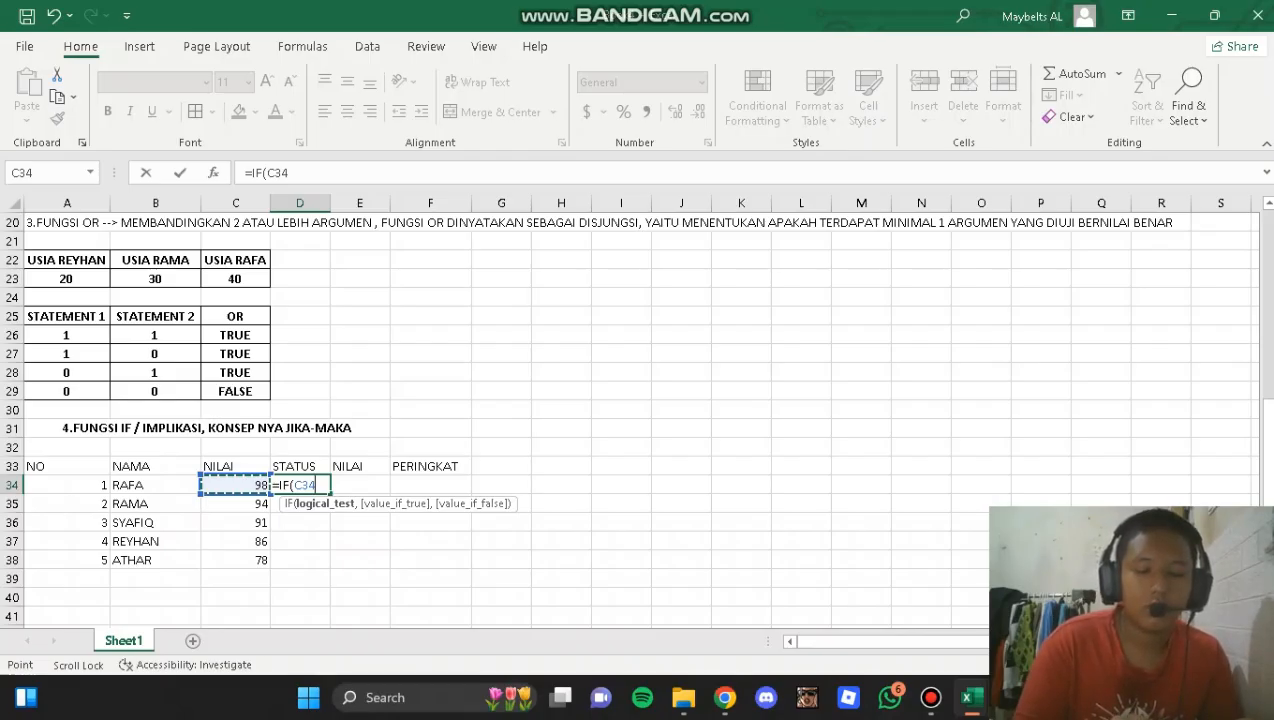
text(>)
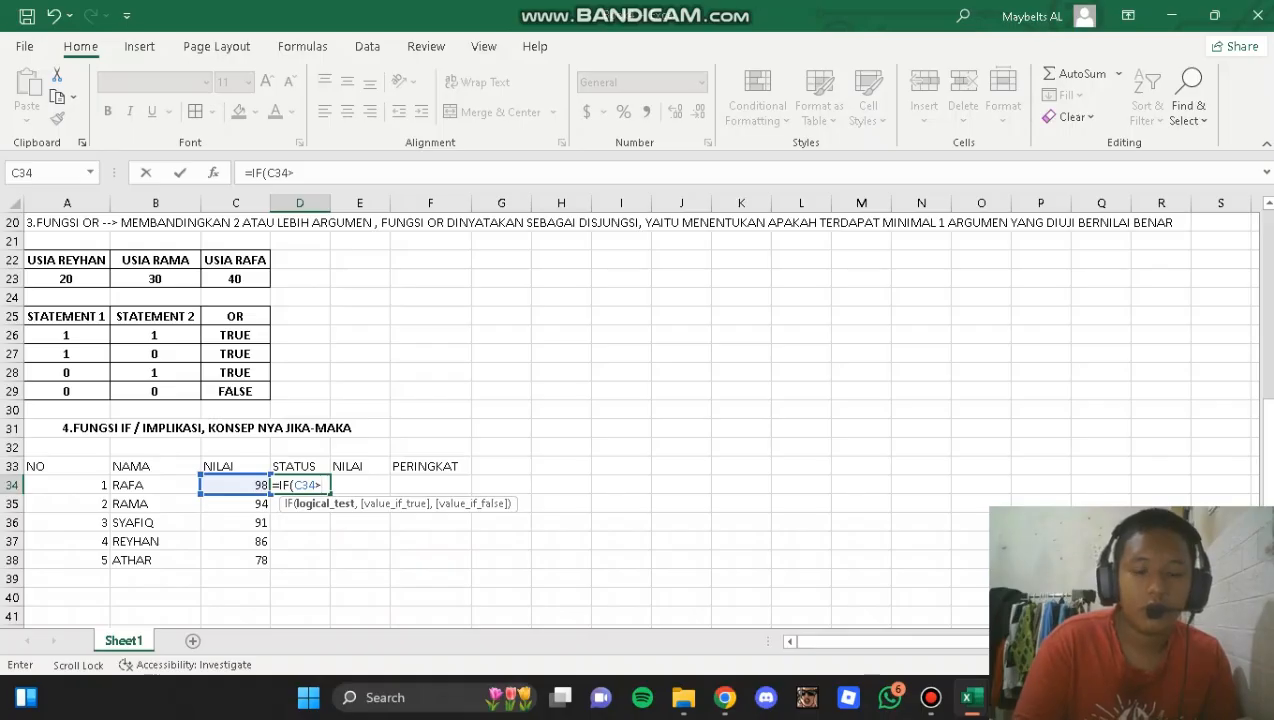
text(=75)
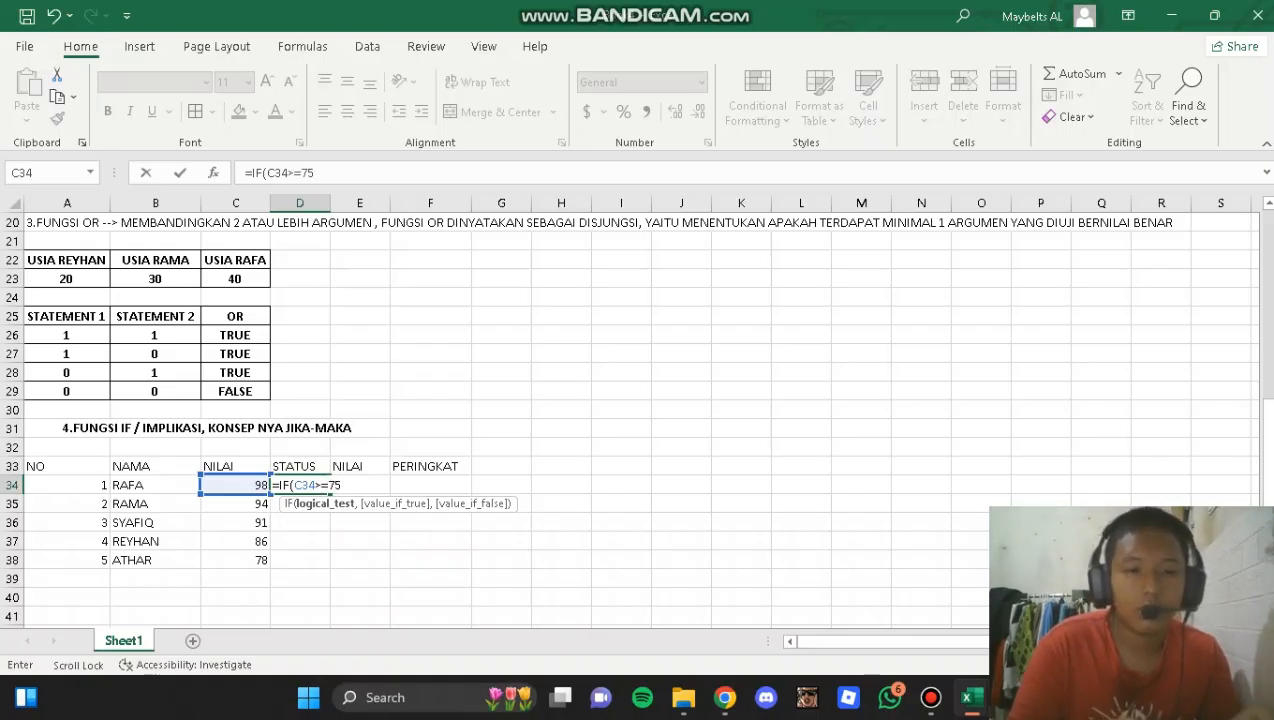
text(,)
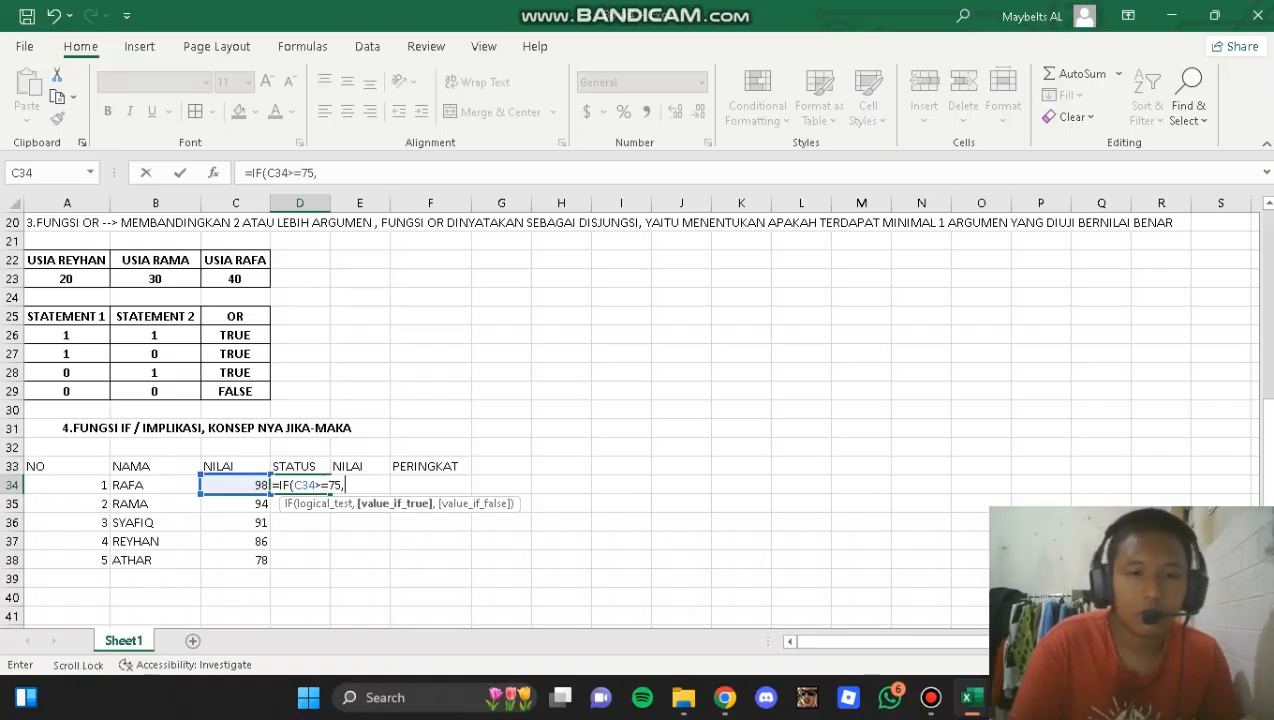
text("LULUS)
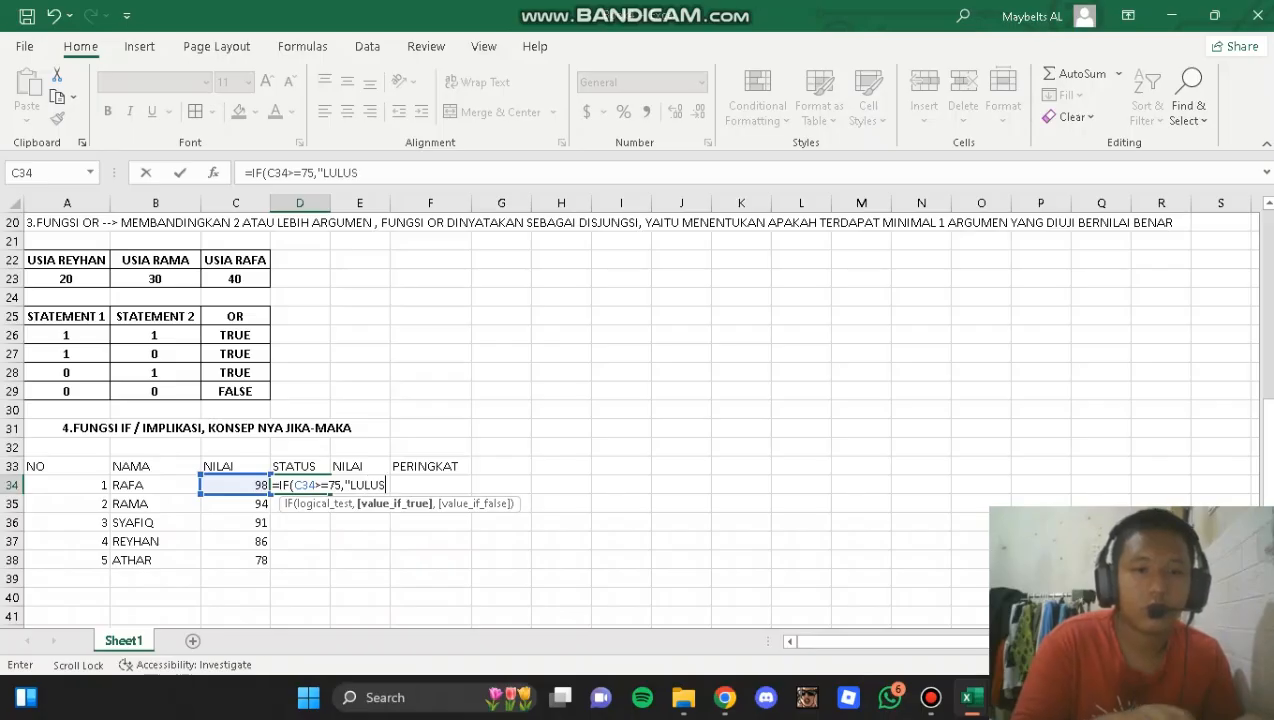
text(")
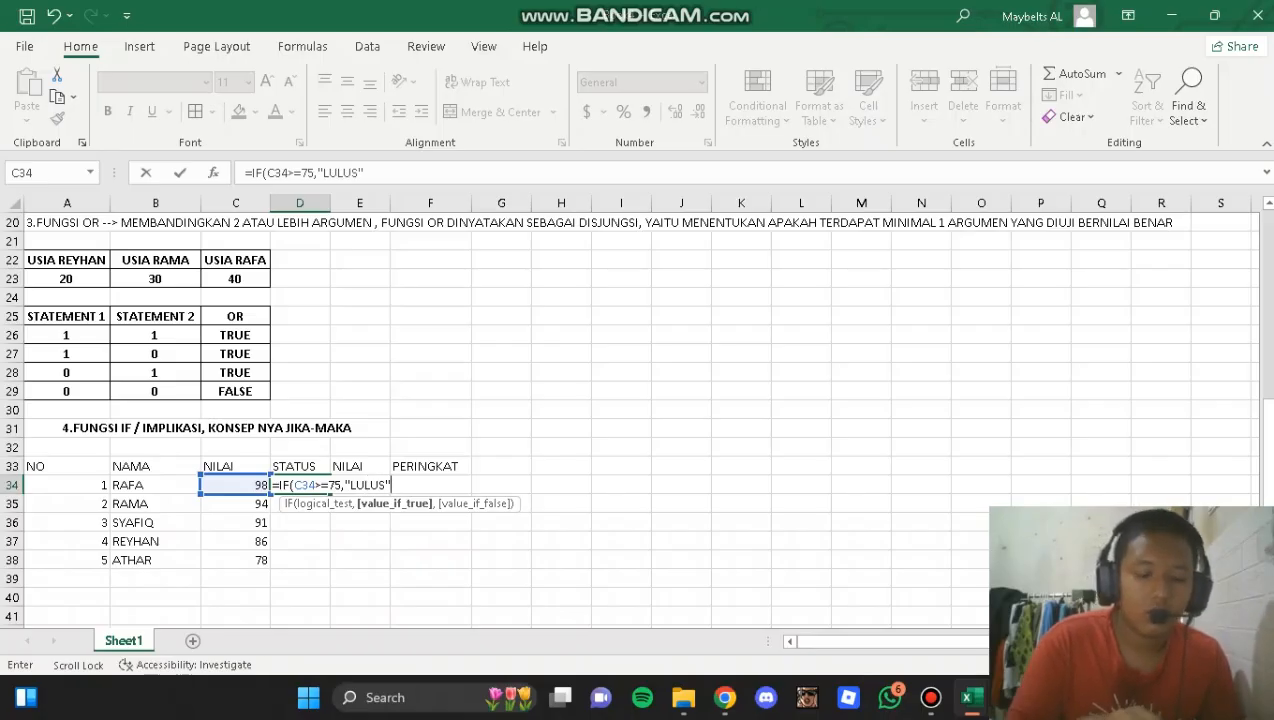
- Complete D34 with a nested IF testing C34><=75 for "REMEDIAL", accepting the suggested correction to C34<>75, and fill the formula down to D38
text(,IF)
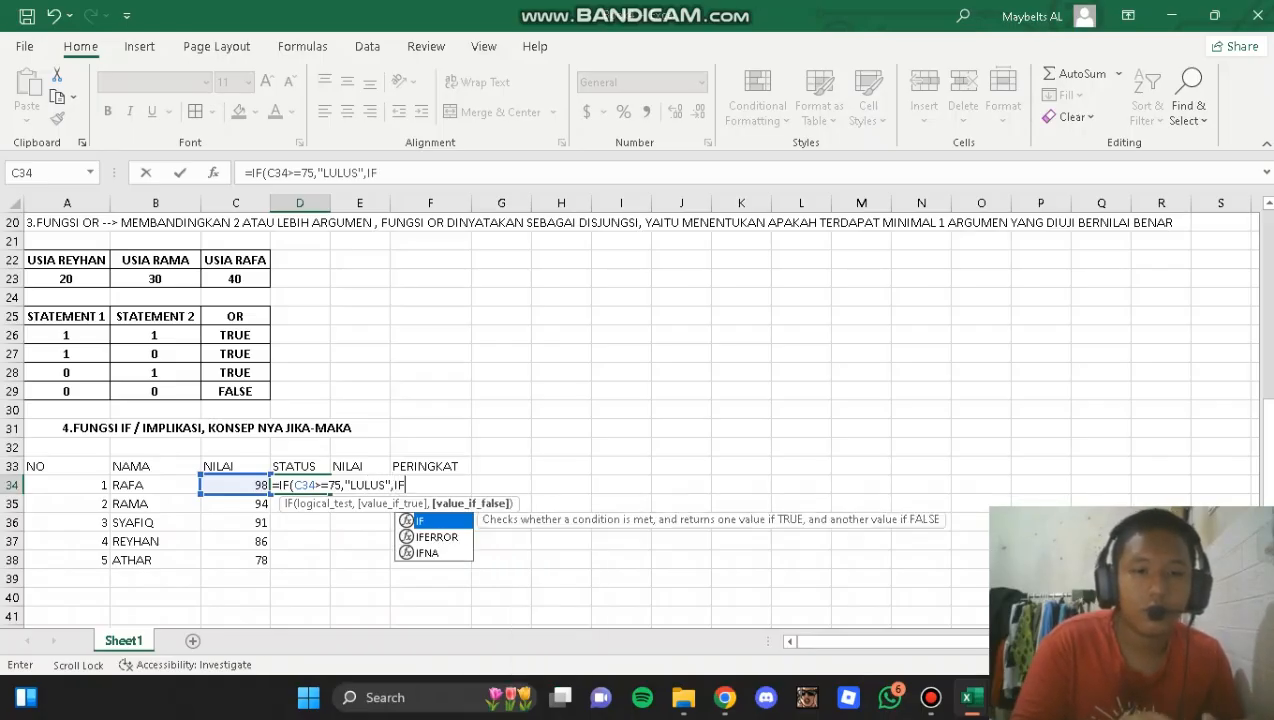
text(()
click(236, 485)
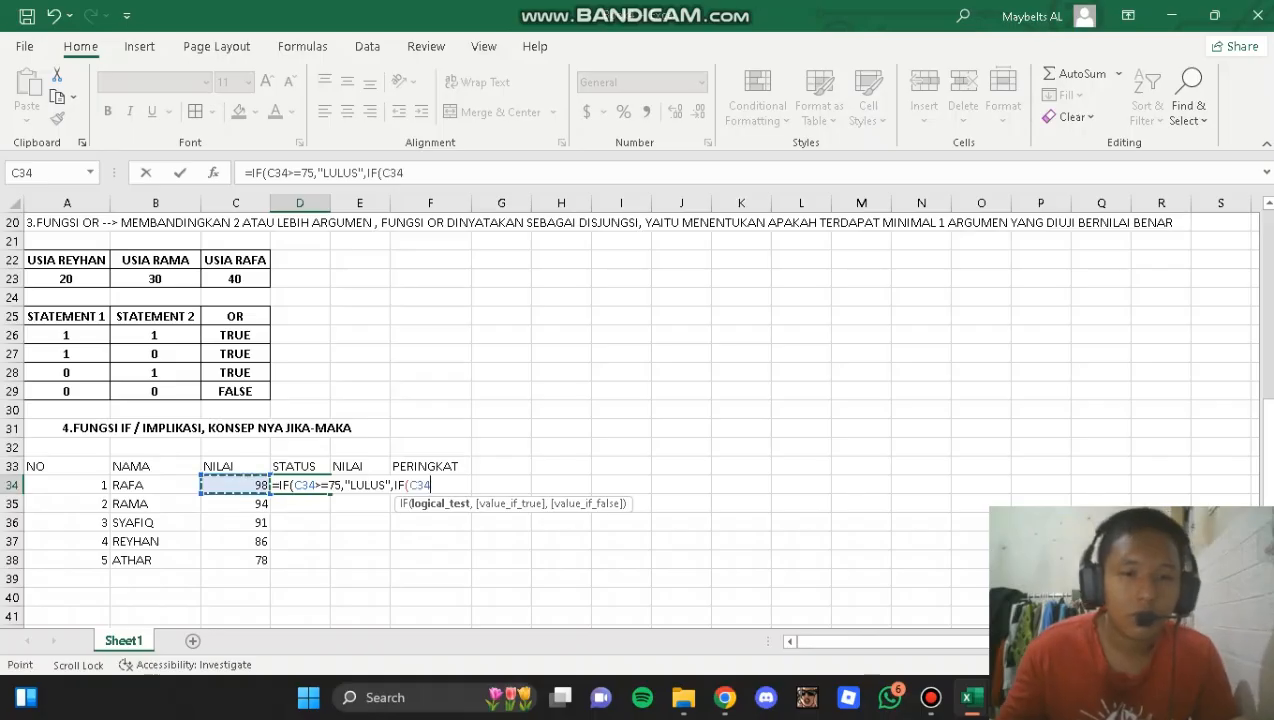
text(>)
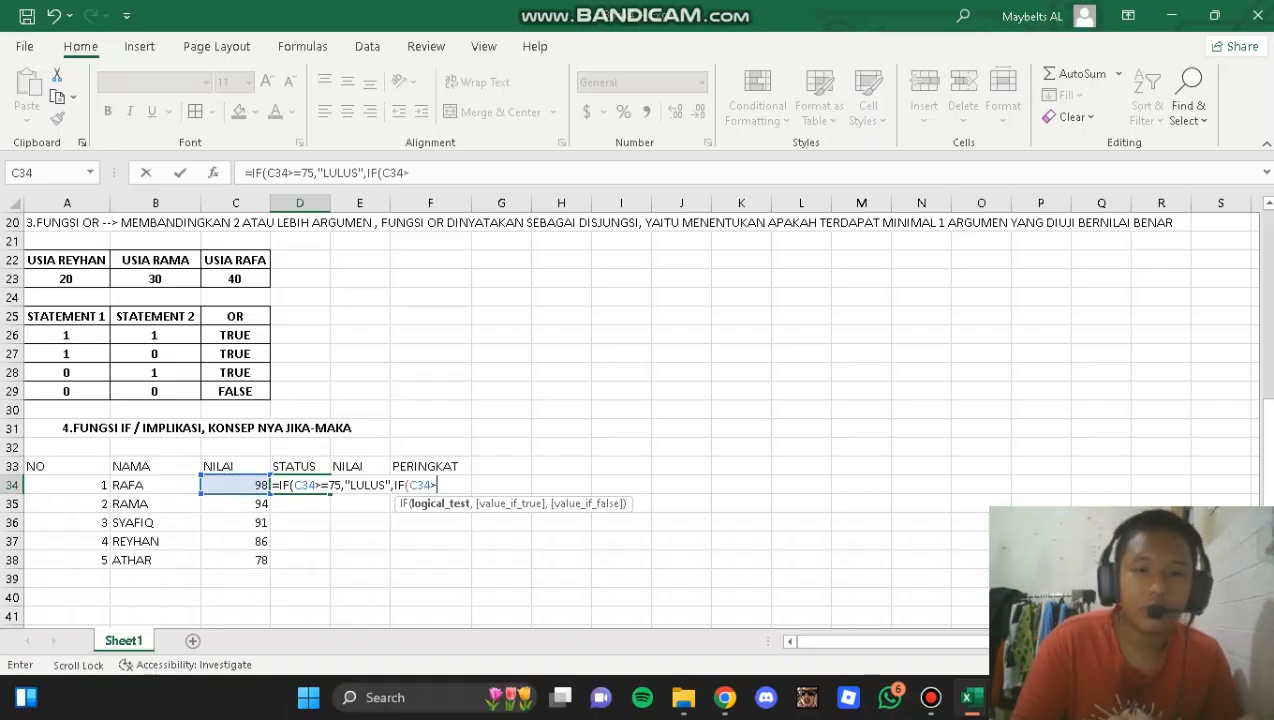
text(=)
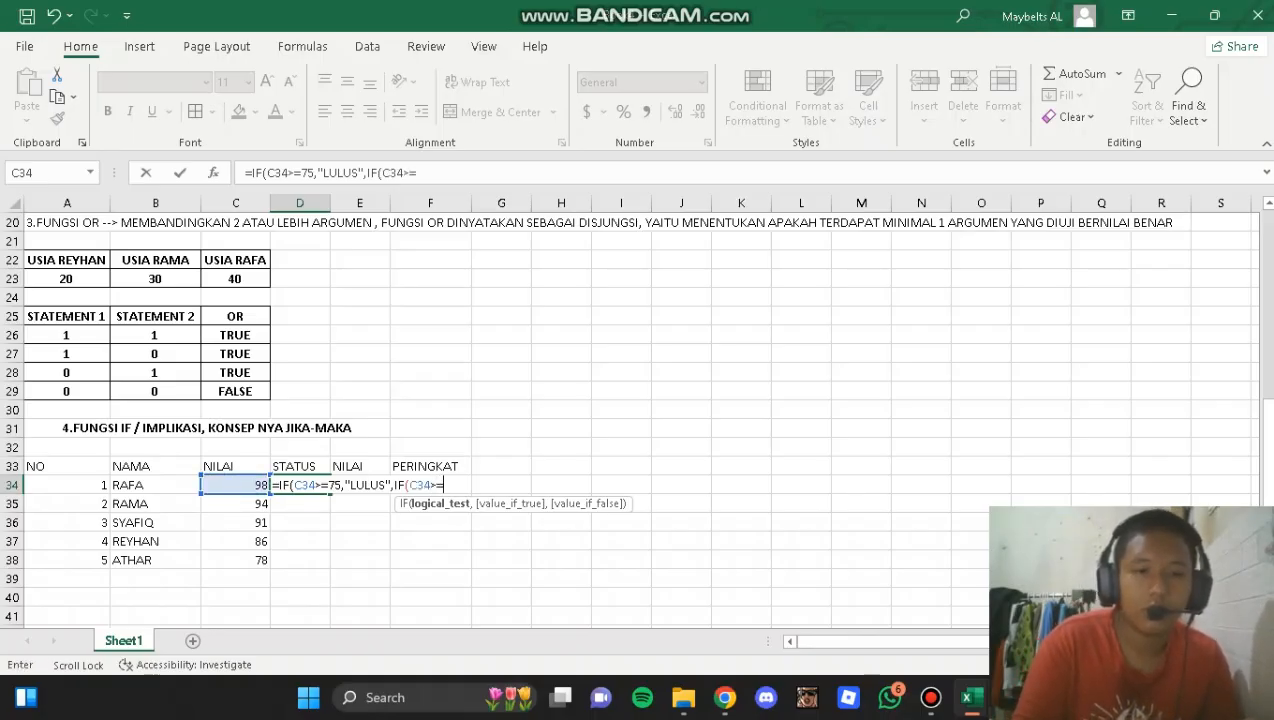
key(BackSpace)
text(<)
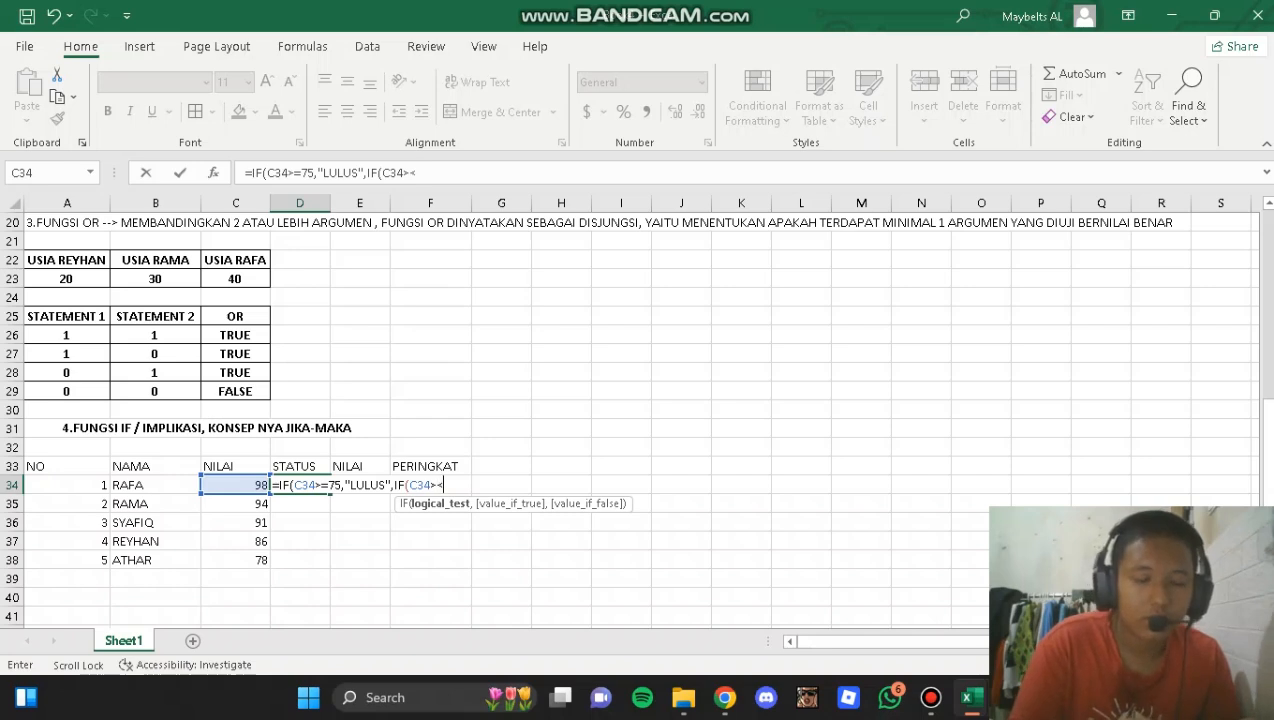
text(=75)
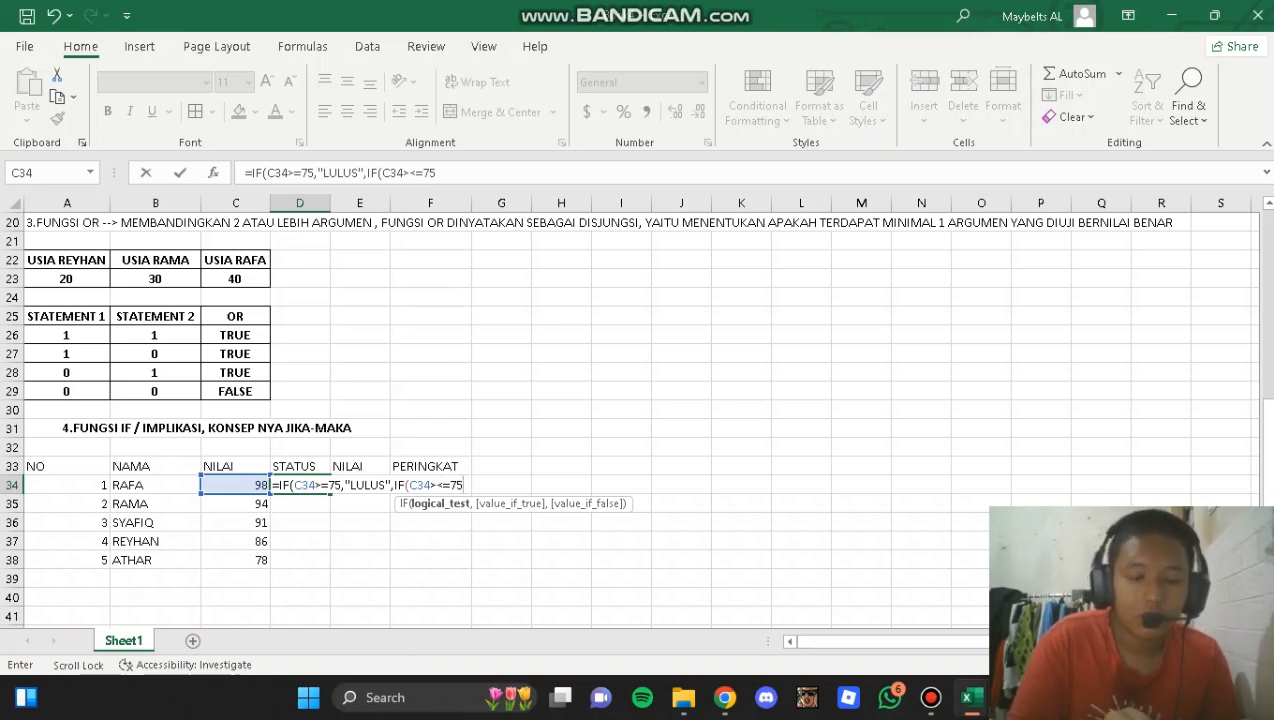
text(,")
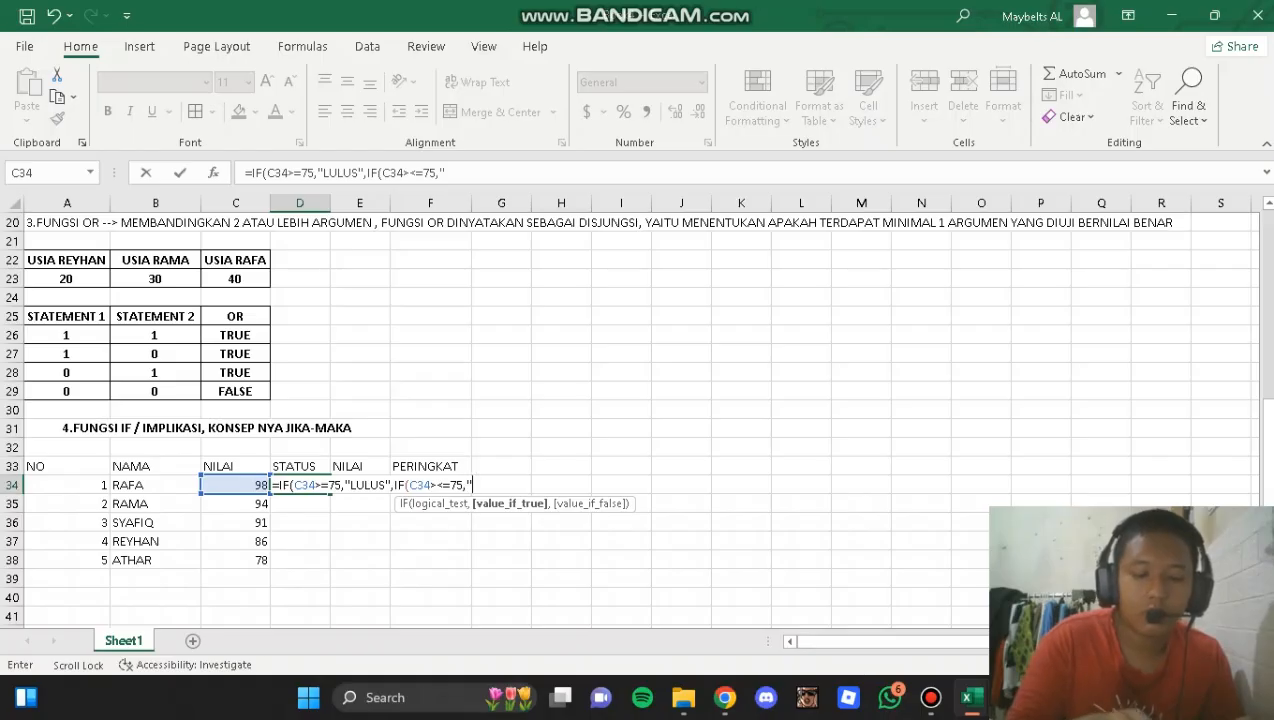
text(REMEDIAL)
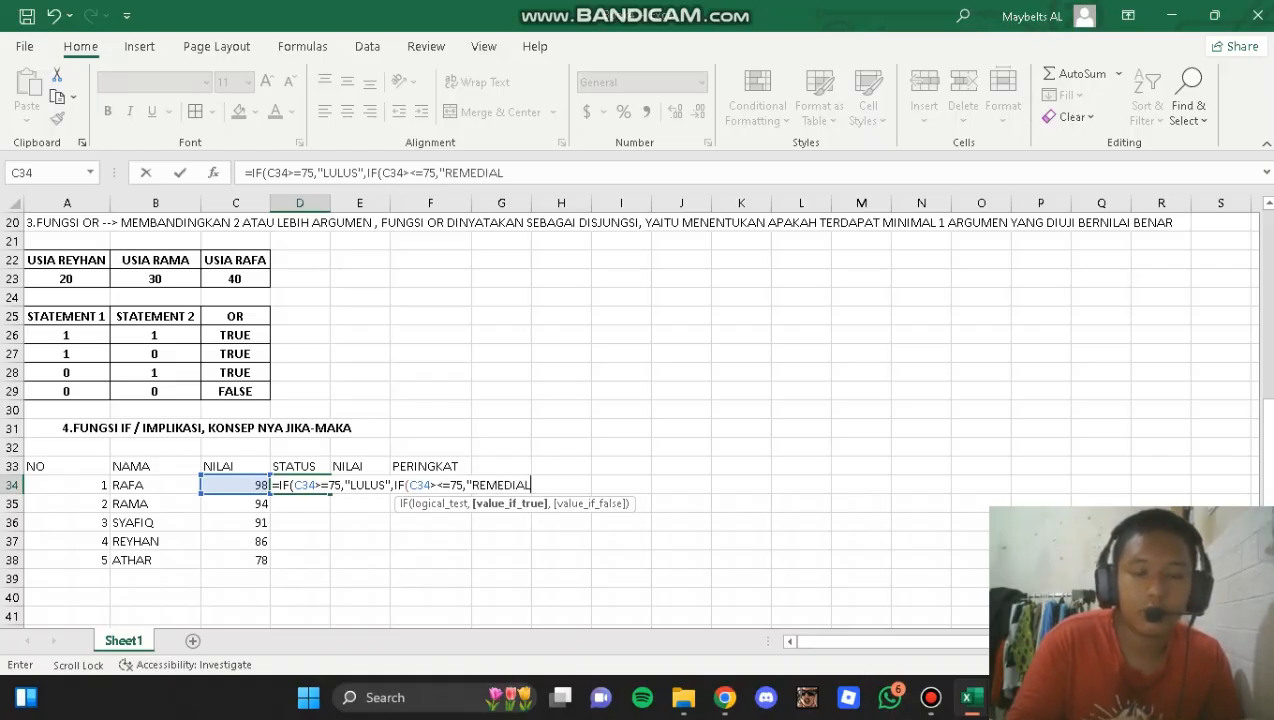
text())
key(Return)
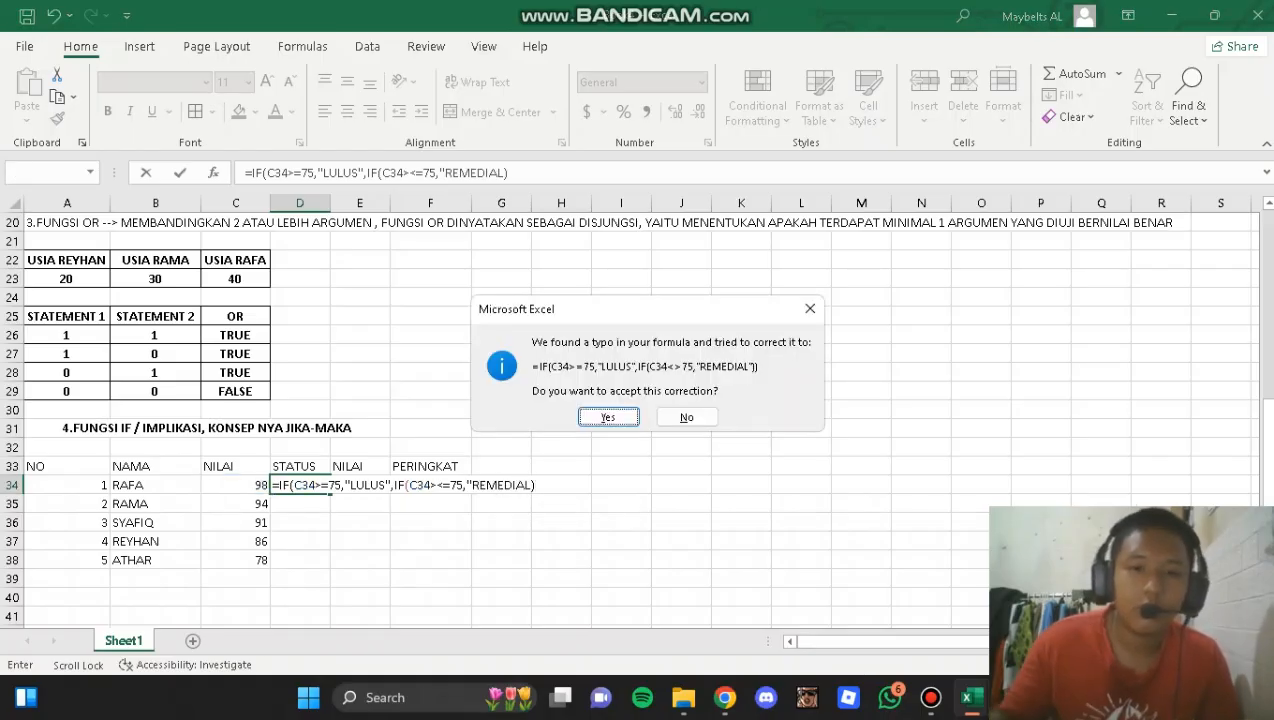
key(Return)
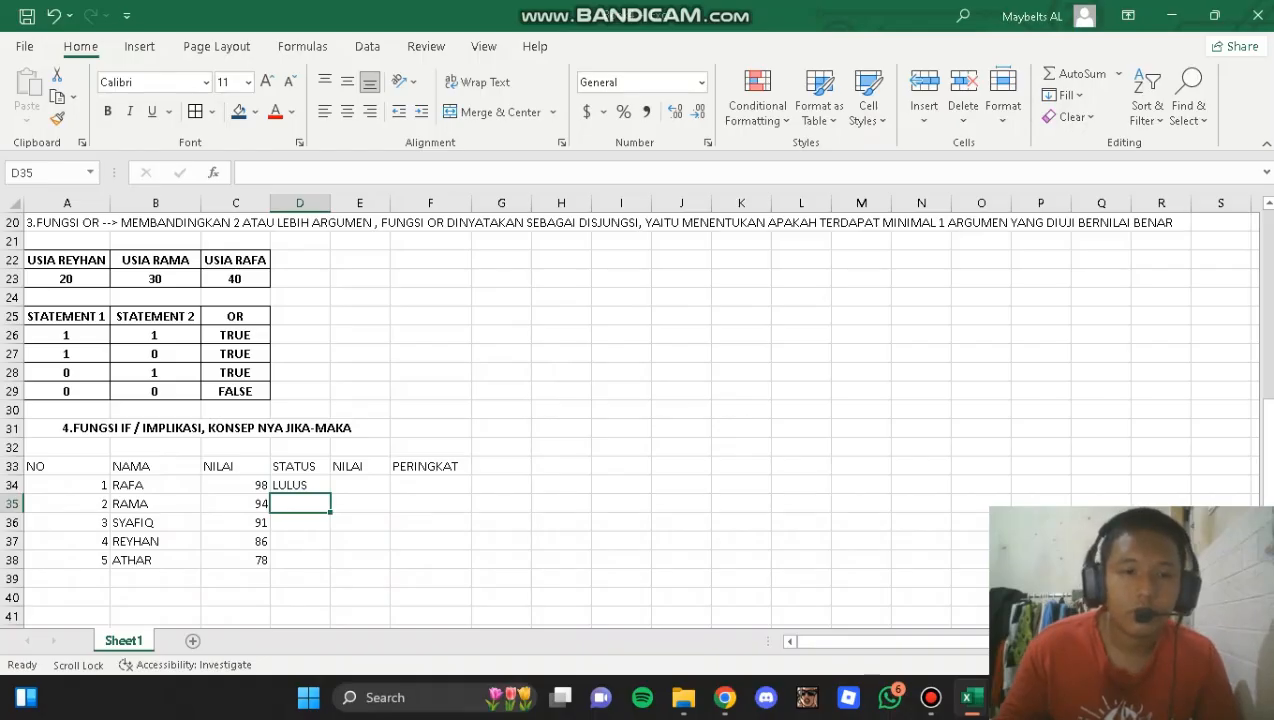
click(300, 485)
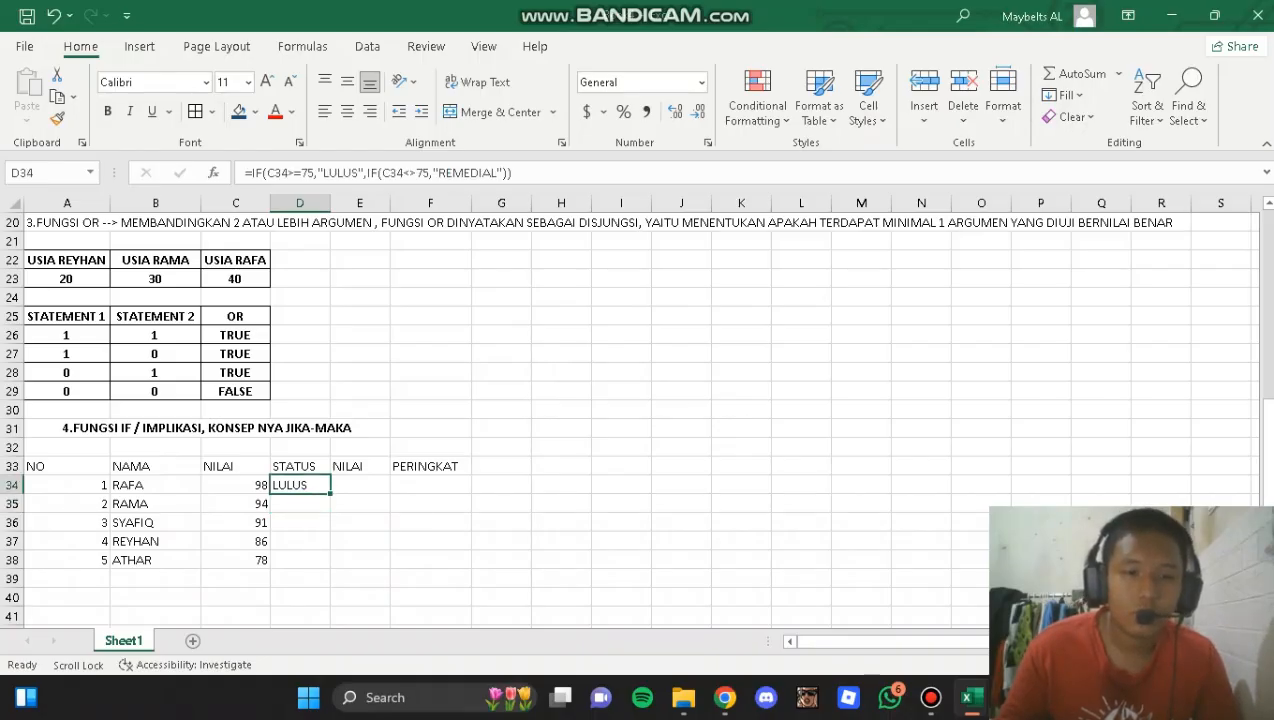
drag(330, 492, 330, 567)
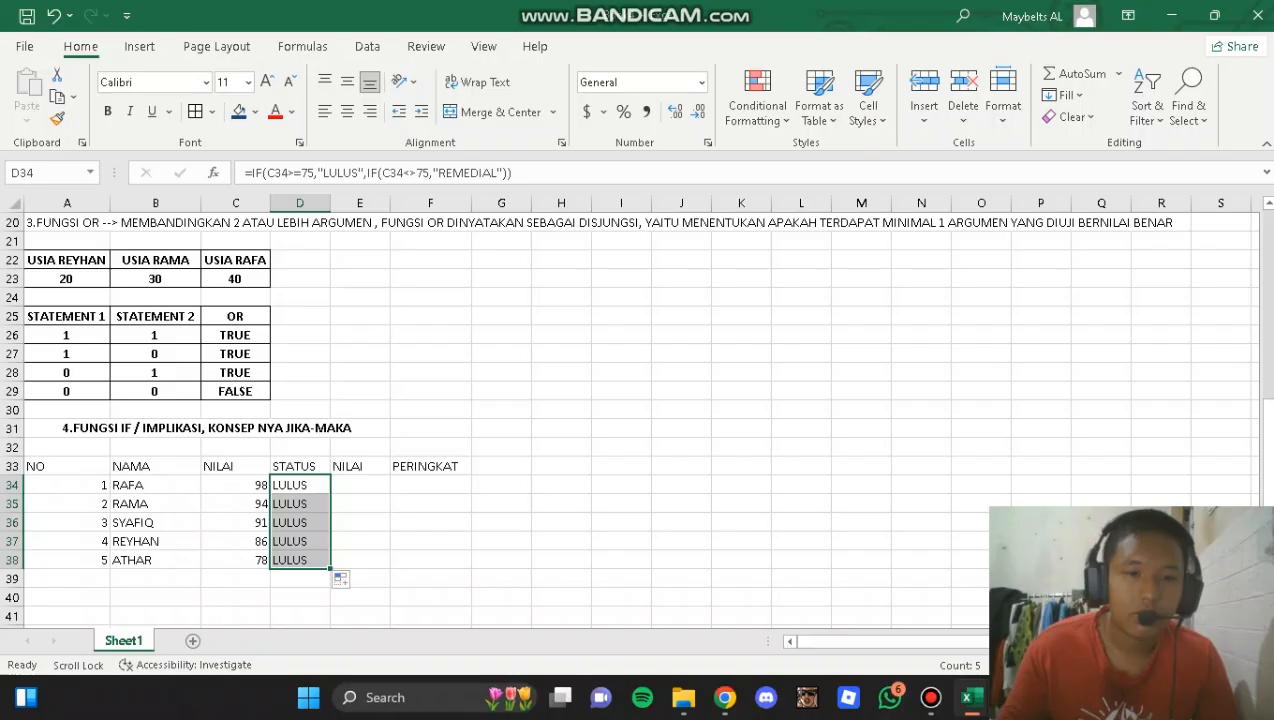
- Change the fifth person's score in C38 to 64 and check the status formula in D38
click(236, 560)
double_click(261, 560)
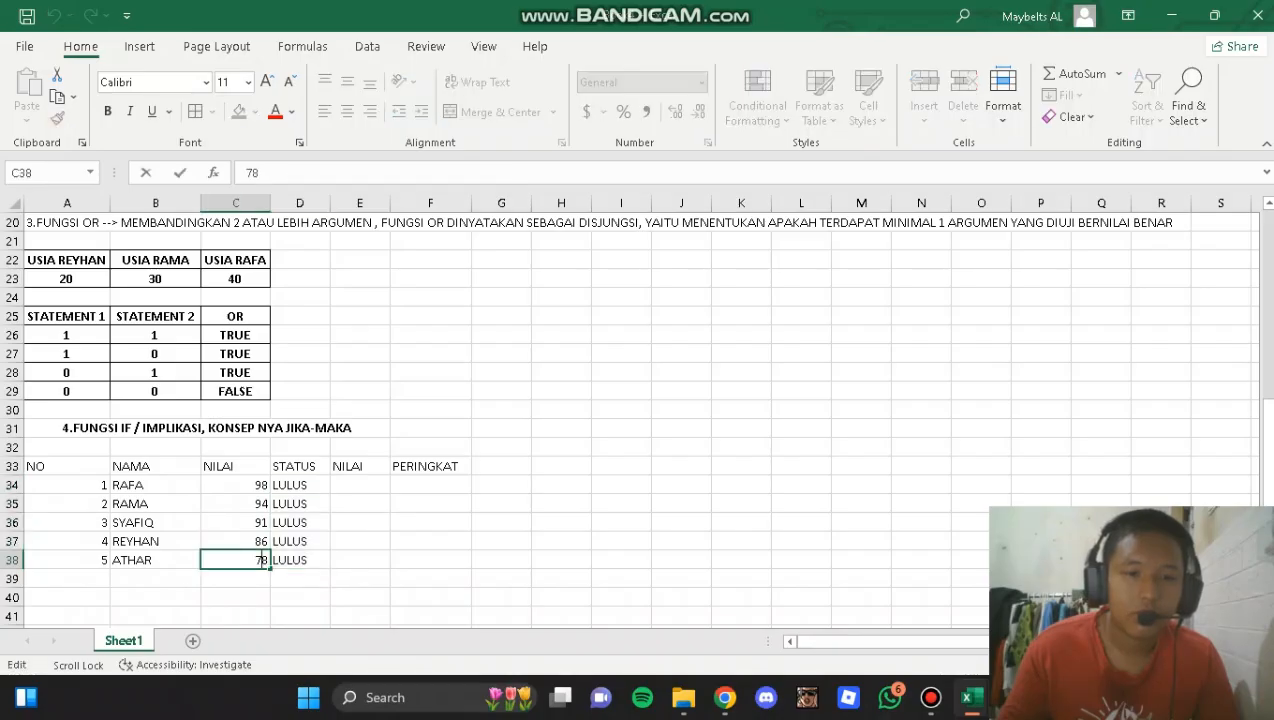
key(BackSpace)
key(BackSpace)
text(64)
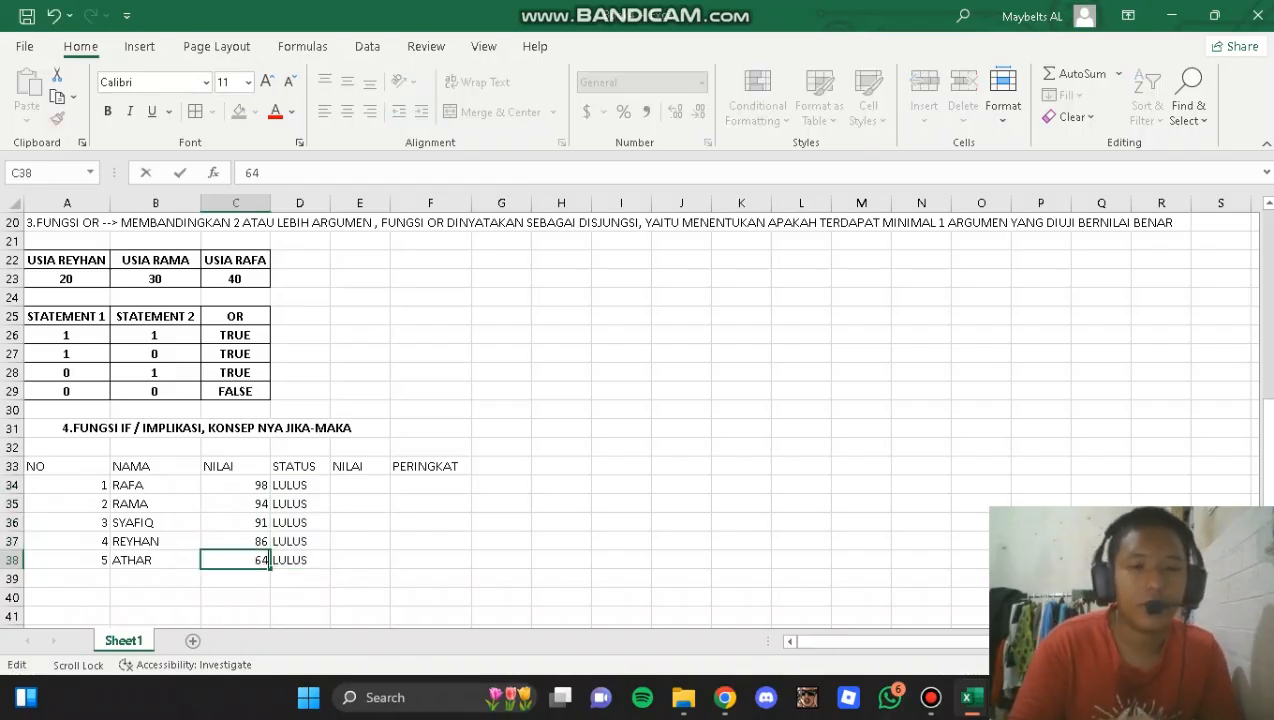
key(Return)
click(300, 560)
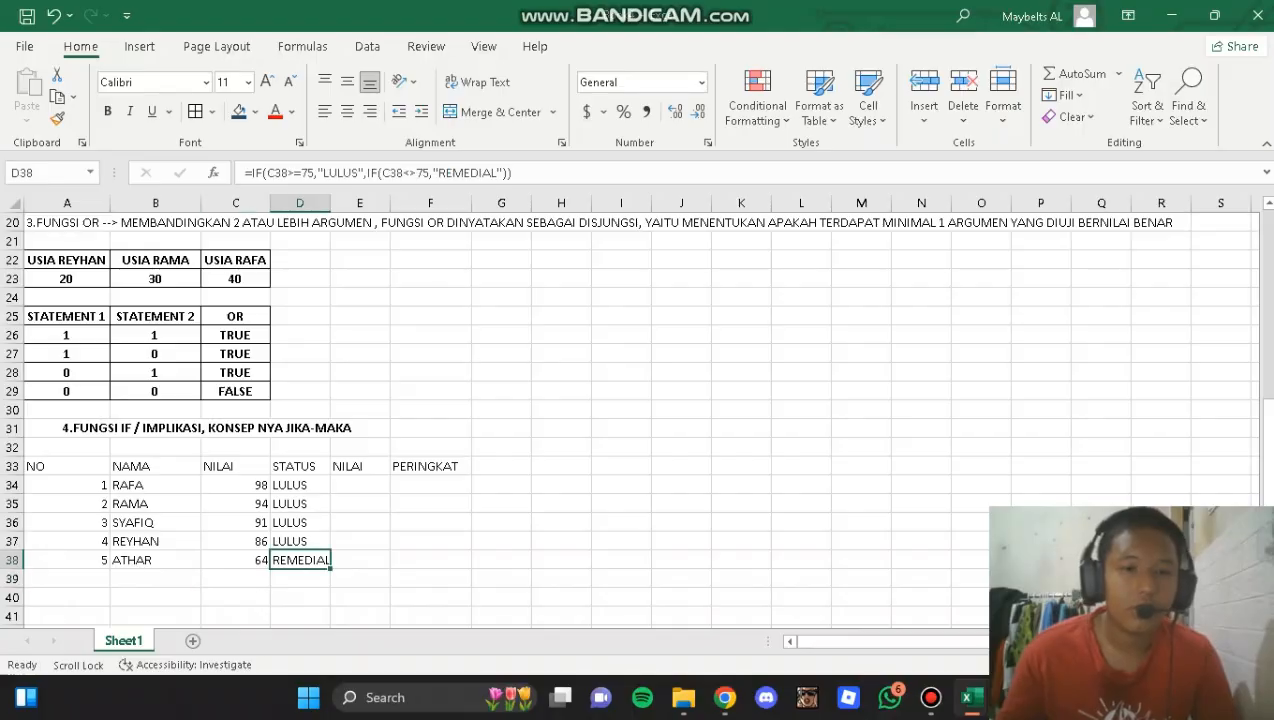
- Change the fourth person's score in C37 to 66
double_click(255, 541)
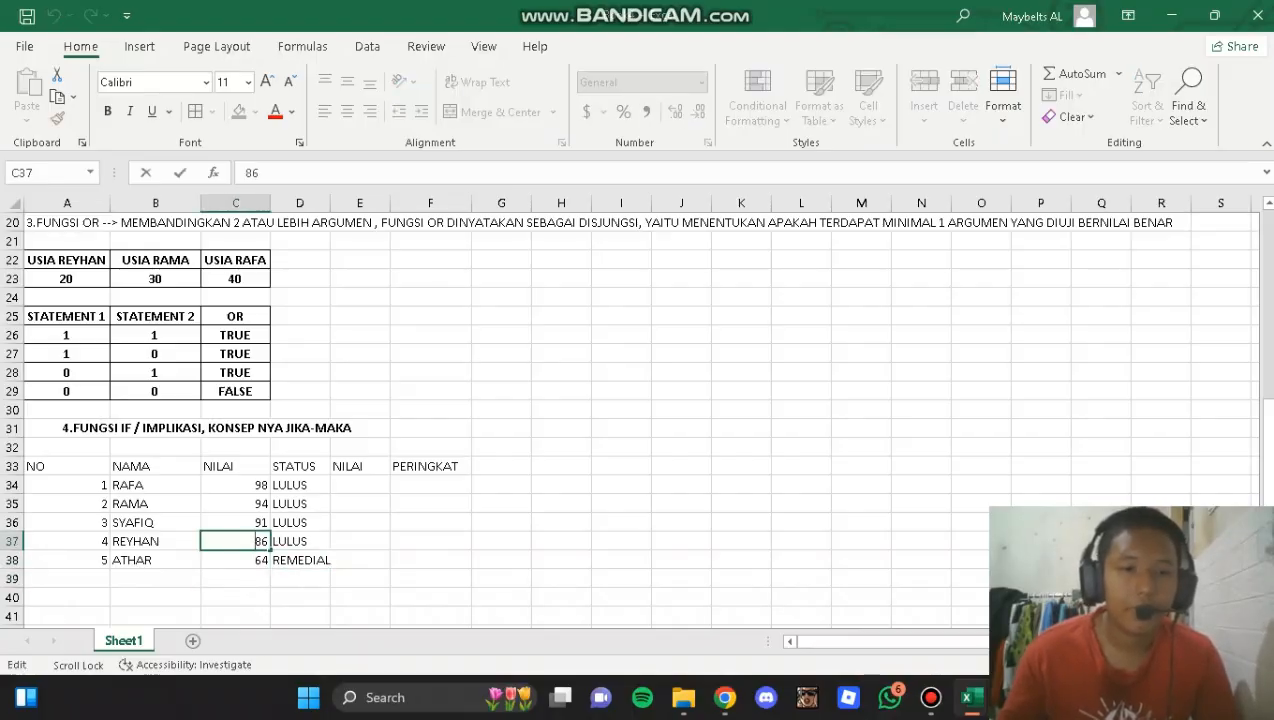
key(Escape)
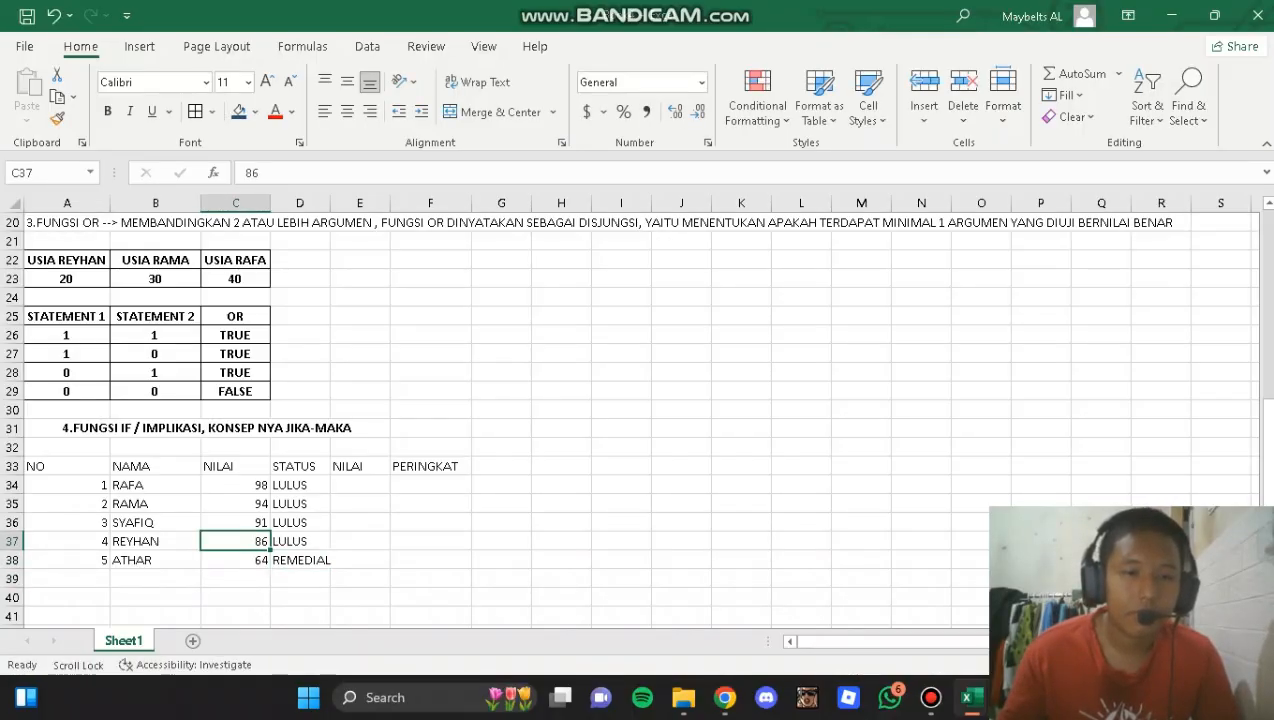
double_click(264, 541)
key(BackSpace)
key(BackSpace)
text(66)
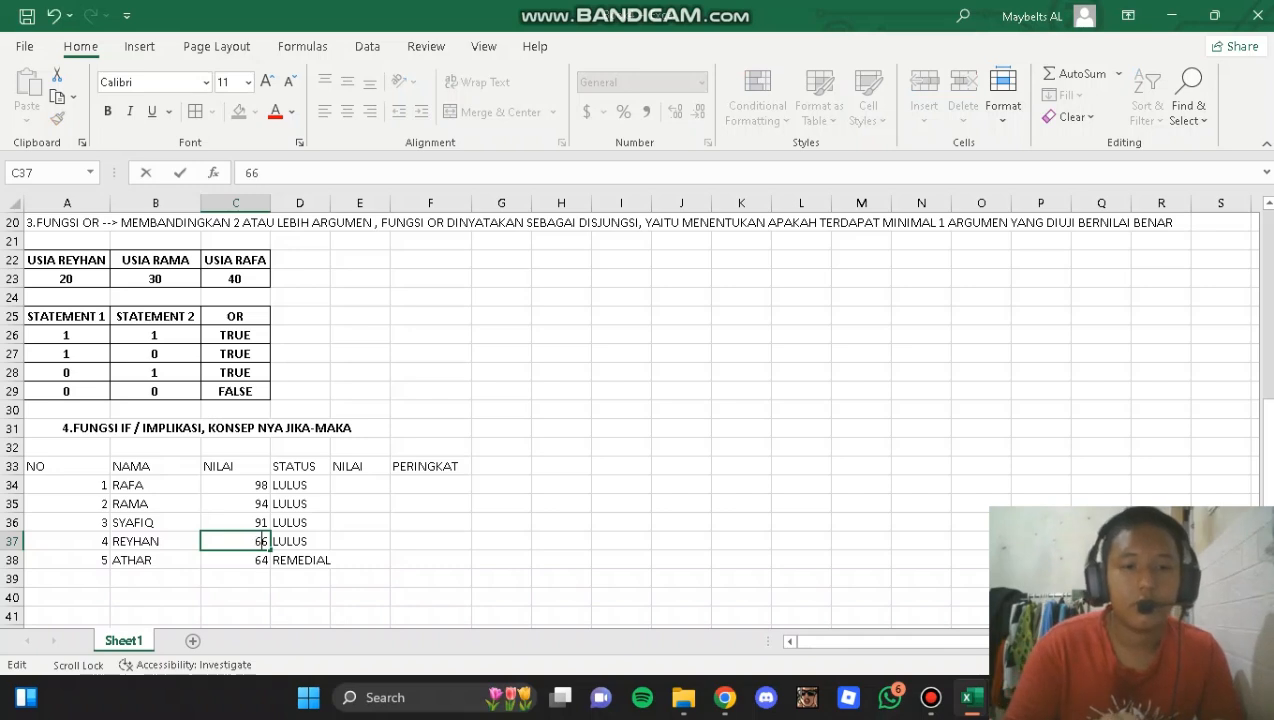
key(Return)
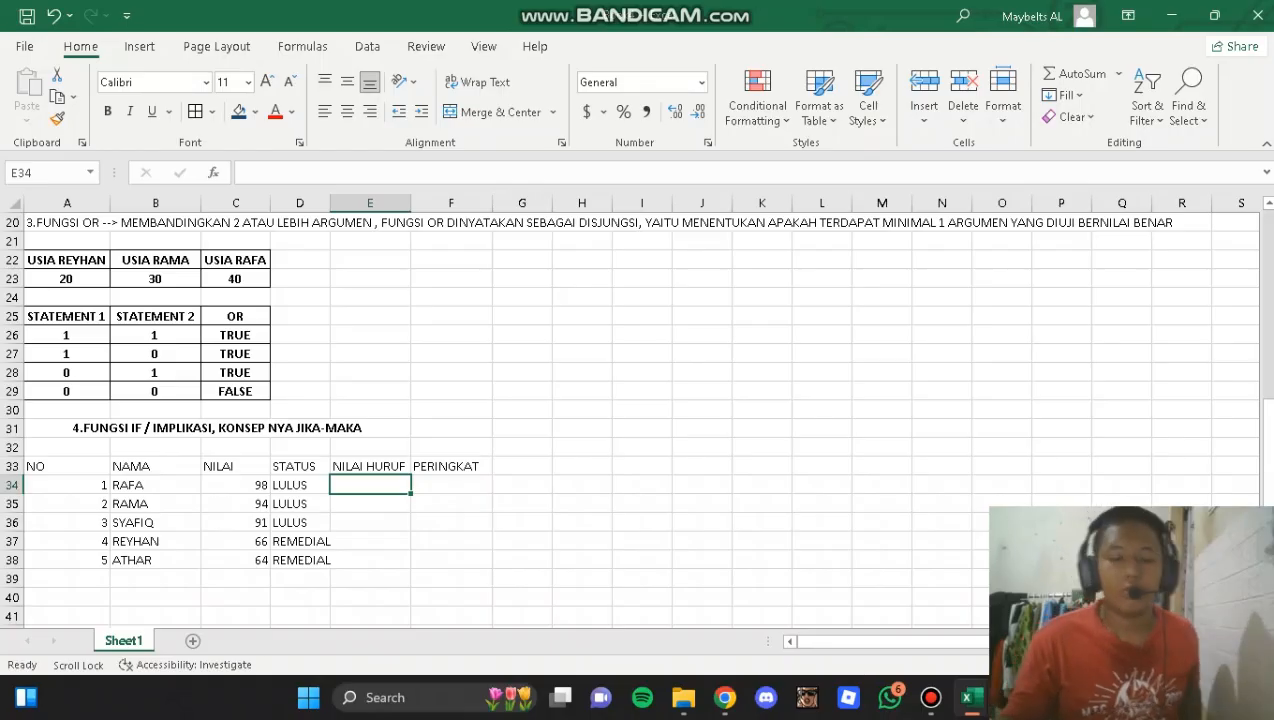
- Start an IF formula in the NILAI HURUF cell E34 that returns "A" when C34>=90
text(=IF)
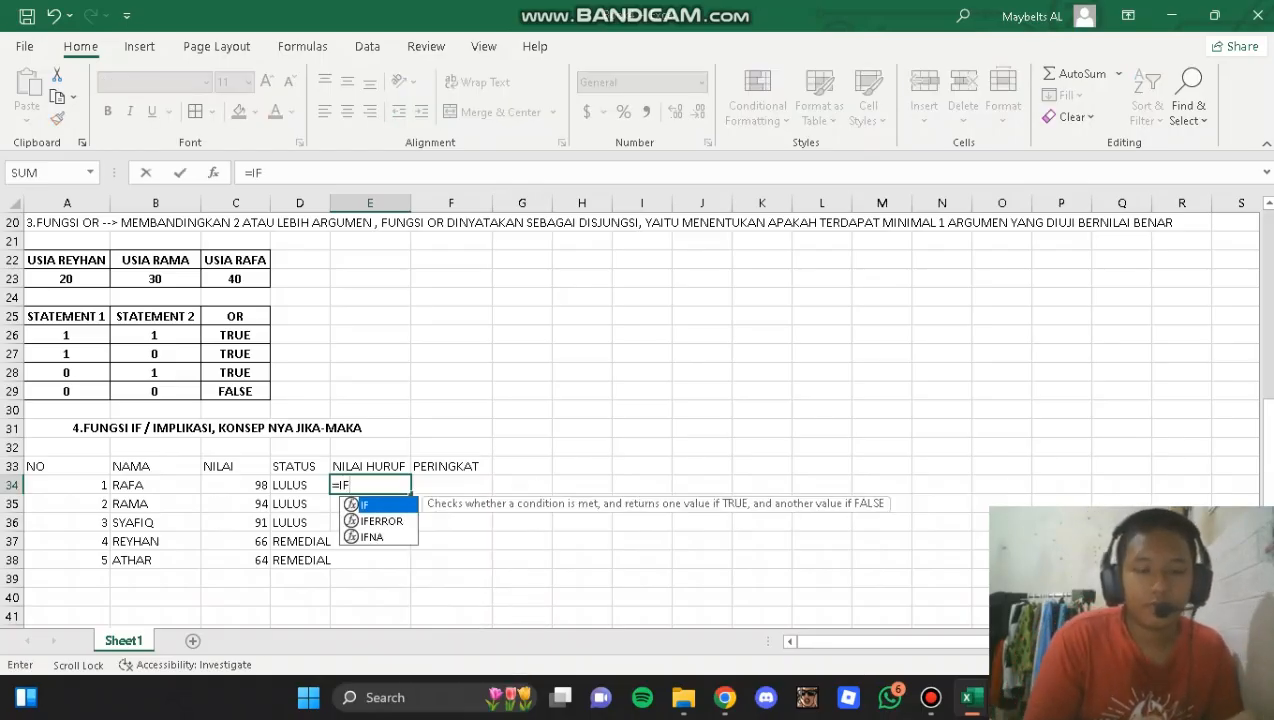
text(()
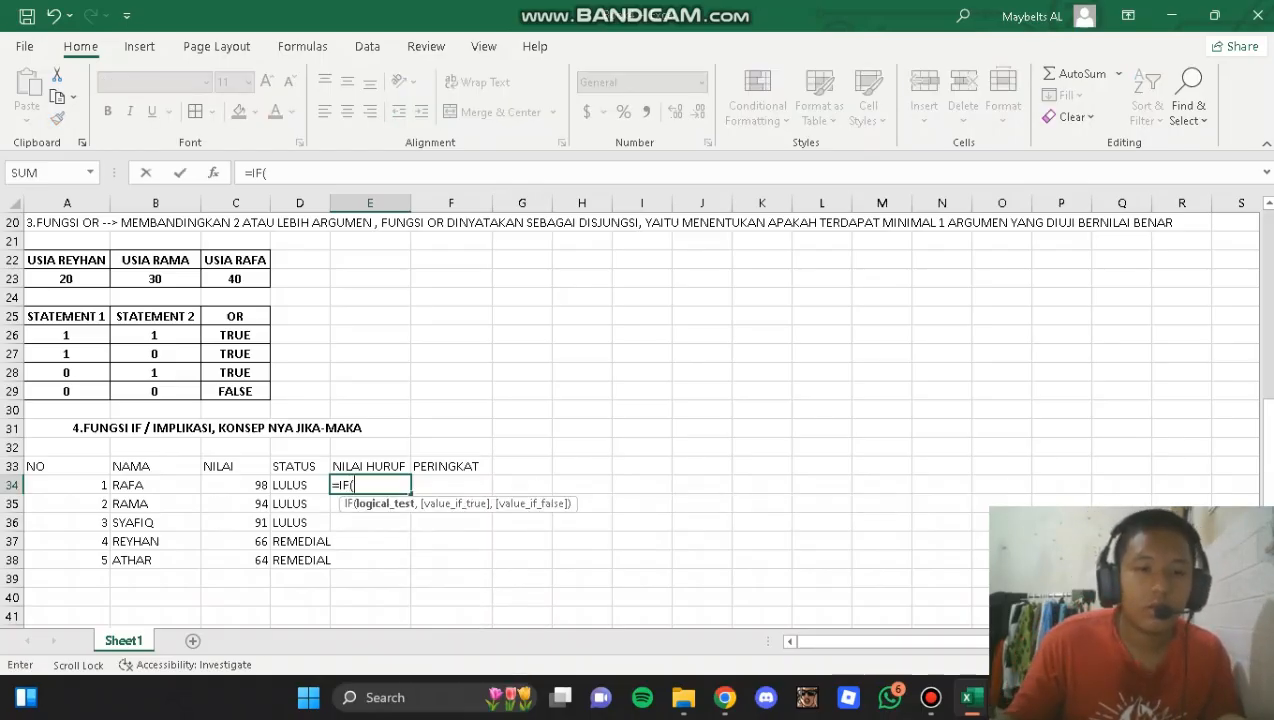
click(236, 485)
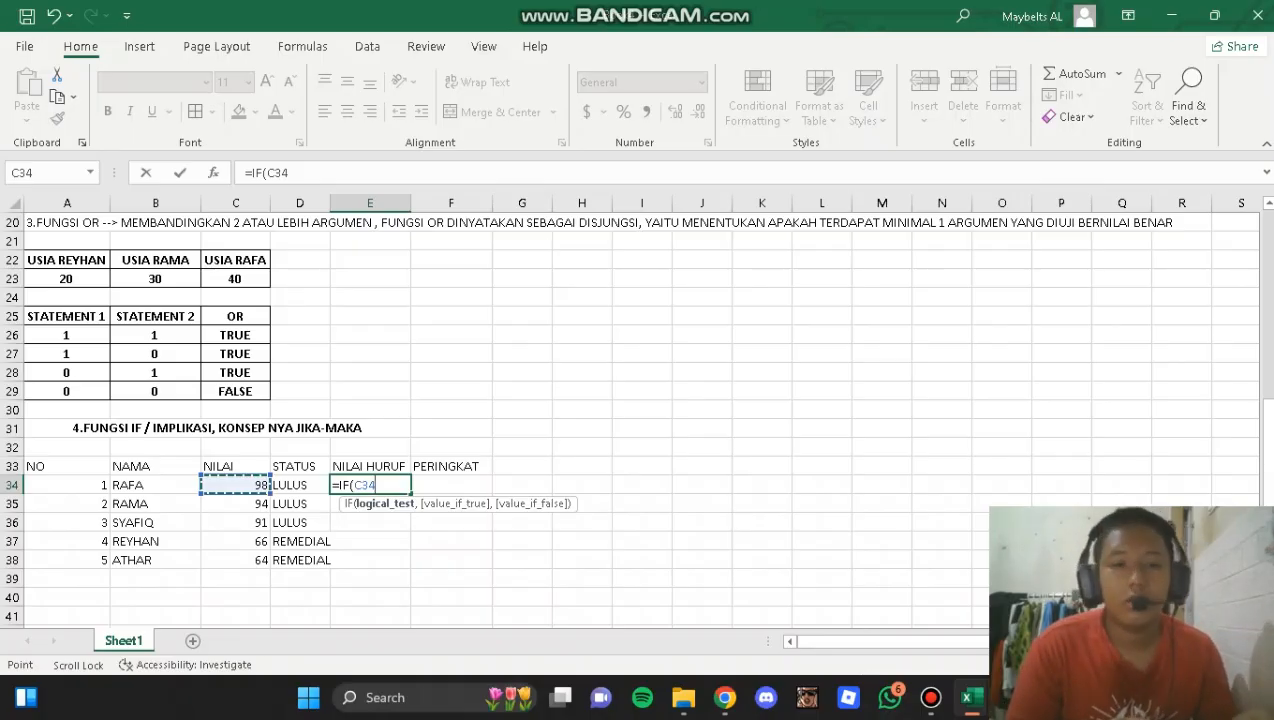
text(:)
key(BackSpace)
key(BackSpace)
key(BackSpace)
key(BackSpace)
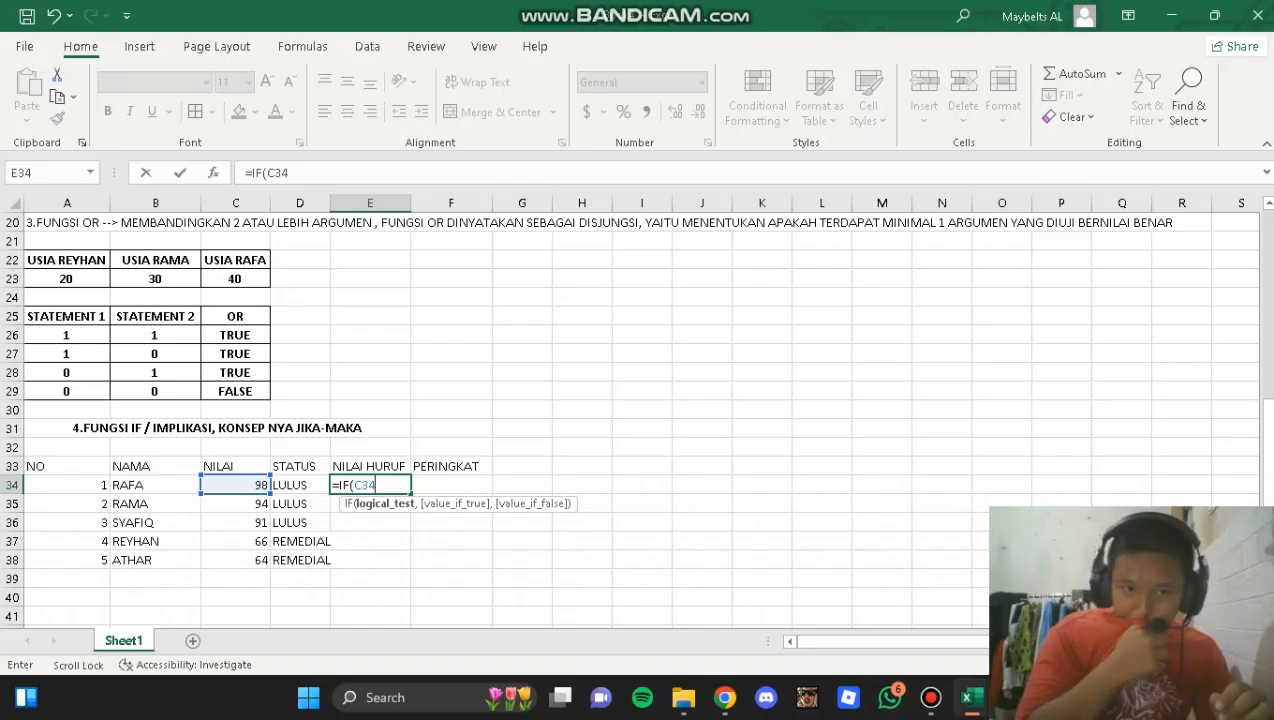
text(>)
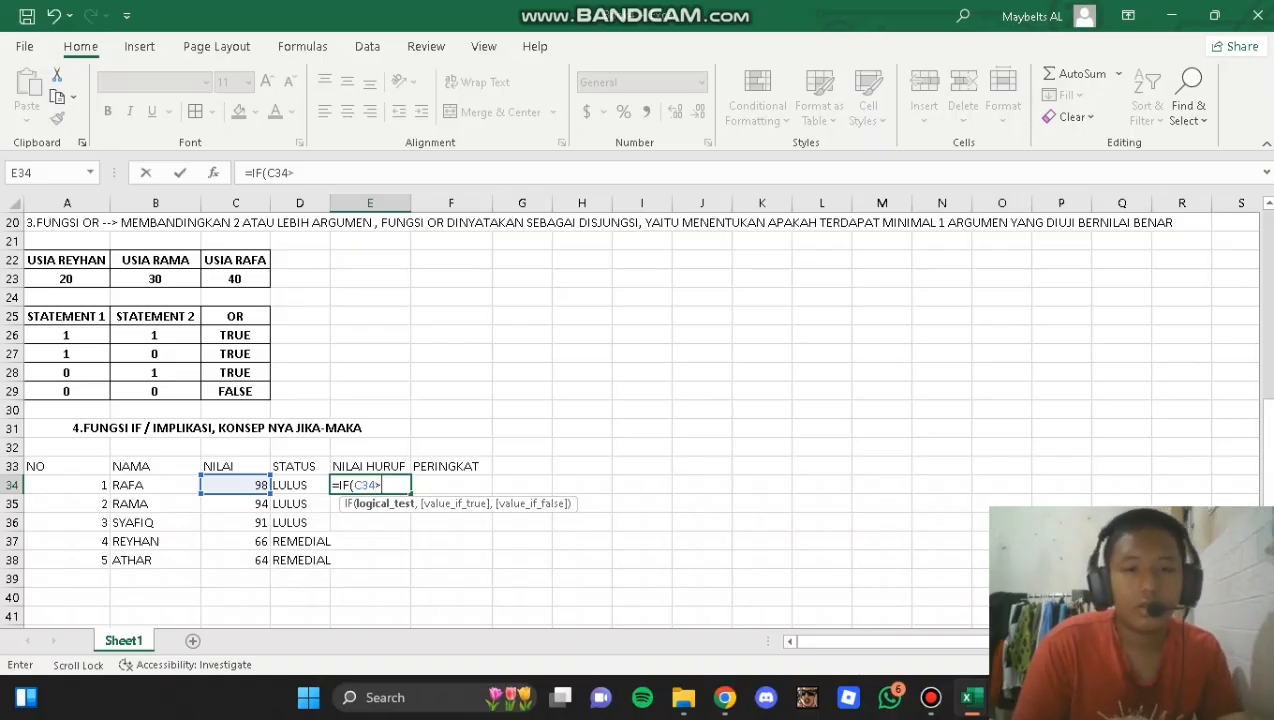
text(=90)
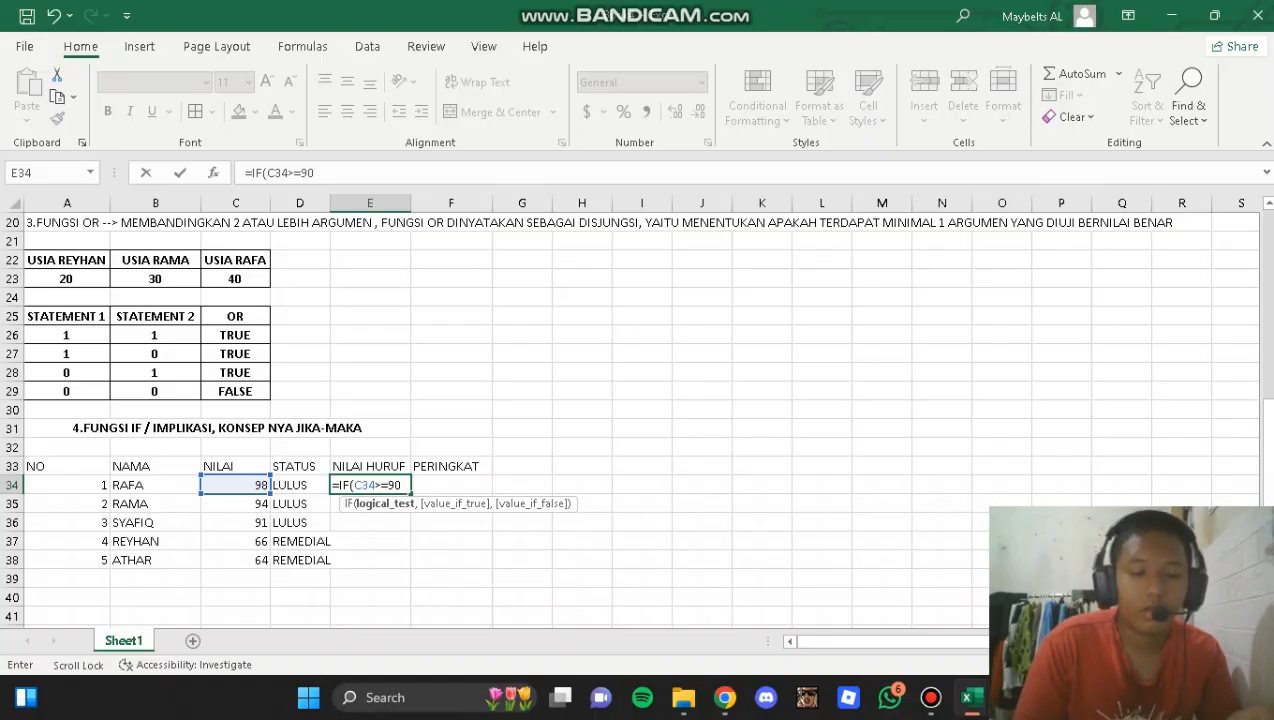
text(,"A)
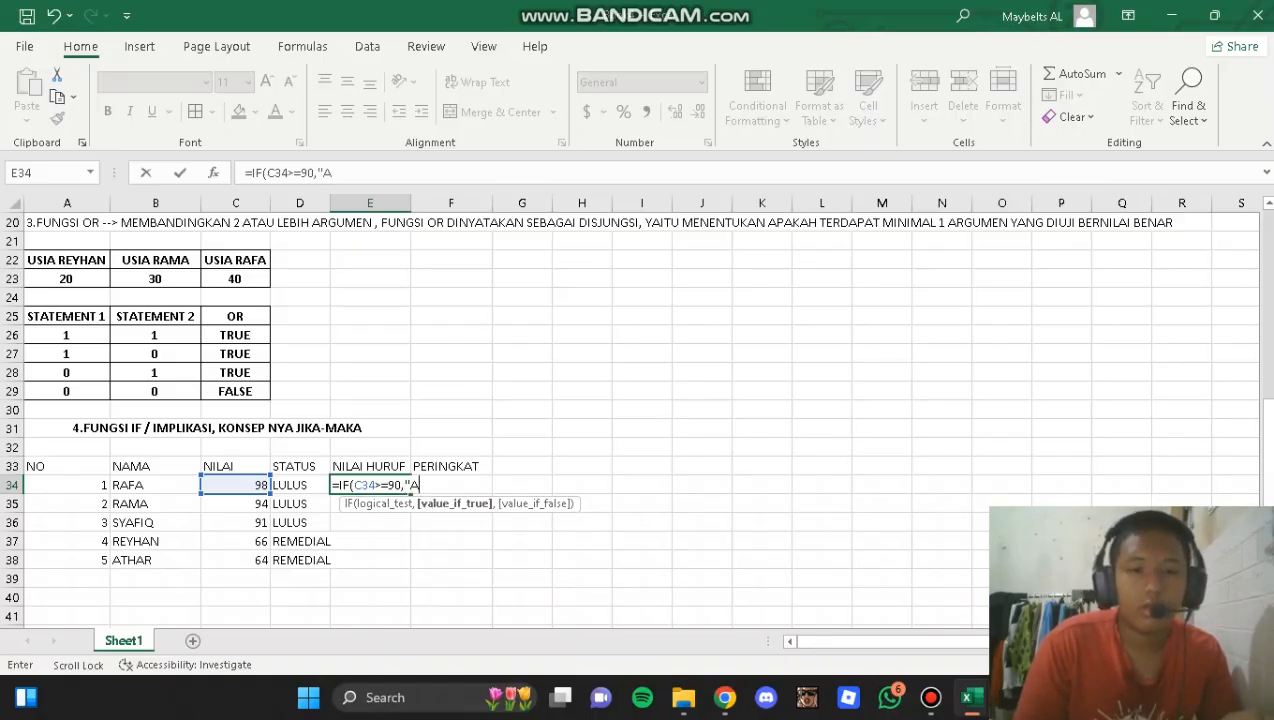
- Nest a second IF in the E34 formula that returns "B" when C34>=80
text(",IF)
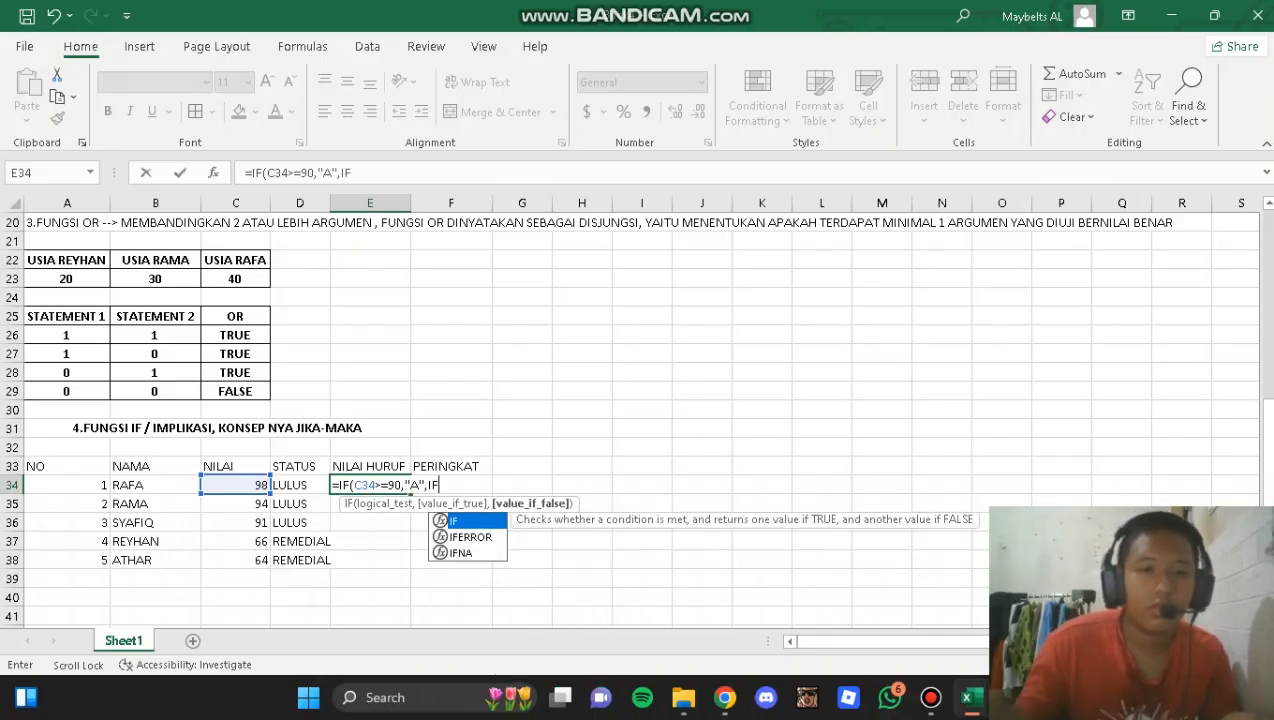
text(()
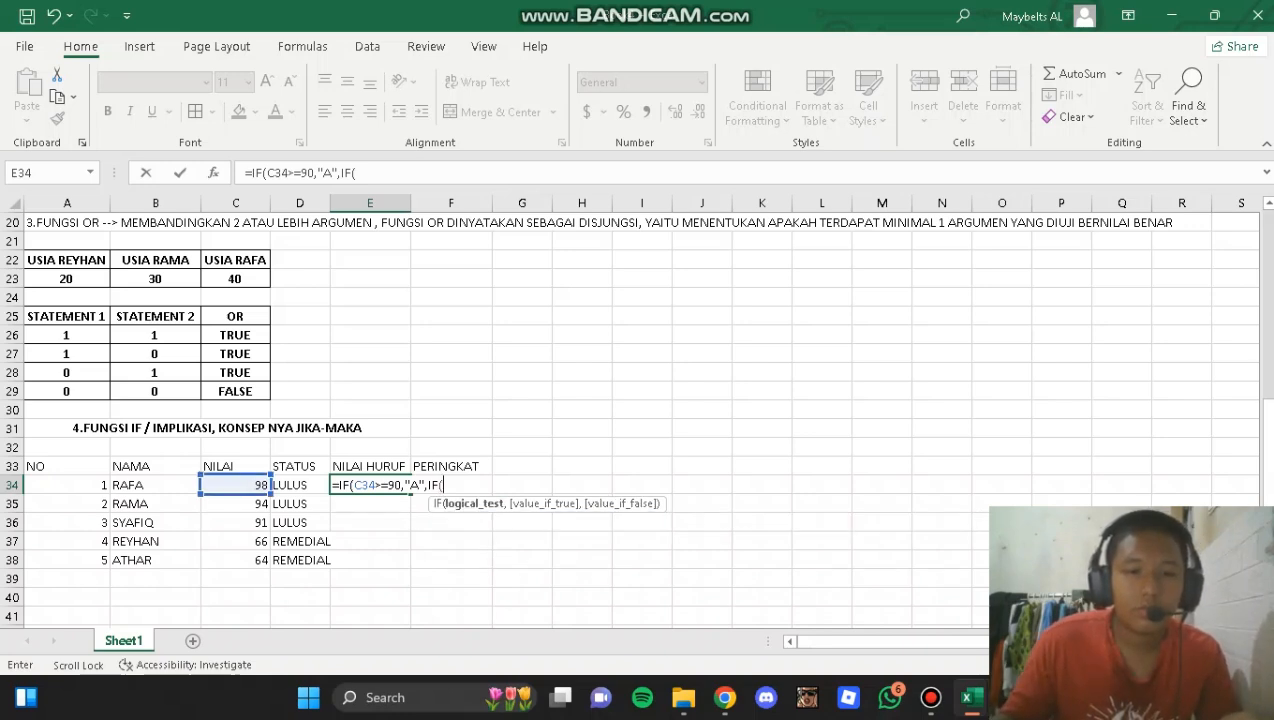
click(236, 485)
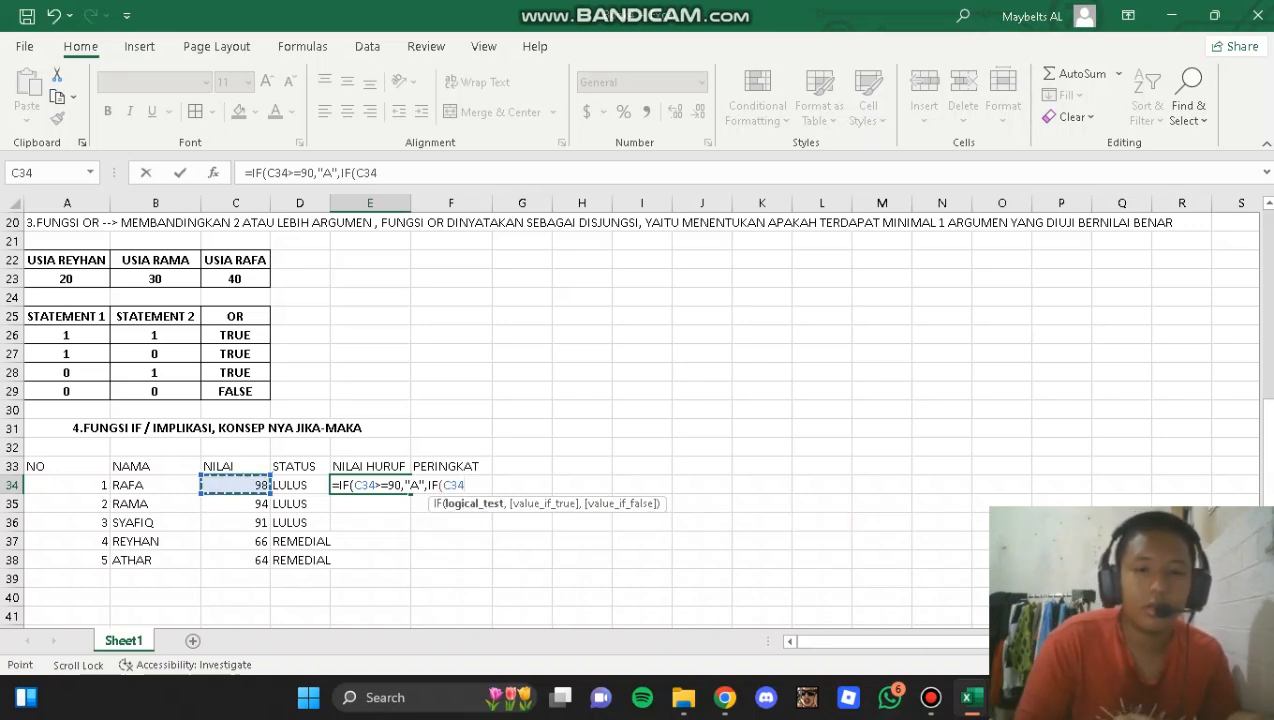
text(>=)
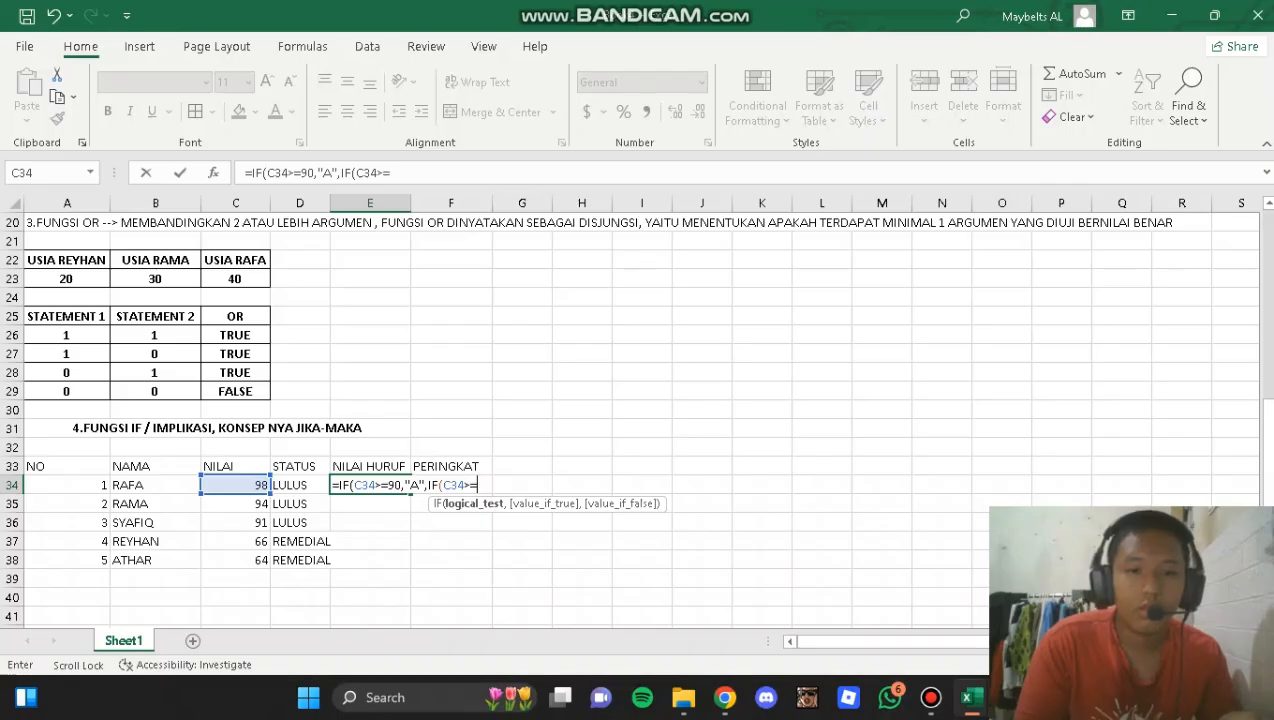
text(80)
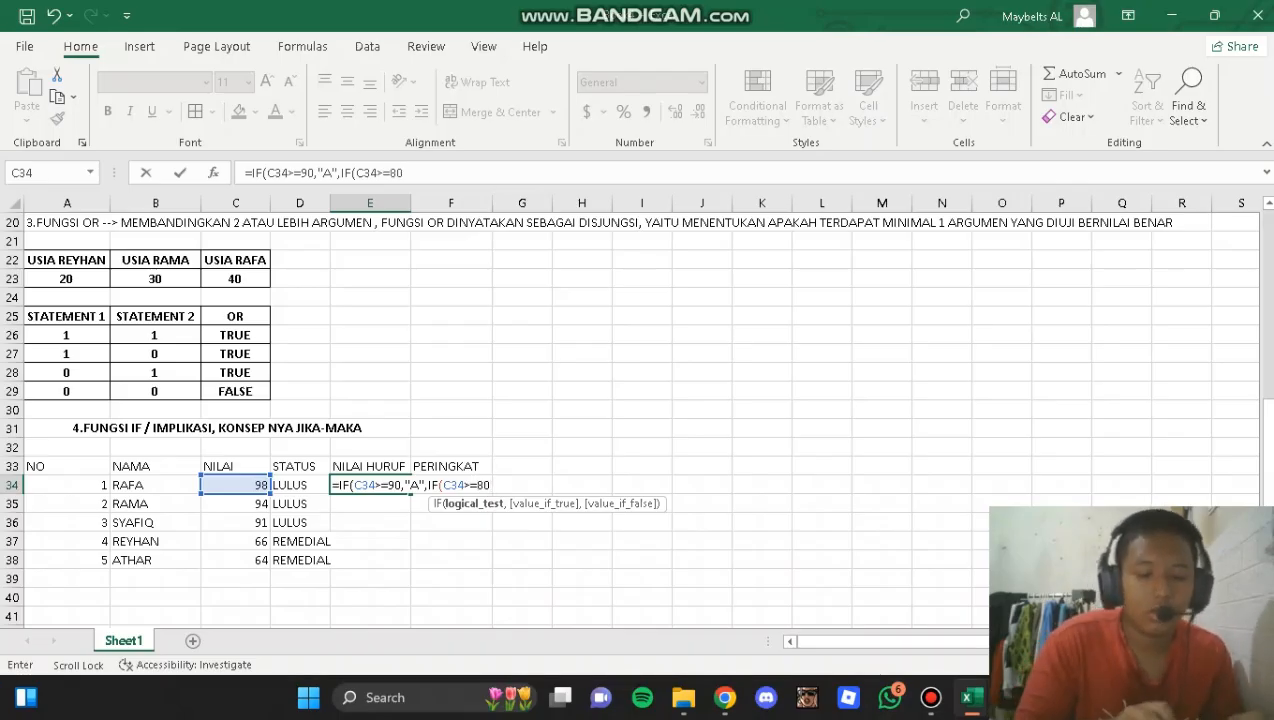
text(,"B")
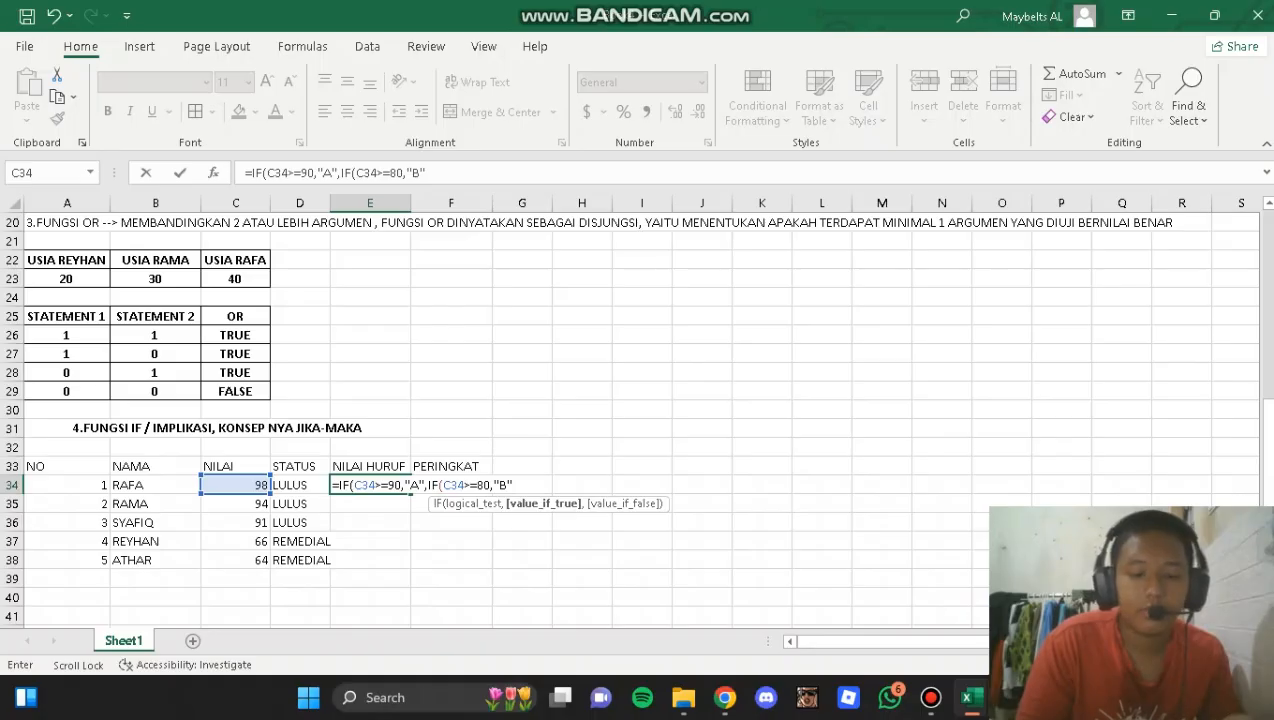
- Add a third nested IF to the E34 formula that returns "C" when C34>=70
text(,IF()
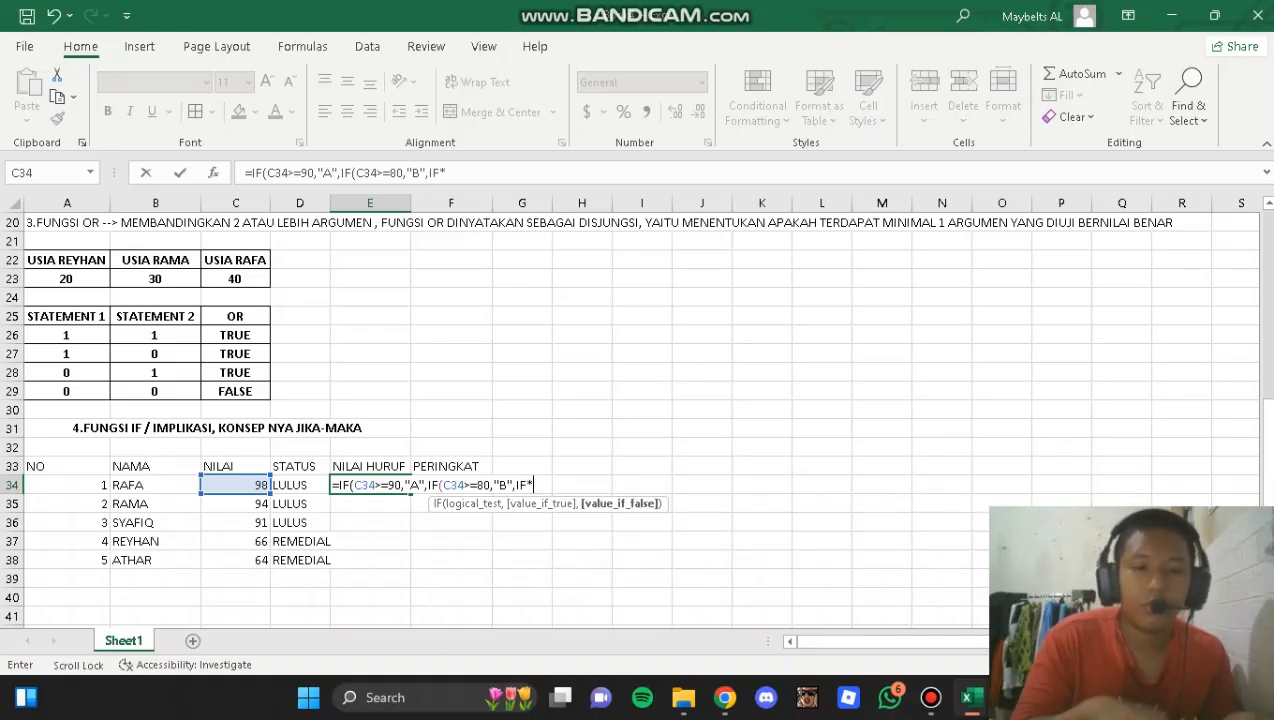
text(C34)
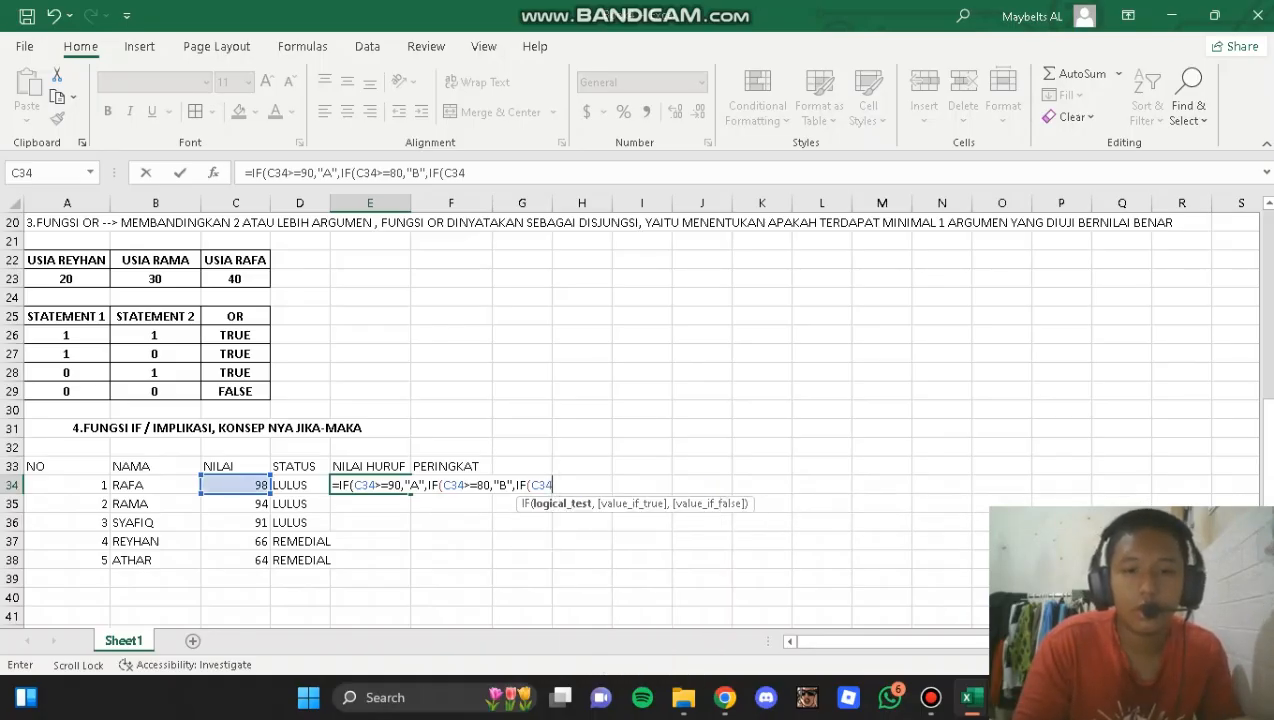
text(>)
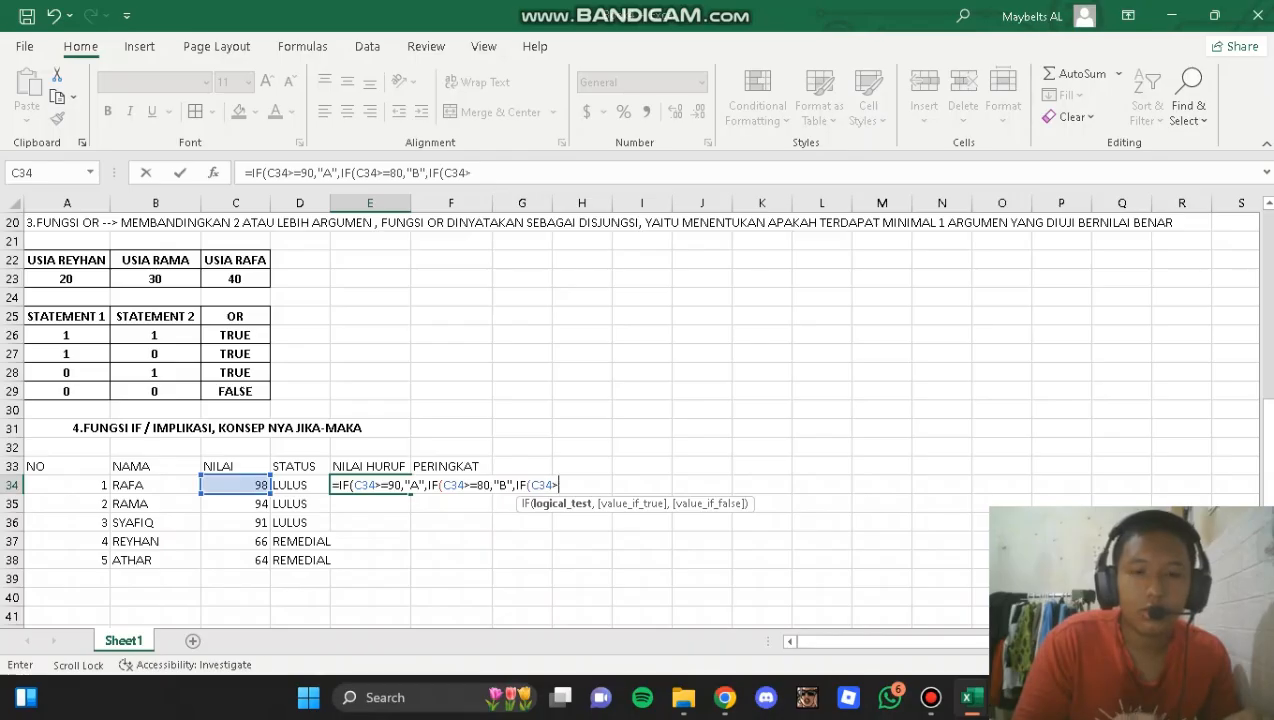
text(=)
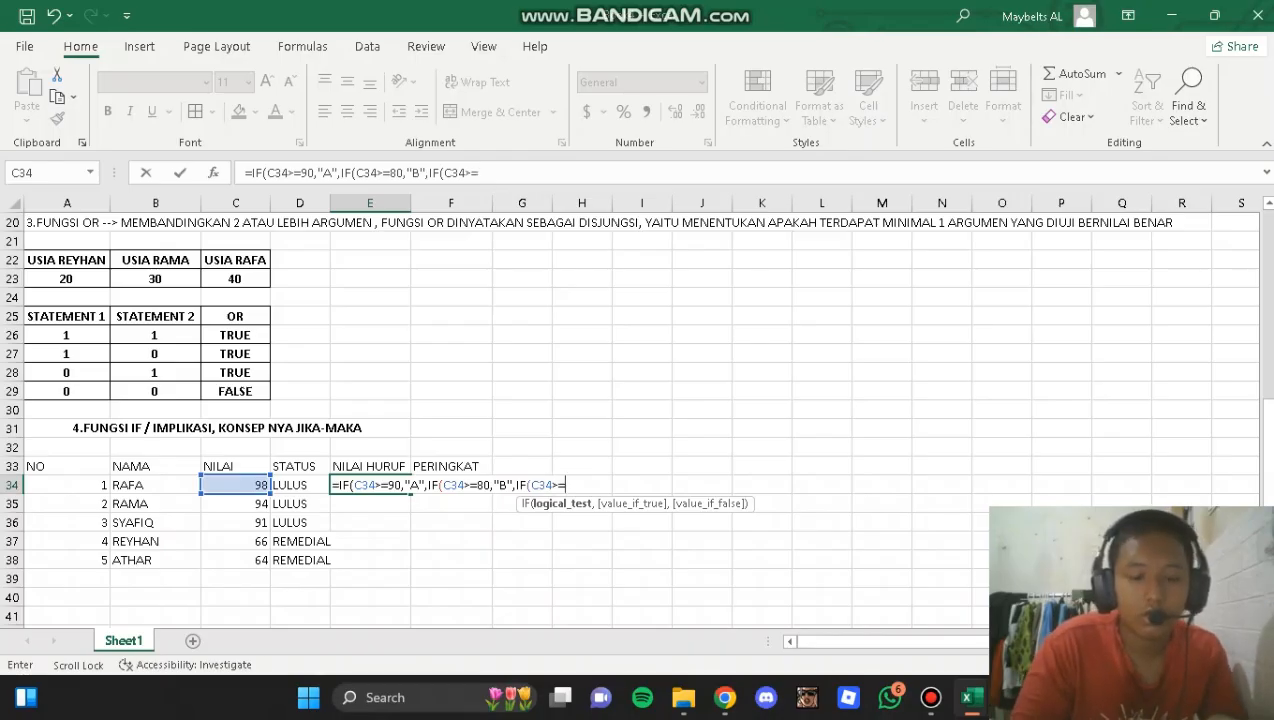
text(70)
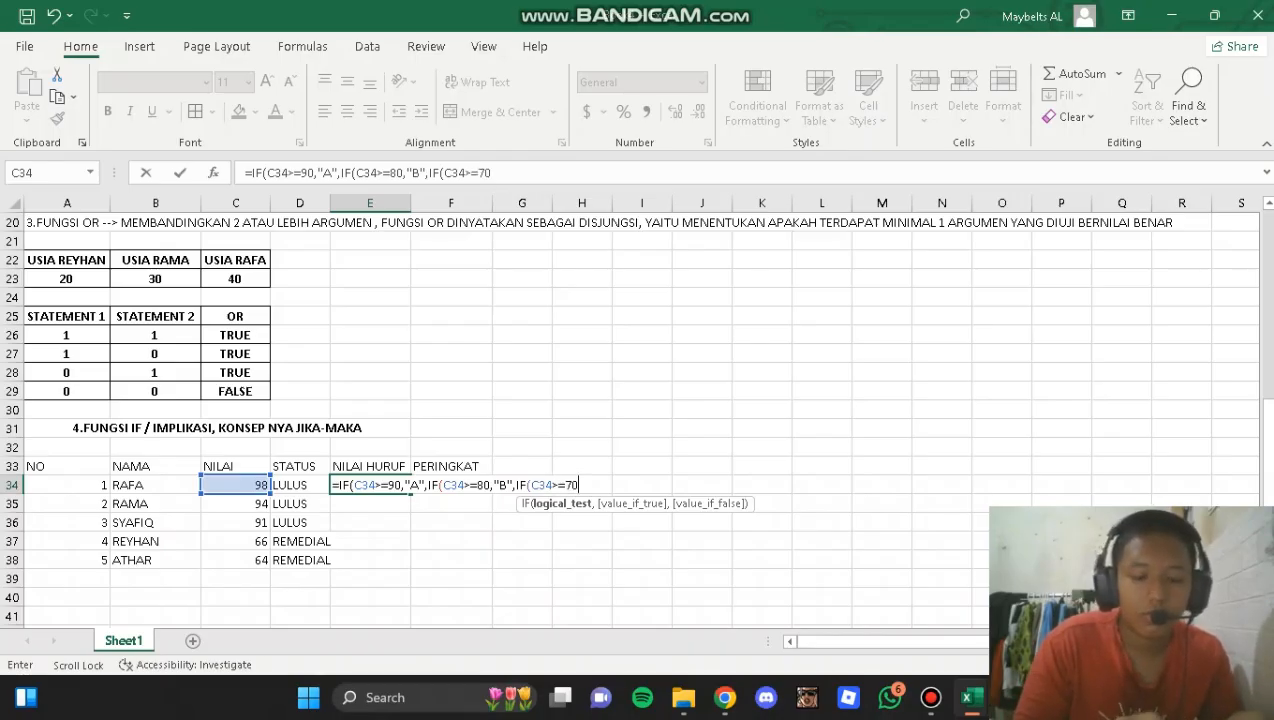
text(,"C)
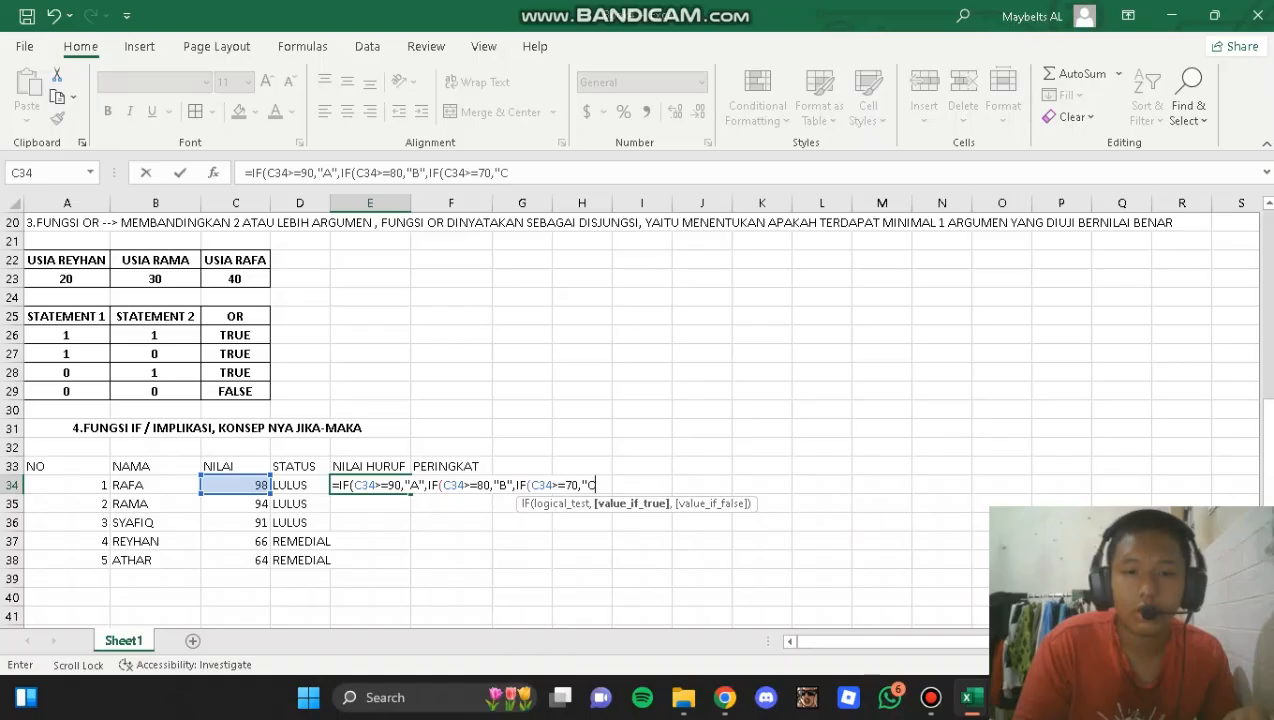
- Add a fourth nested IF to the E34 formula that returns "D" when C34>=60
text(",IF()
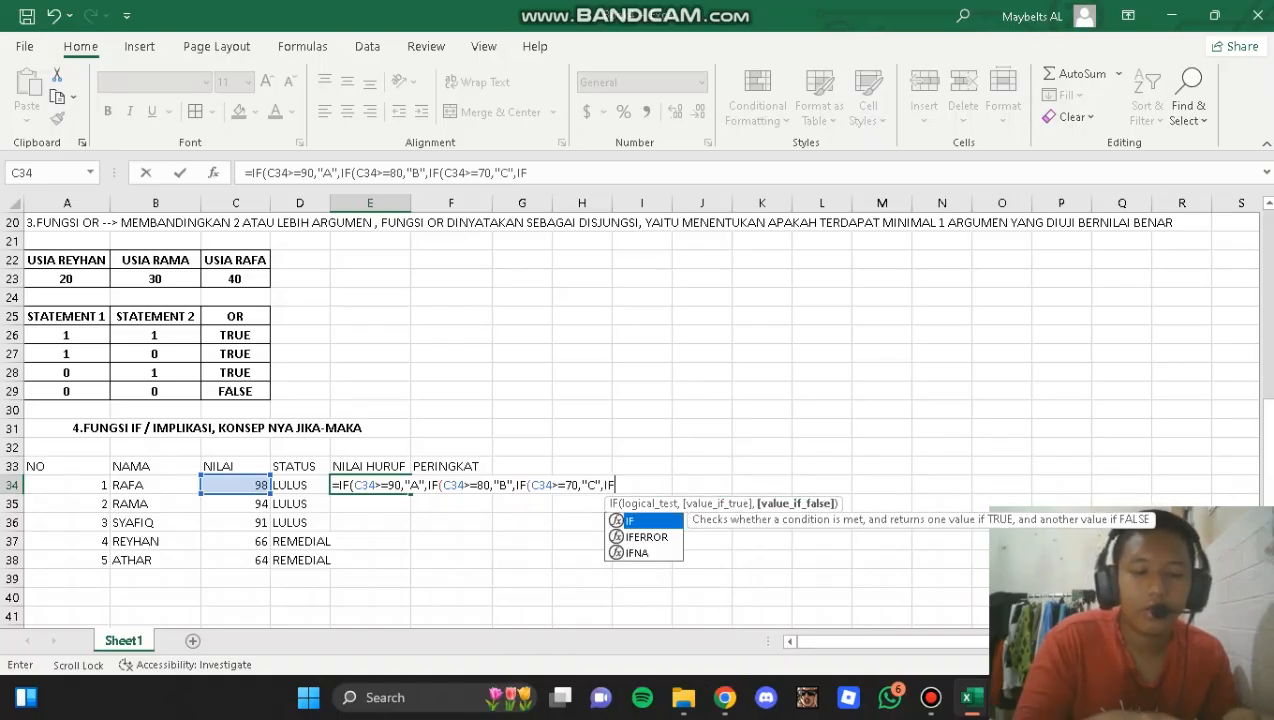
text(C34)
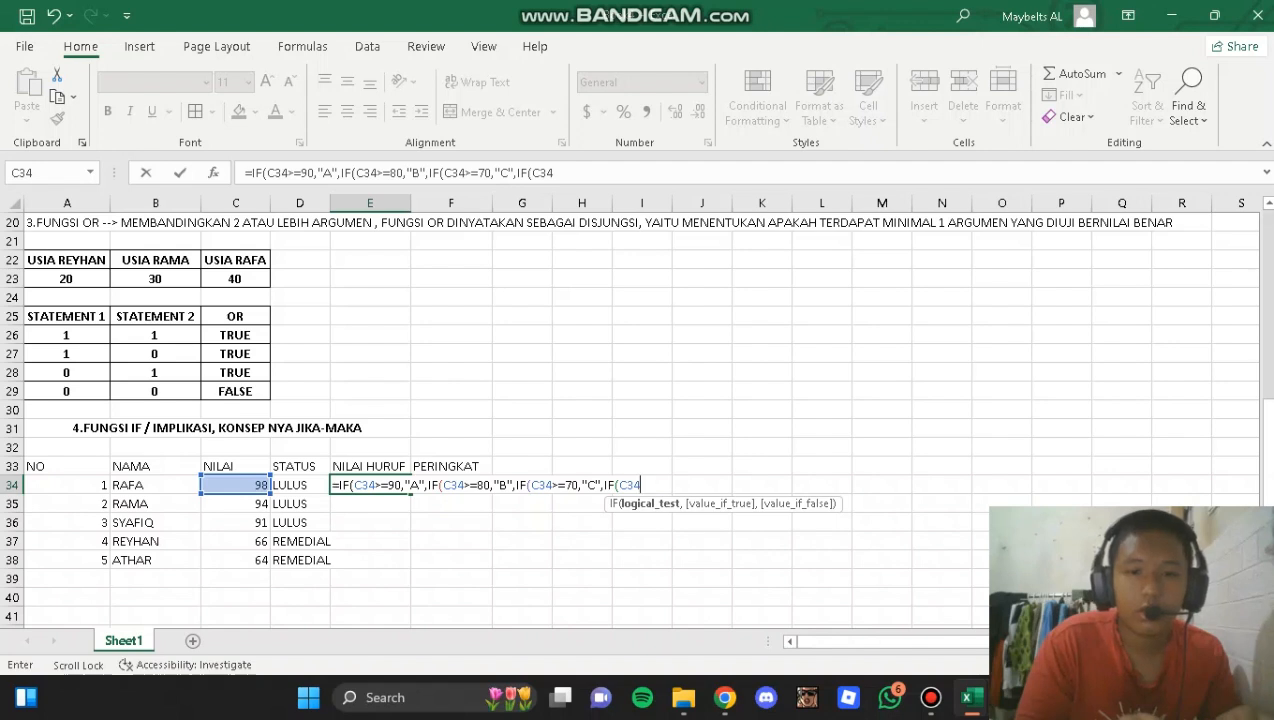
text(>)
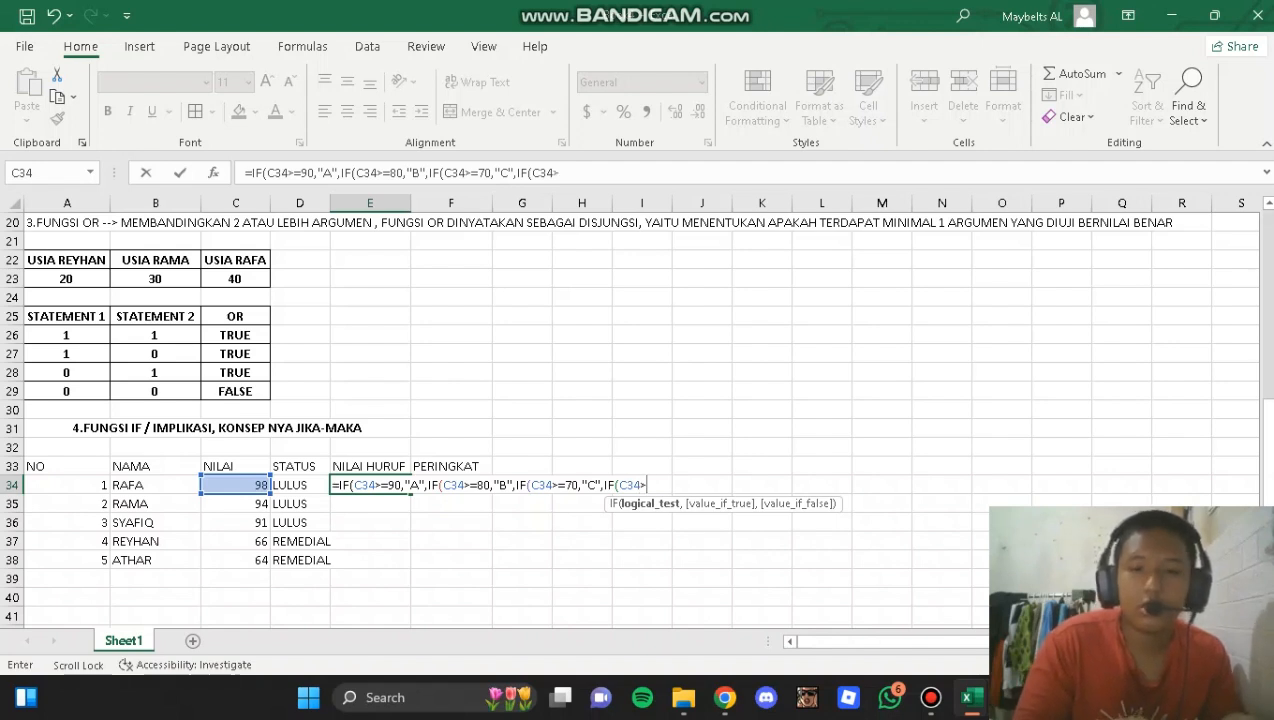
text(=60)
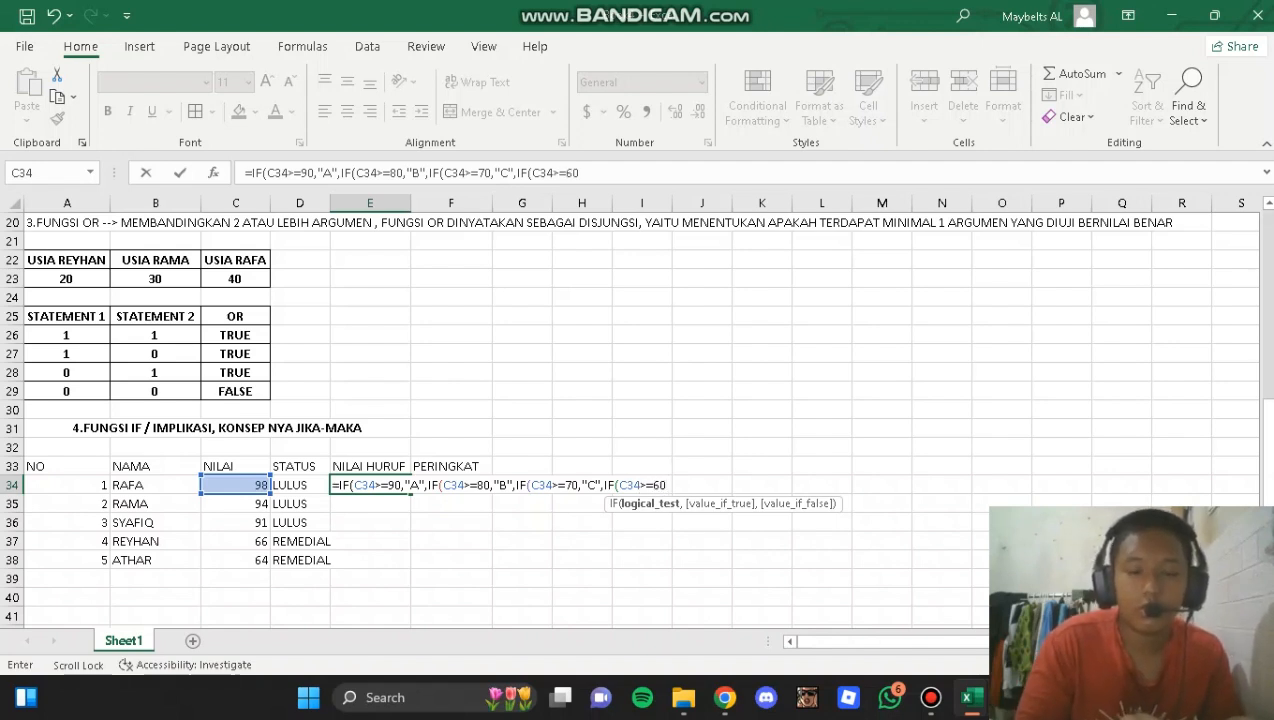
text(,"D")
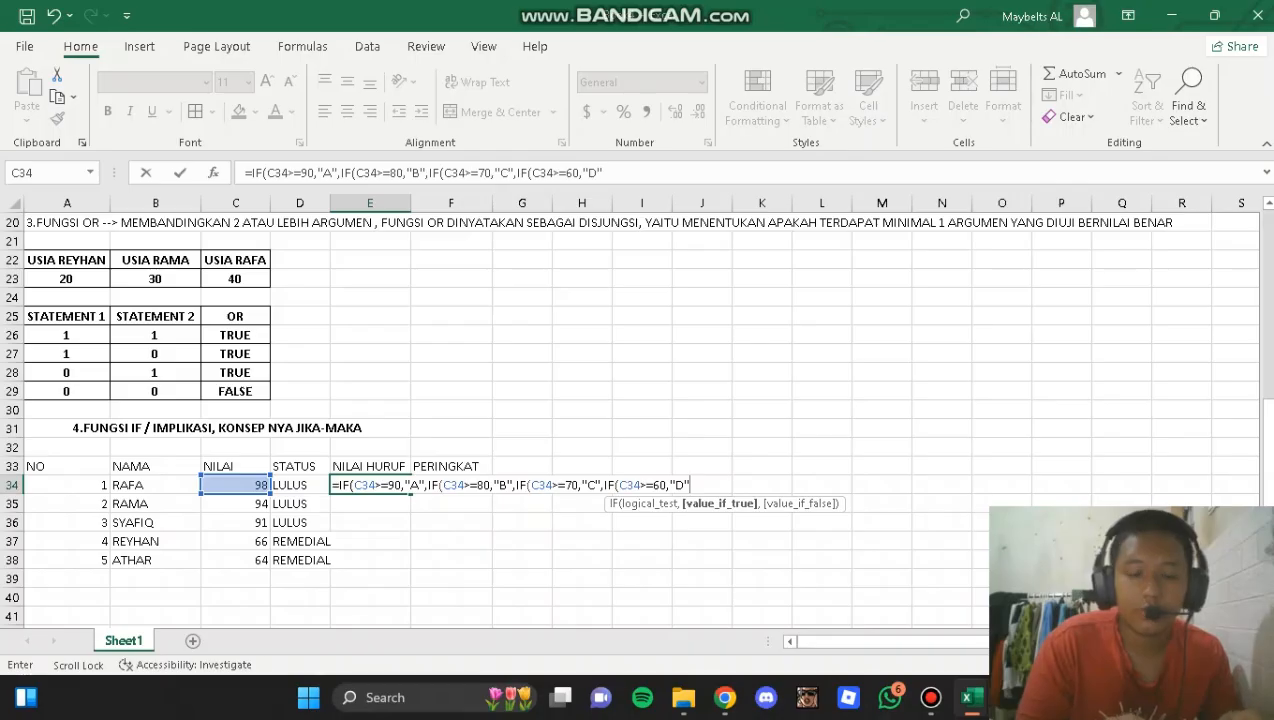
- Complete the E34 formula with a nested IF returning "E" when C34<=60, and accept the suggested closing-parenthesis correction
text(,IF9)
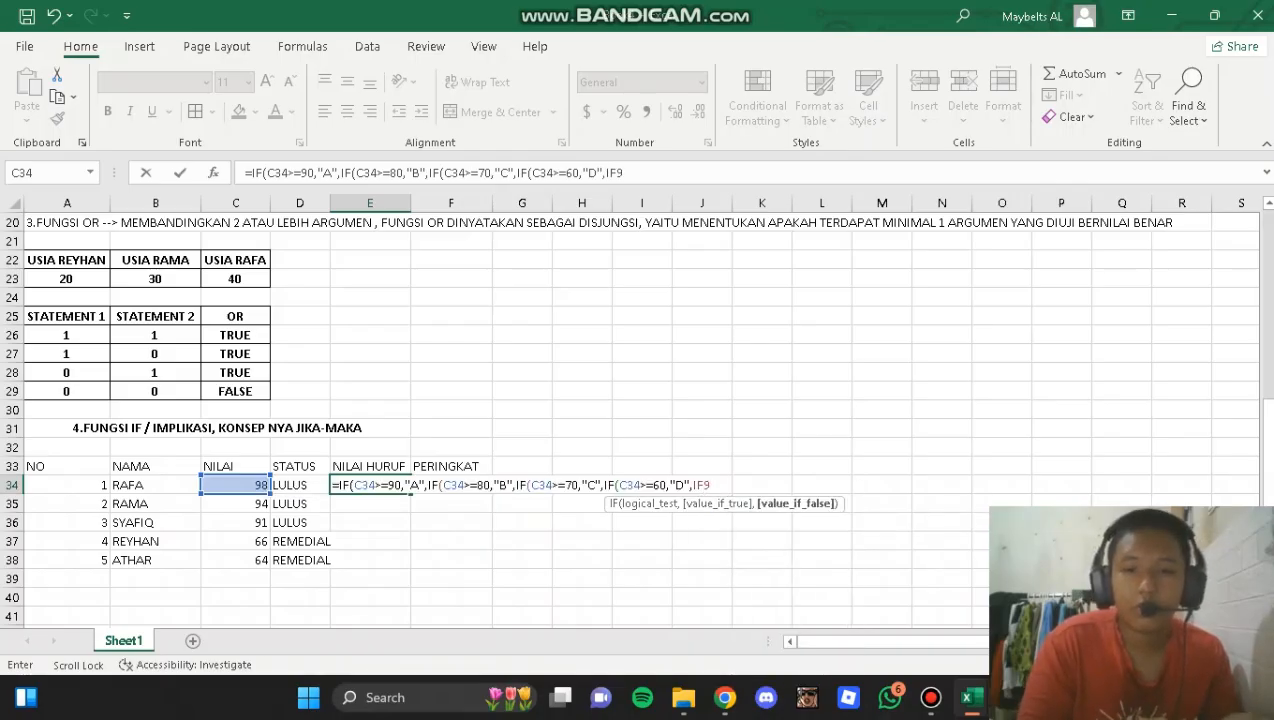
key(BackSpace)
text((c)
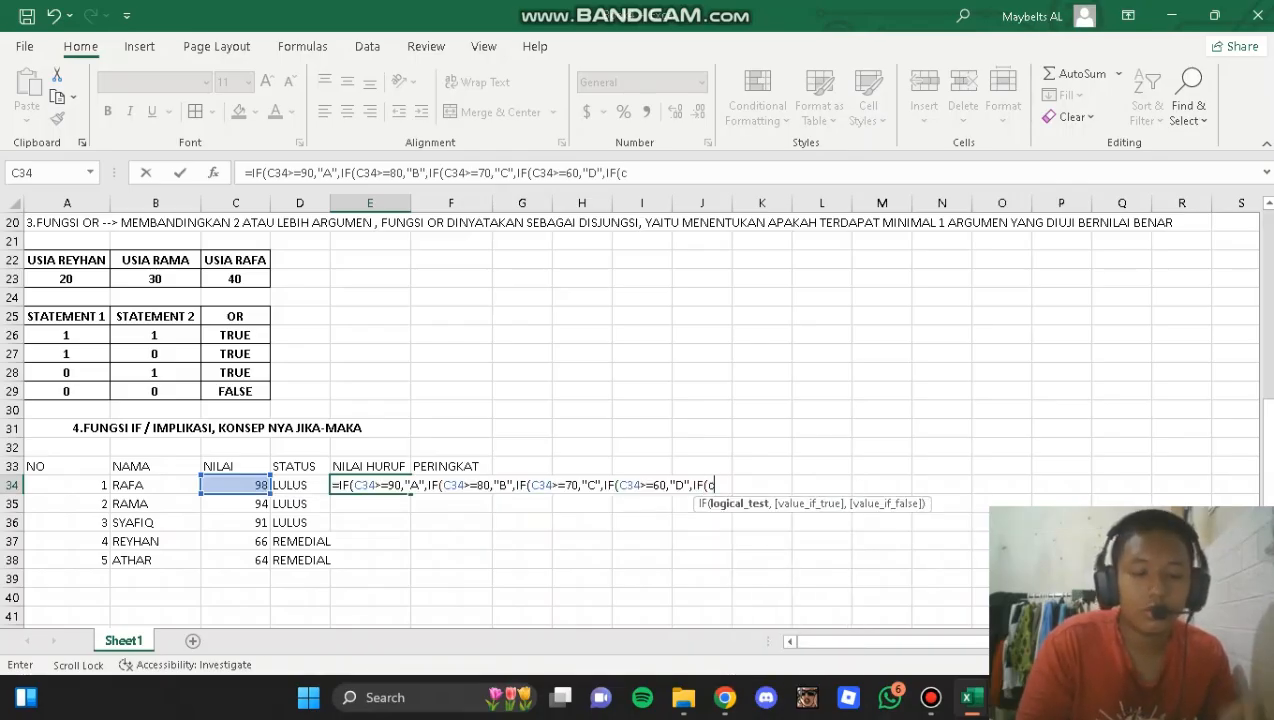
text(34<)
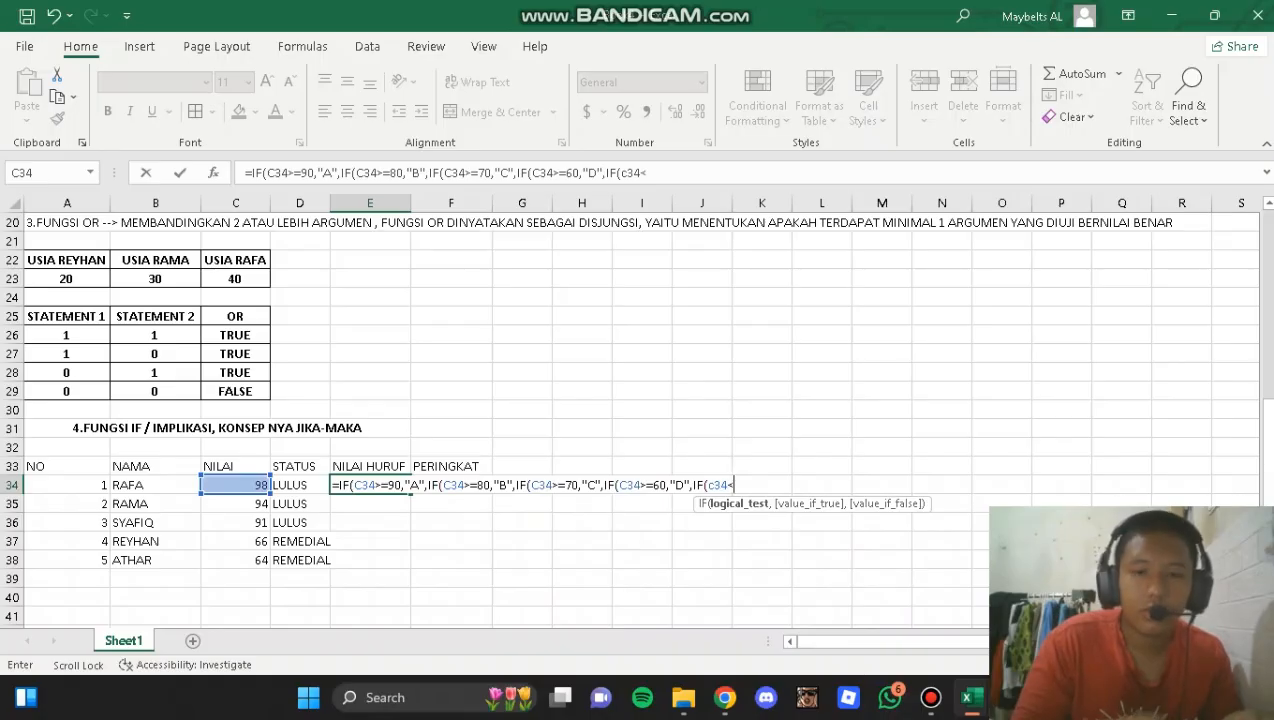
text(=60,)
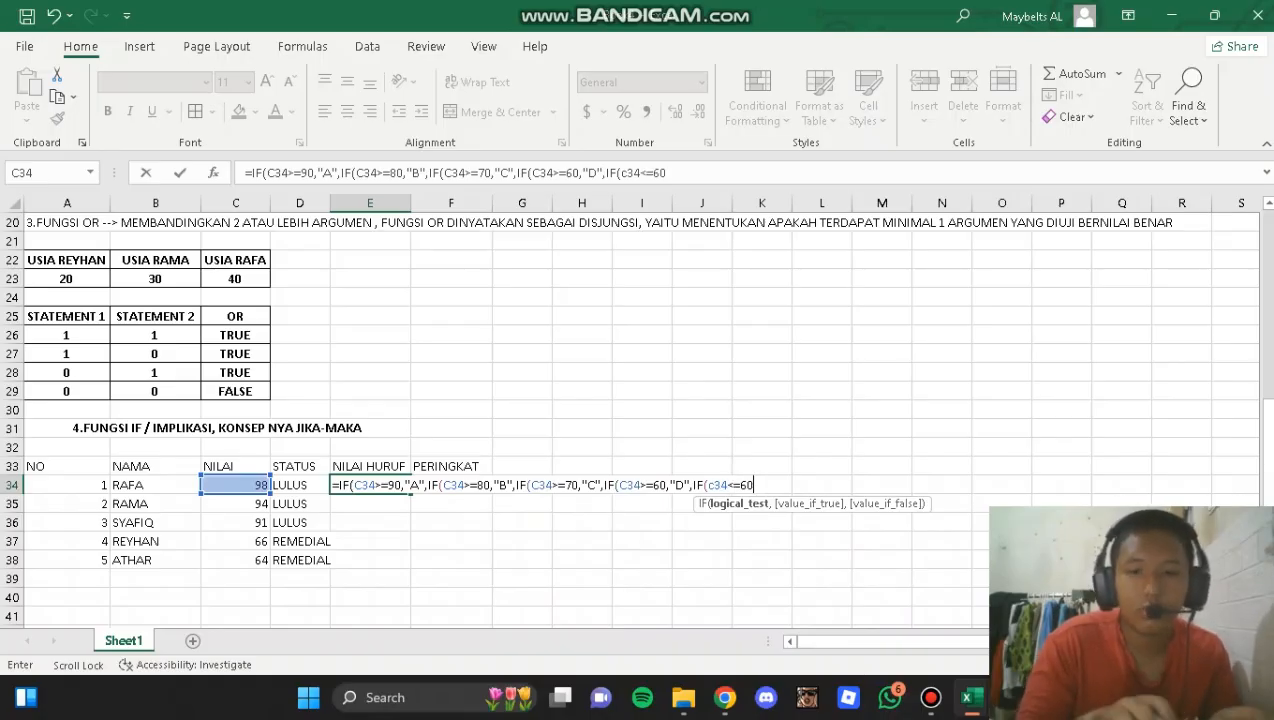
text("E)
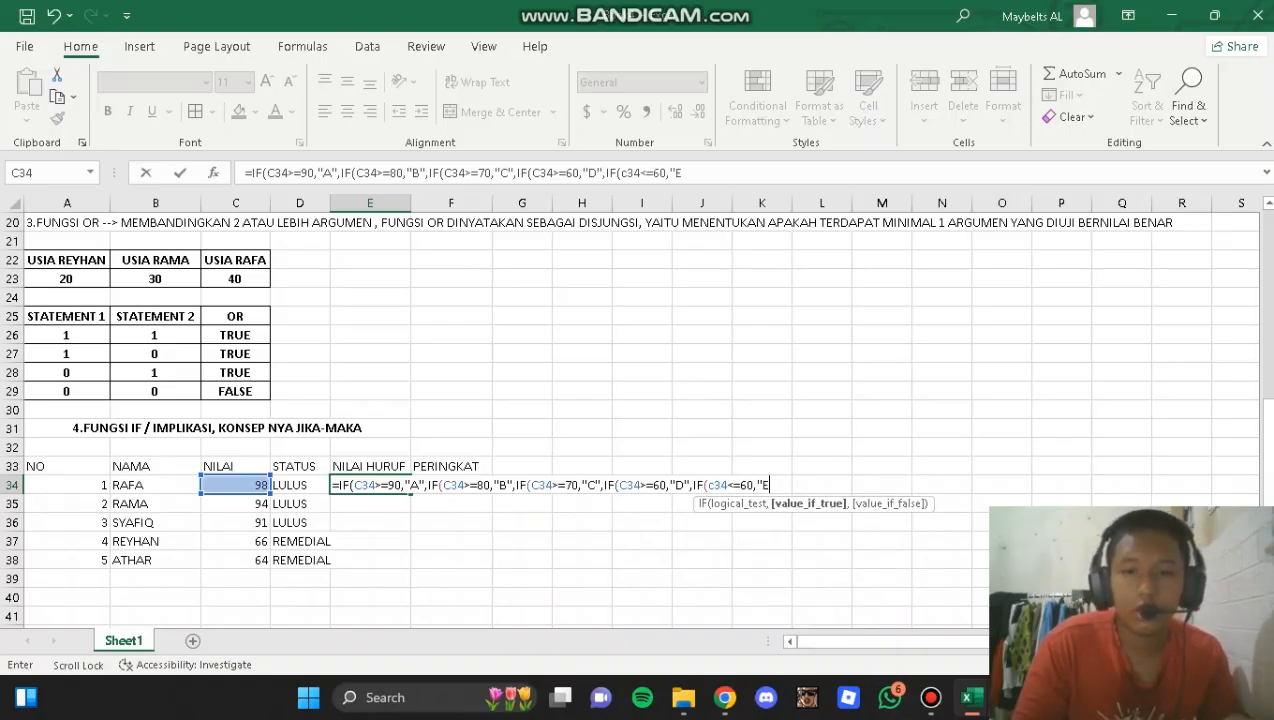
text(")))
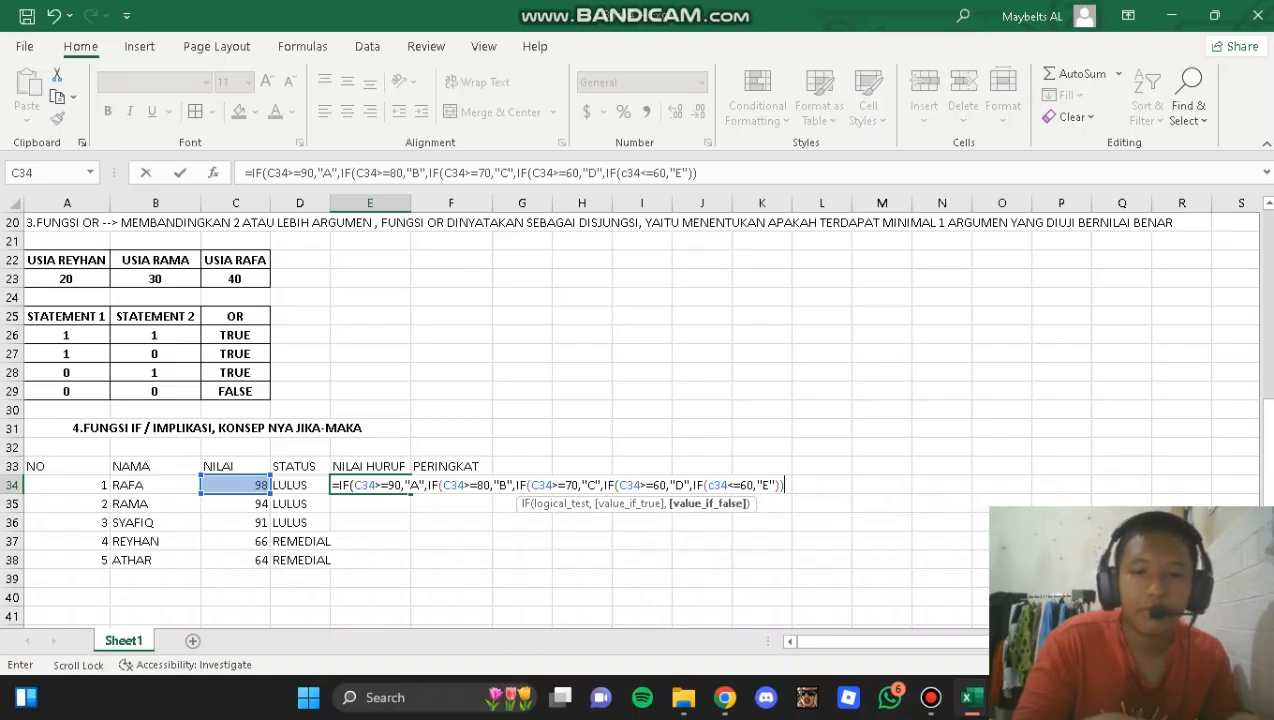
key(Return)
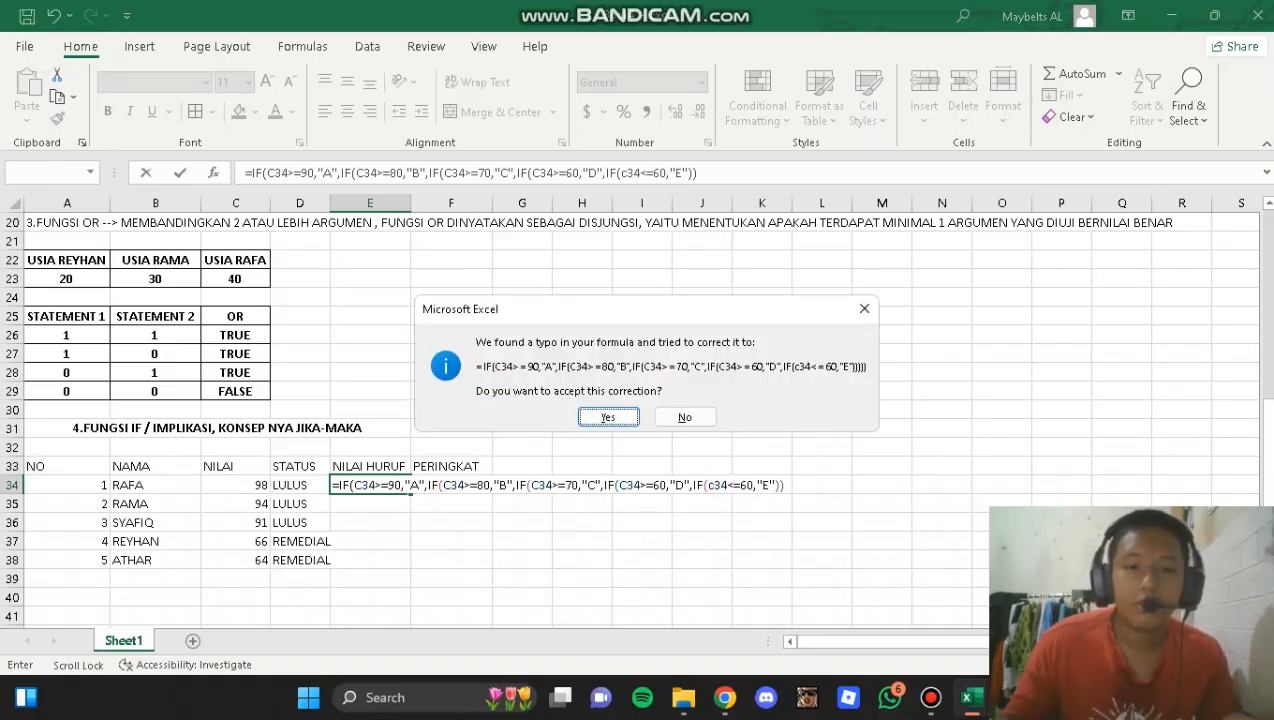
key(Return)
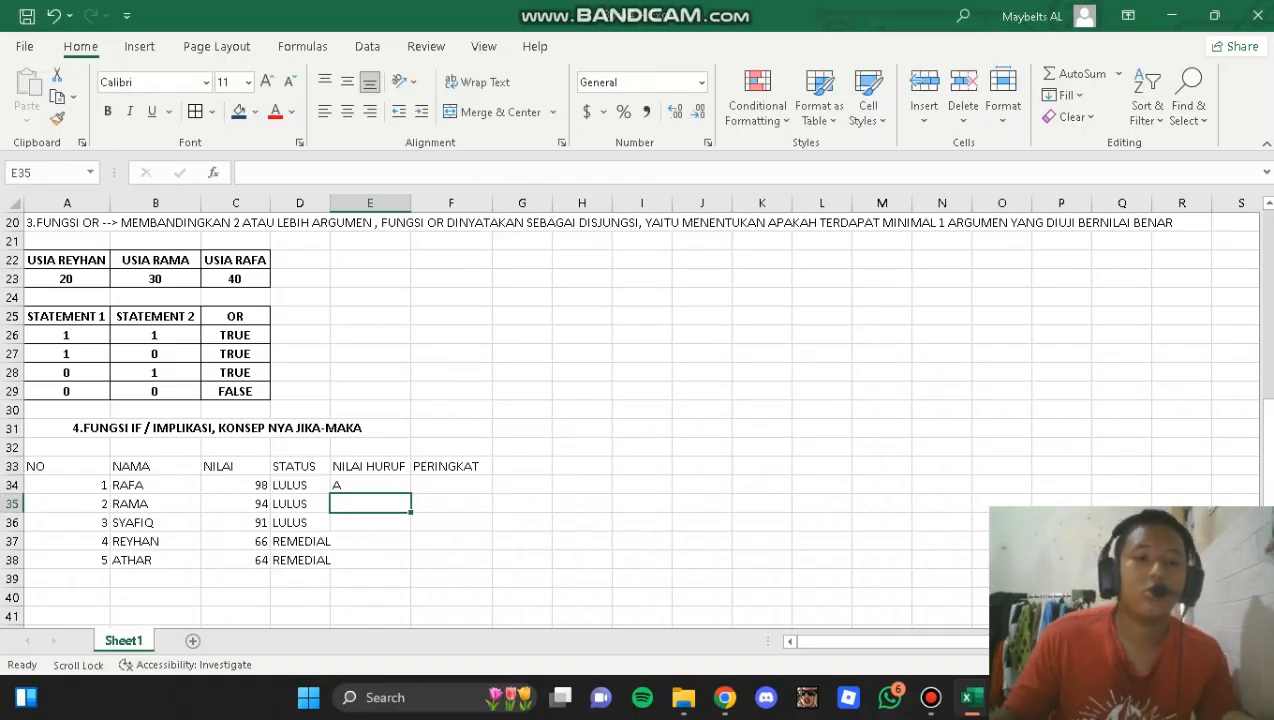
- Change the second person's score in C35 to 84
double_click(262, 504)
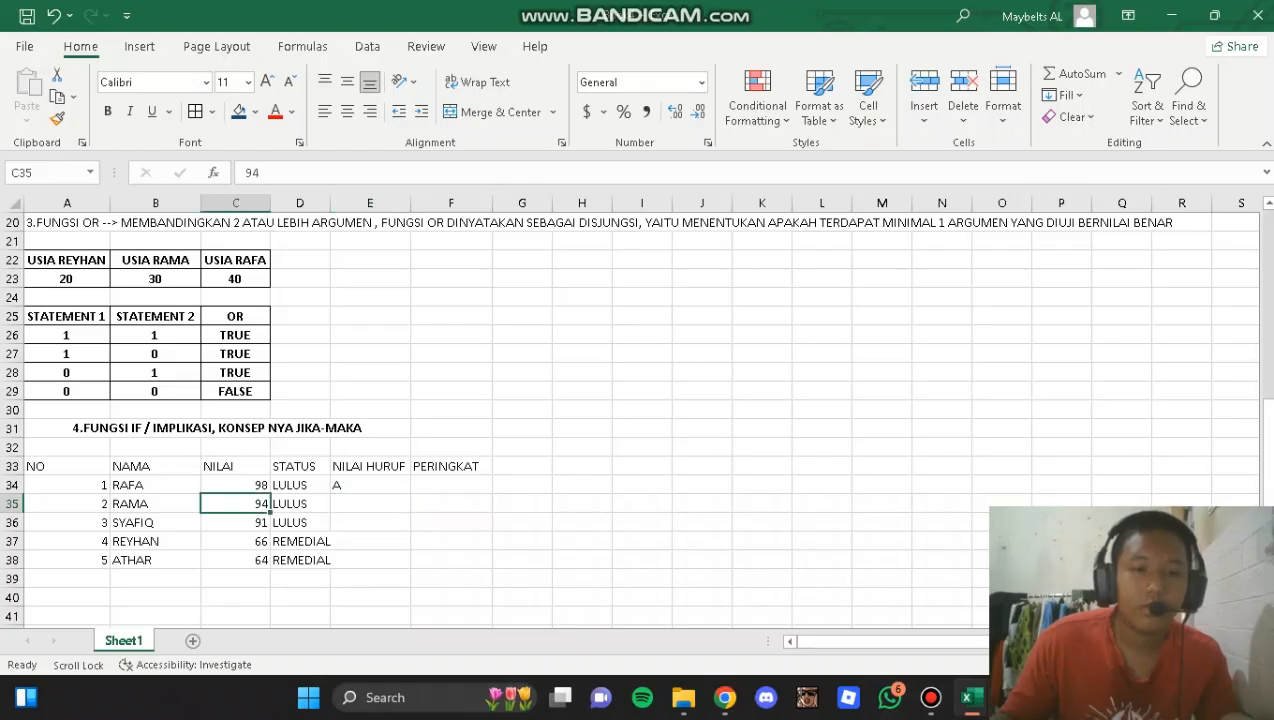
key(BackSpace)
text(8)
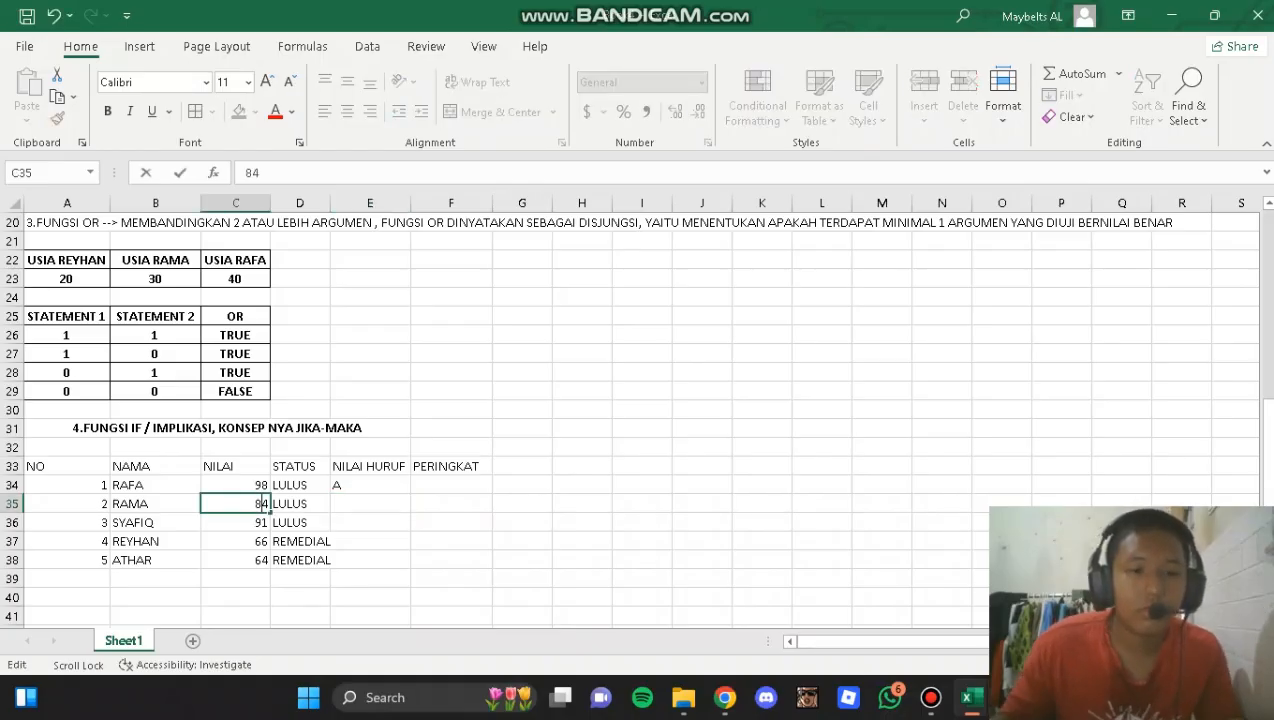
- Change the third person's score in C36 to 71
double_click(262, 522)
key(BackSpace)
text(7)
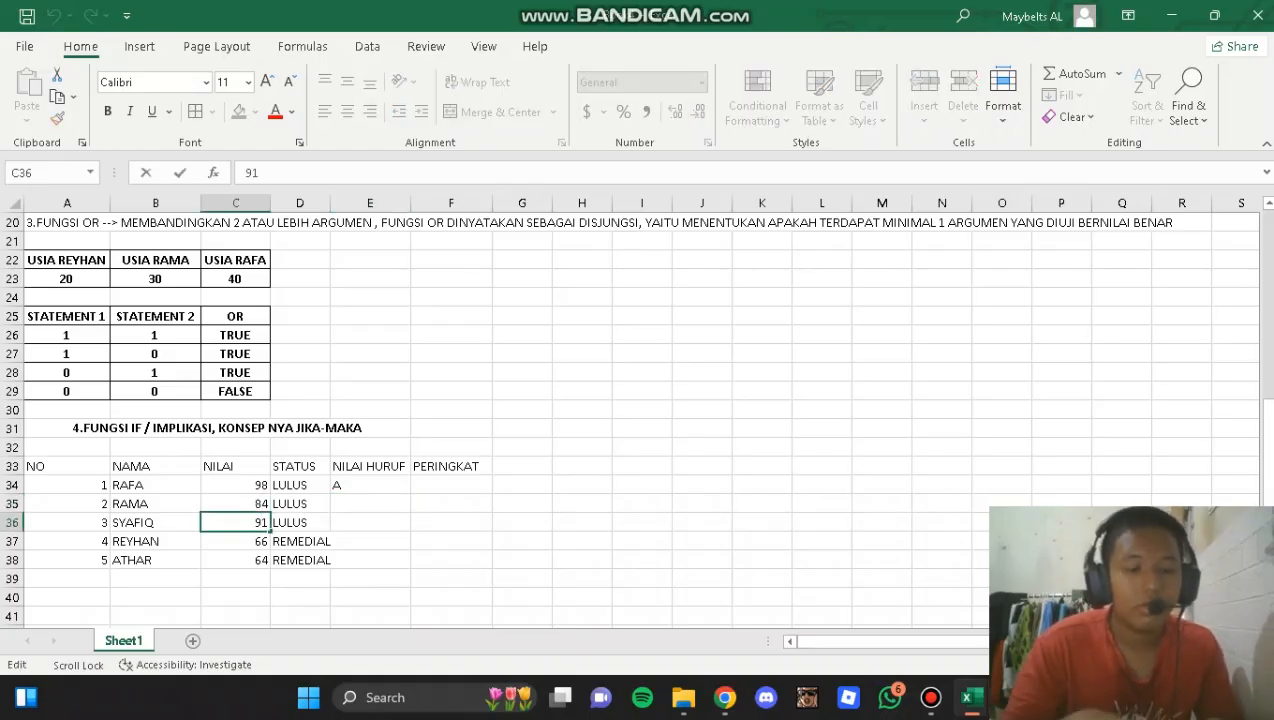
key(Return)
- Fill the nested IF letter-grade formula from E34 down to E38 and check the copied cells
click(370, 485)
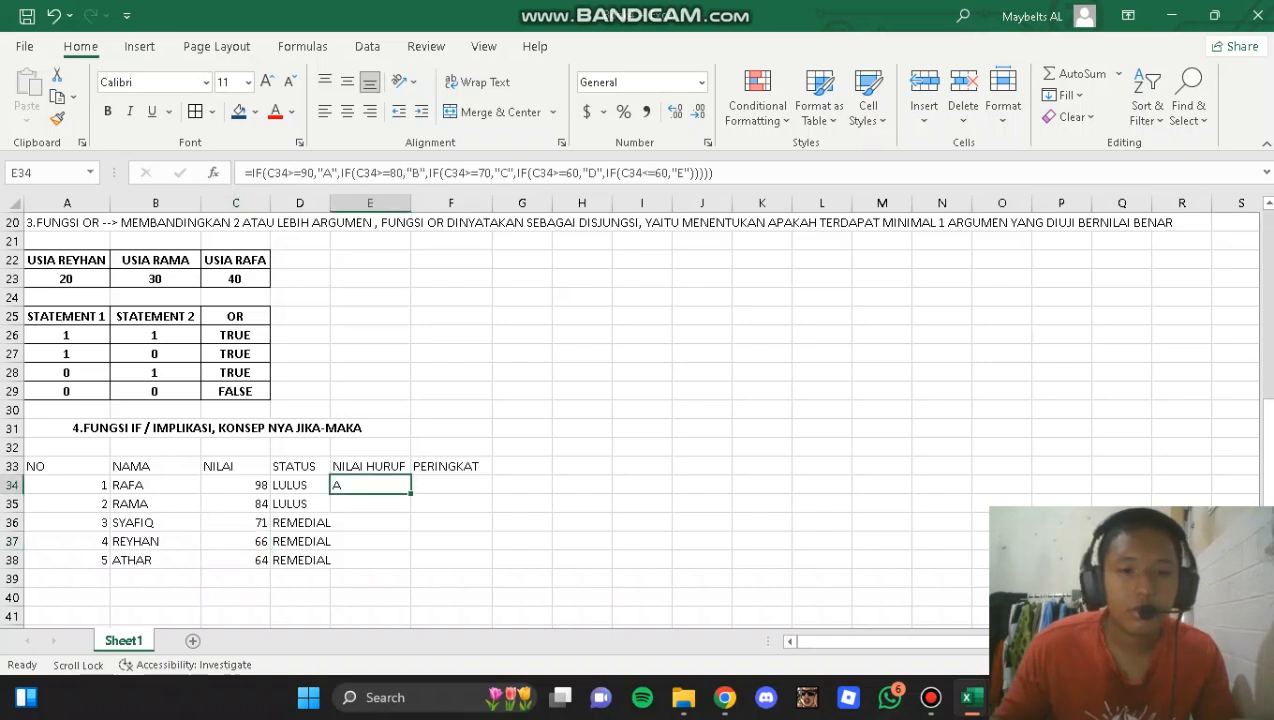
drag(410, 493, 408, 564)
click(370, 504)
click(370, 485)
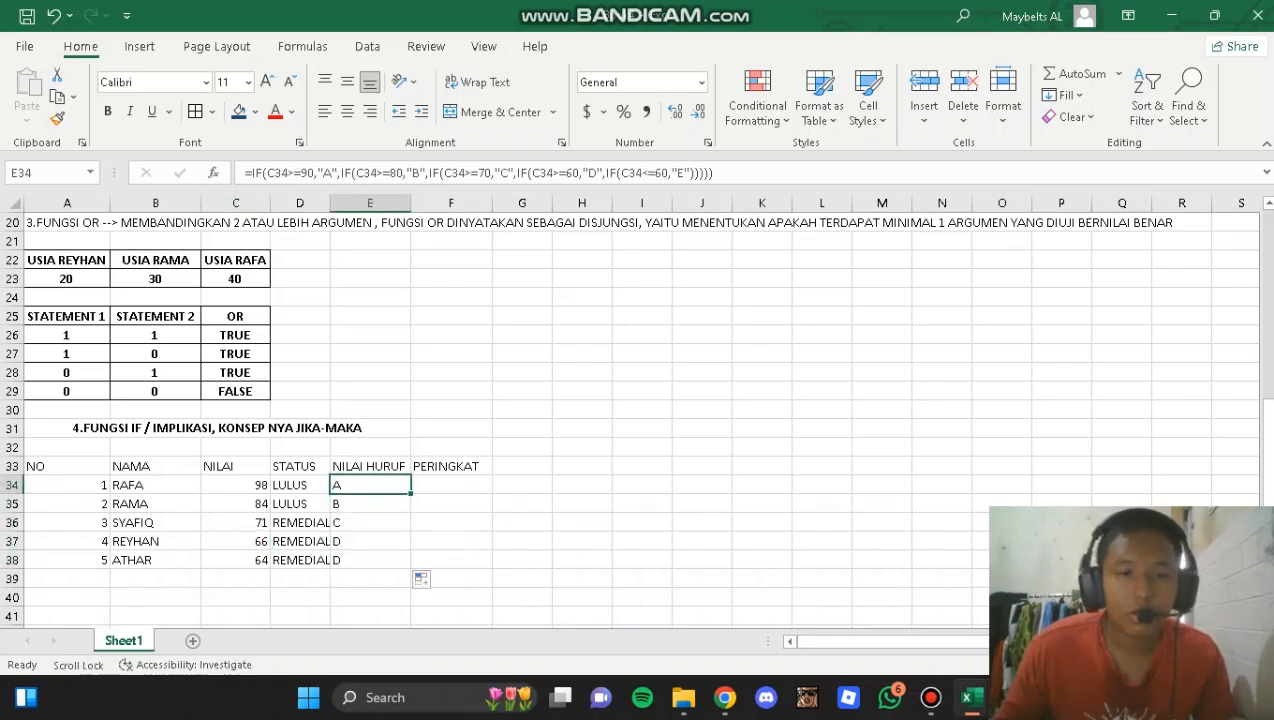
click(370, 541)
click(370, 560)
- Begin a RANK formula in F34 with C34 as the number to rank
click(451, 485)
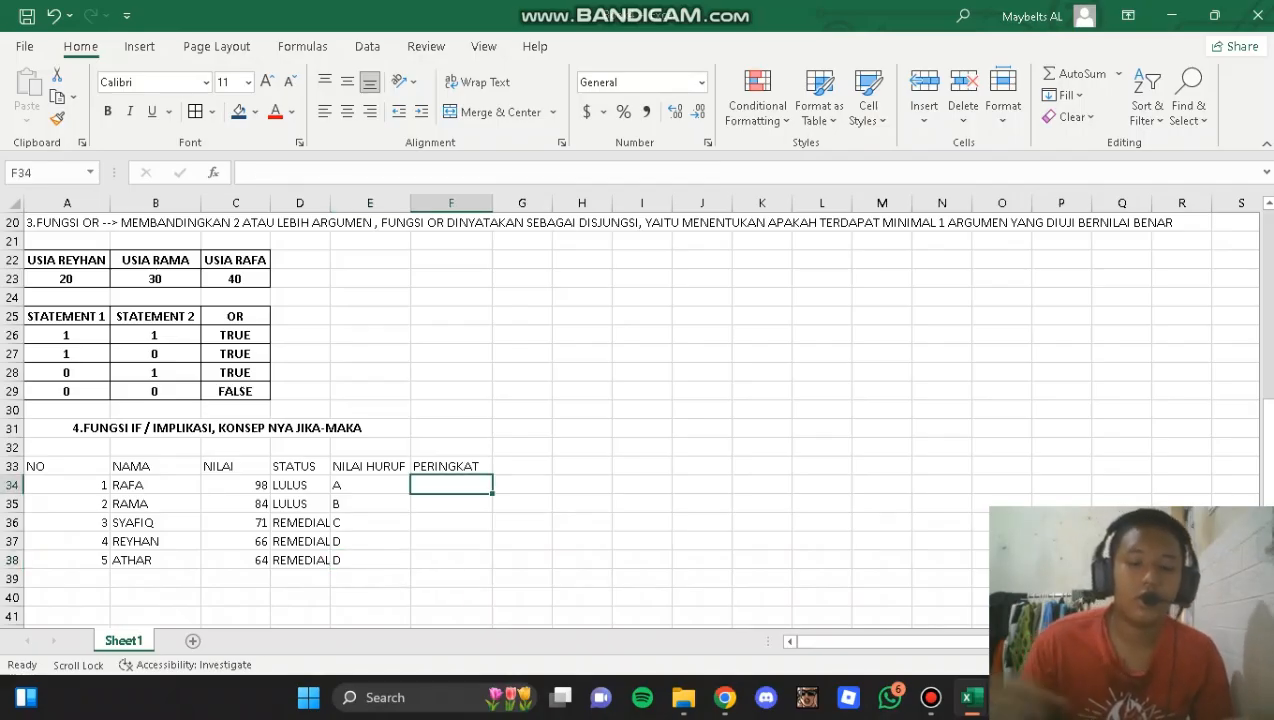
text(=RANK()
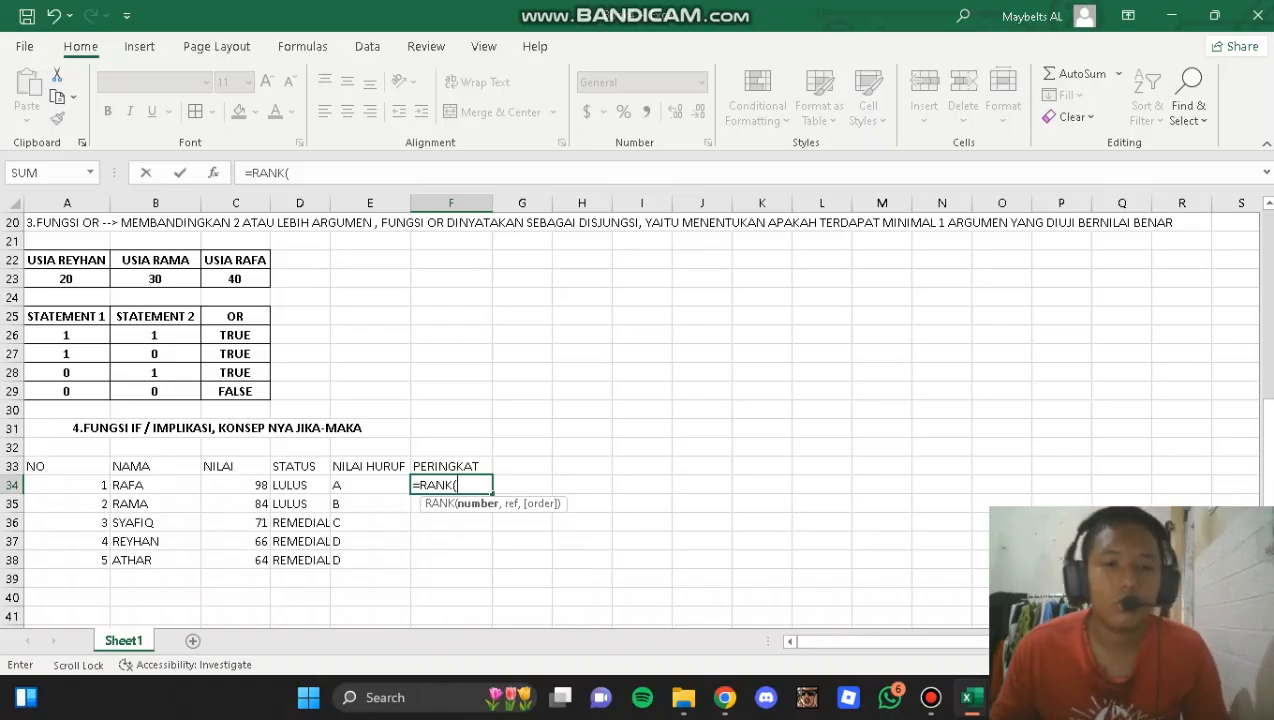
click(236, 485)
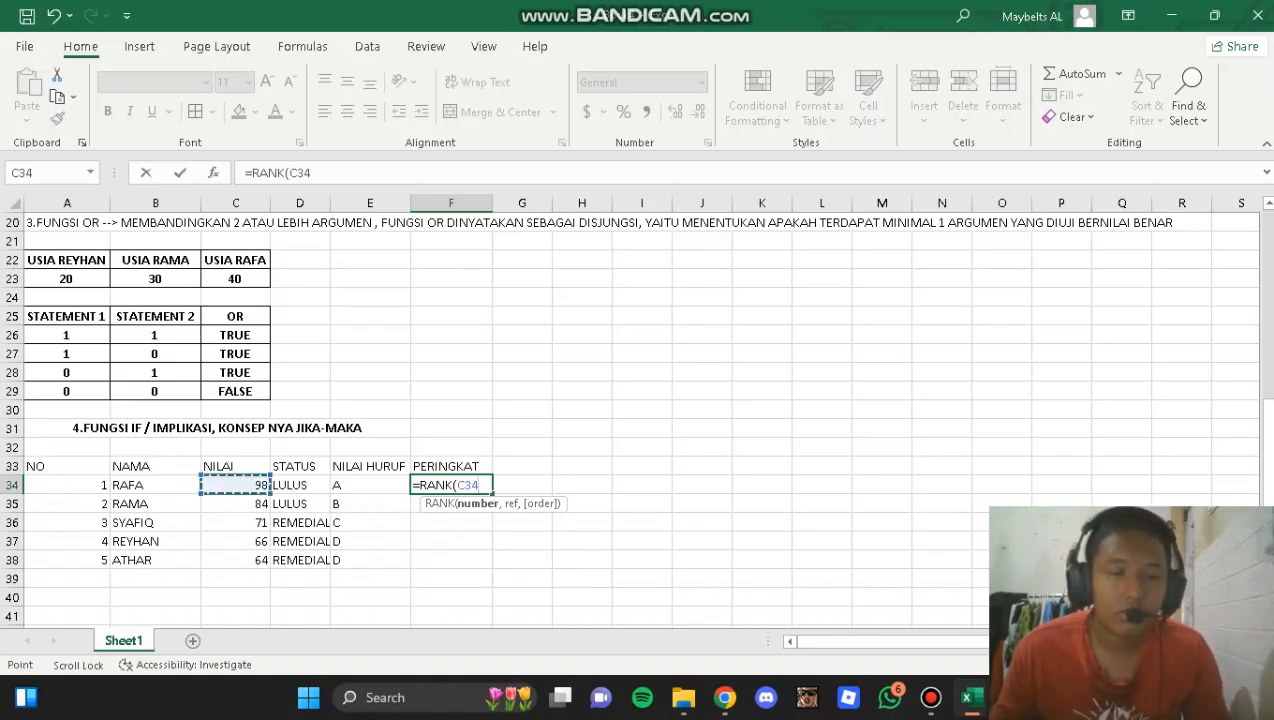
text(,)
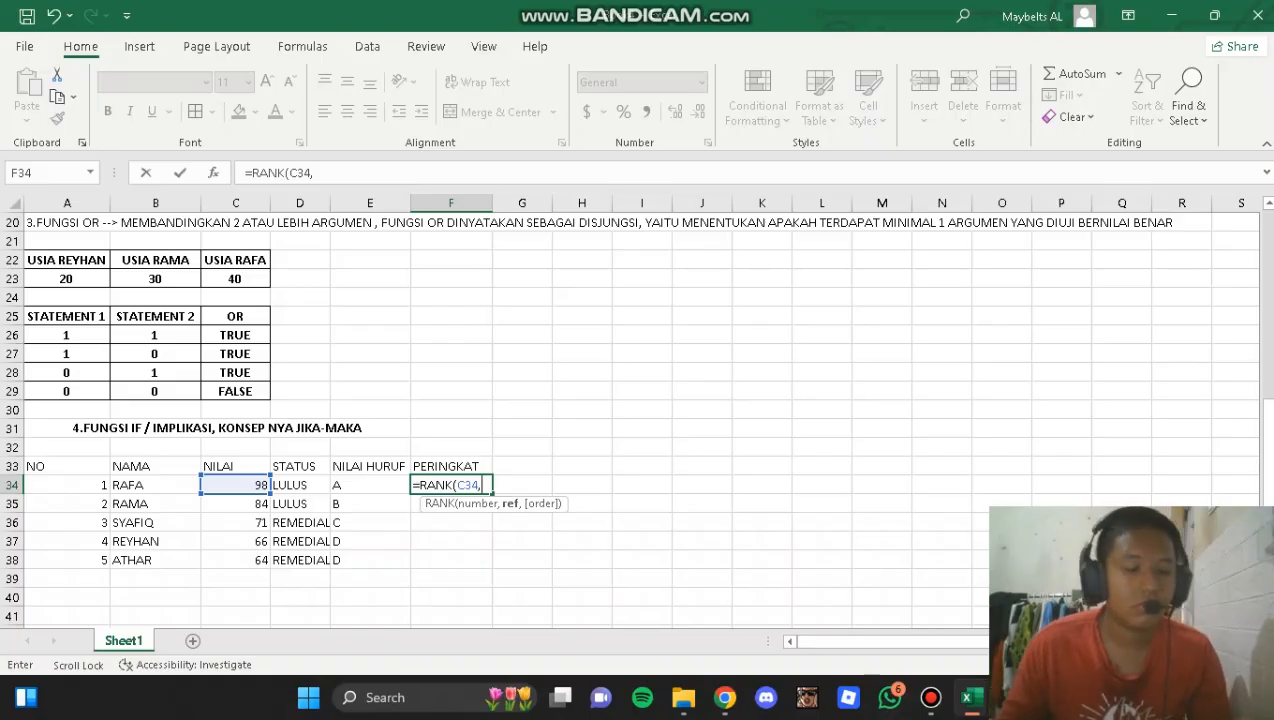
- Start the RANK reference range in the F34 formula with the absolute cell $C$34 followed by a colon
text($c)
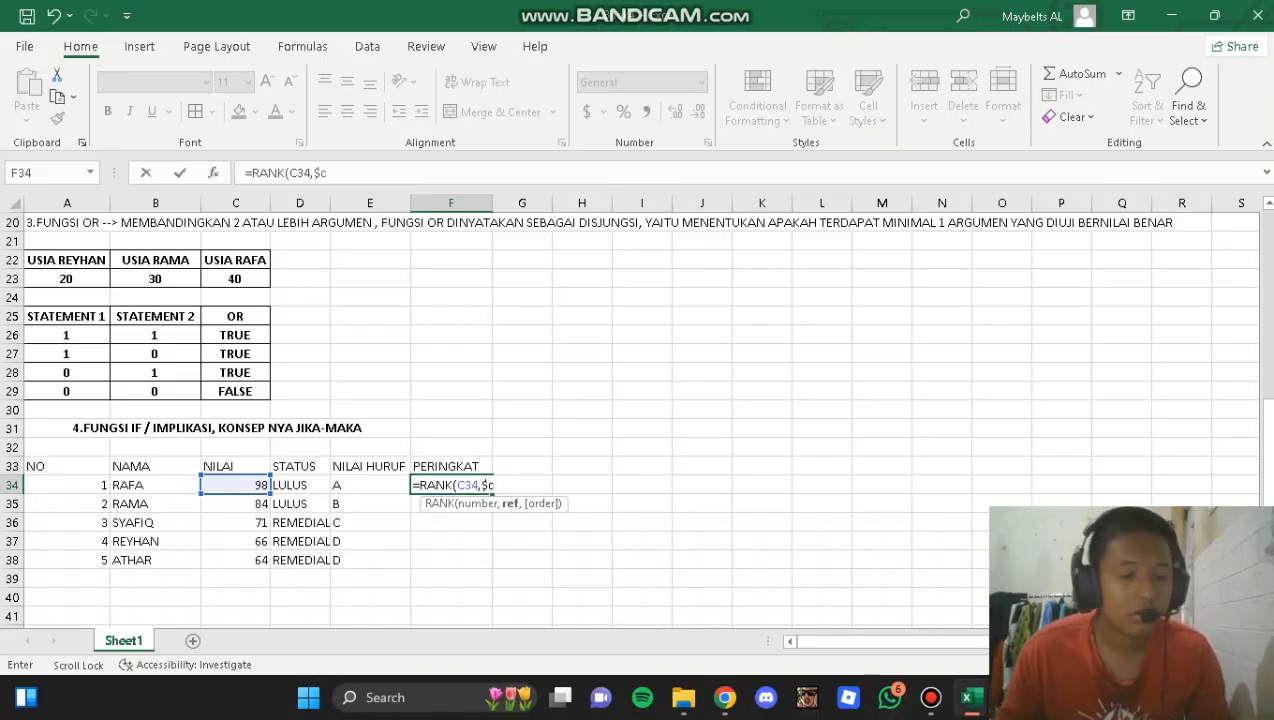
key(BackSpace)
text(XC)
key(BackSpace)
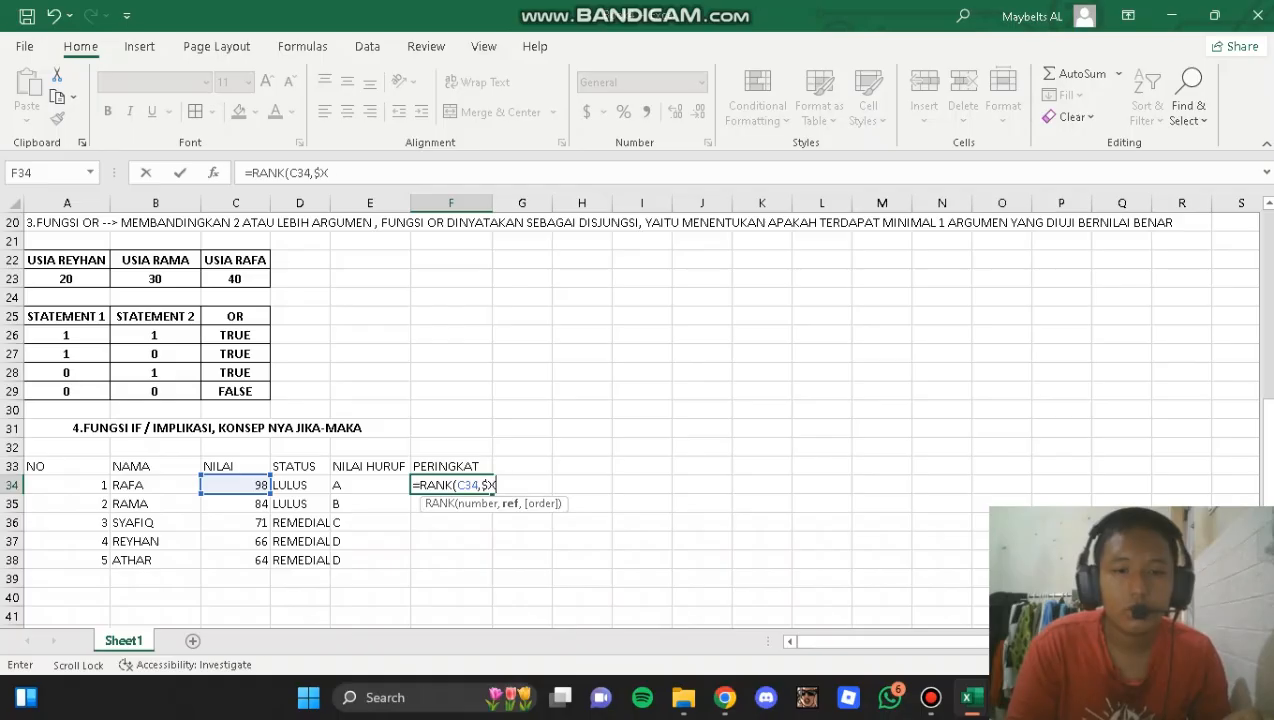
key(BackSpace)
text(C$34)
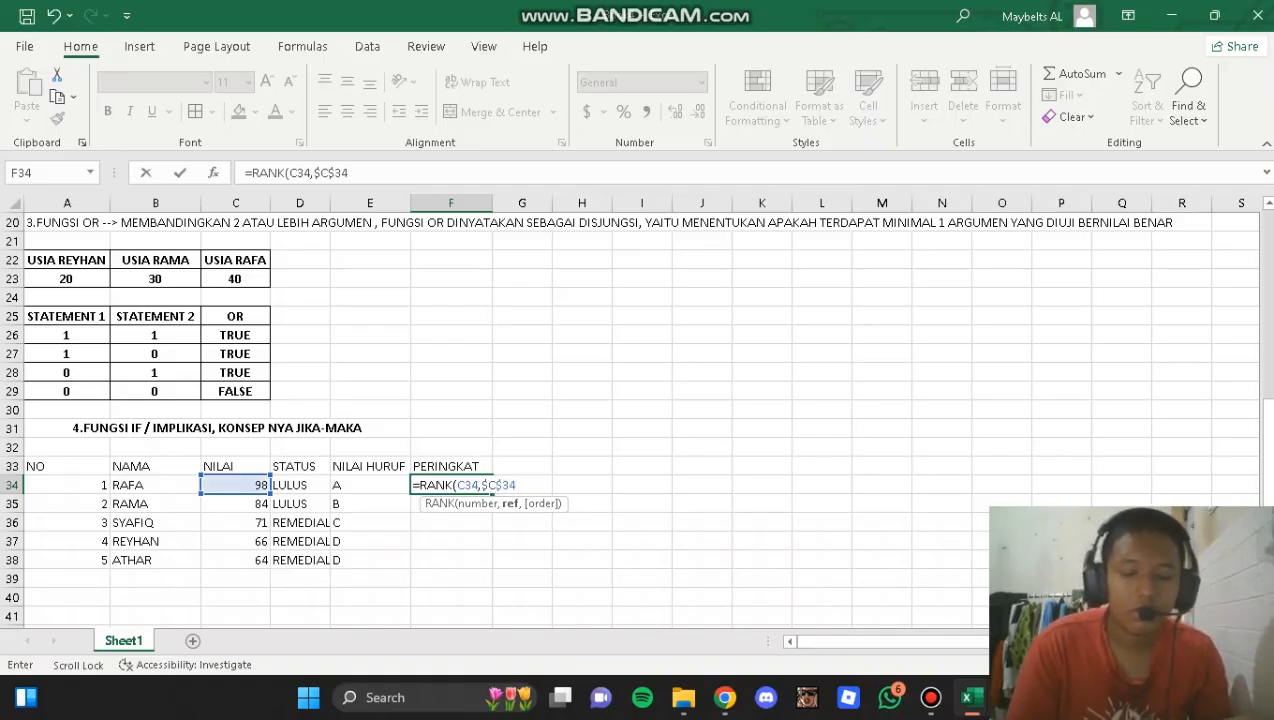
text(;)
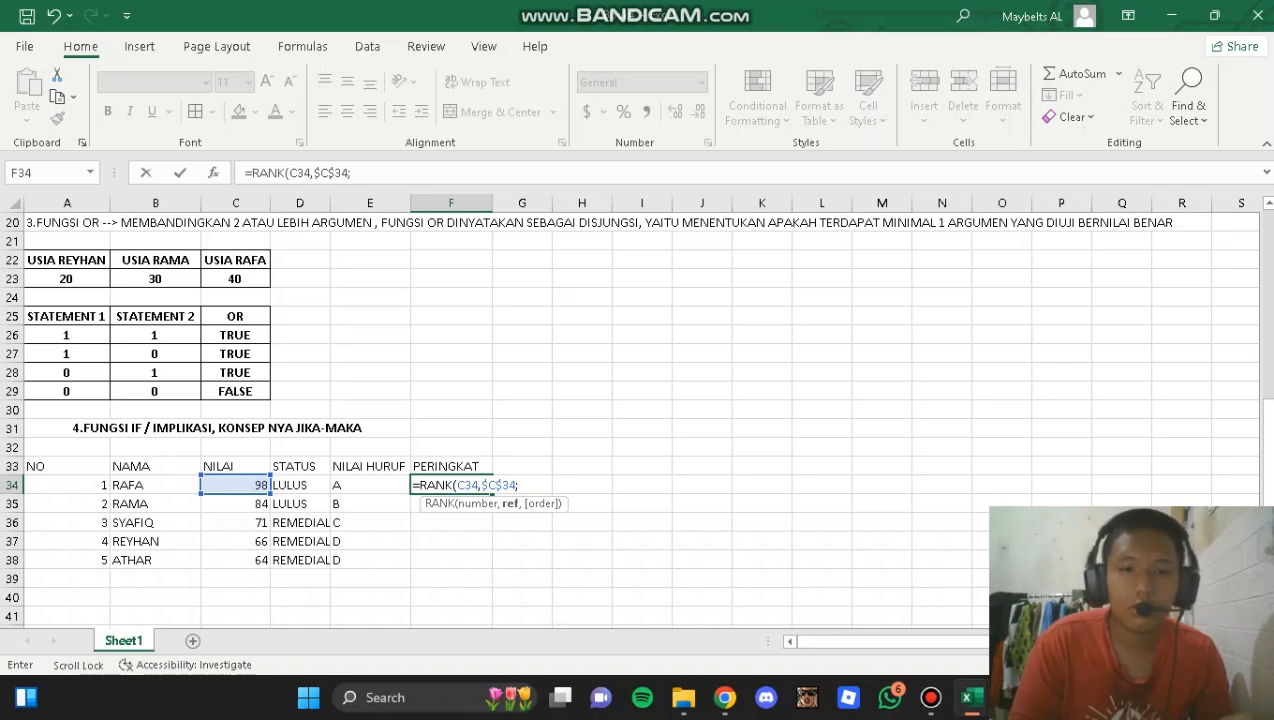
key(BackSpace)
text(:)
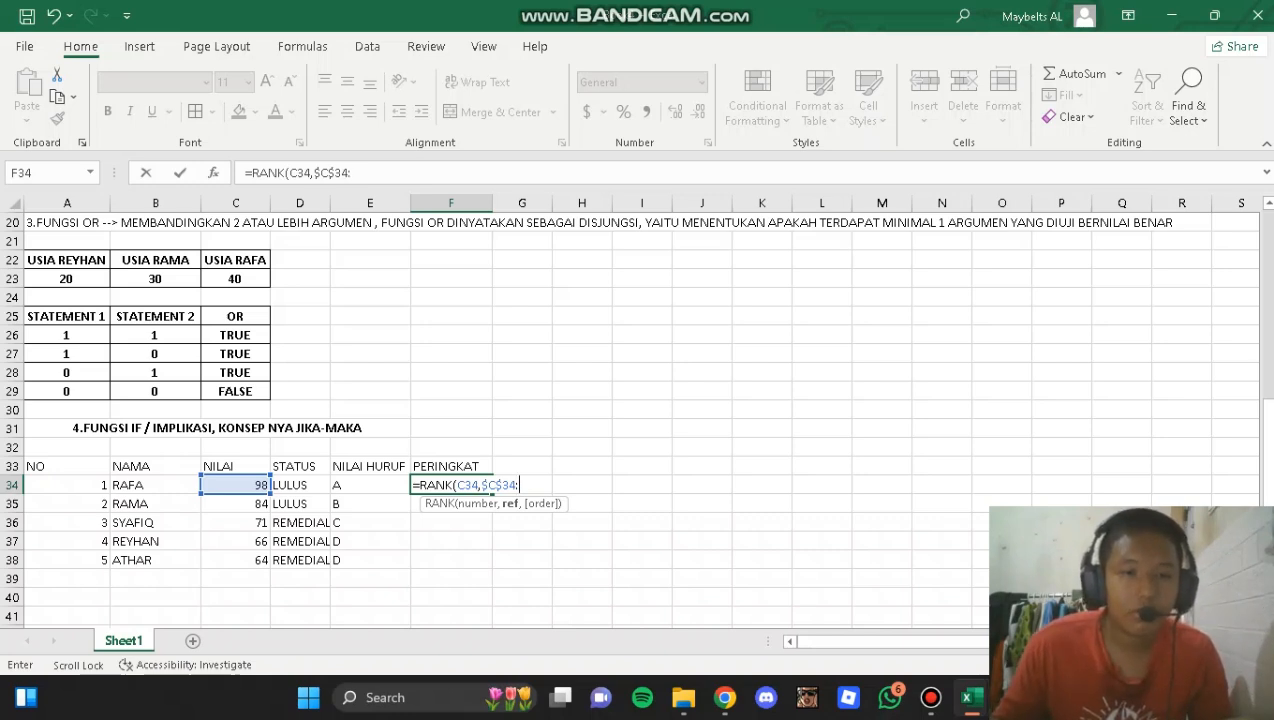
- End the RANK reference range at the absolute cell $C$38, close the parenthesis and enter the formula in F34
click(236, 560)
key(BackSpace)
key(BackSpace)
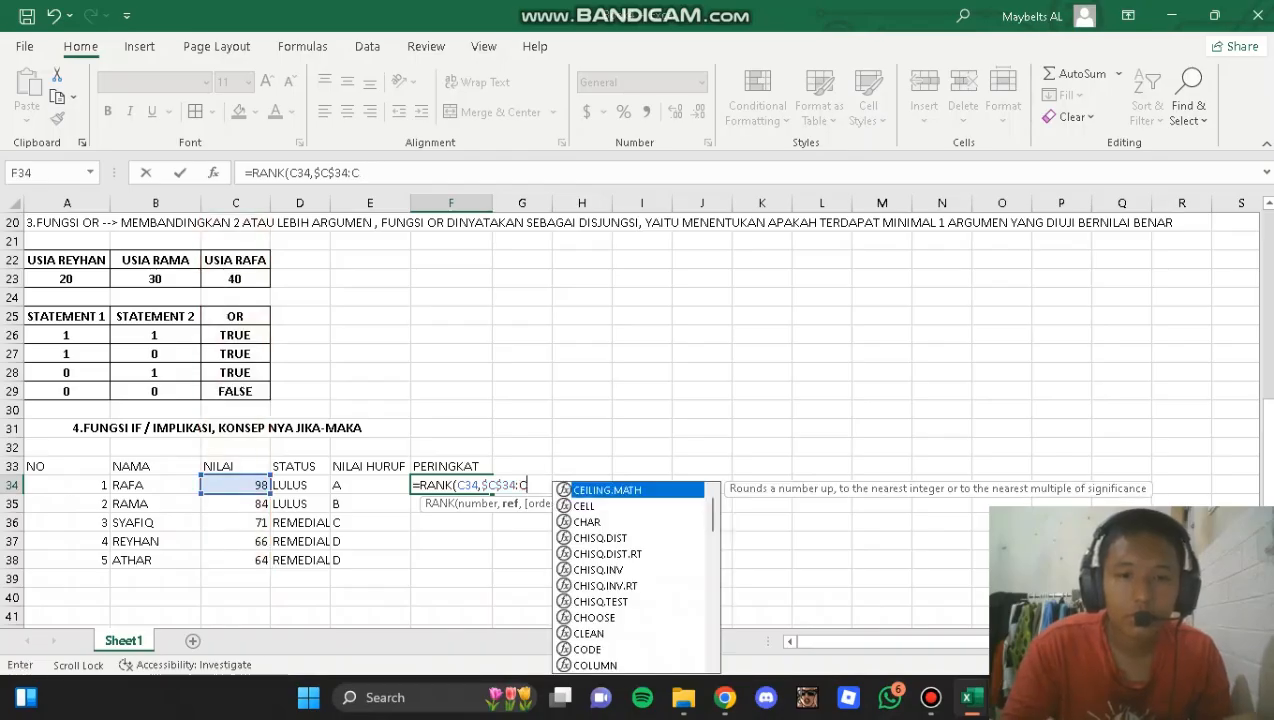
key(BackSpace)
text($)
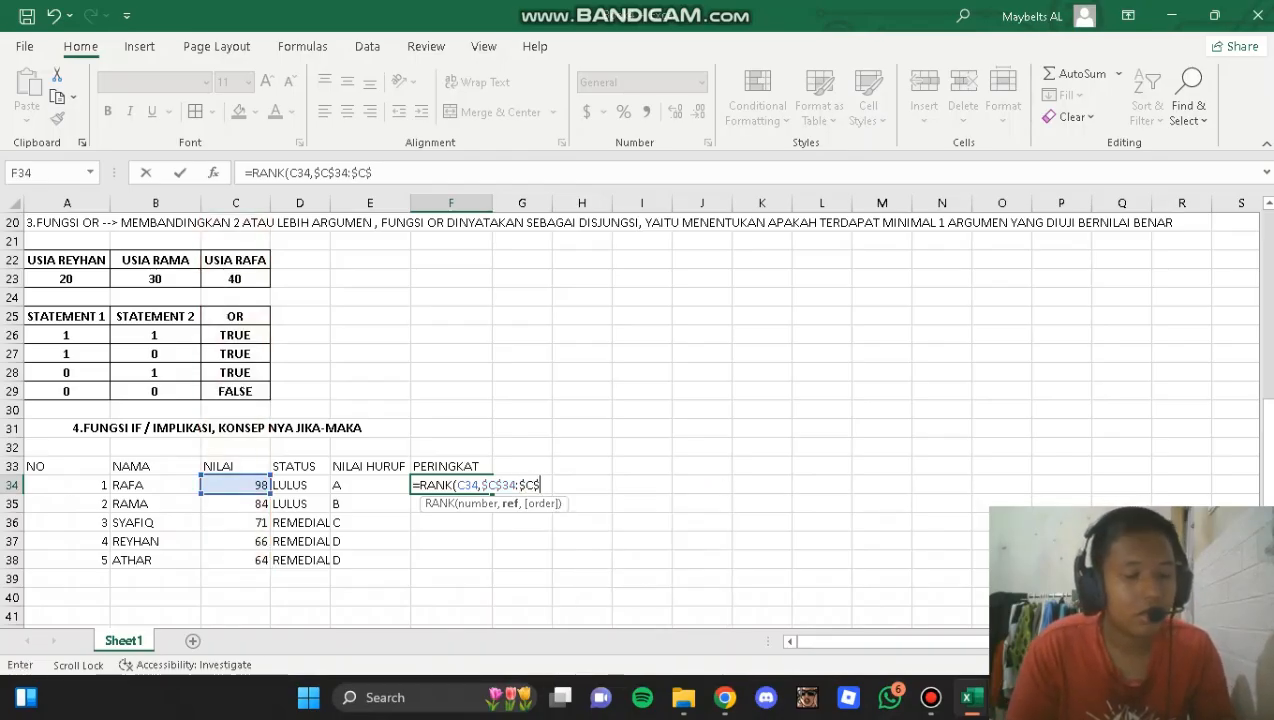
text(c$38)
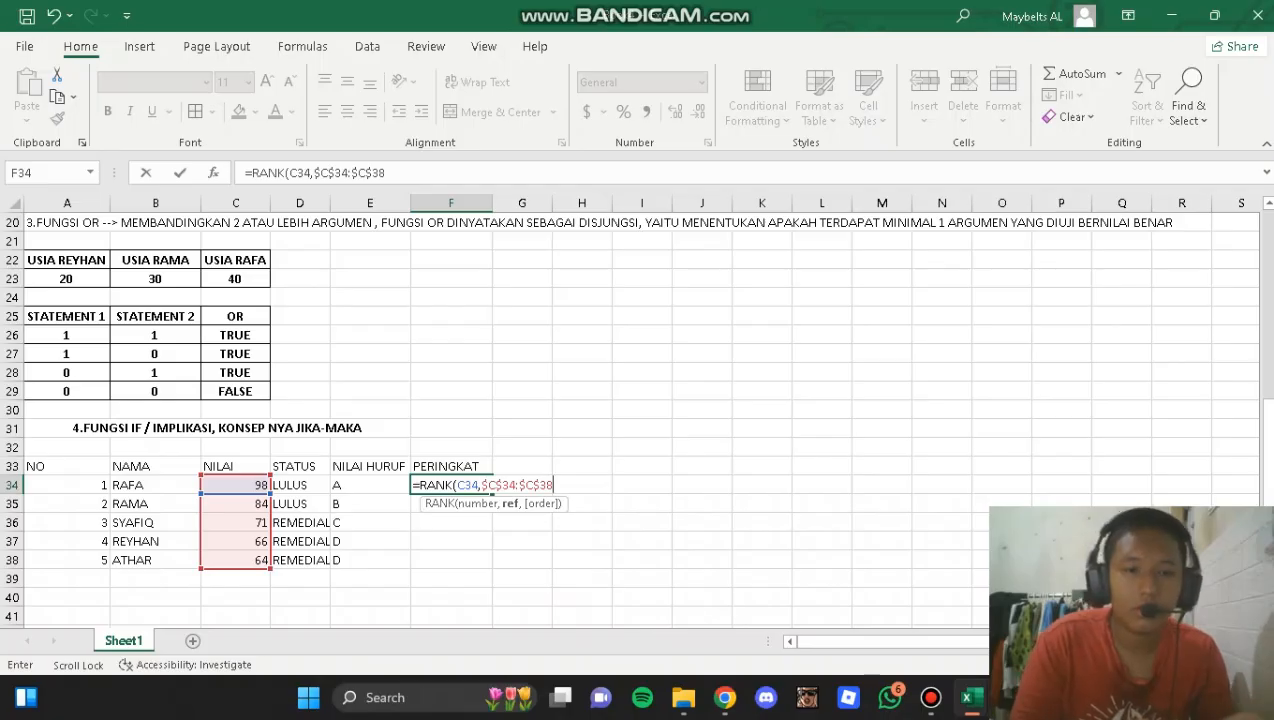
text())
key(BackSpace)
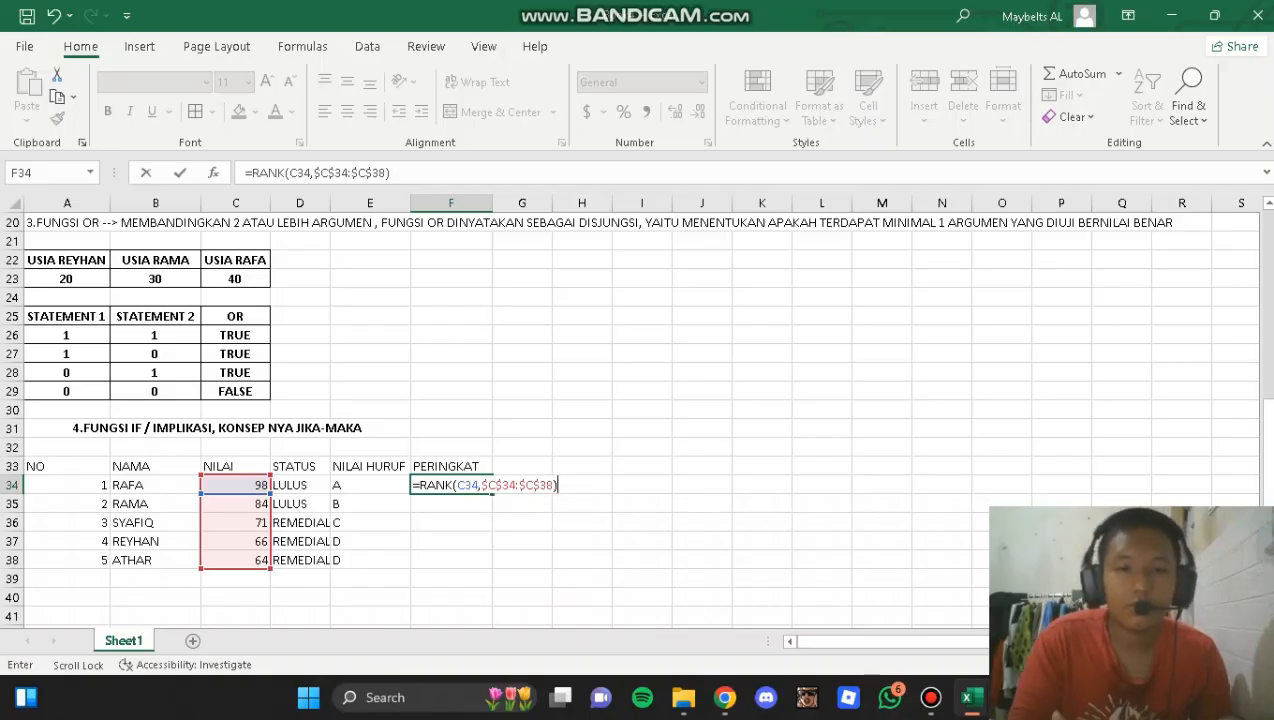
key(Return)
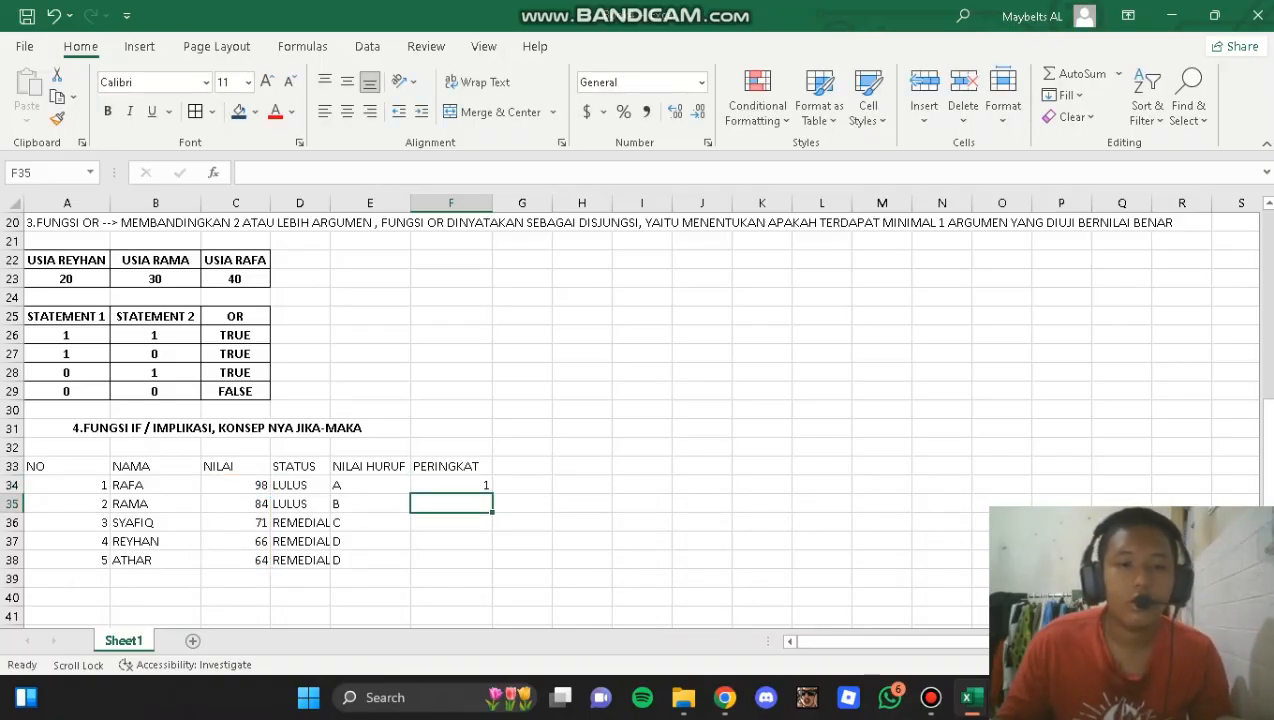
- Fill the RANK formula from F34 down to F38 and check the copied cells
click(451, 485)
drag(492, 493, 492, 567)
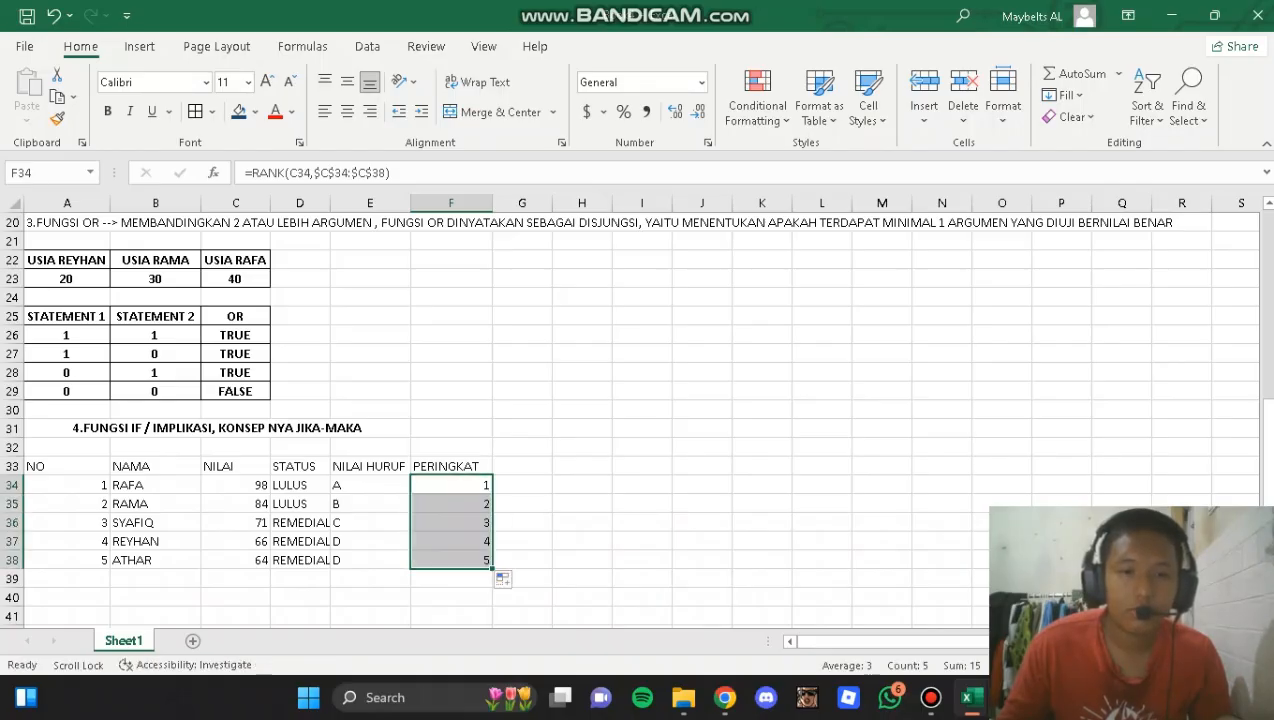
click(451, 485)
click(451, 523)
click(451, 466)
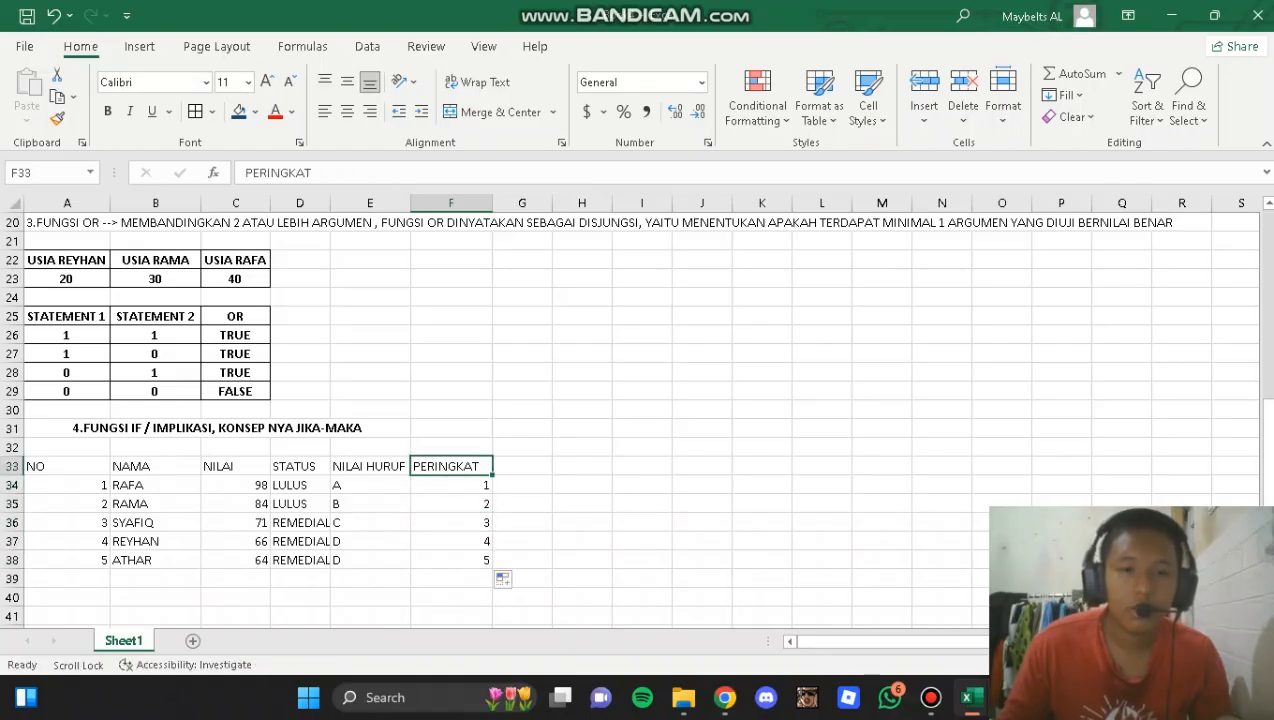
- Format the grading table A33:F38 with centred alignment, all borders and bold text
click(67, 466)
drag(67, 466, 490, 563)
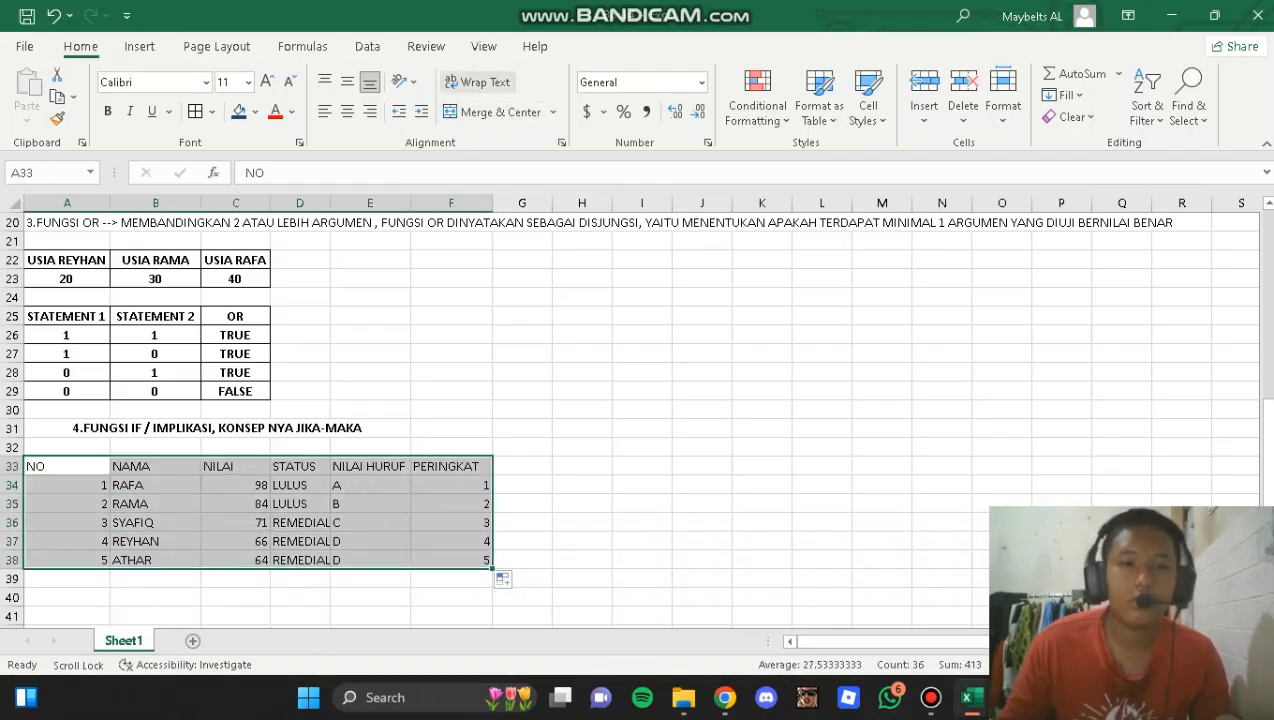
click(347, 81)
click(211, 111)
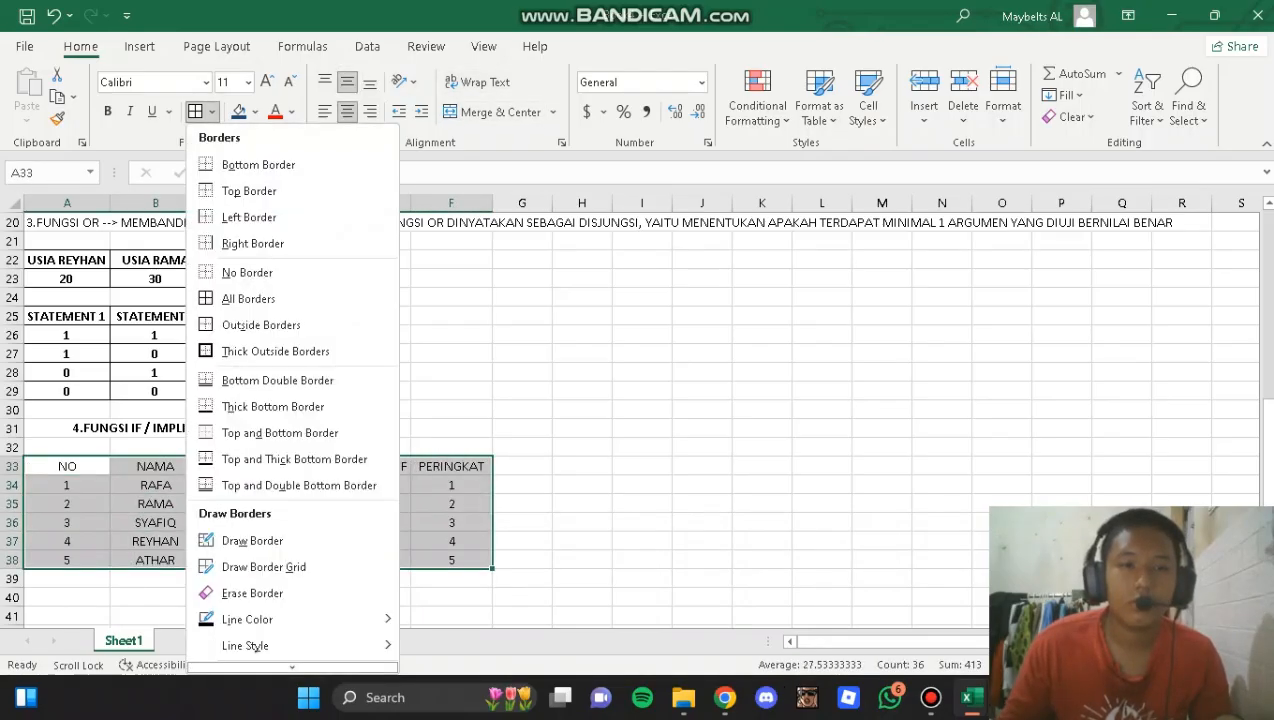
click(245, 296)
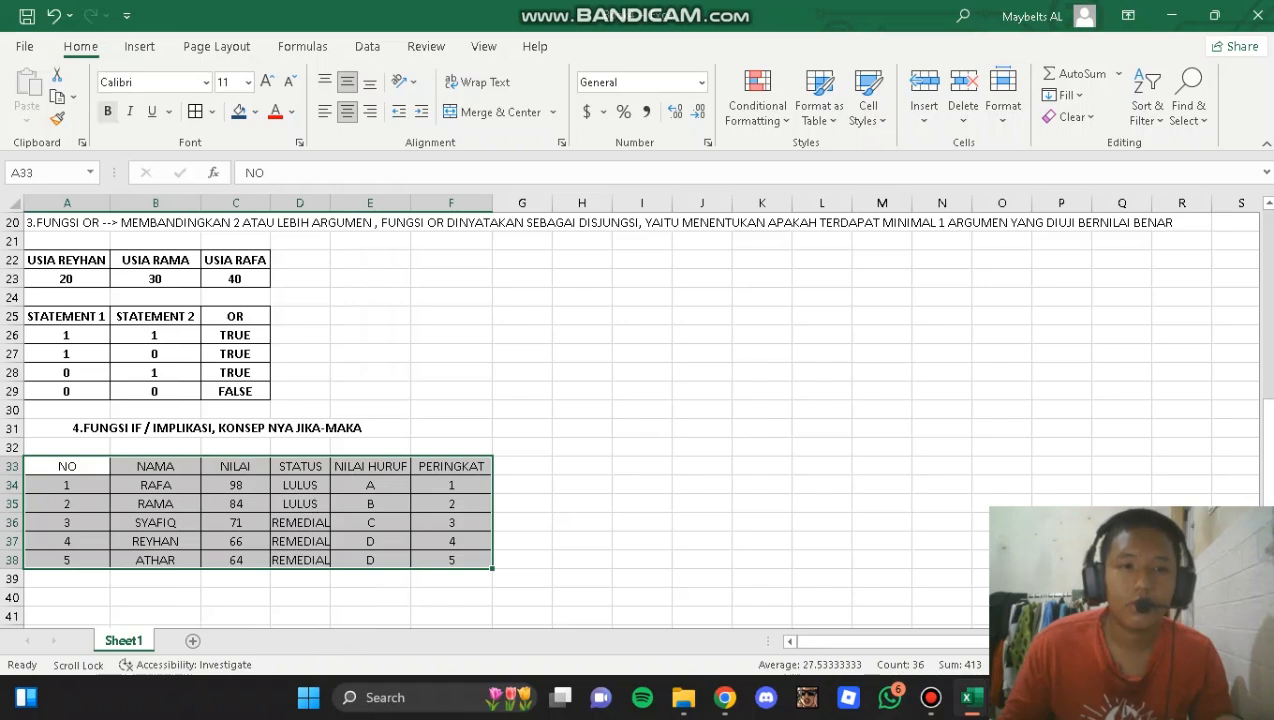
click(107, 111)
- Enter the header "NILAI ANGKA" in H33 and widen column H to fit it
click(582, 466)
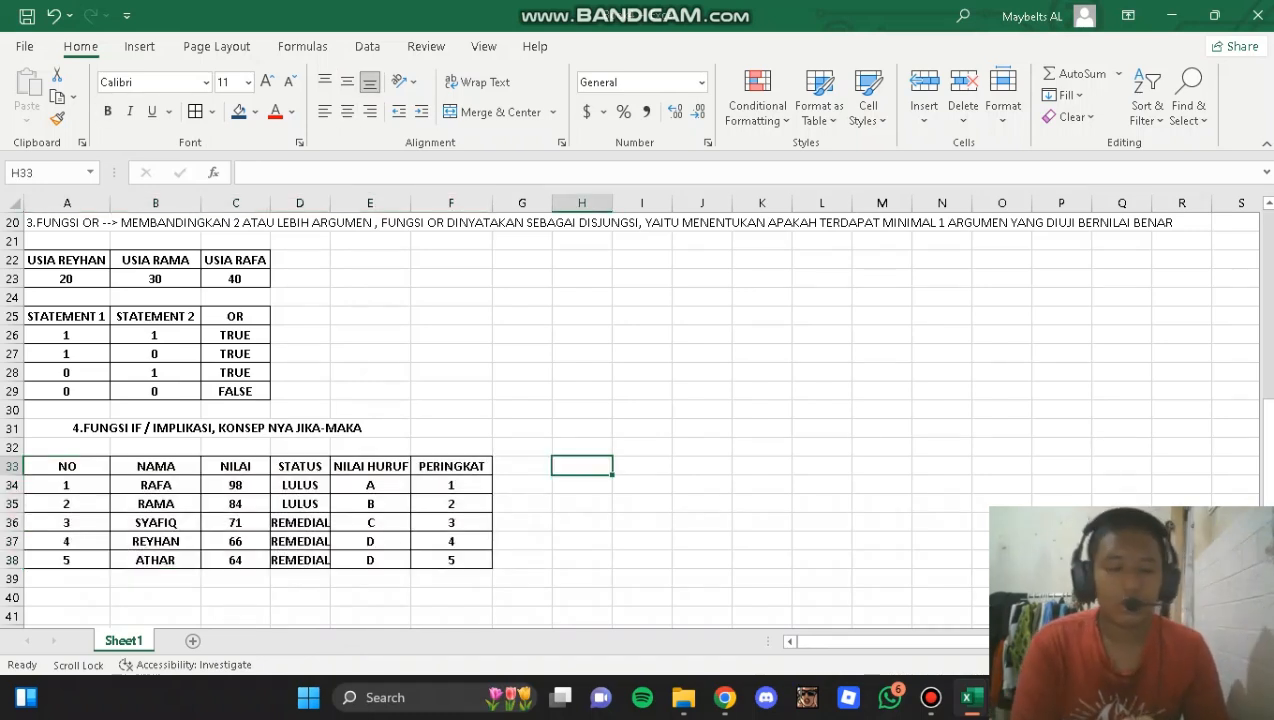
text(NILAI ANGKA)
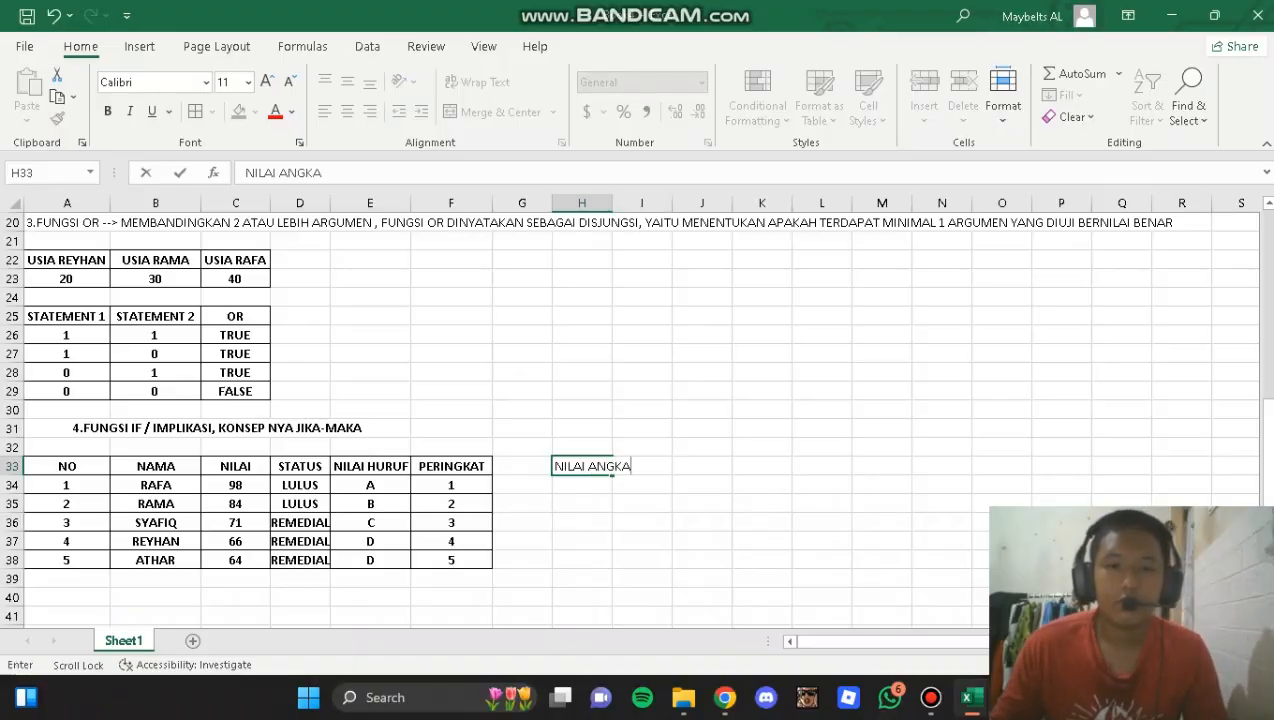
click(642, 353)
drag(612, 203, 631, 203)
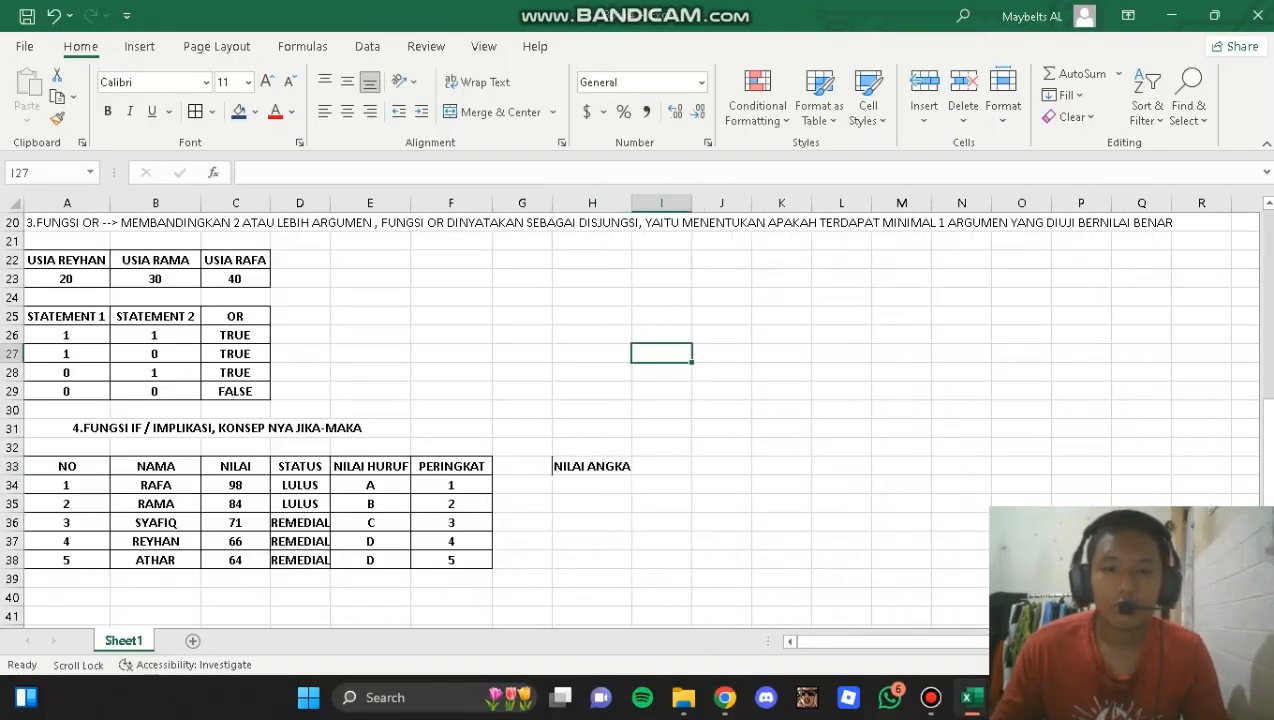
- Enter the score range 90-100 in H34 and its letter grade A in I34
click(592, 485)
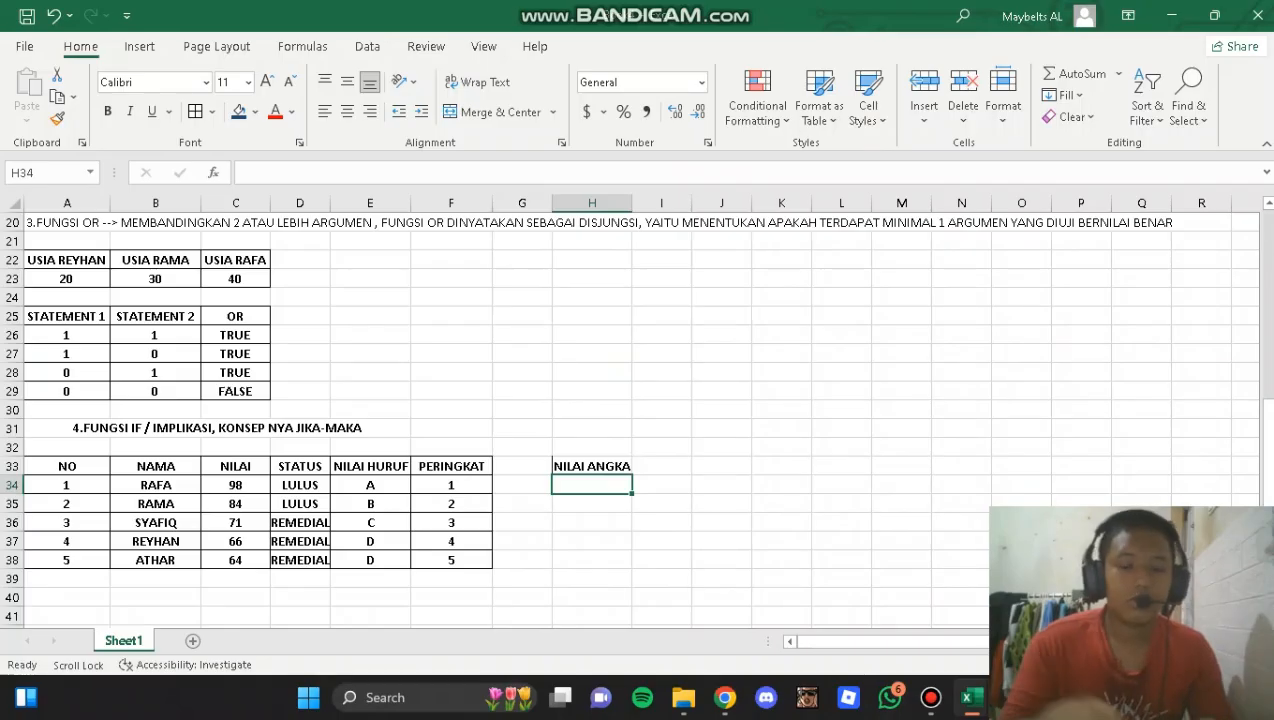
text(90-100)
key(Tab)
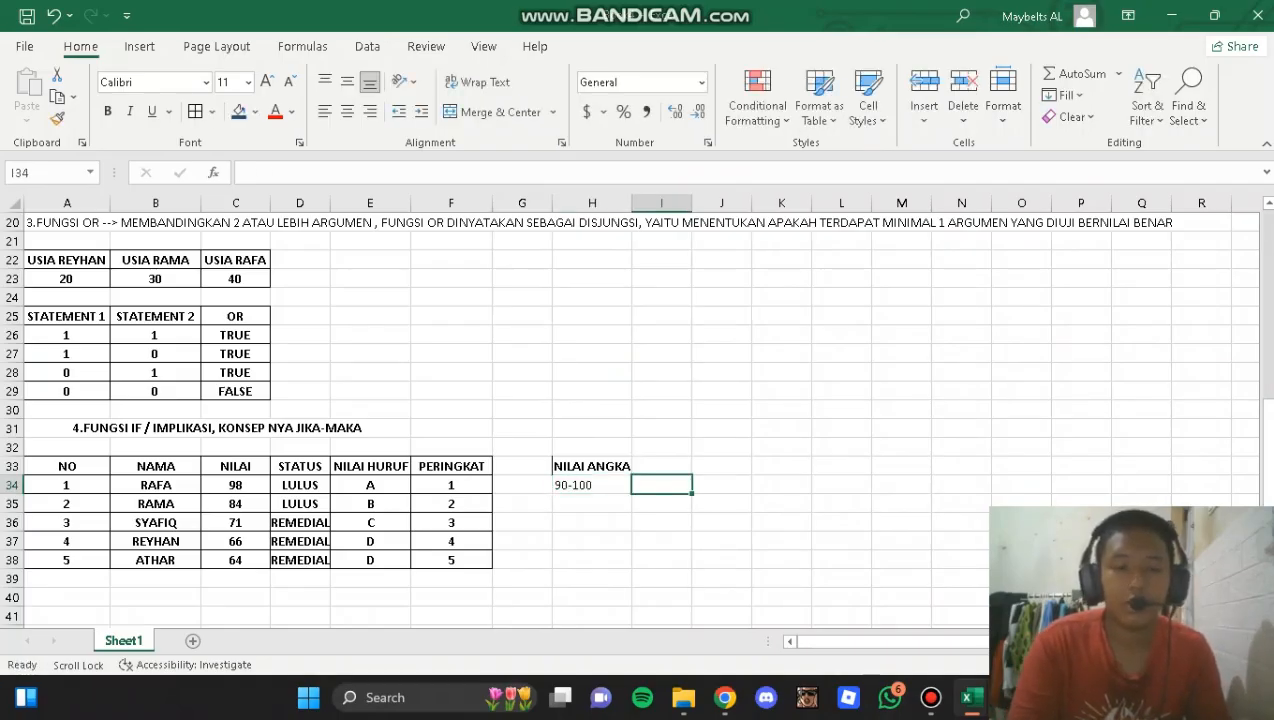
text(A)
key(Return)
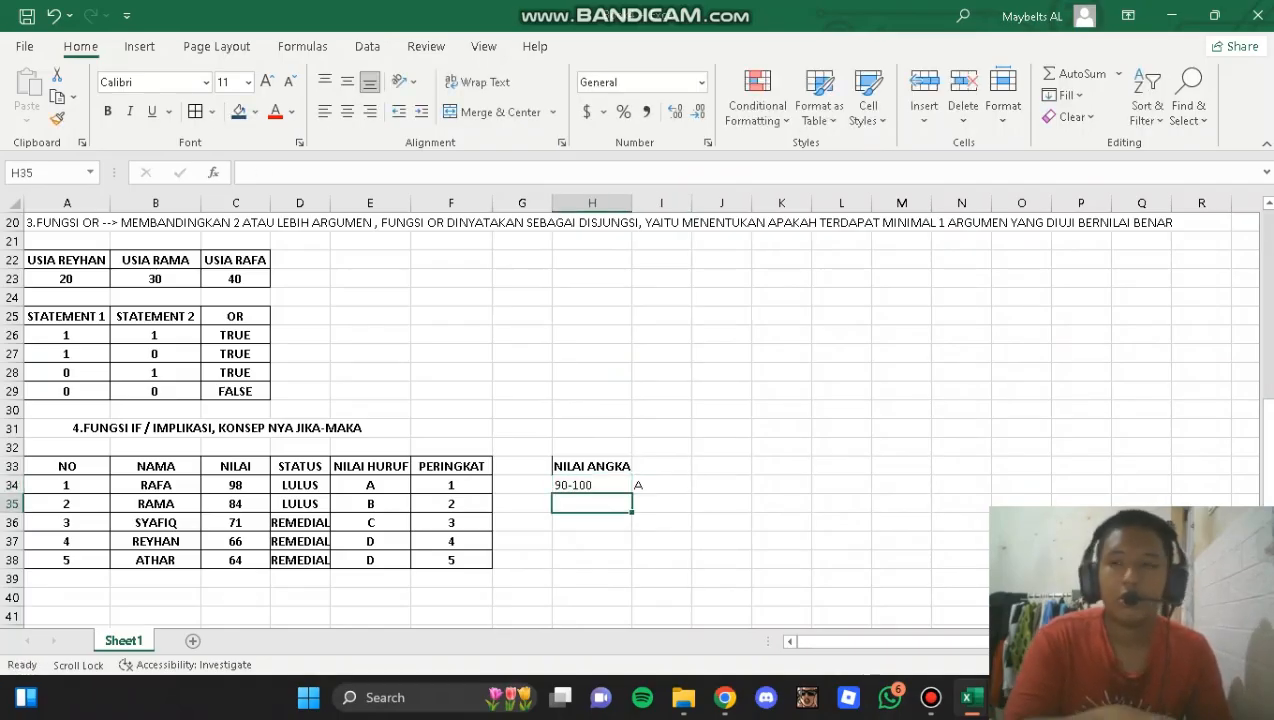
- Try to enter 8-89 as the second score range in H35 and correct the entry by editing the cell
text(8-89)
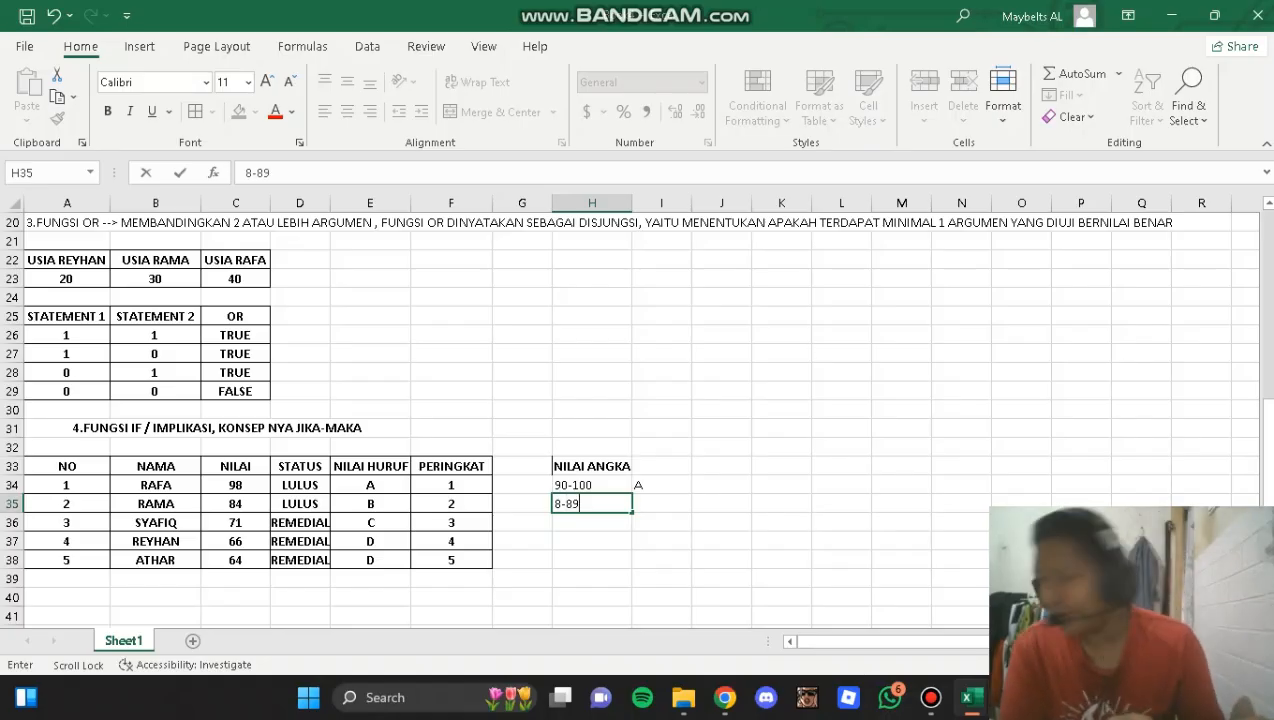
key(Tab)
key(BackSpace)
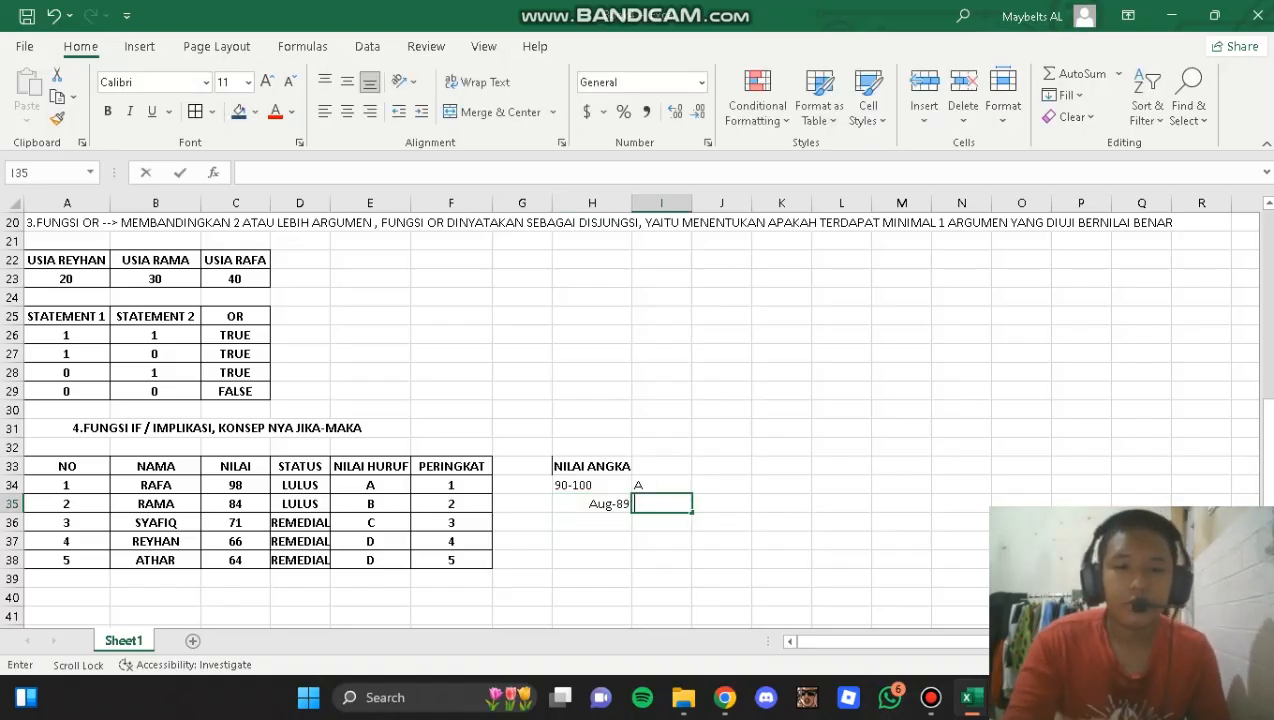
key(Left)
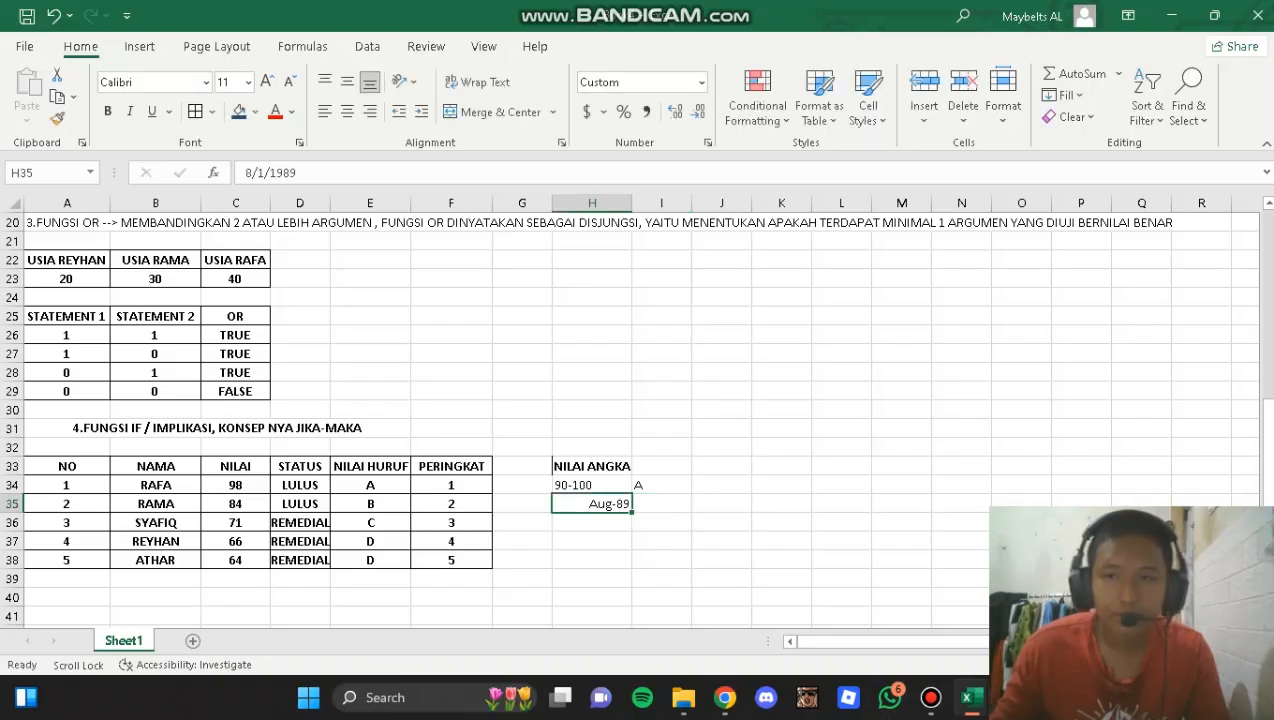
key(F2)
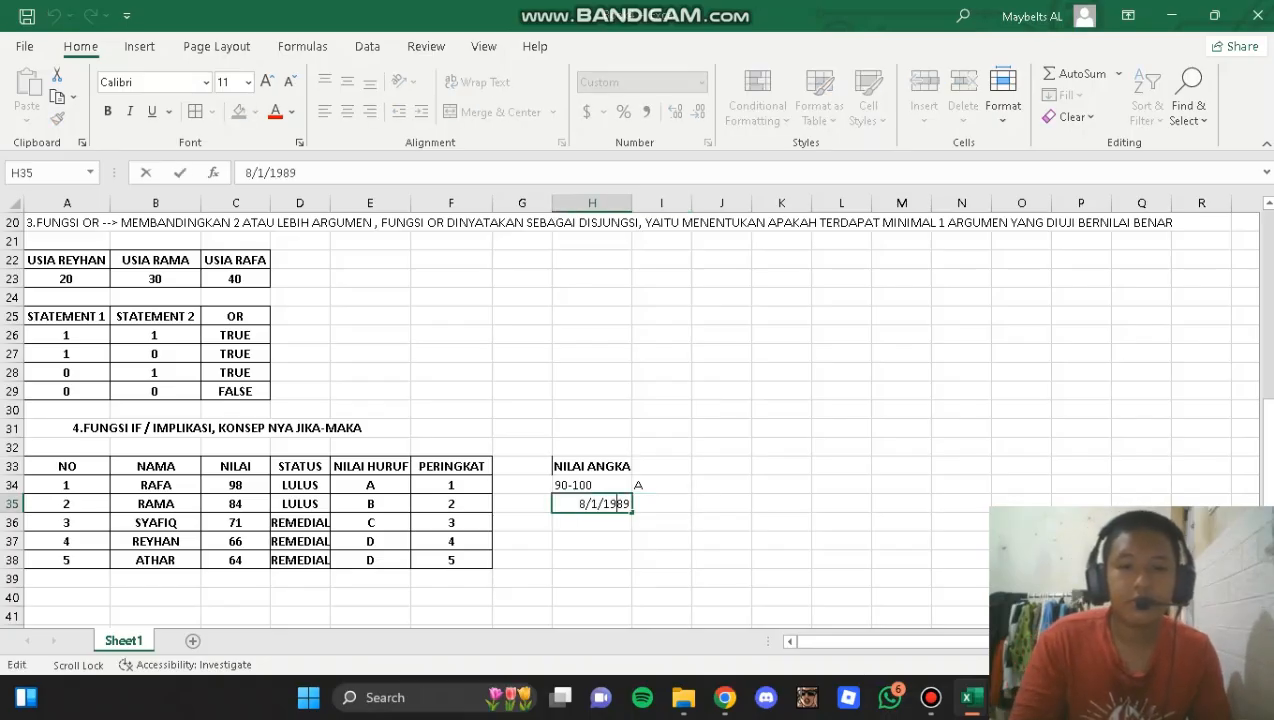
key(BackSpace)
key(Return)
key(Up)
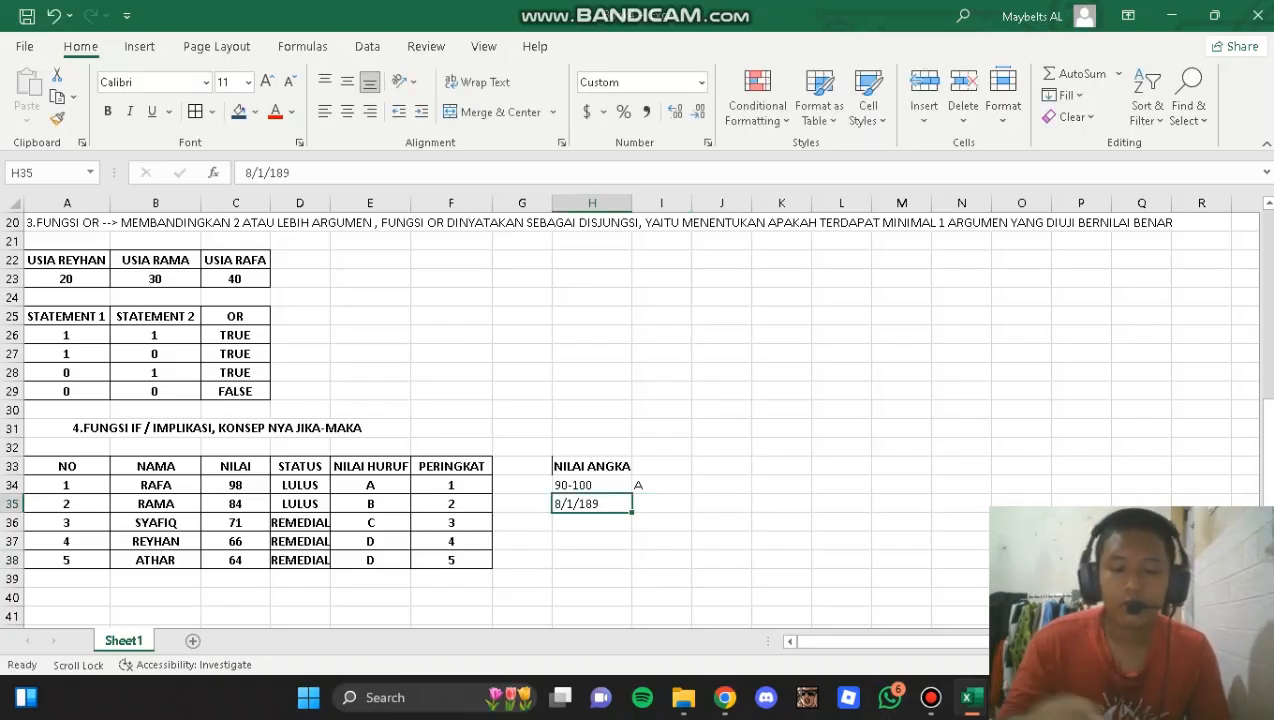
- Replace the H35 entry with the score range 80-89, stored as text with a leading apostrophe
key(BackSpace)
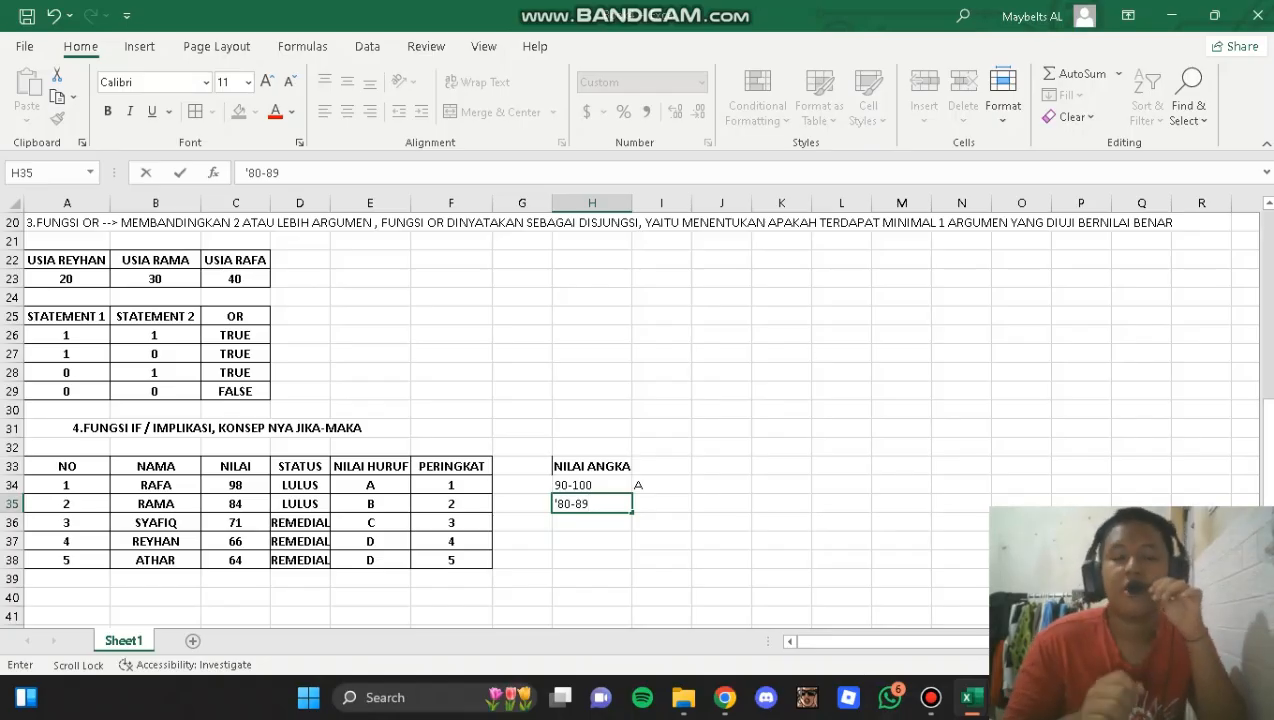
key(Tab)
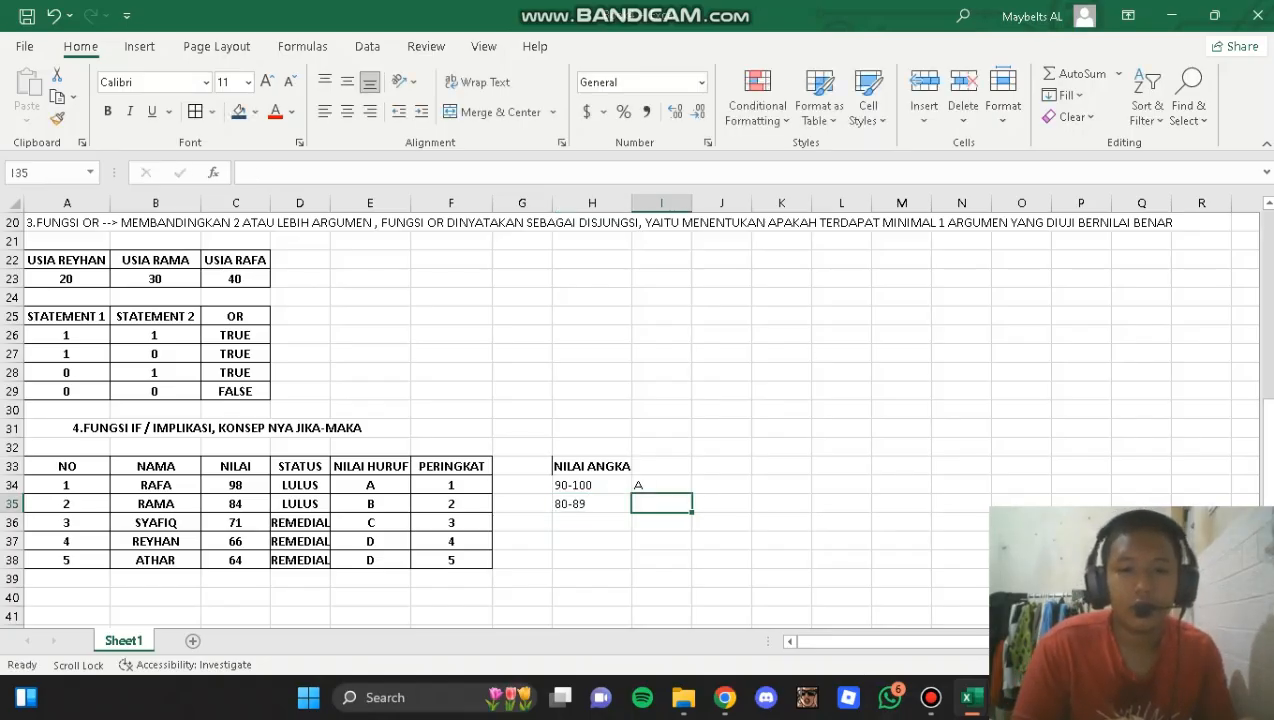
- Enter the letter grade B in I35, then the score range 70-79 in H36 with its grade C in I36
text(B)
key(Return)
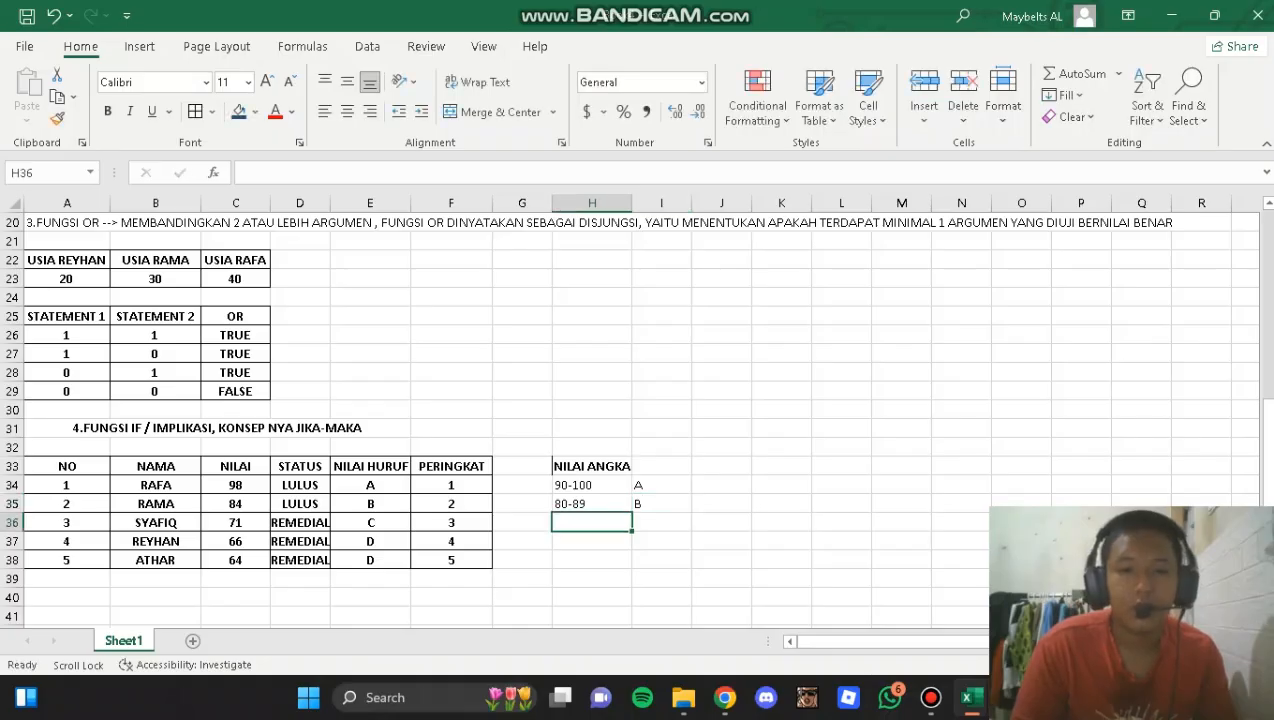
text(70)
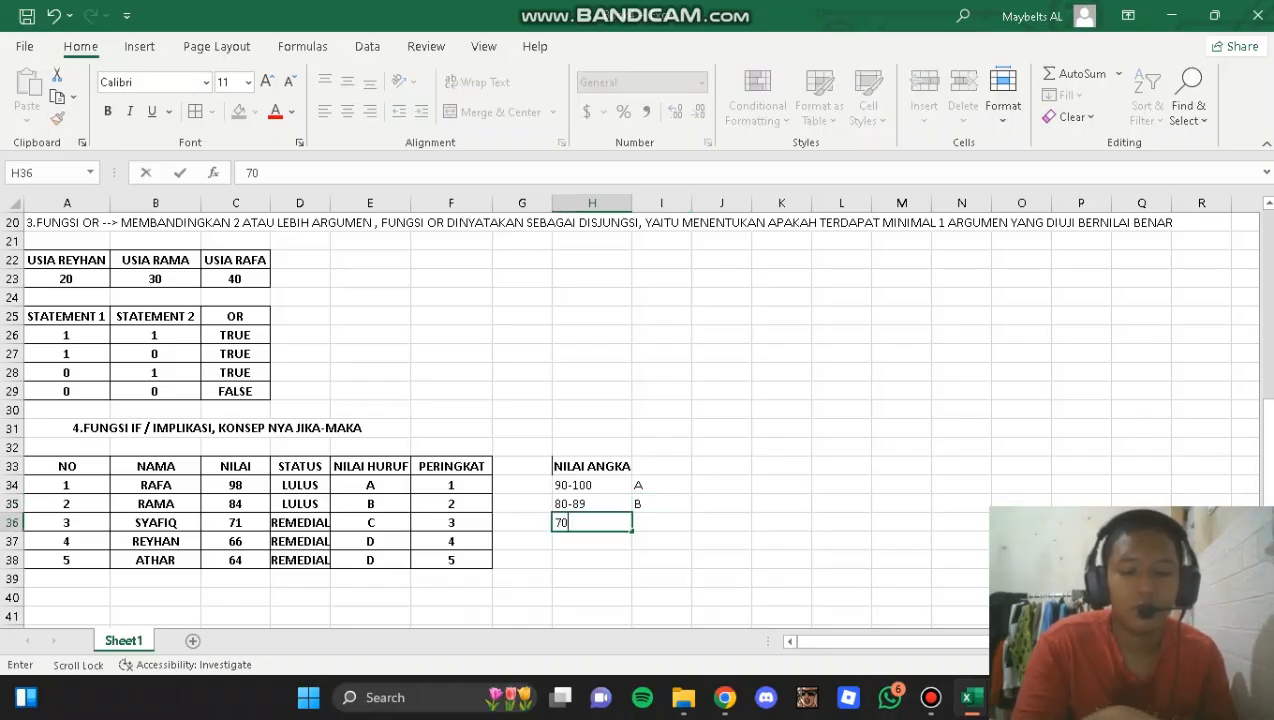
text(-79)
key(Tab)
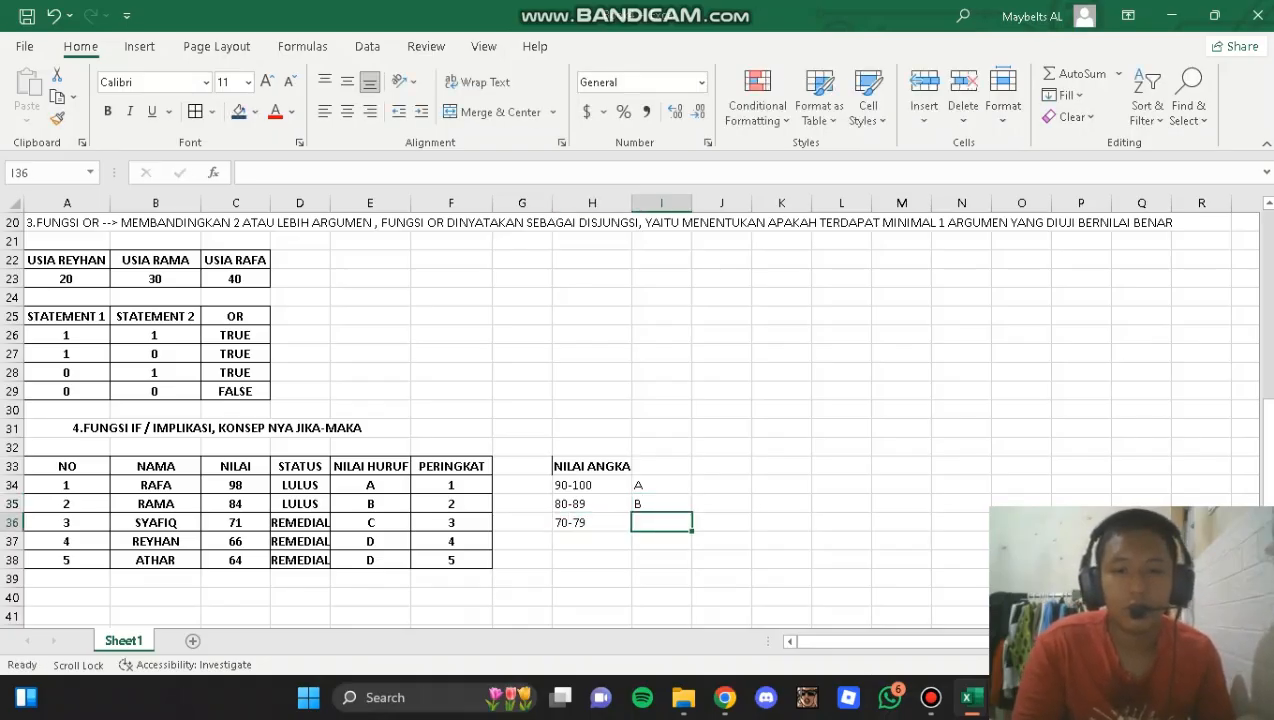
text(C)
key(Return)
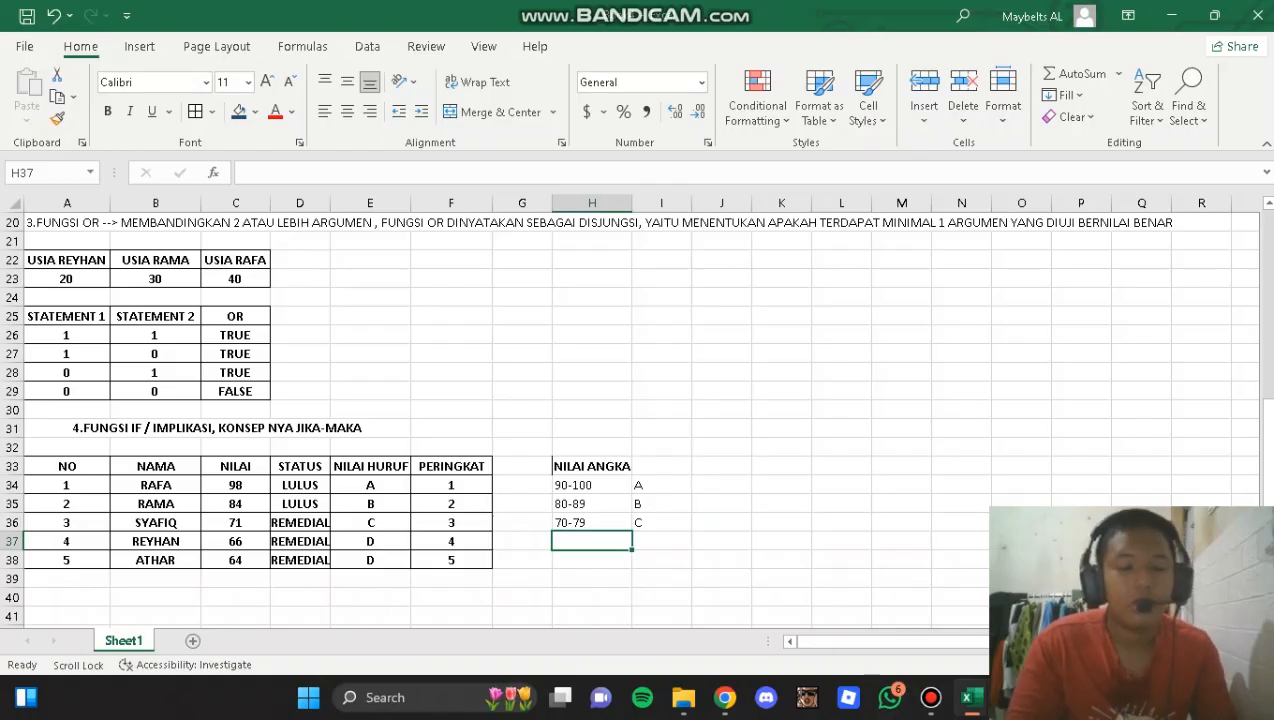
- Enter the score range 60-69 with grade D in row 37 and <60 with grade E in row 38, storing <60 as text
text(60-6)
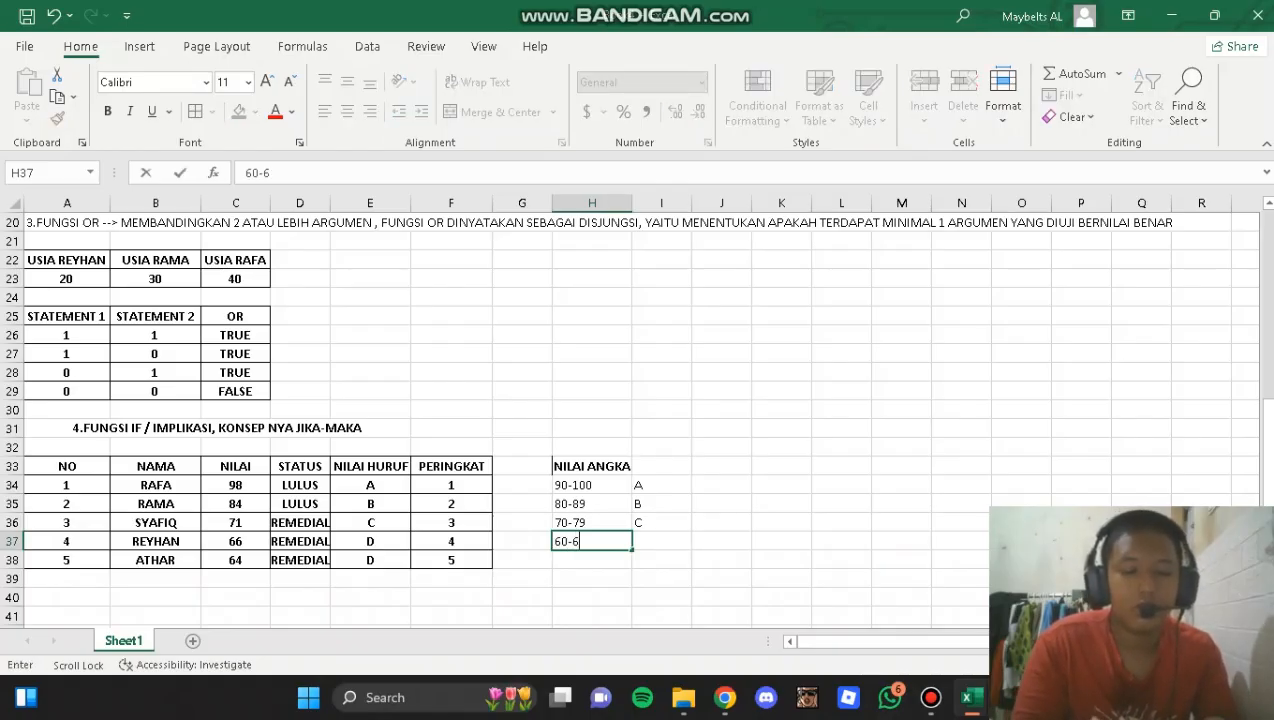
text(9)
key(Tab)
text(D)
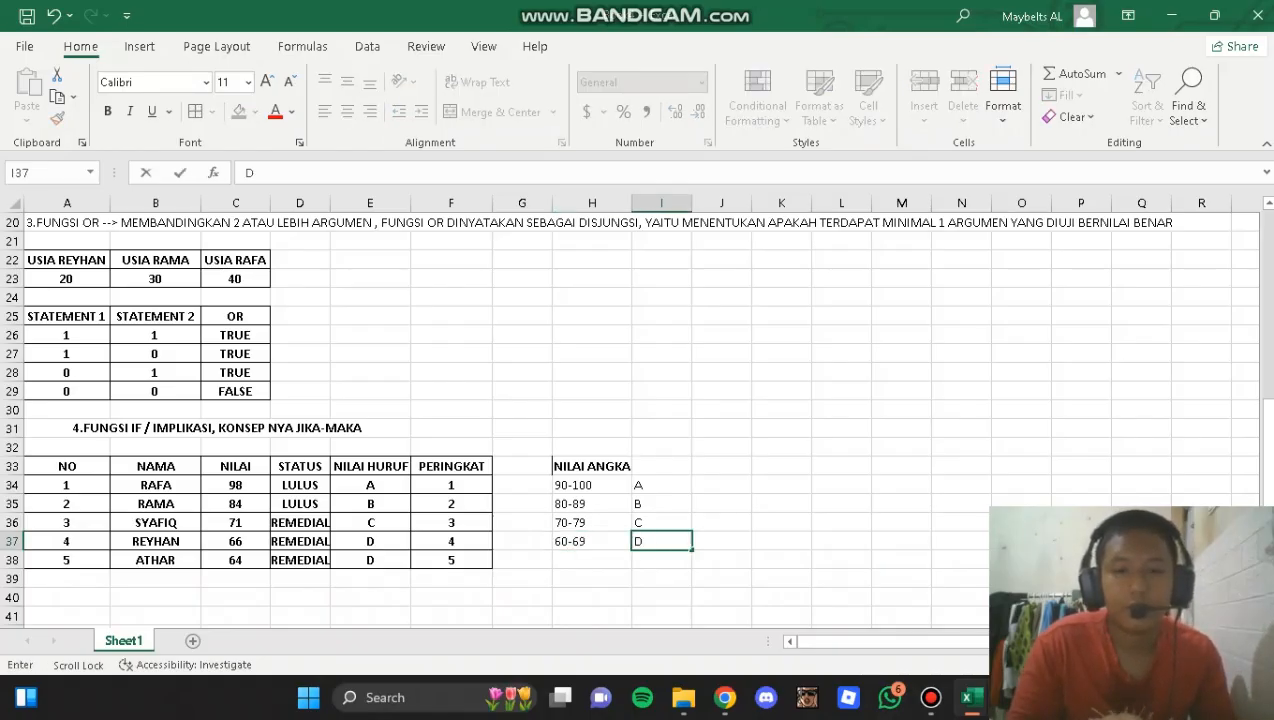
key(Return)
text(<)
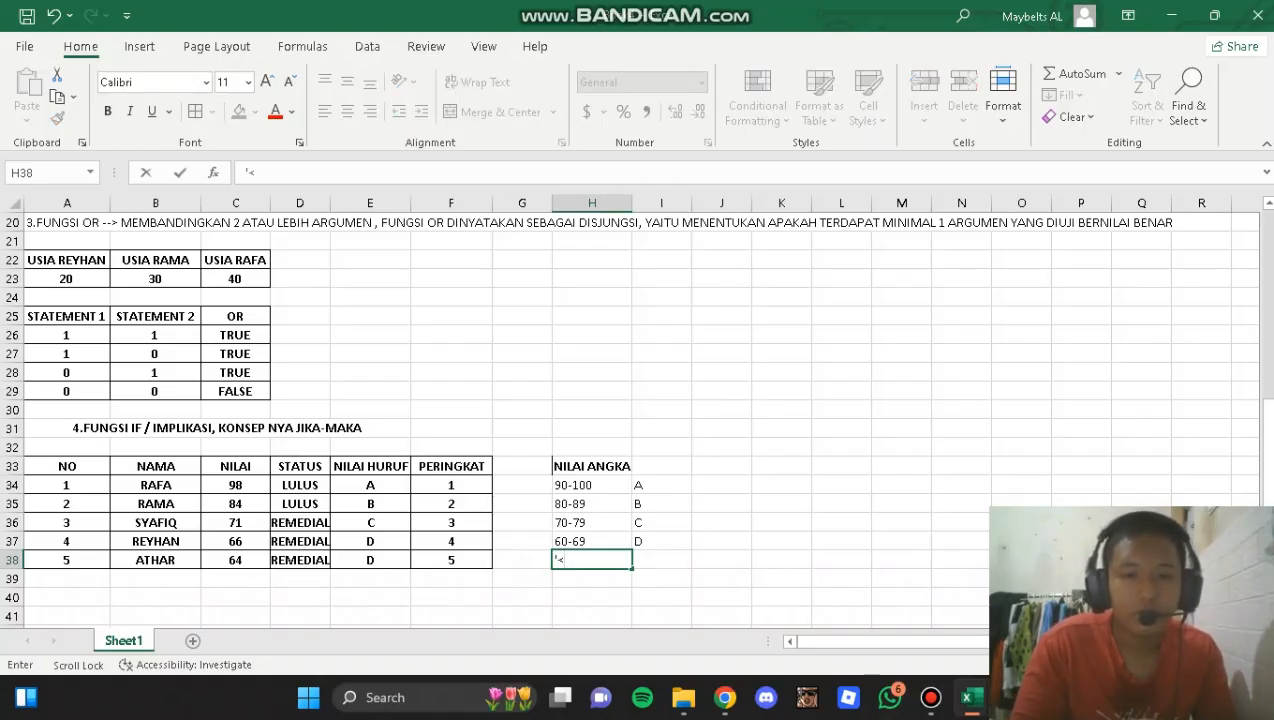
text(60)
key(Tab)
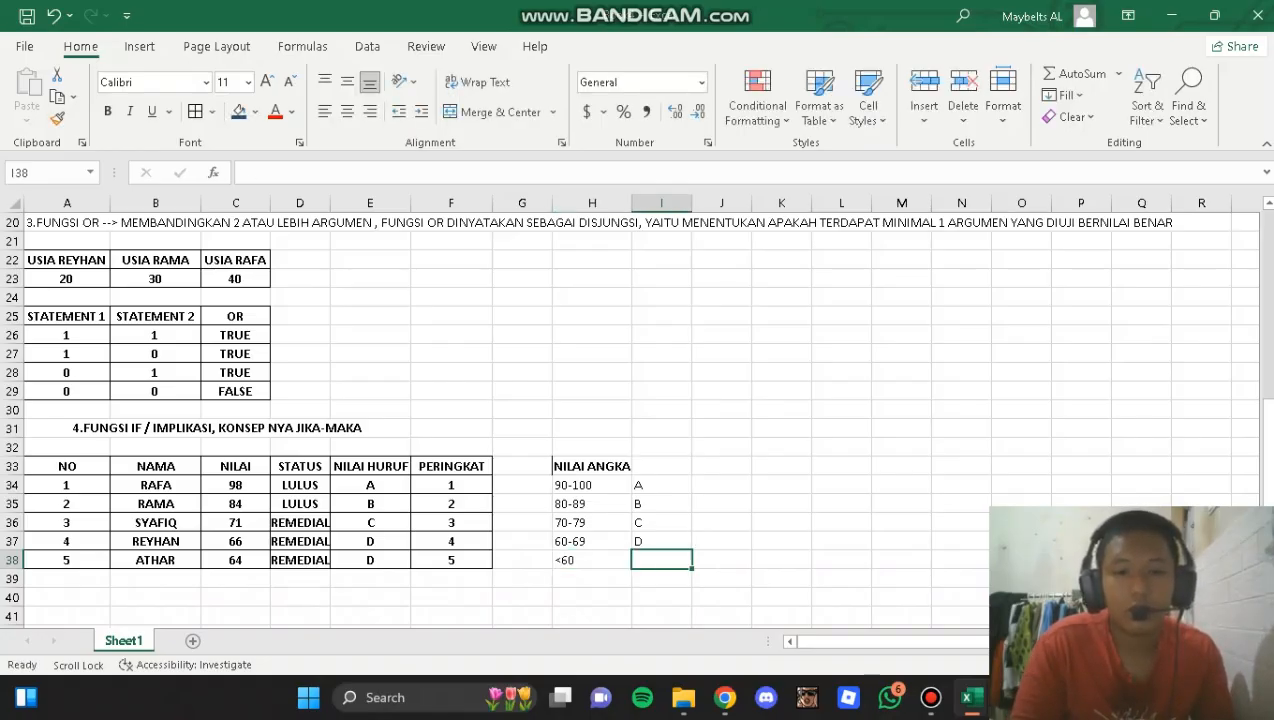
text(E)
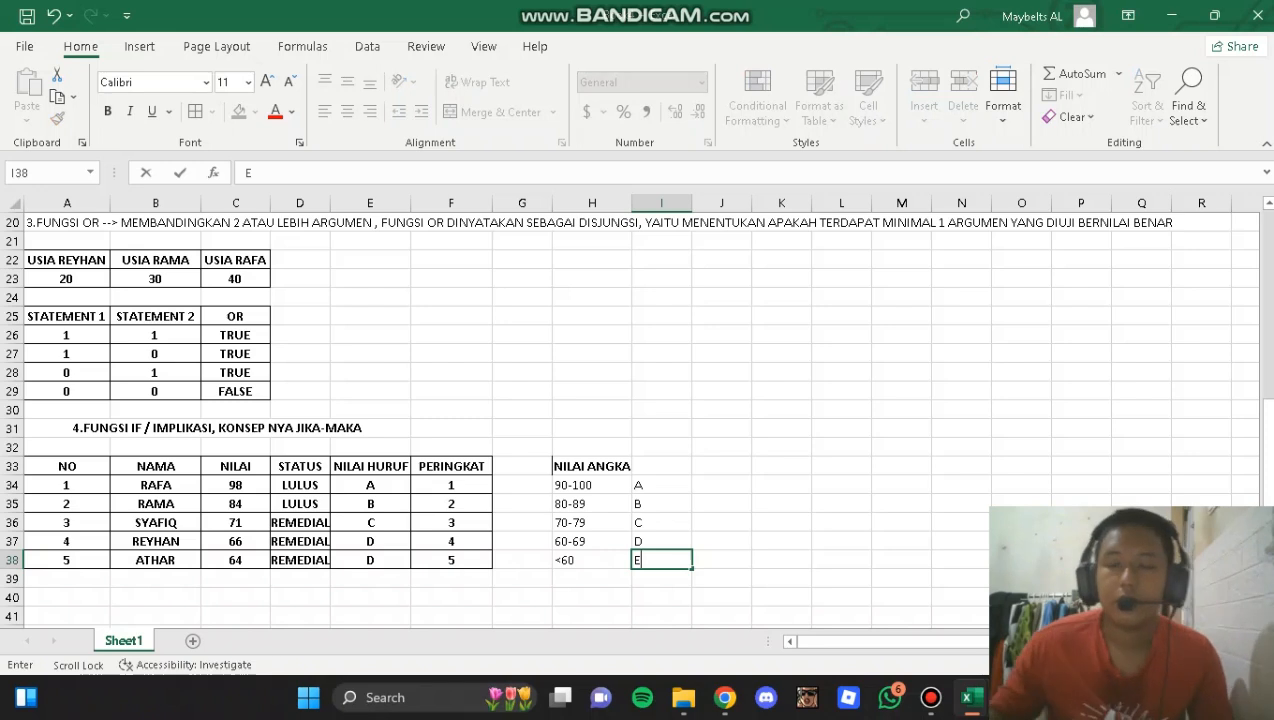
click(592, 504)
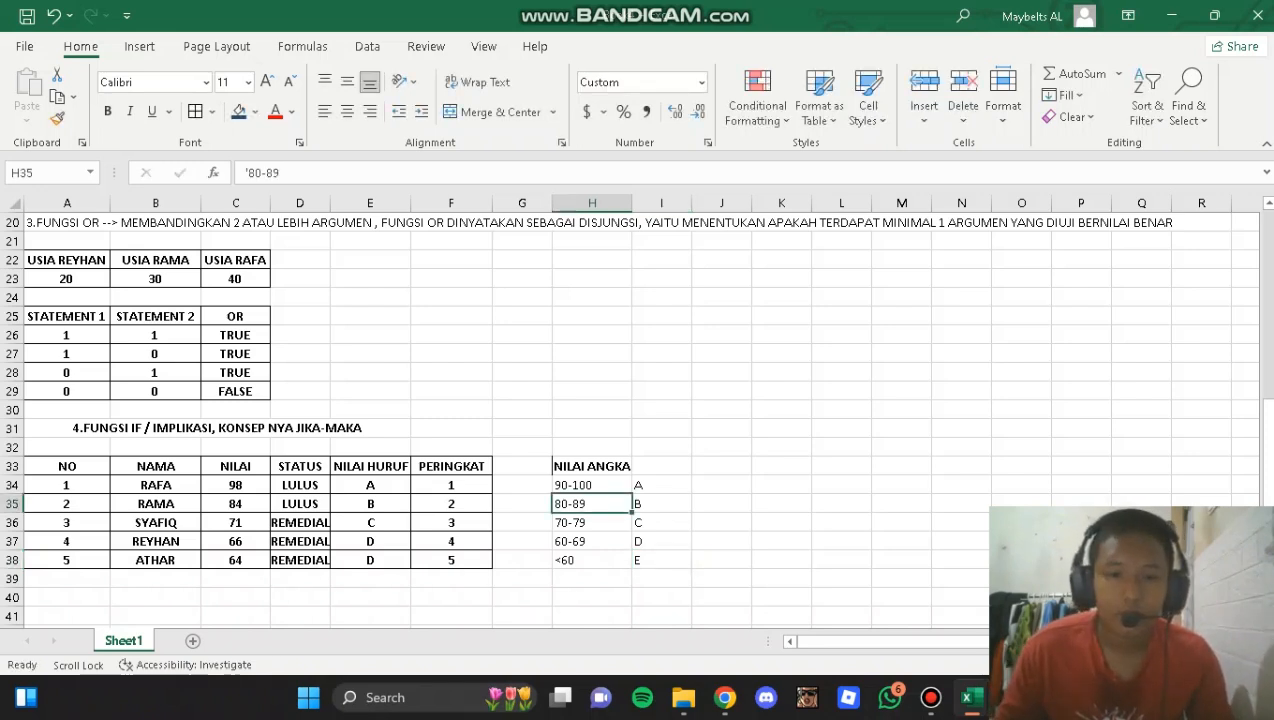
- Apply all borders to the score-to-letter table in H33:I38
drag(592, 467, 661, 560)
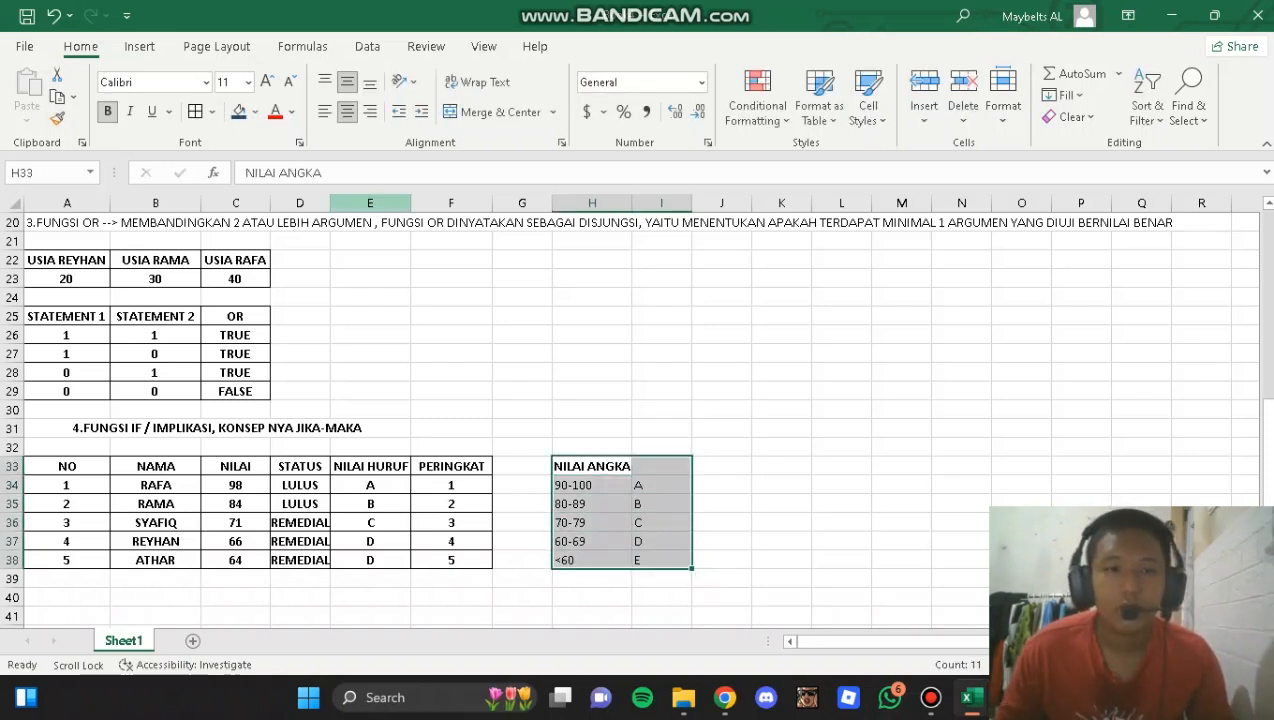
click(212, 111)
click(248, 298)
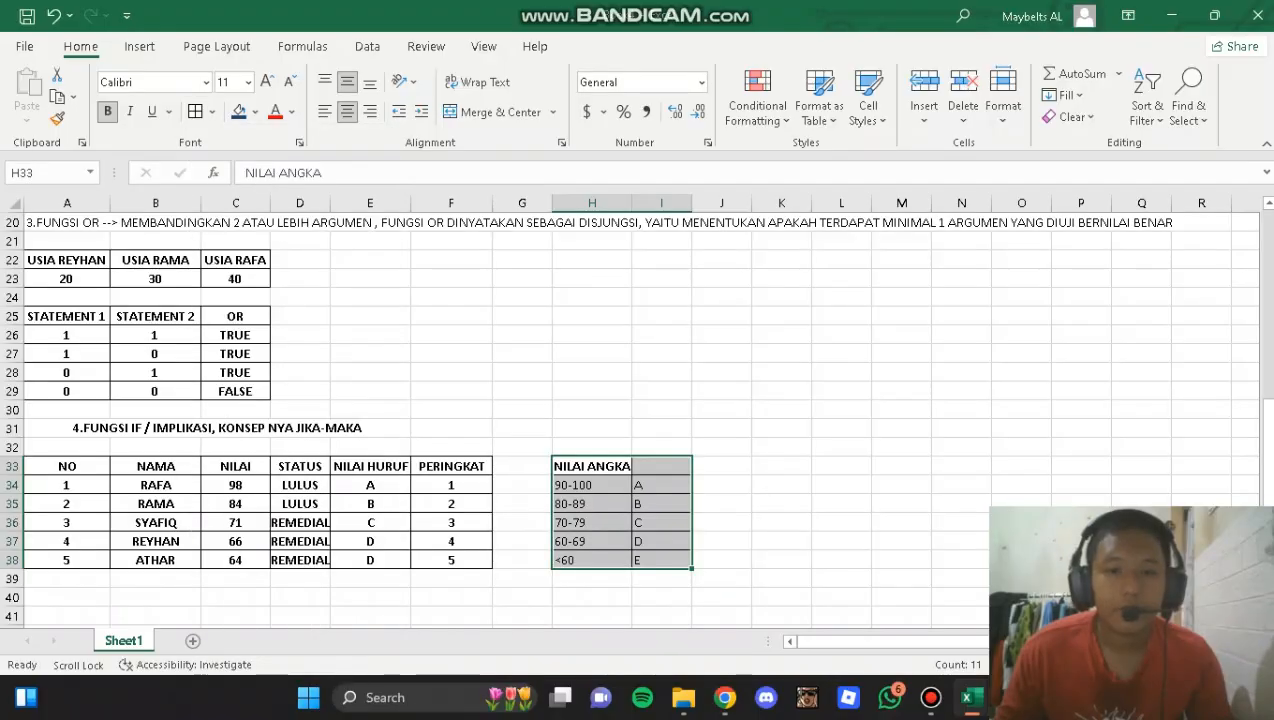
- Enter the bold header "HURUF" in I33 above the letter grades
click(661, 467)
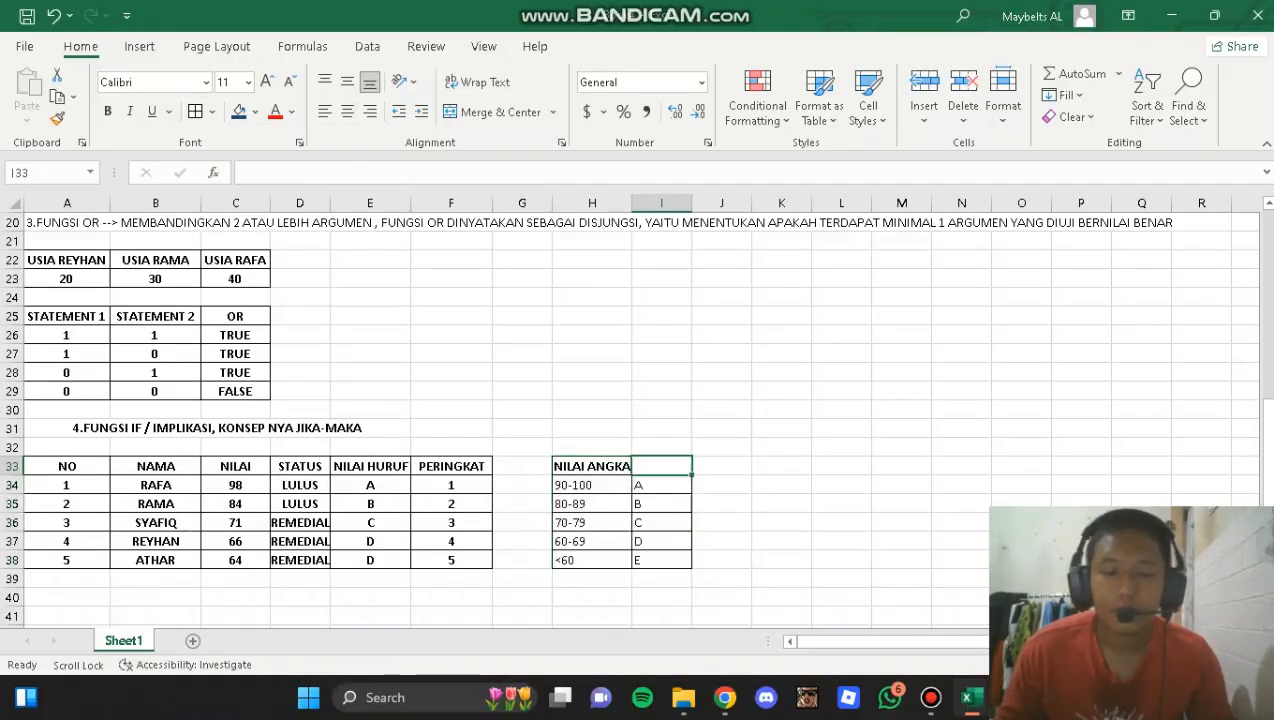
text(HURUF)
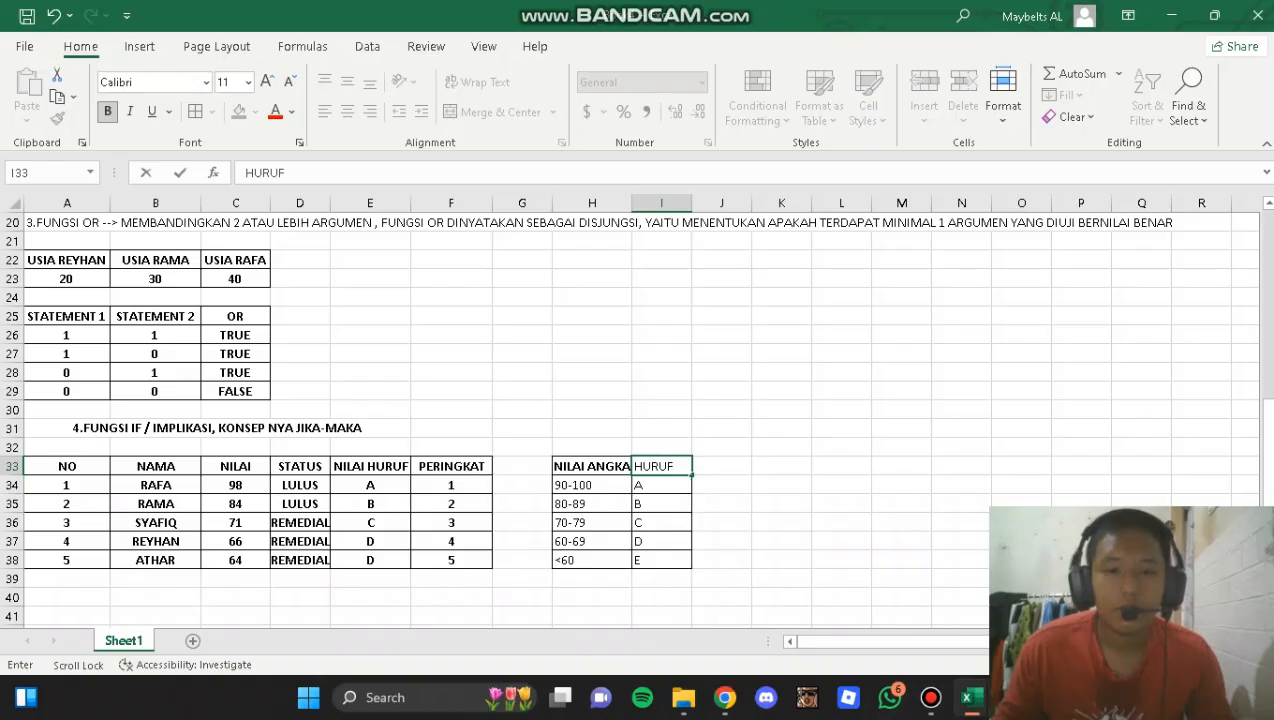
drag(675, 467, 662, 561)
key(ctrl+b)
click(661, 541)
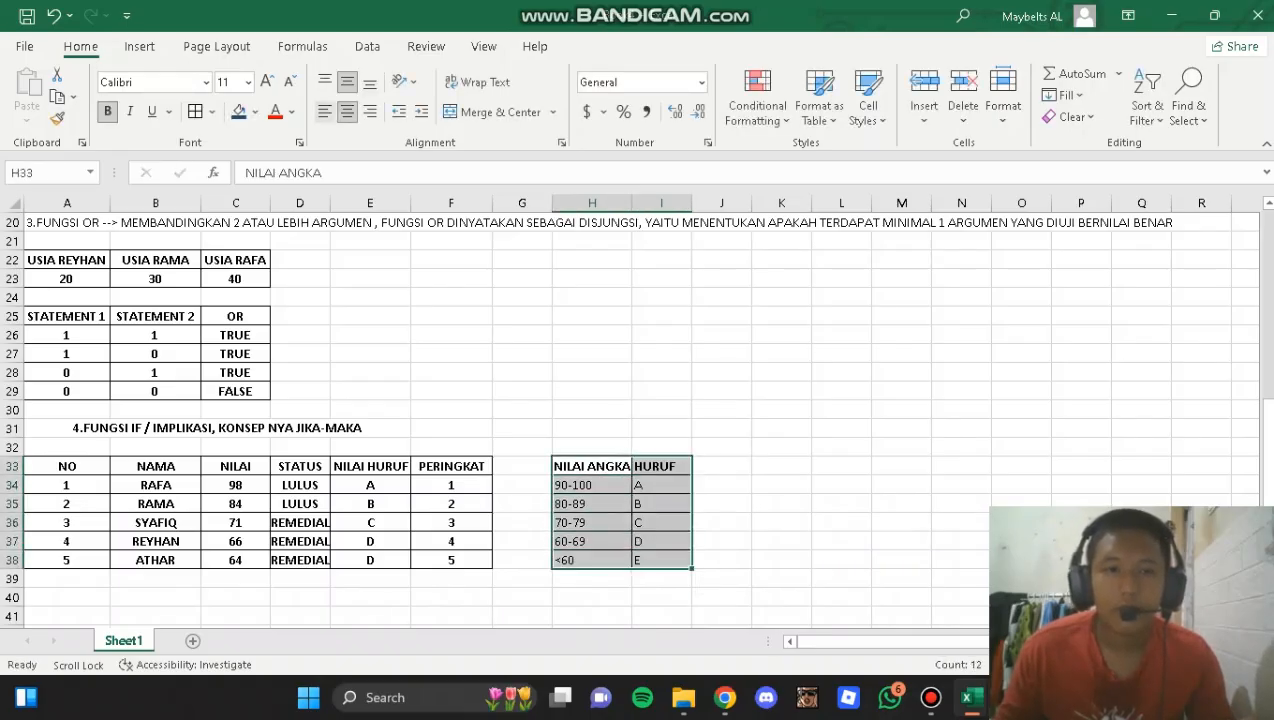
- Wrap the text in H33:I38 and center the cells both horizontally and vertically
click(492, 111)
click(838, 320)
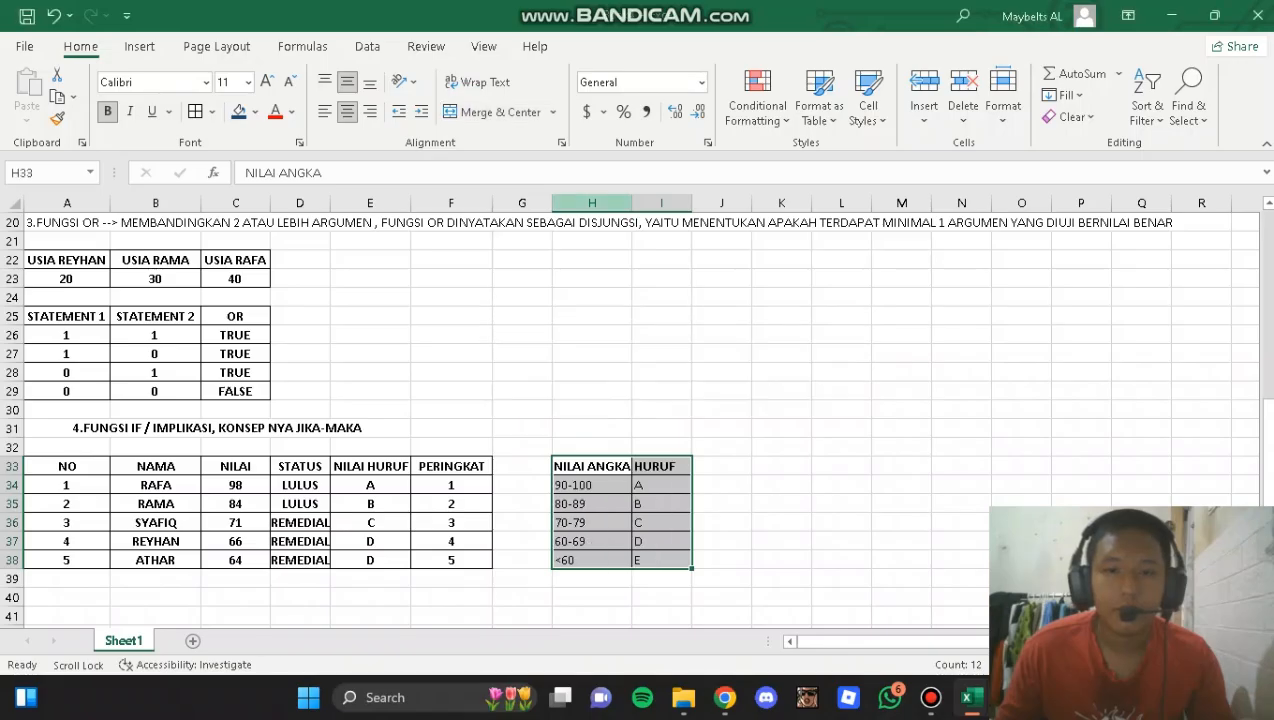
click(480, 82)
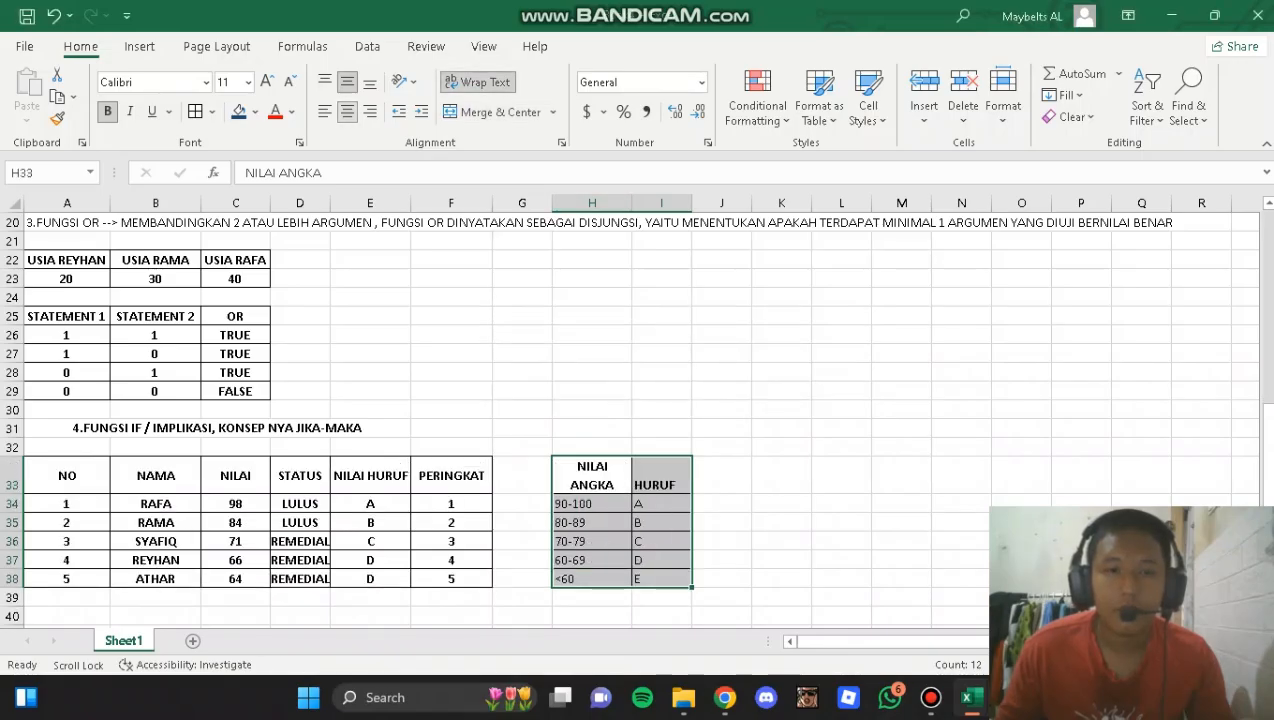
click(347, 111)
click(347, 82)
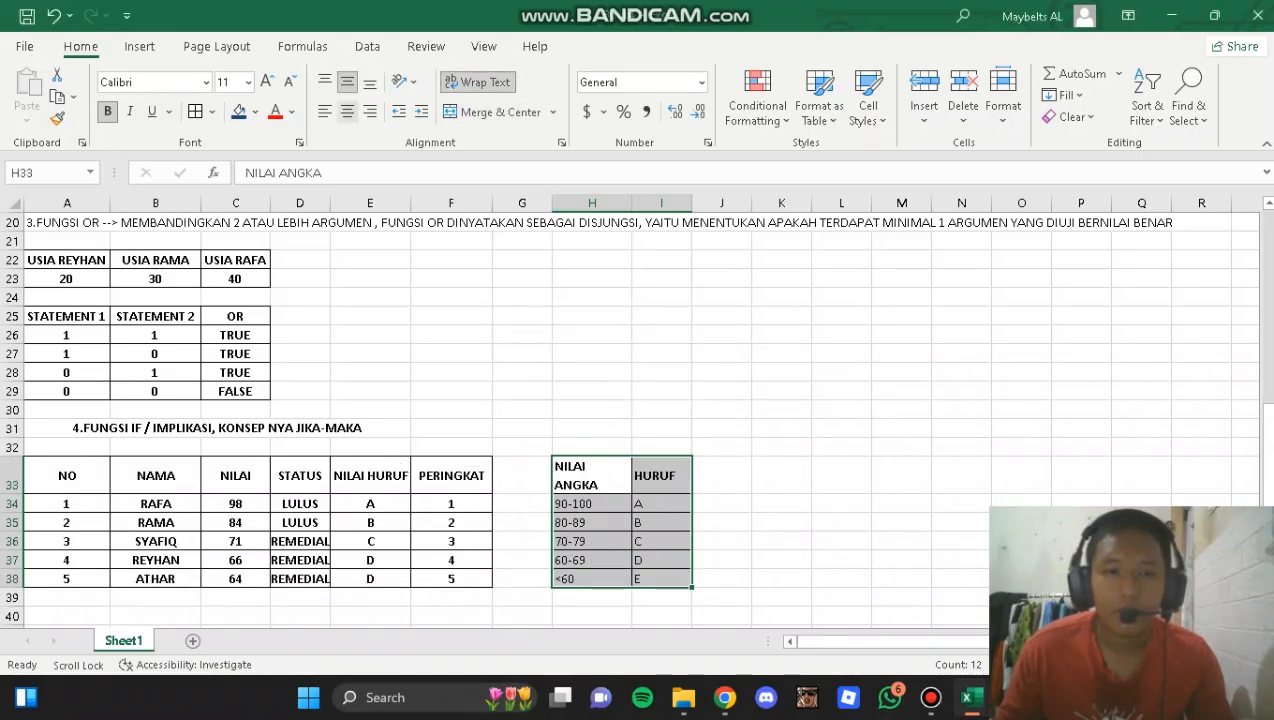
click(347, 111)
click(721, 522)
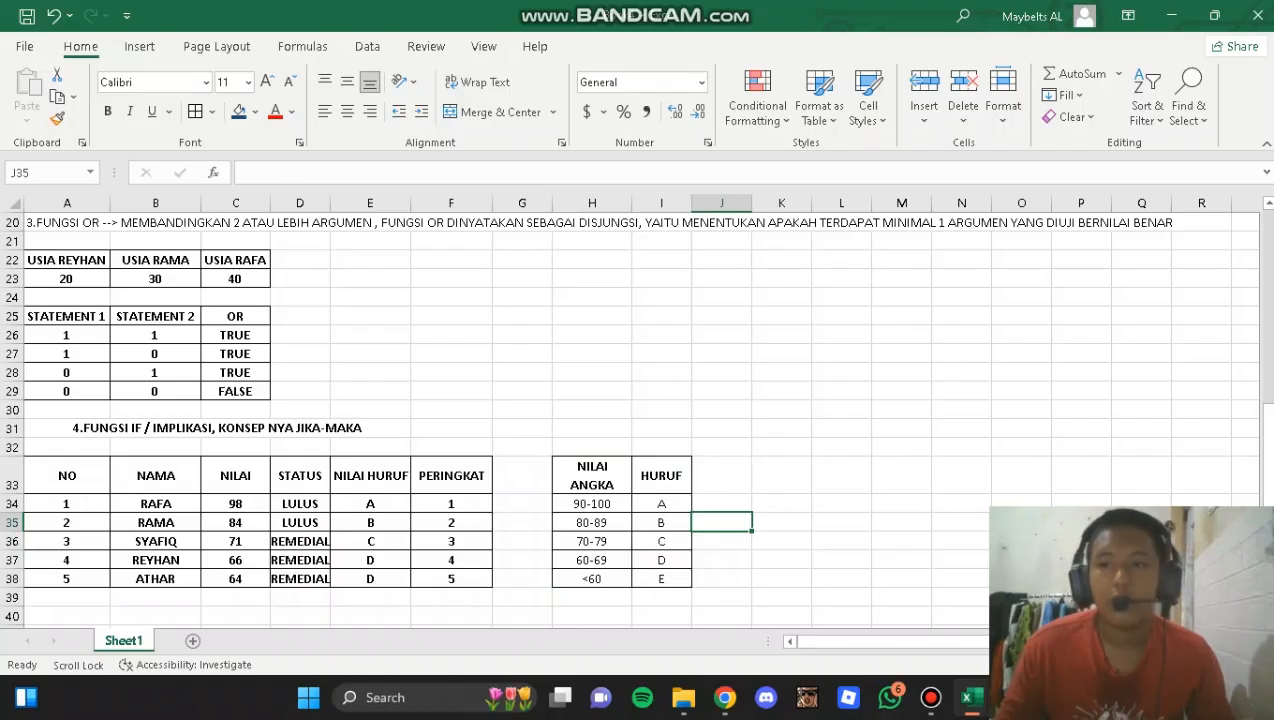
- Start a status reference table below the letter grades with the headers "NILAI" in H40 and "STATUS" in I40
scroll(630, 418, down, 4)
click(592, 391)
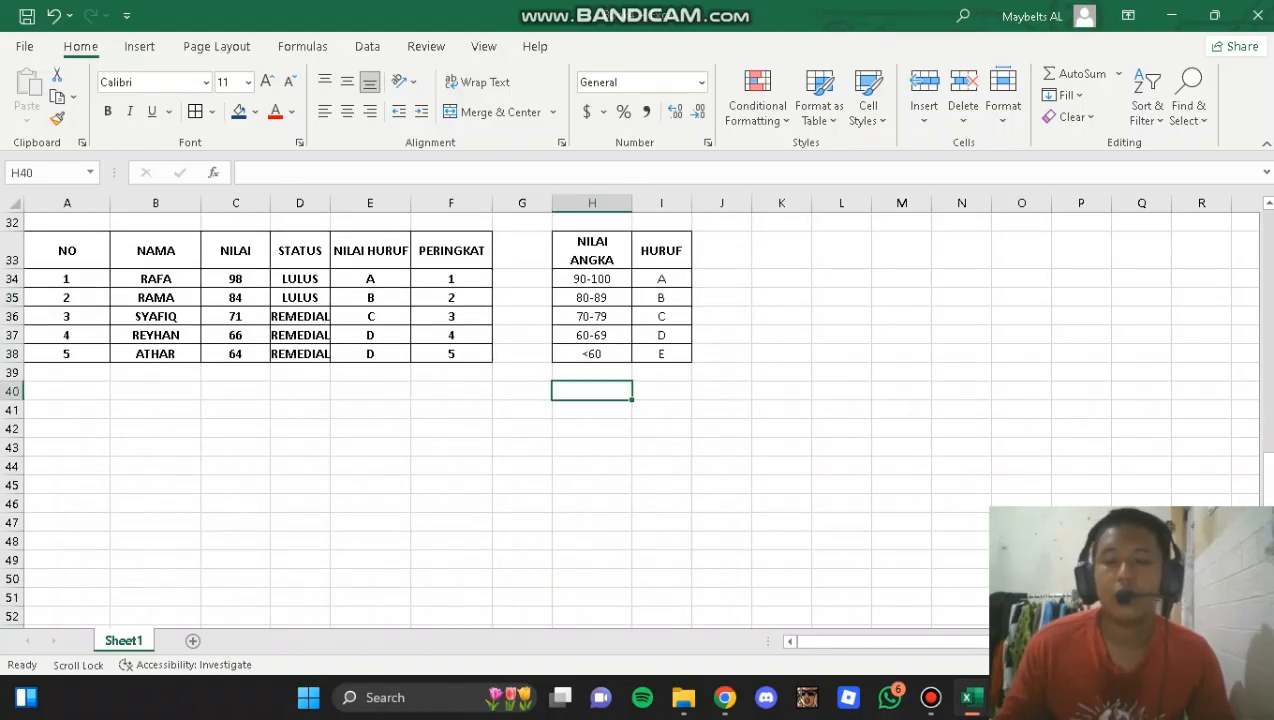
text(NILAI)
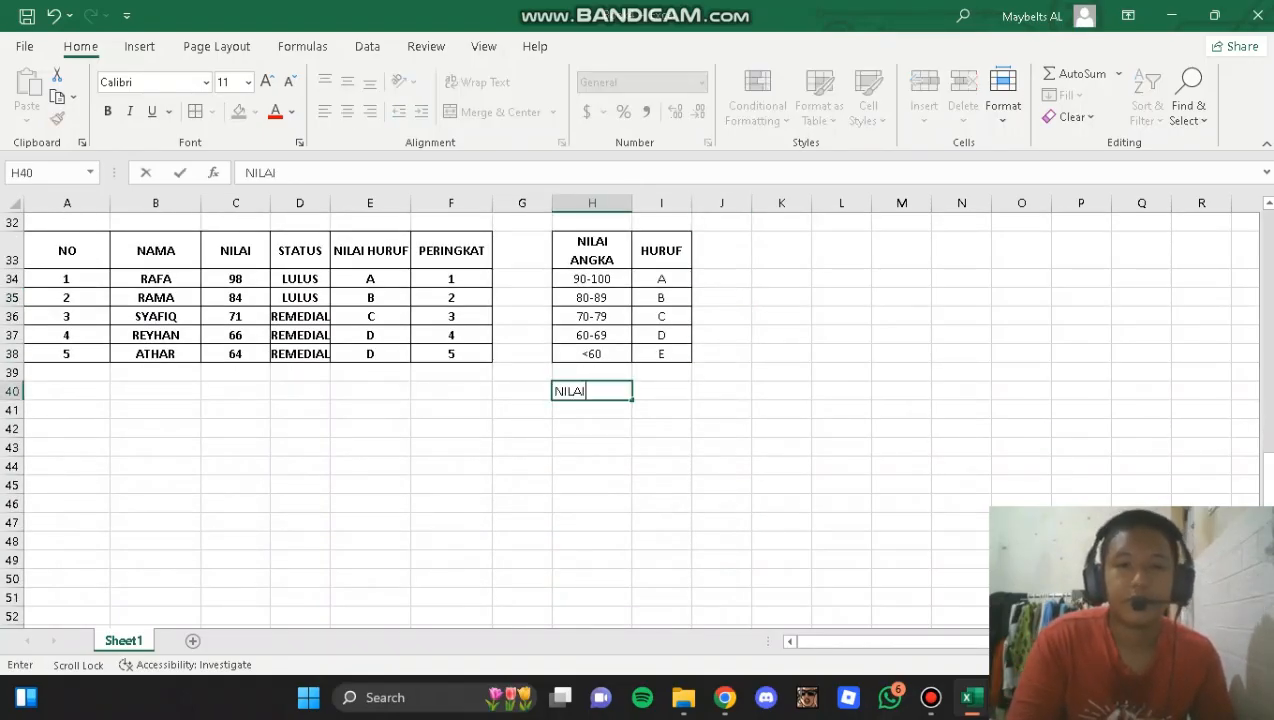
key(Tab)
text(STATUS)
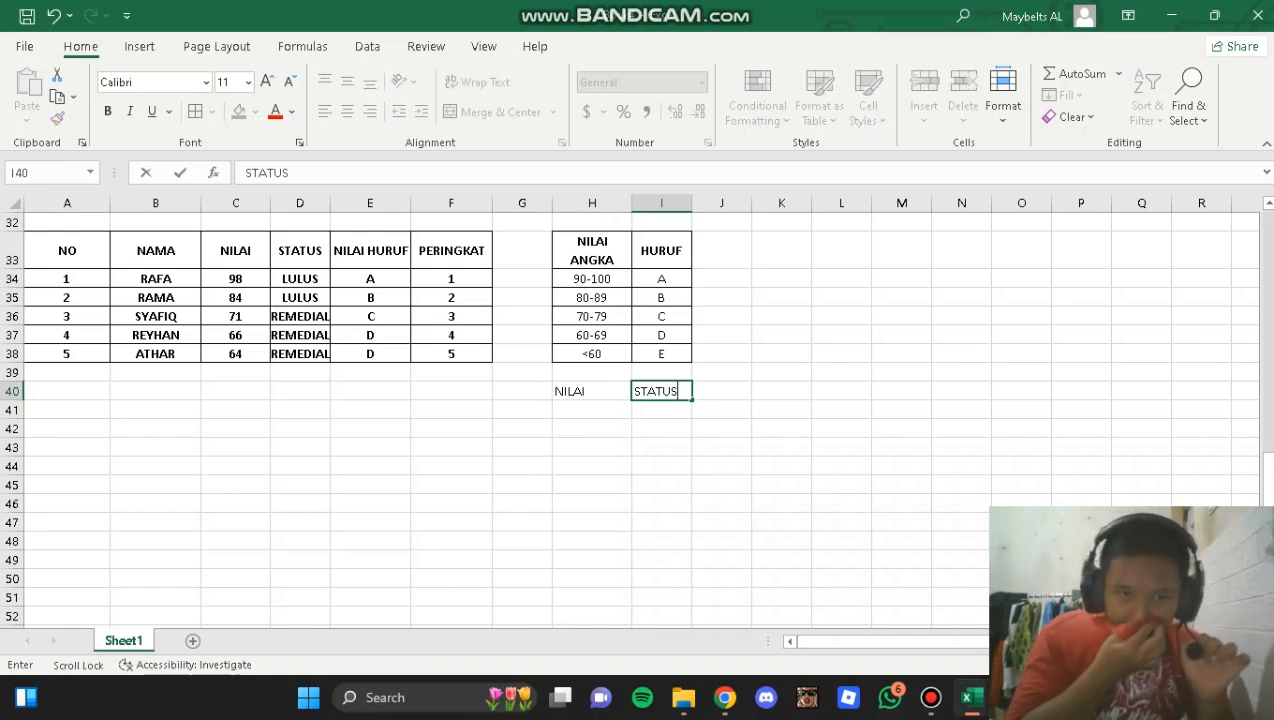
key(Return)
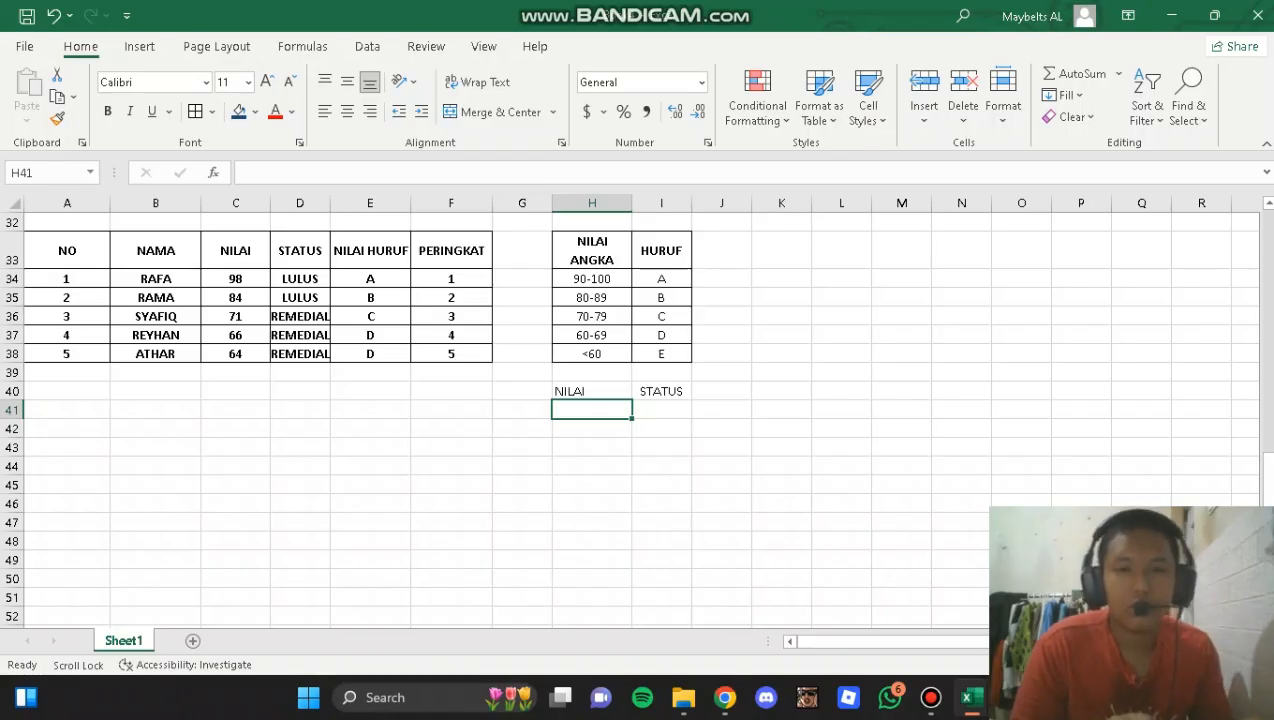
- Enter the condition >75 in H41 with status LULUS in I41, and the condition <75 in H42
text(>75)
key(Tab)
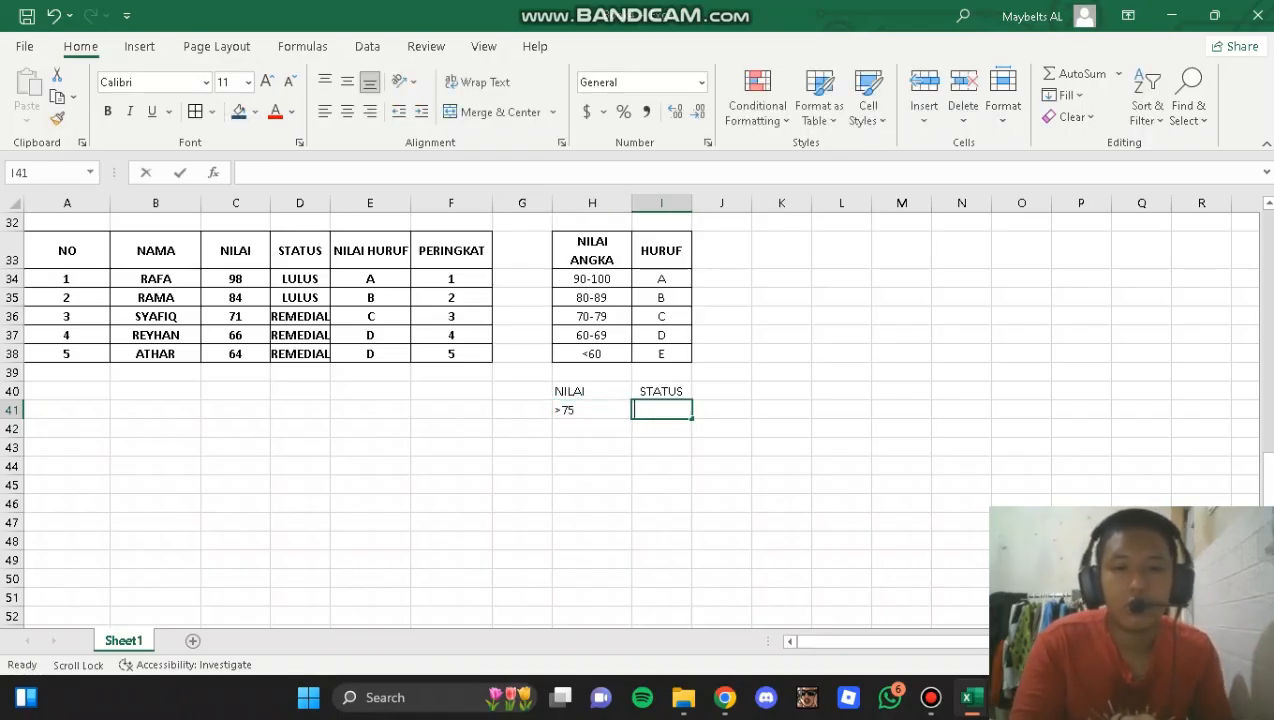
text(LULUS)
key(Return)
text(<)
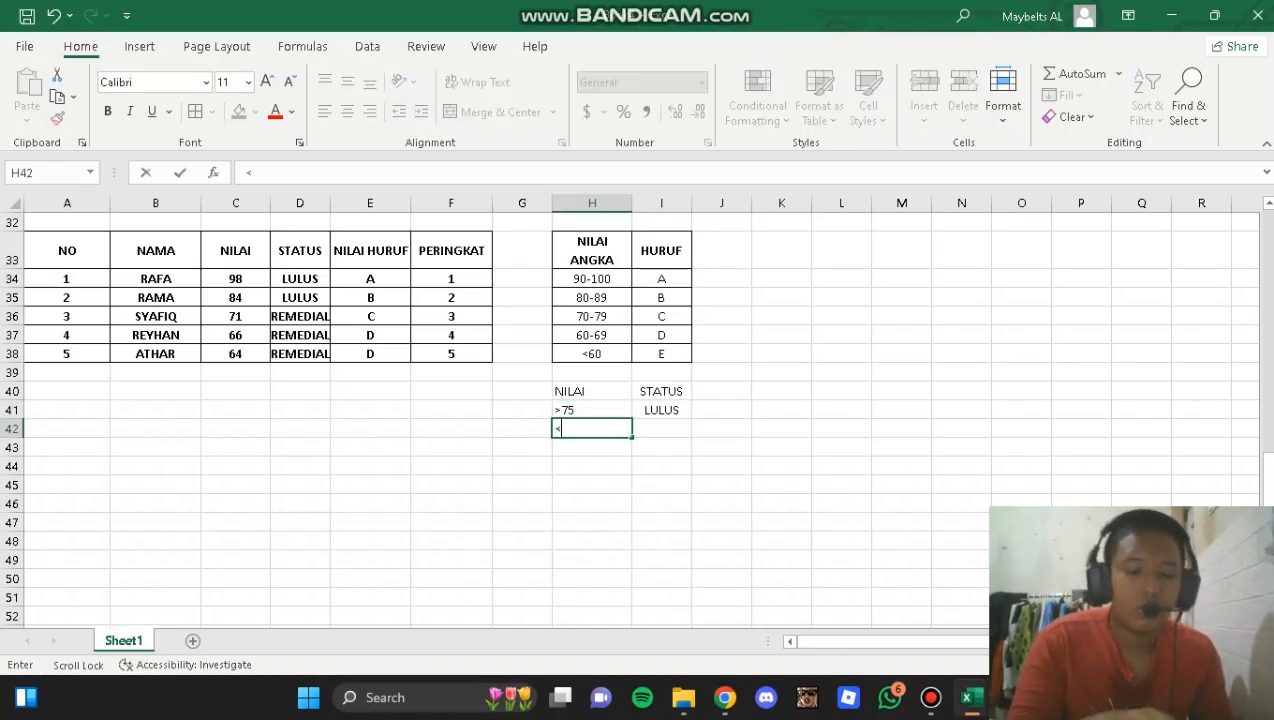
text(75)
key(Tab)
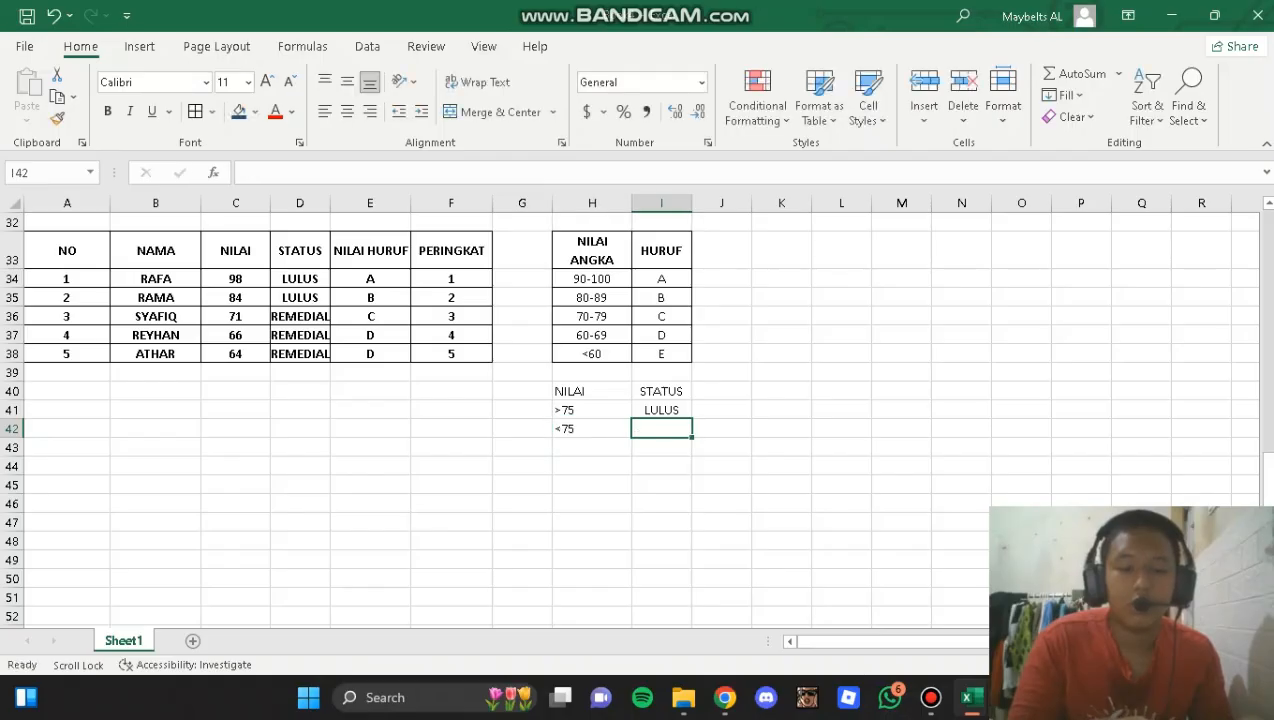
text(REMEDIAL)
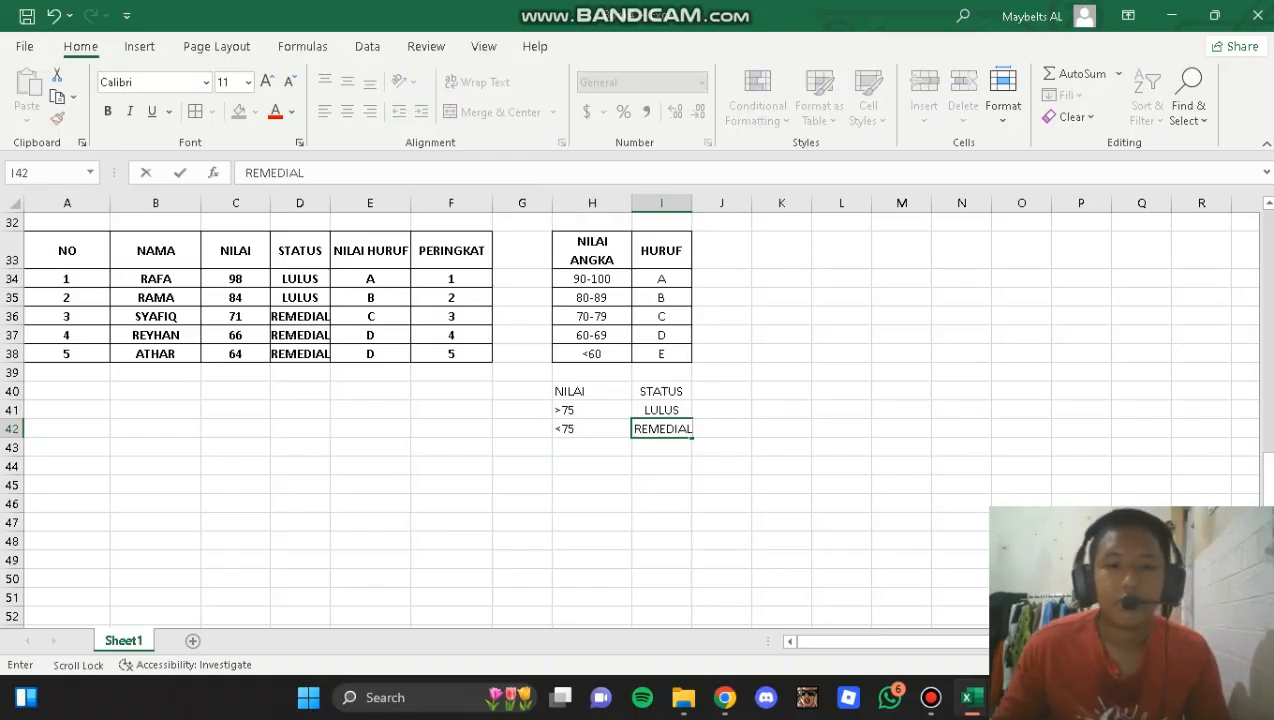
key(Tab)
drag(591, 391, 661, 435)
key(ctrl+z)
click(781, 466)
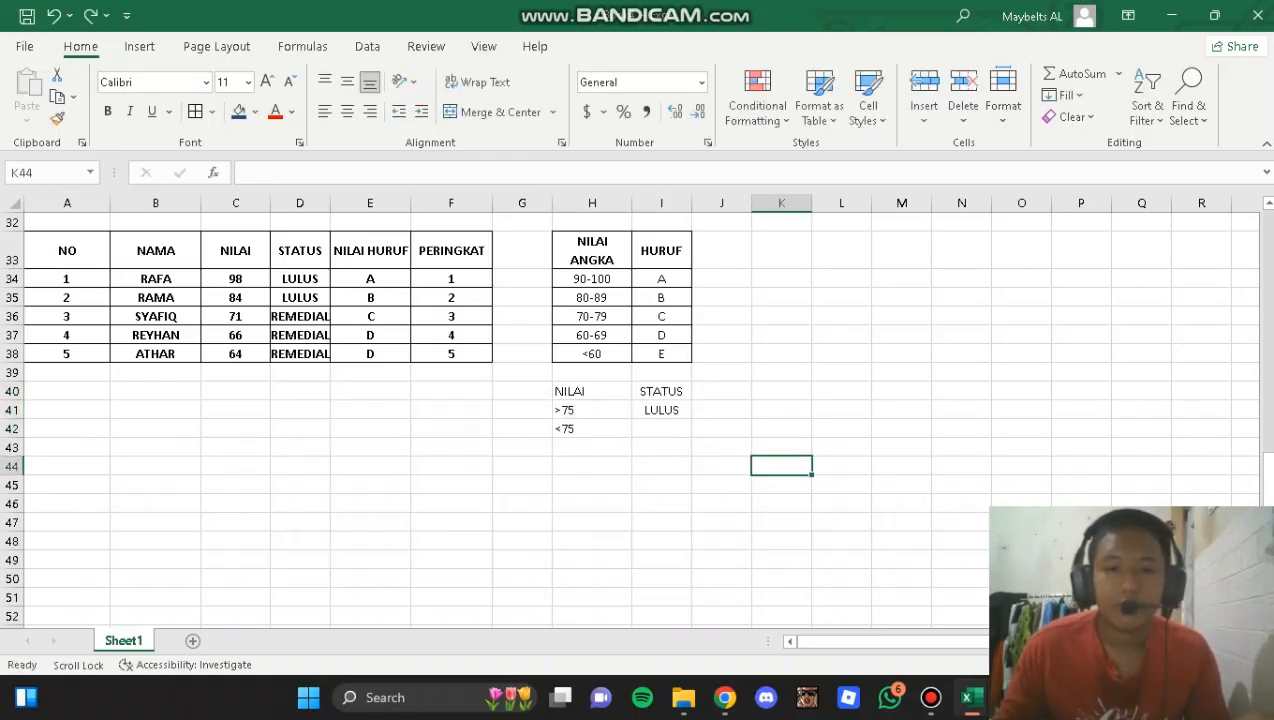
- Enter the status REMEDIAL in I42 beside the <75 condition
click(661, 429)
text(REMEDIAL])
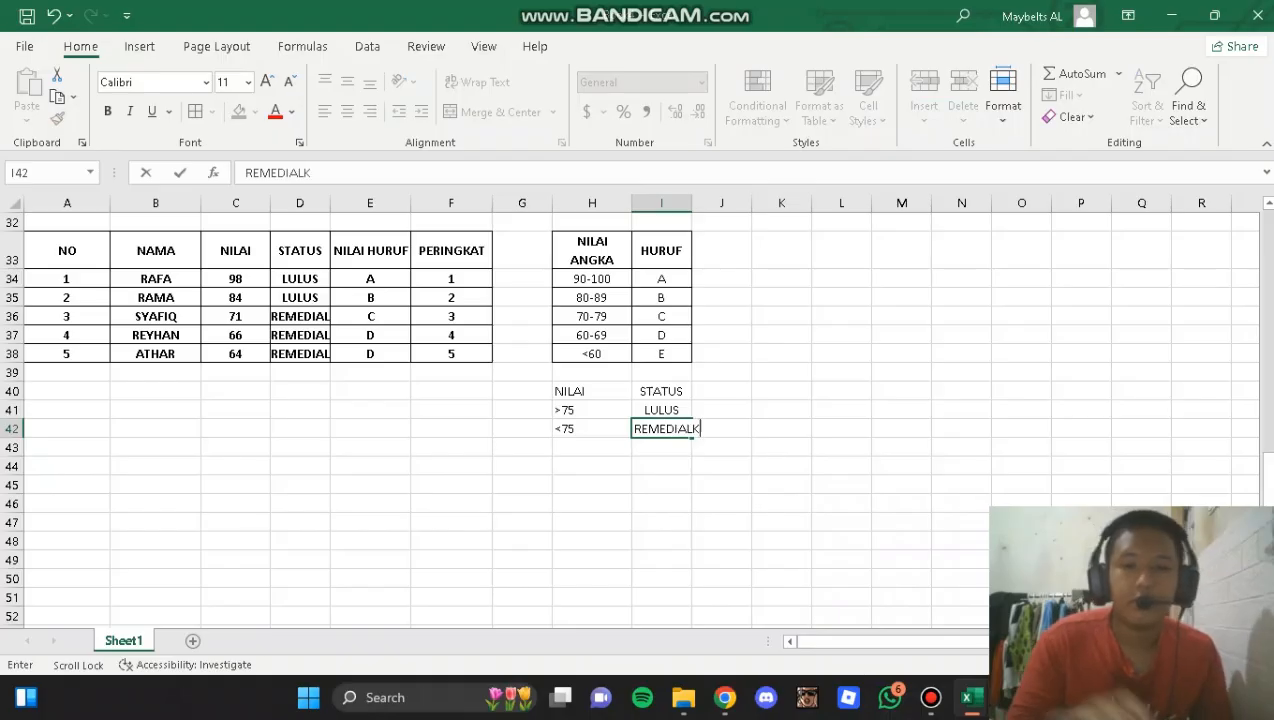
key(BackSpace)
click(901, 485)
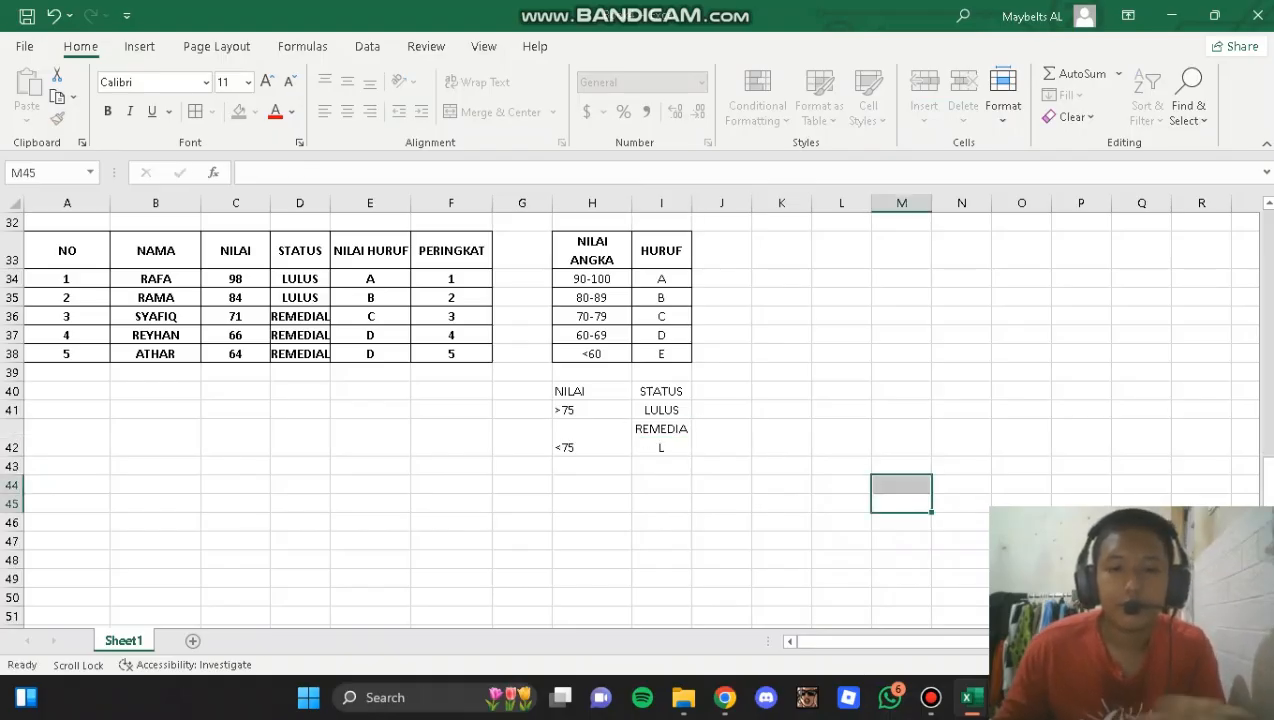
- Widen column I so REMEDIAL fits on one line, and reduce row 42 to single-line height
click(661, 438)
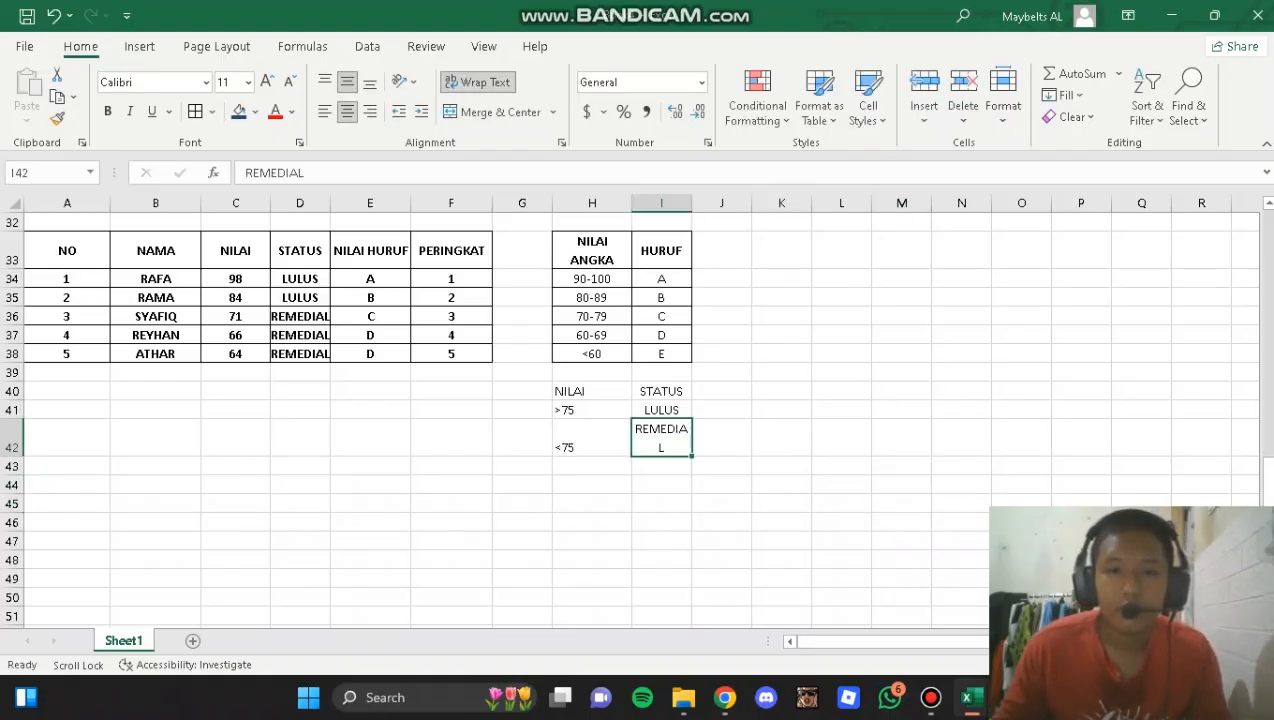
drag(691, 203, 715, 203)
click(591, 391)
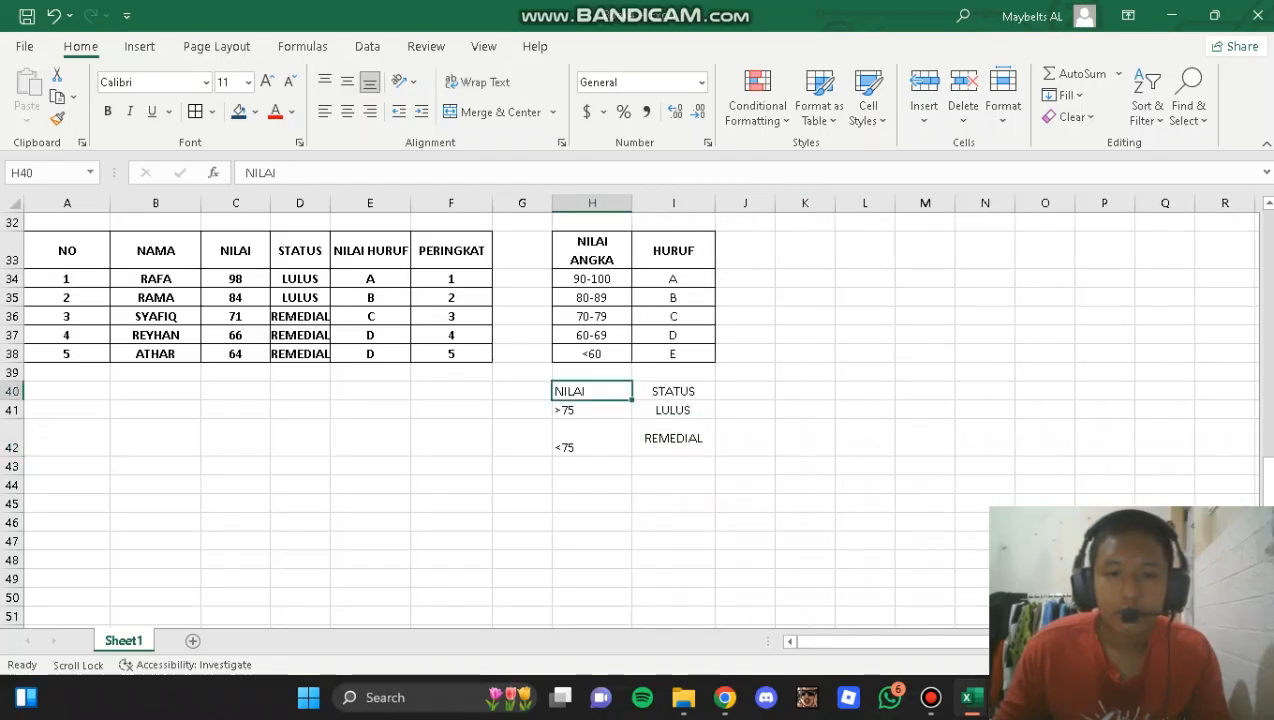
click(591, 438)
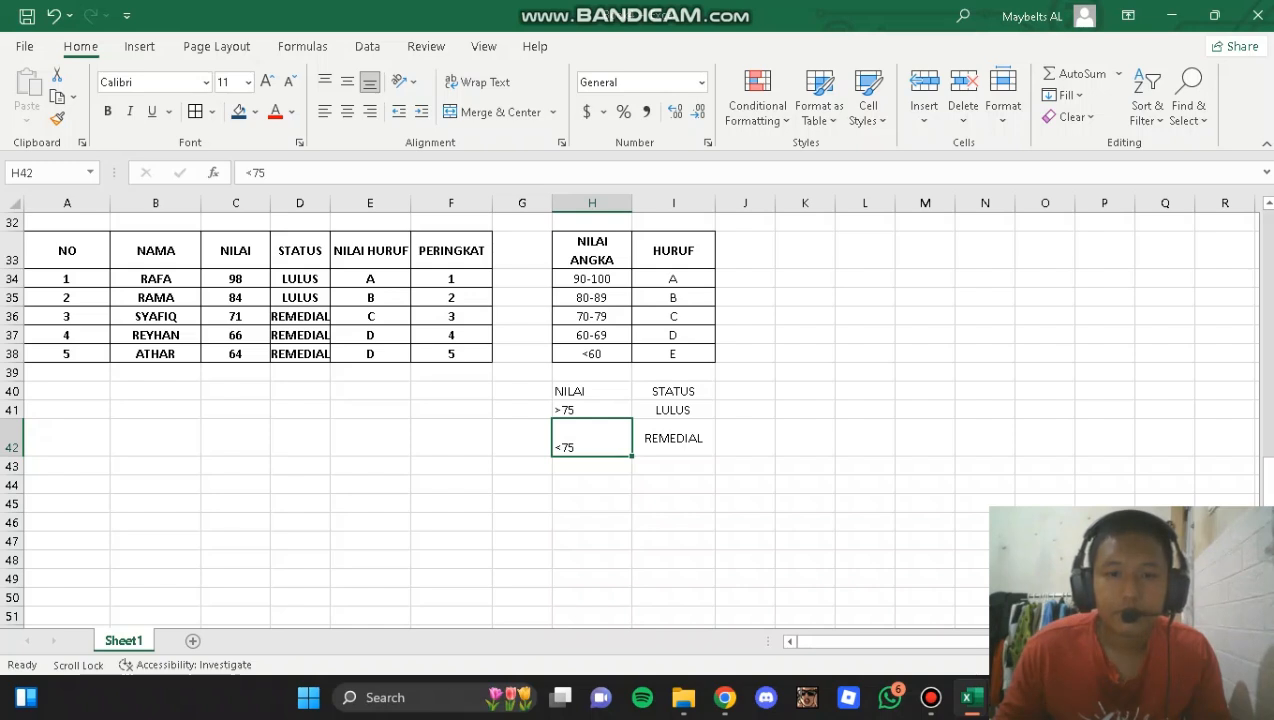
drag(591, 438, 673, 438)
click(498, 111)
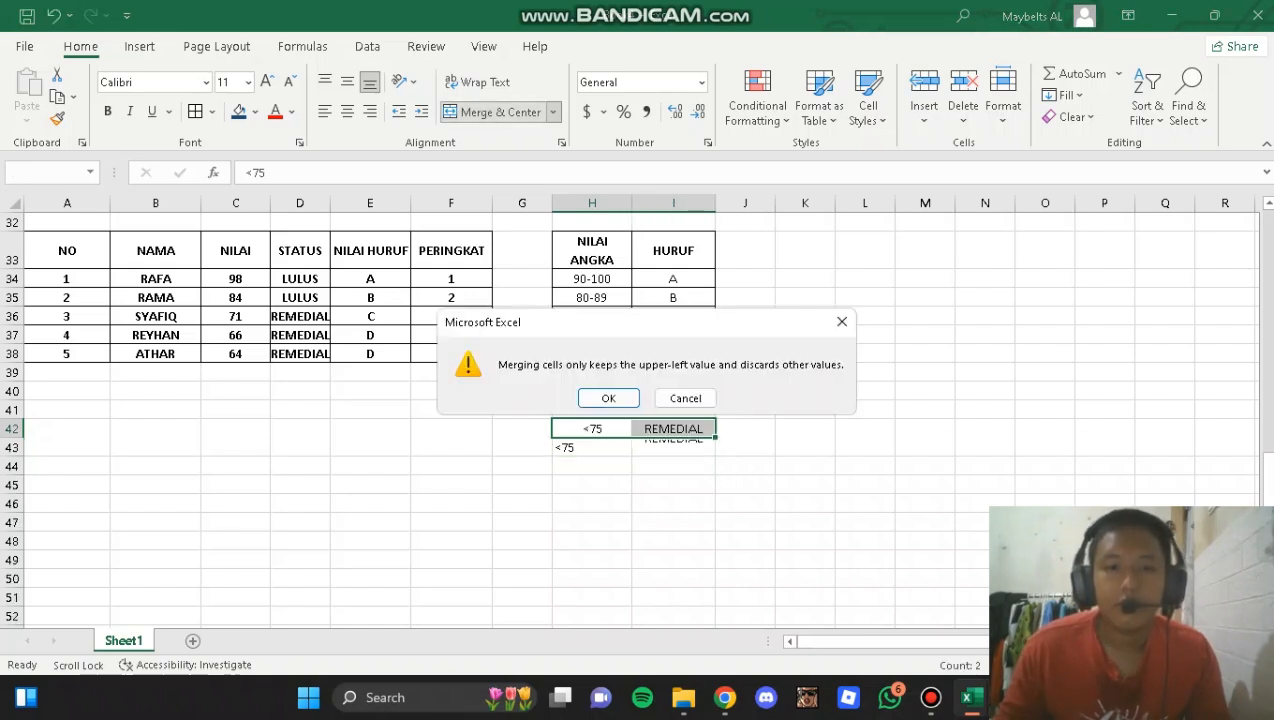
click(842, 322)
click(805, 447)
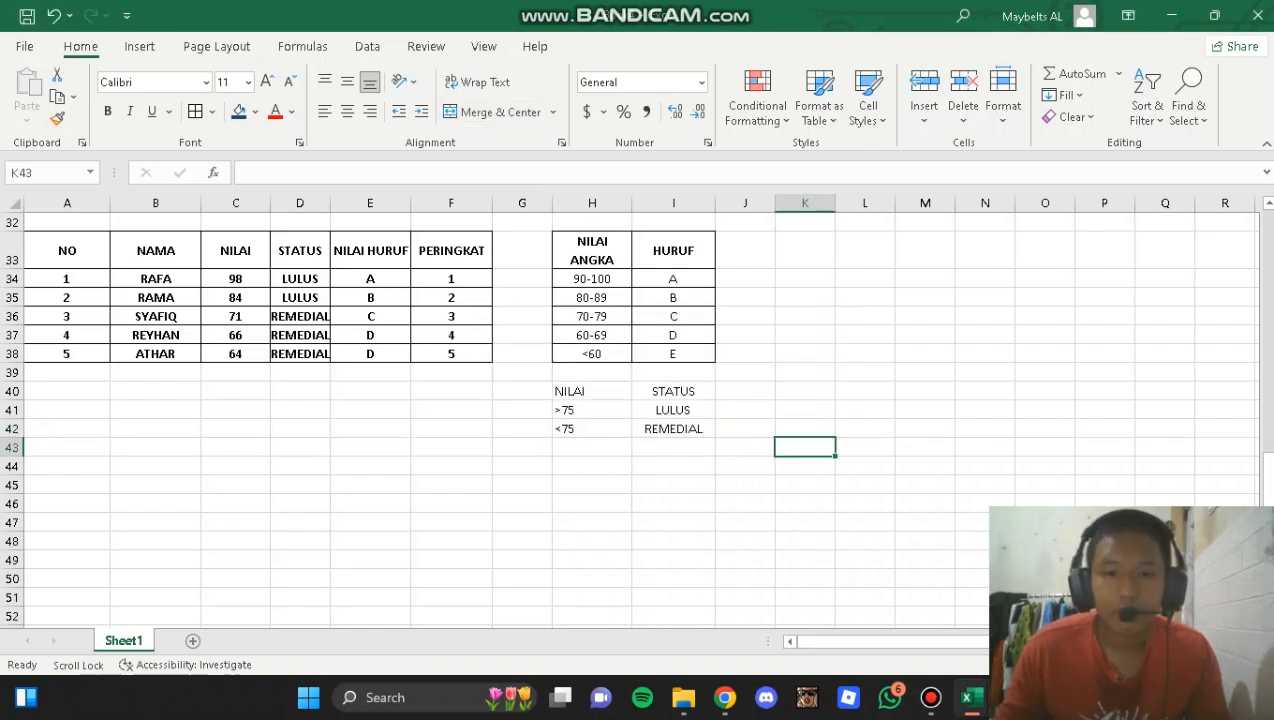
- Centre the status reference table H40:I42 both horizontally and vertically
drag(591, 391, 673, 428)
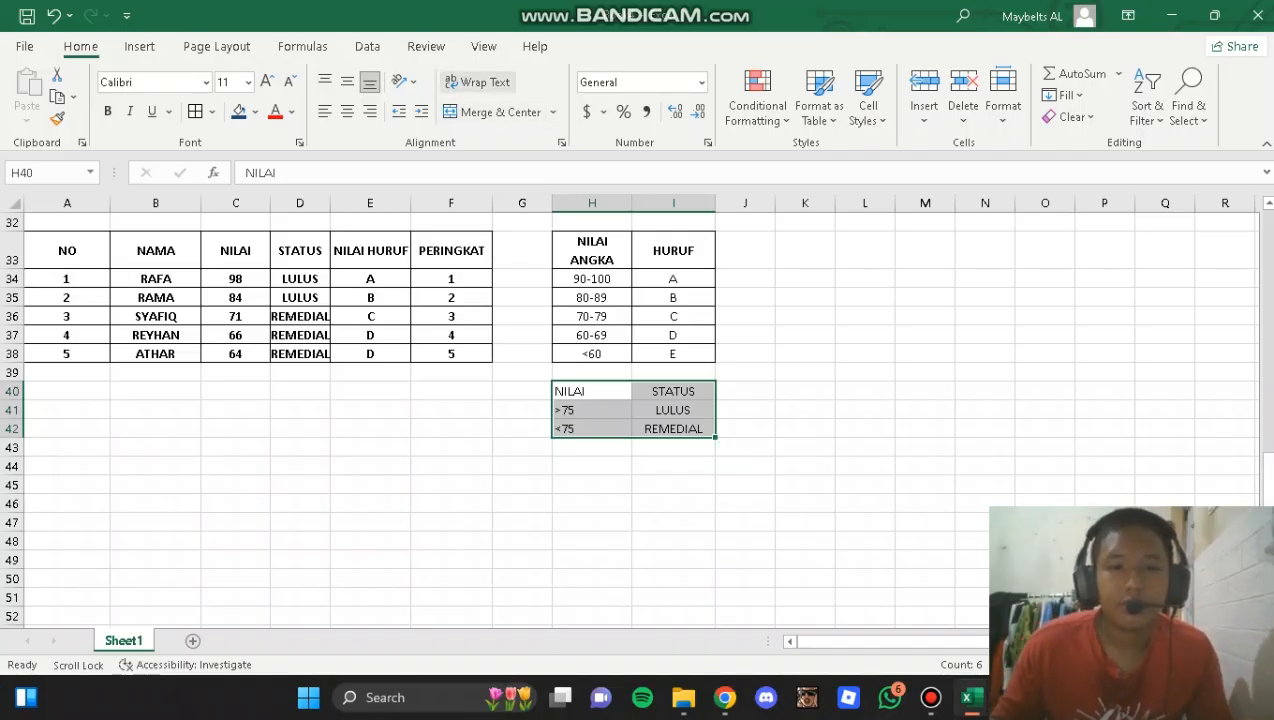
click(347, 111)
click(347, 81)
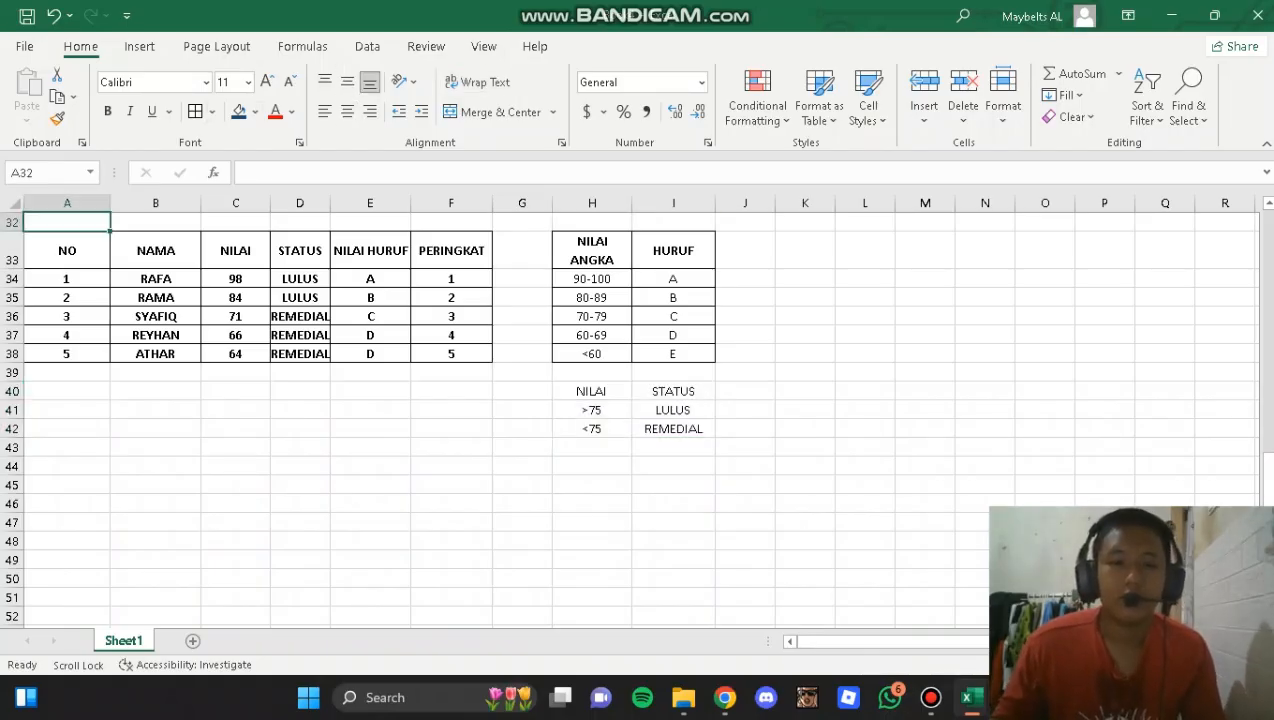
- Apply all borders to the status reference table in H40:I42
click(591, 391)
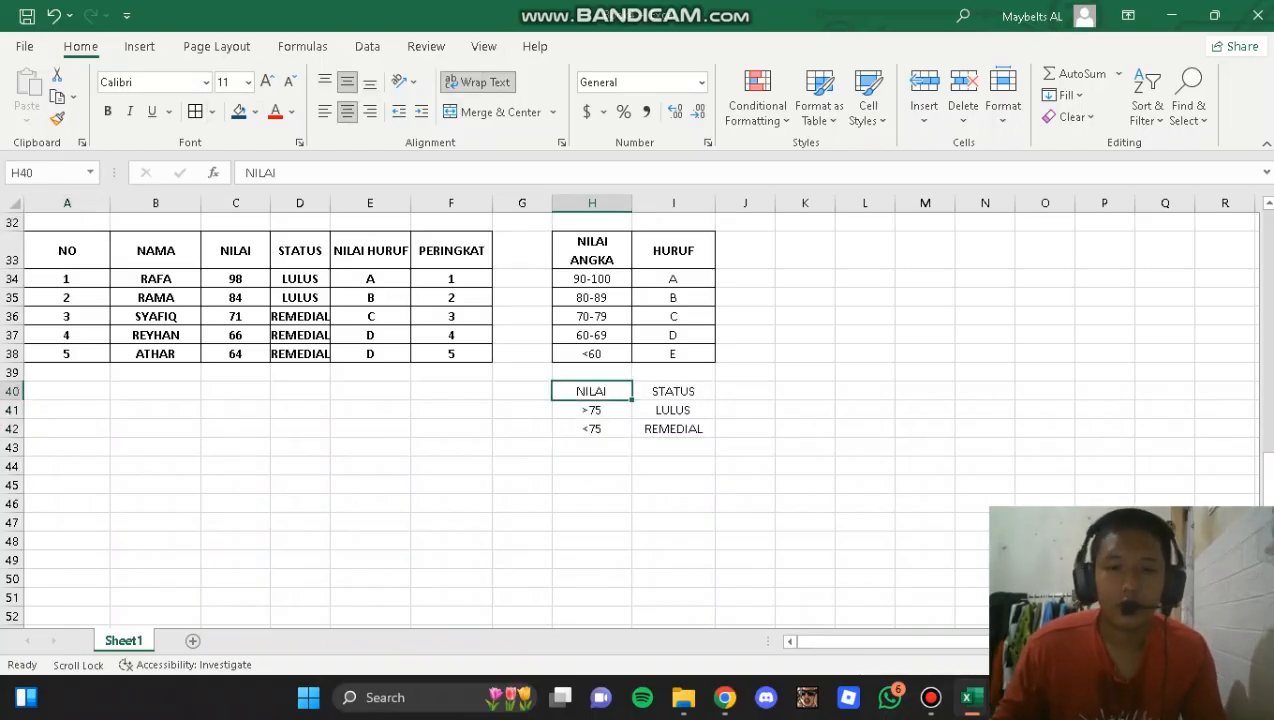
drag(591, 391, 673, 428)
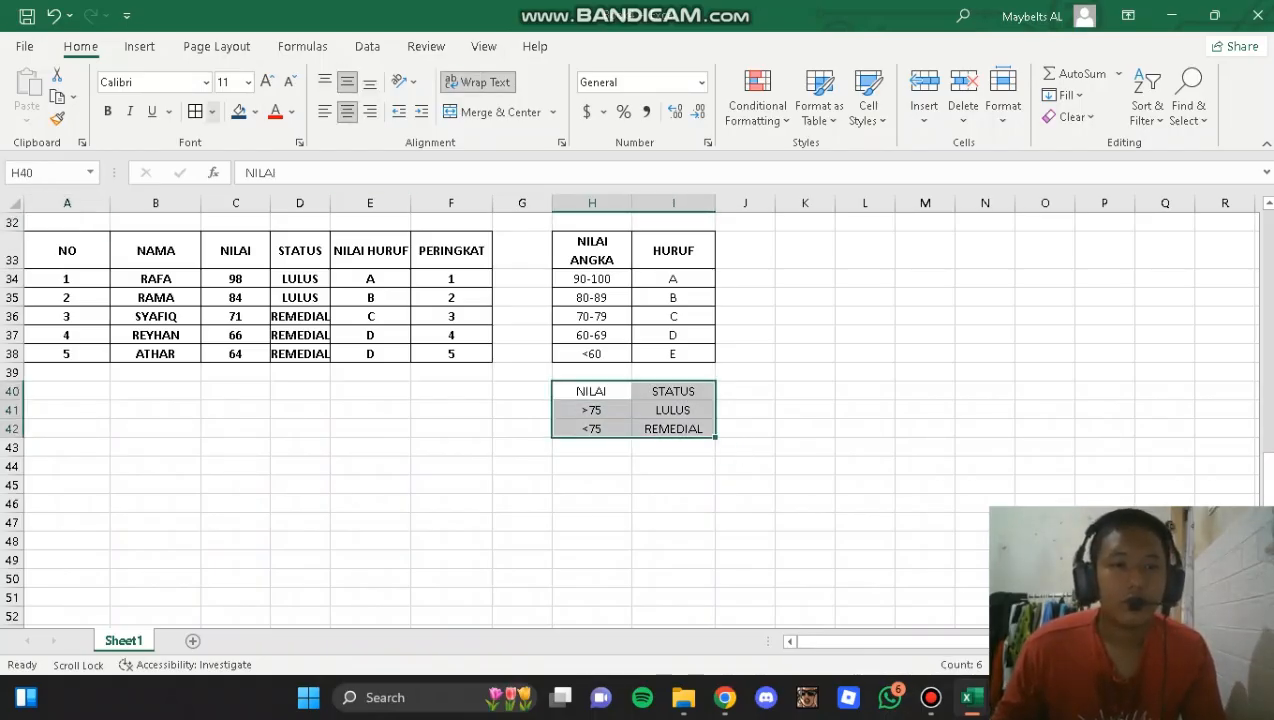
click(212, 111)
click(248, 299)
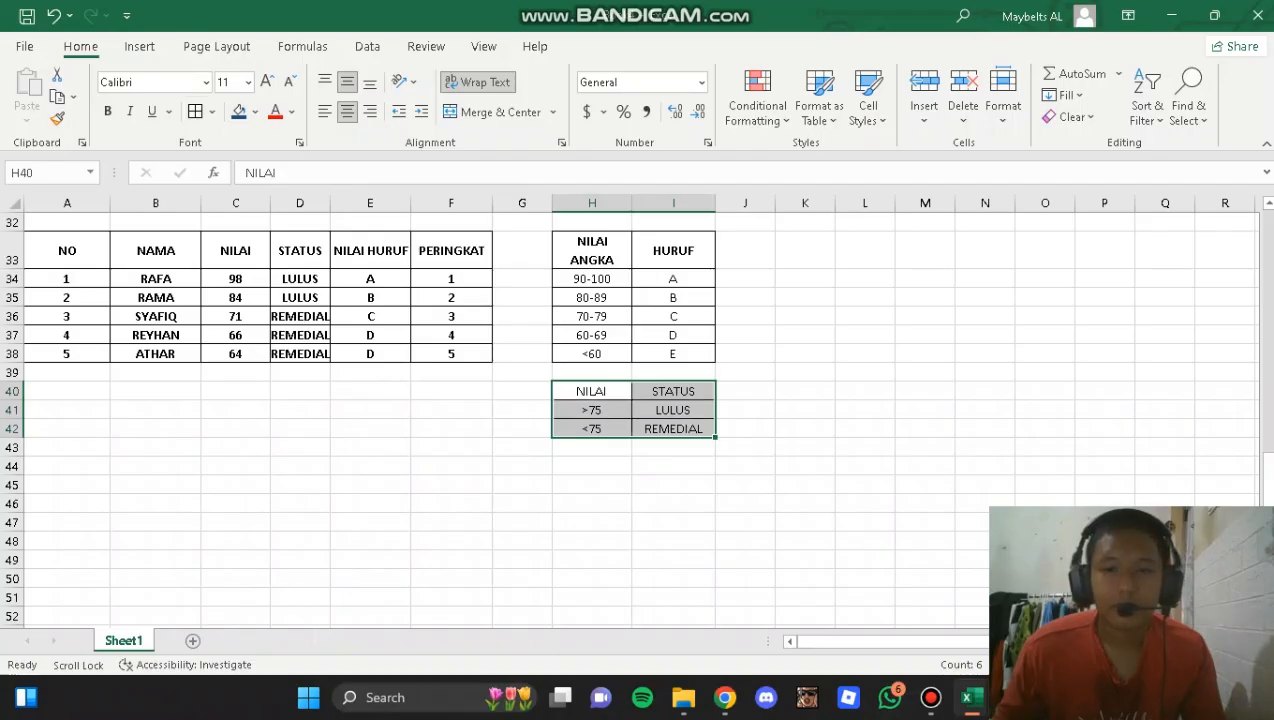
click(370, 485)
- Fill the grading table's header row A33:F33 with dark blue
scroll(500, 400, up, 1)
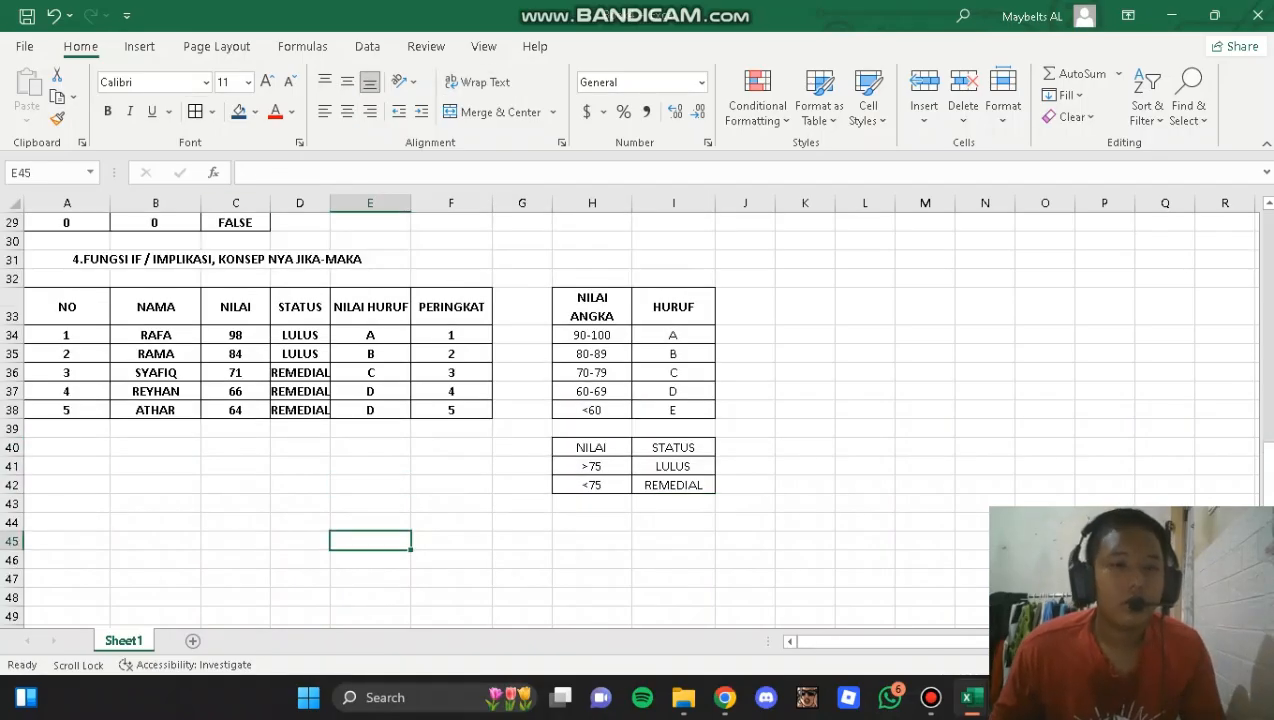
drag(67, 307, 453, 307)
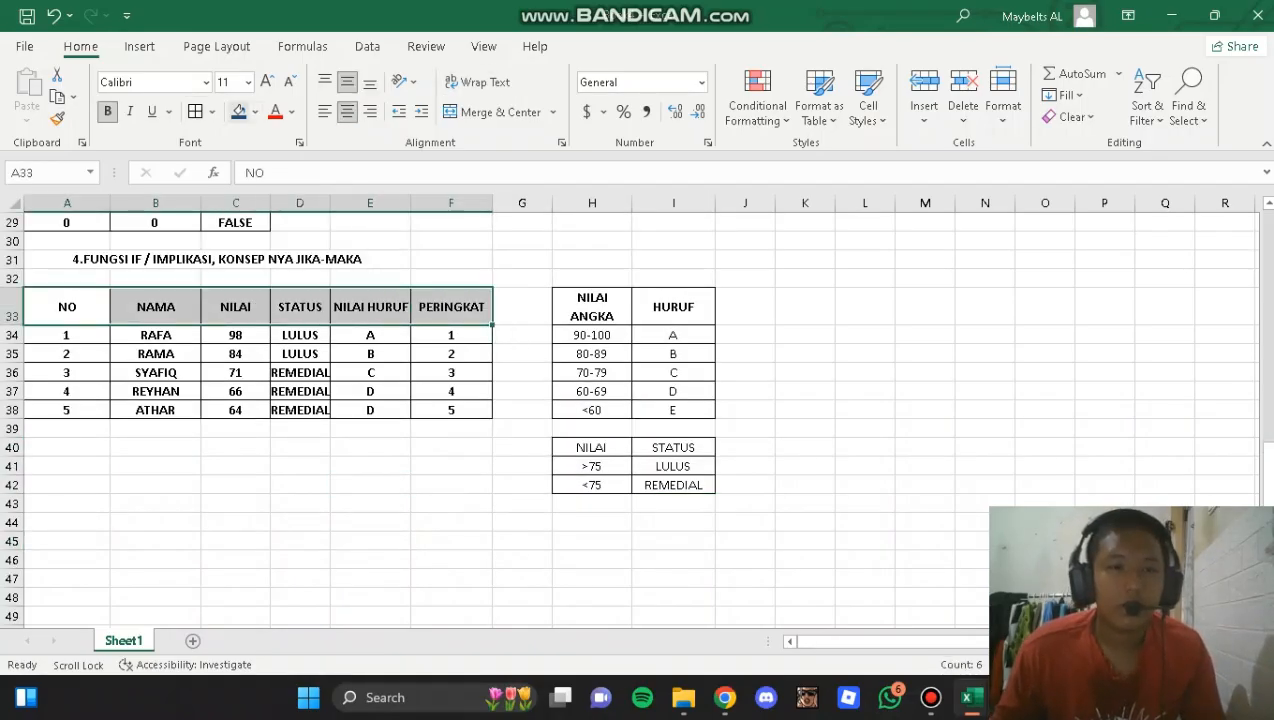
click(238, 112)
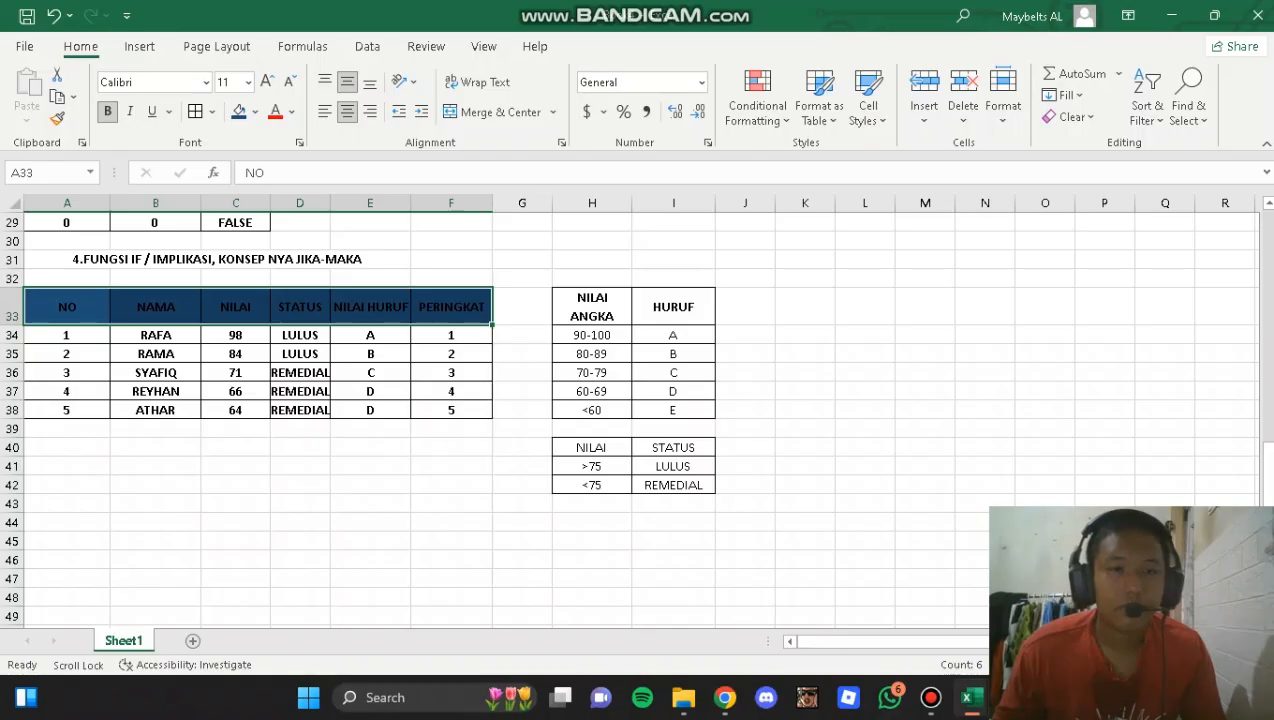
- Fill the grading table's first data row, A34:F34, with a dark gray theme colour
drag(67, 335, 451, 338)
click(255, 112)
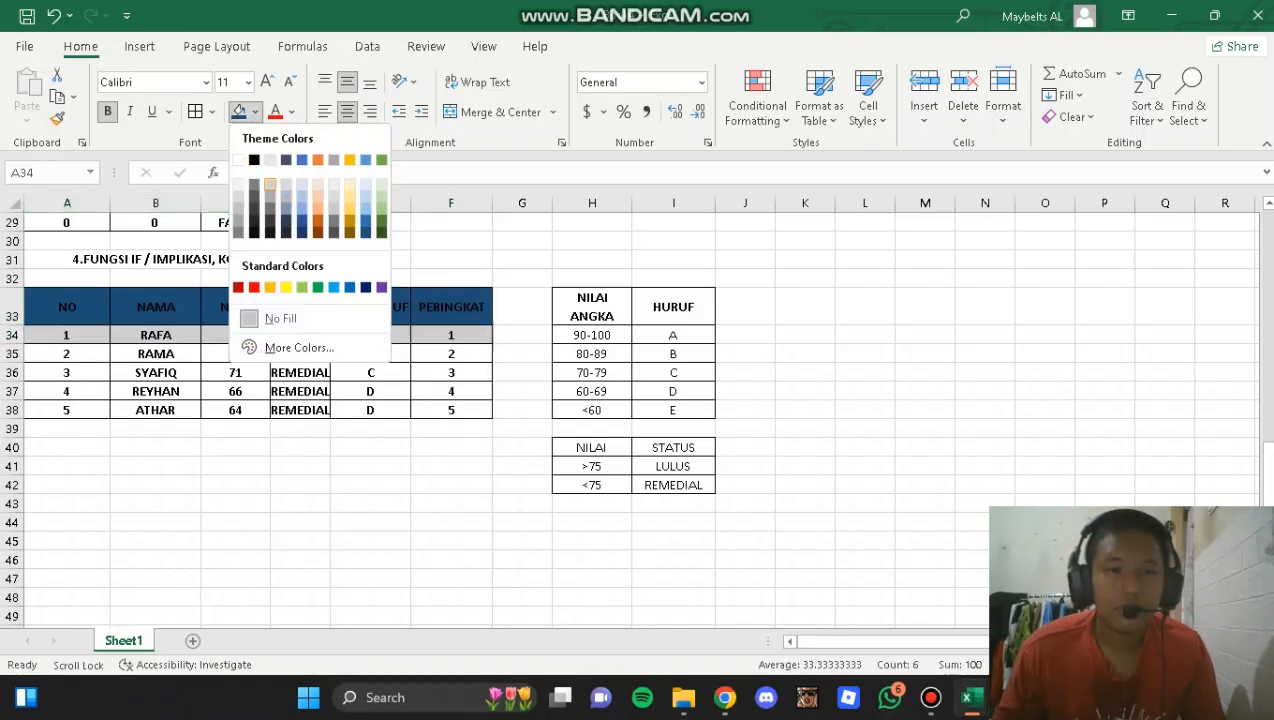
click(334, 220)
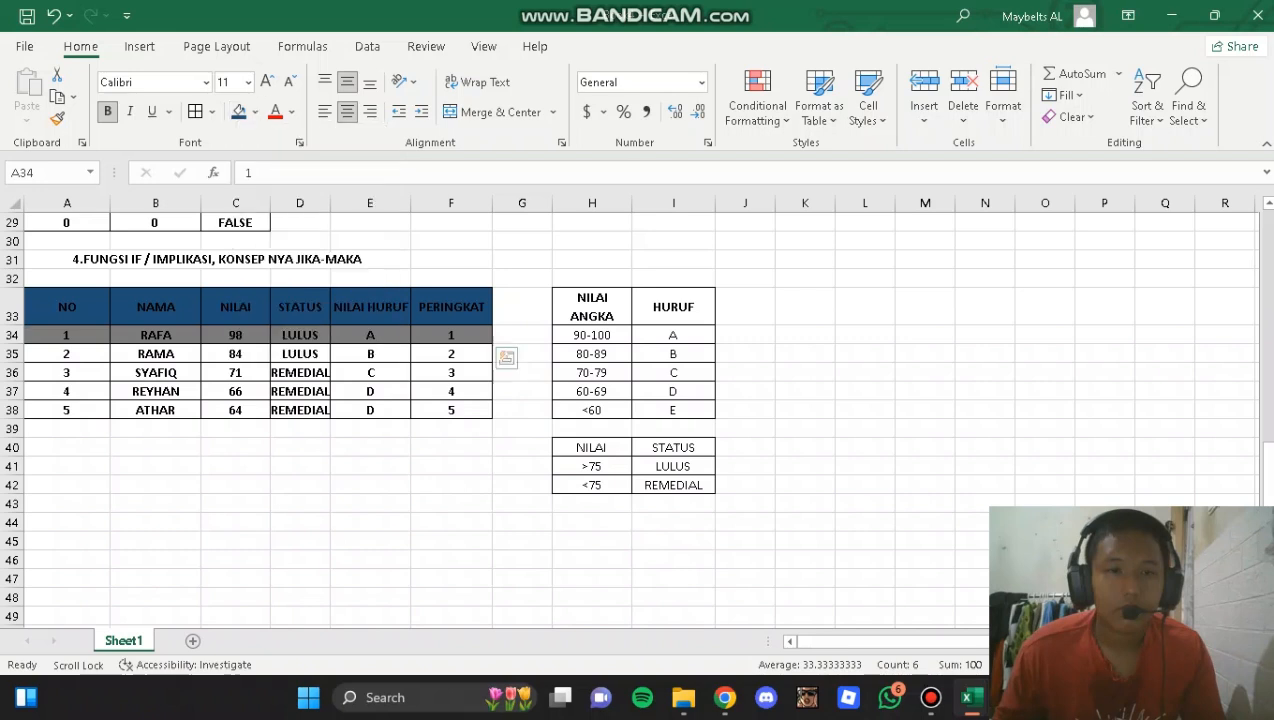
- Copy the alternating gray and unfilled formatting of A34:F35 onto the remaining grading rows A36:F38
drag(67, 335, 453, 355)
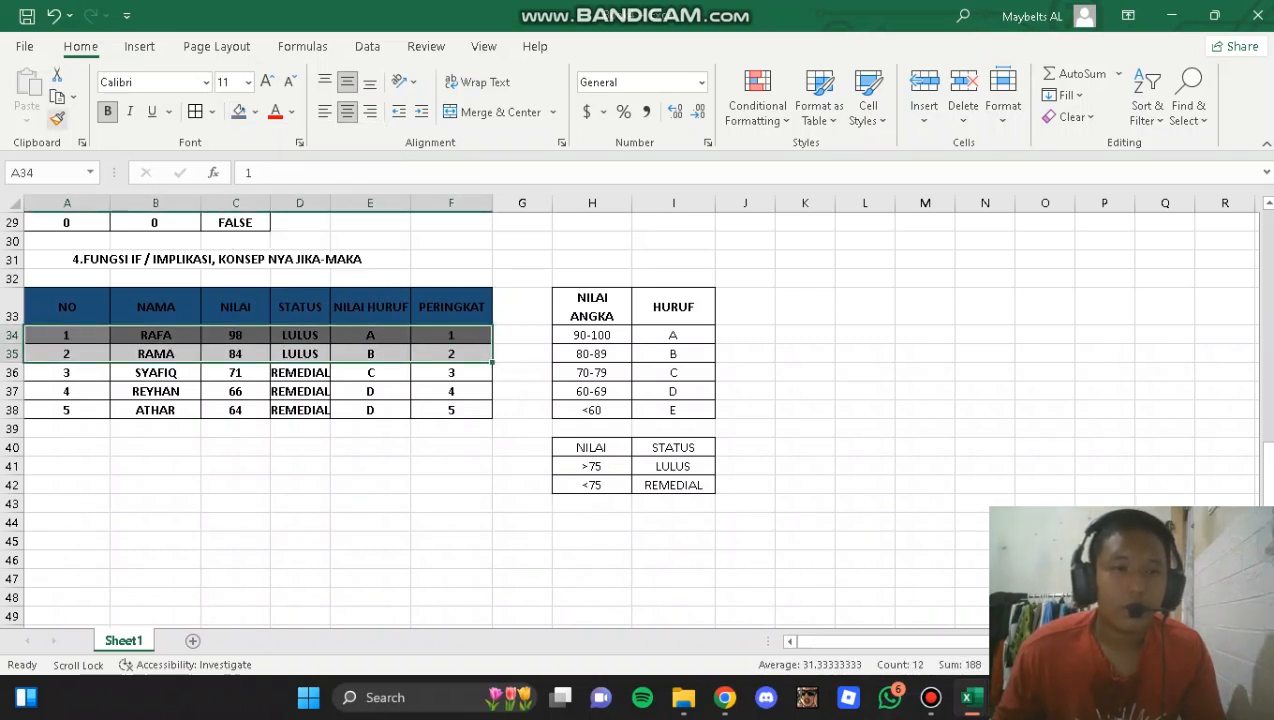
click(57, 118)
mouse_move(67, 372)
mouse_down()
mouse_move(451, 391)
mouse_move(451, 410)
mouse_up()
click(370, 335)
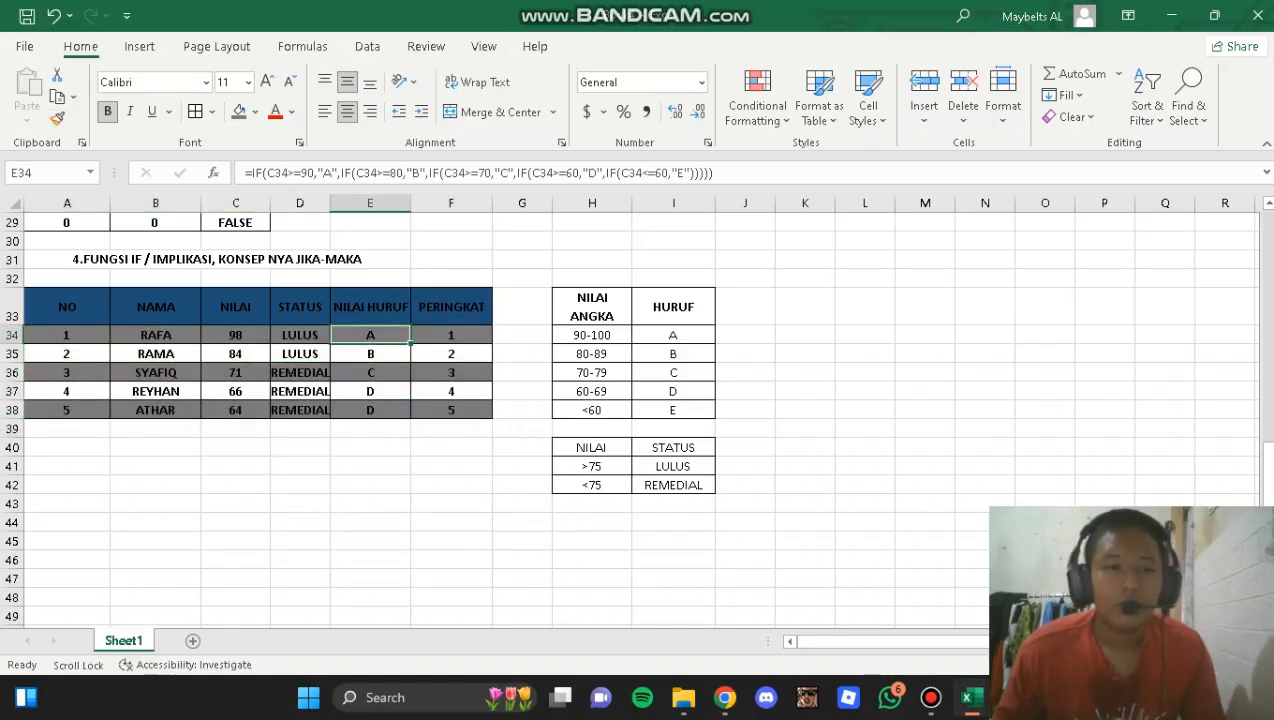
drag(67, 335, 451, 354)
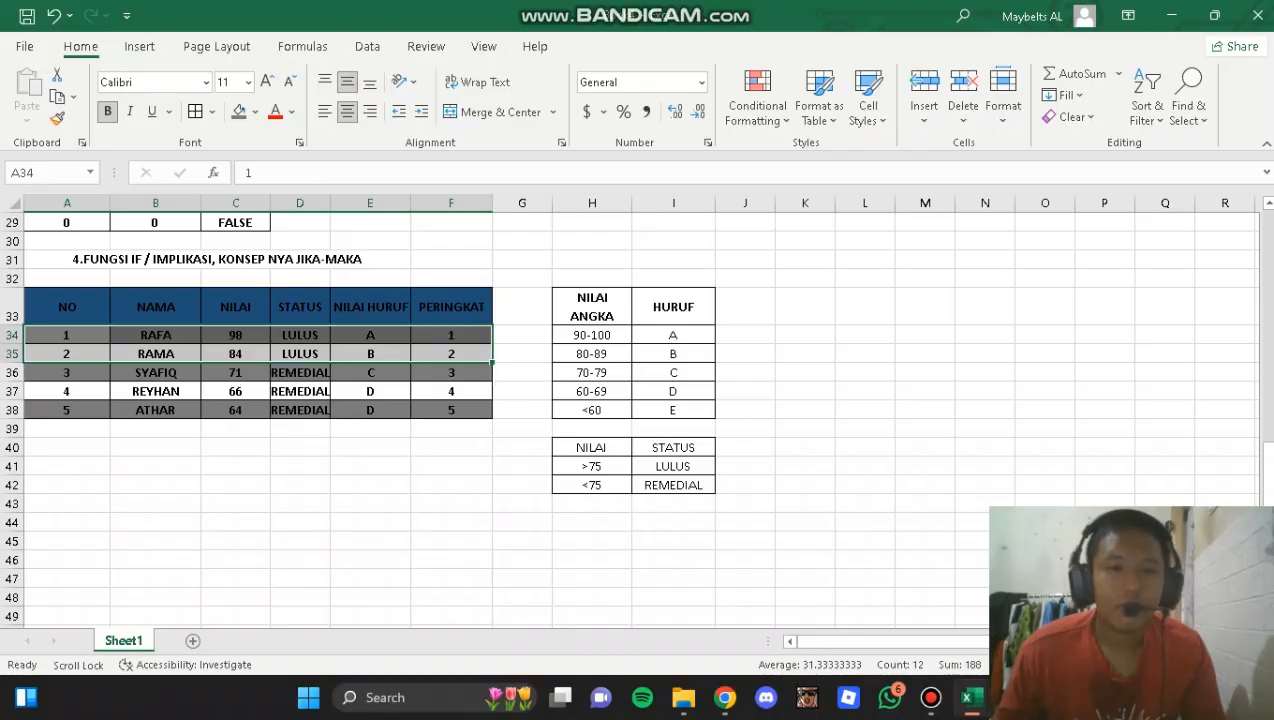
click(370, 354)
scroll(500, 420, up, 9)
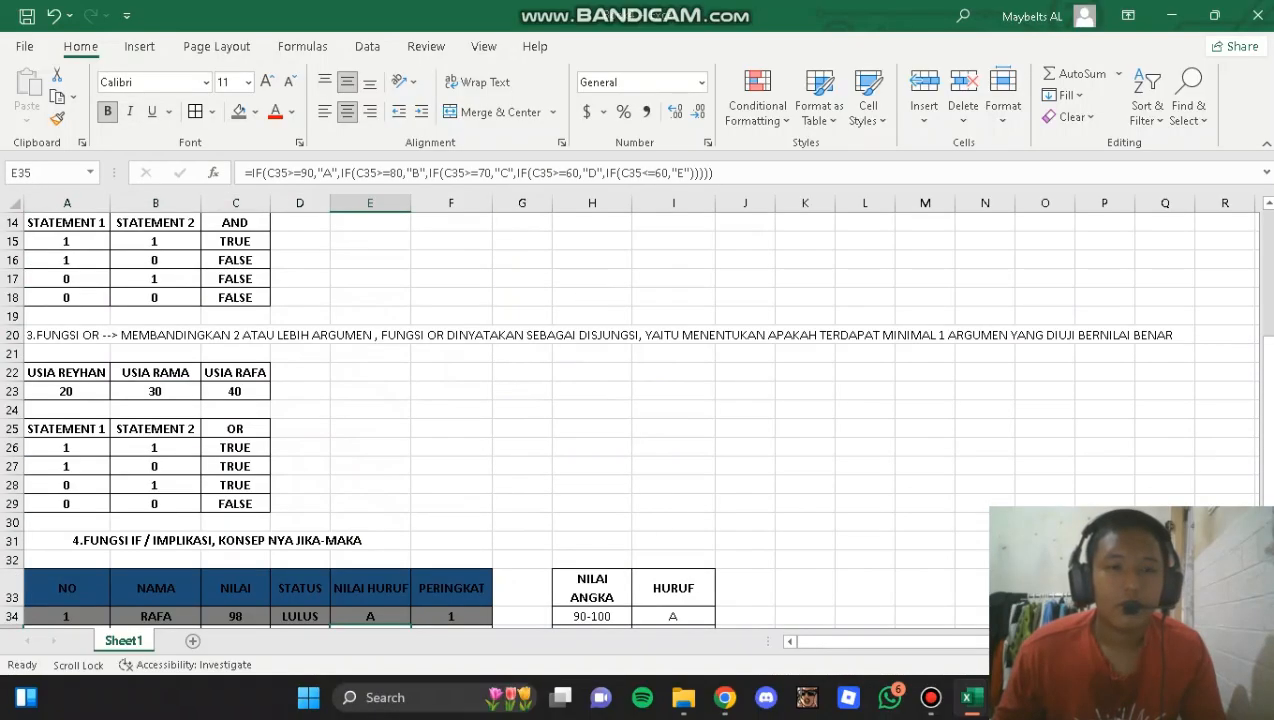